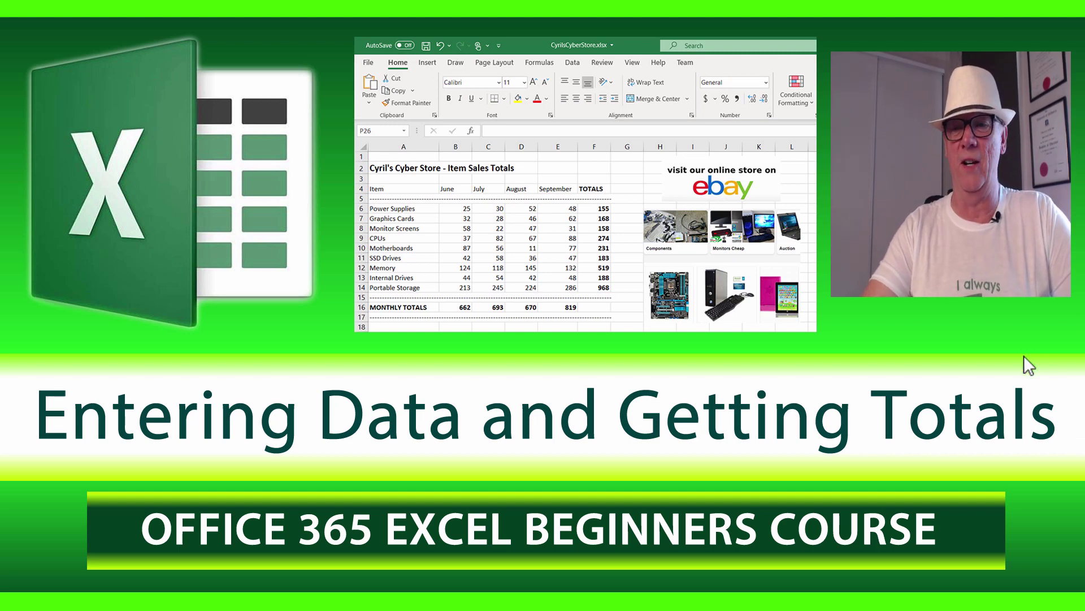
- Advance past the title slide to 'Setting the Video Play Speed – 1.5 X' and reveal its instructions and screenshot
{"action": "left_click", "coordinate": [1043, 399]}
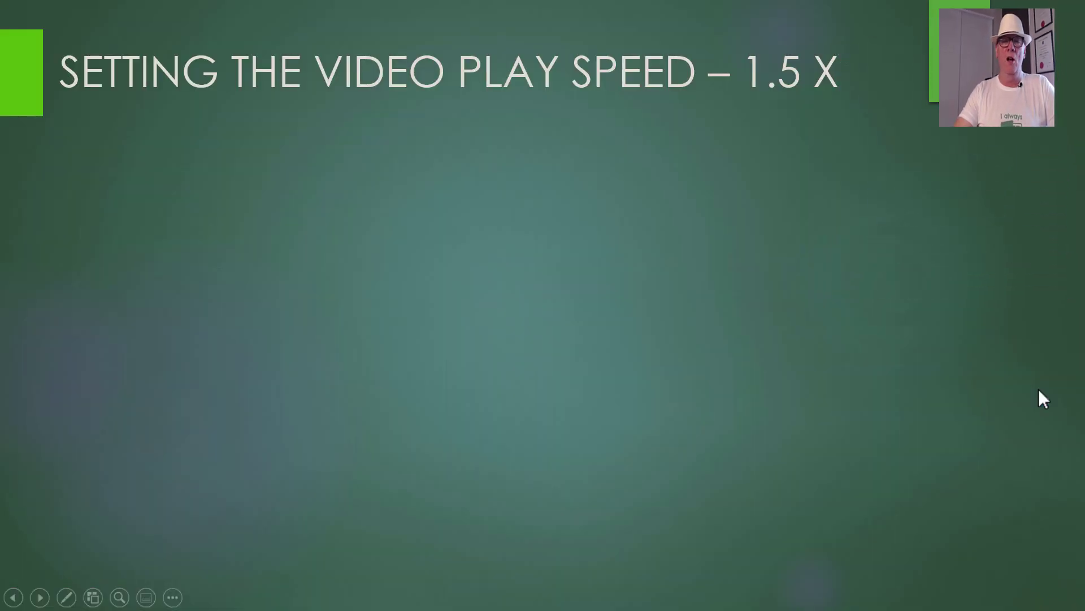
{"action": "left_click", "coordinate": [1039, 392]}
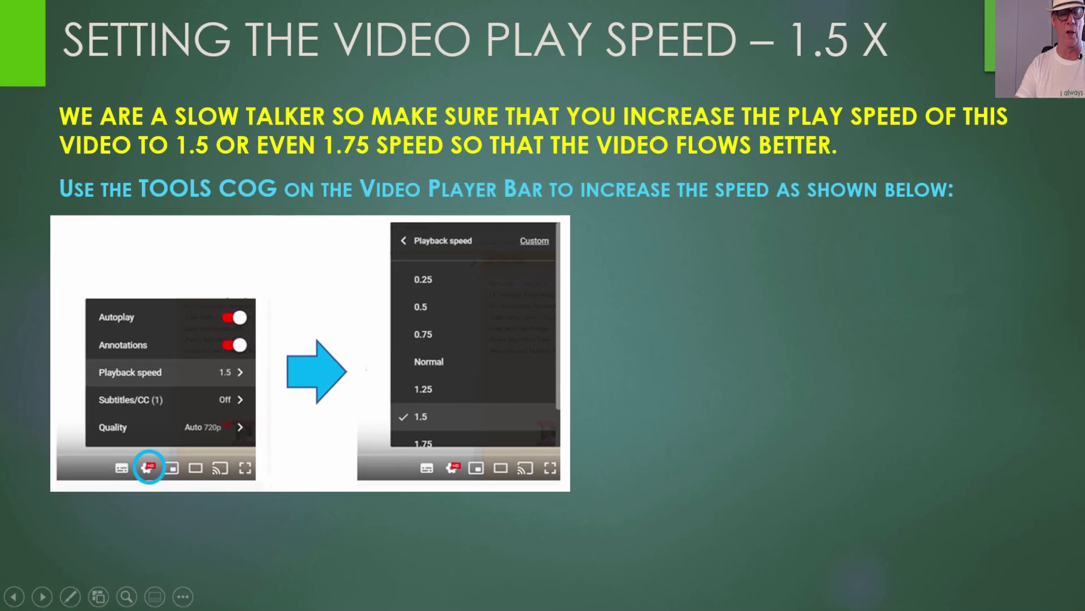
- Play the remaining builds to reach Lesson Contents, with all seven topics through bold, font color and paint bucket
{"action": "key", "text": "Right"}
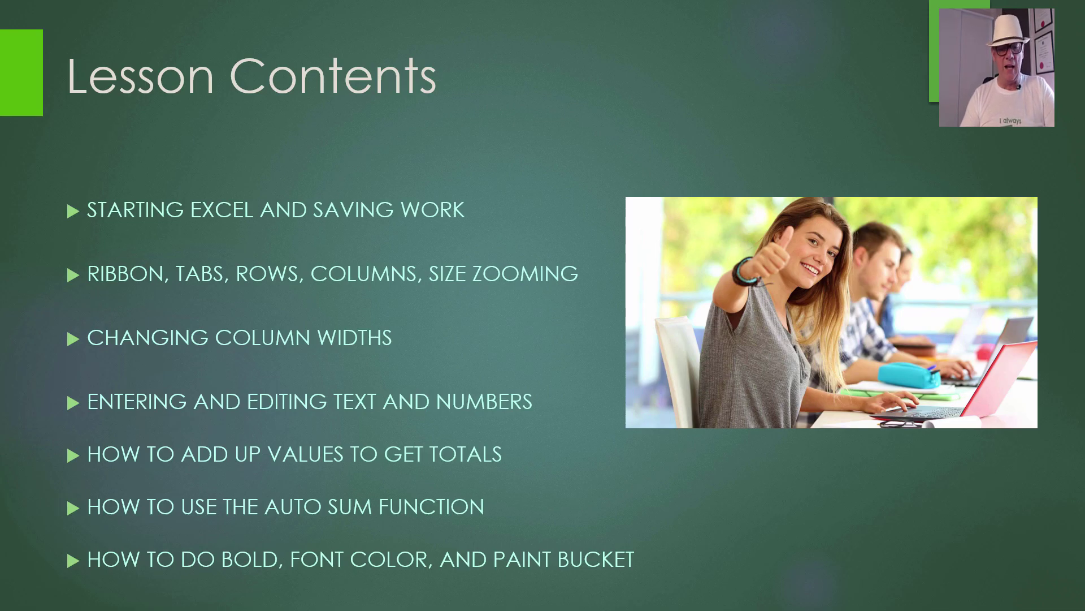
- Show the worksheet rows-and-columns slide illustrated with the Cakes and Muffins Sales table
{"action": "key", "text": "Right"}
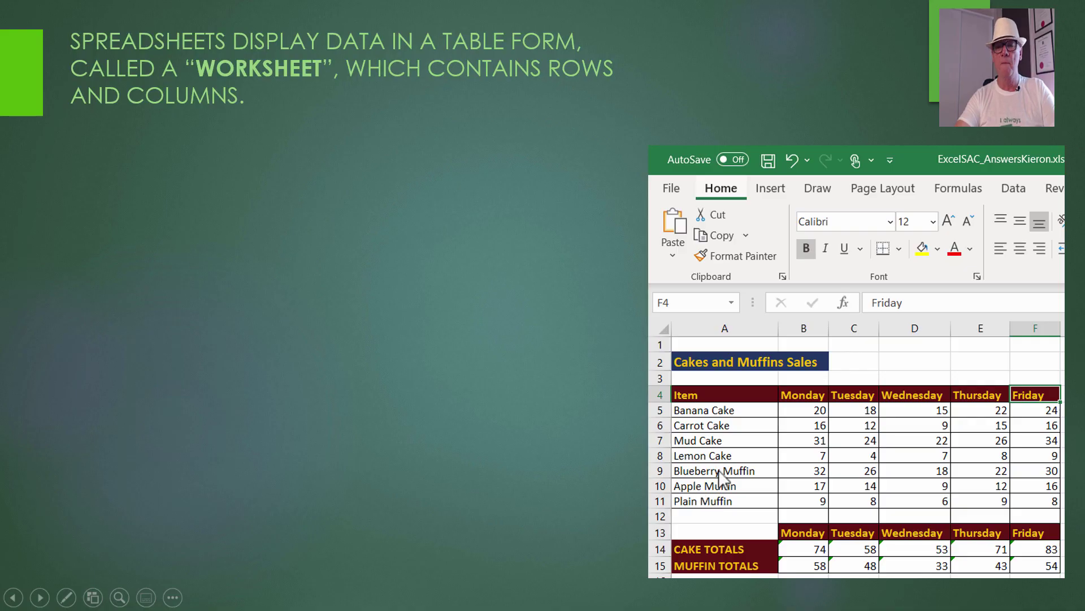
- Reveal the column/row, cell and cell-reference points, ending with the Friday-at-F4 example
{"action": "left_click", "coordinate": [865, 503]}
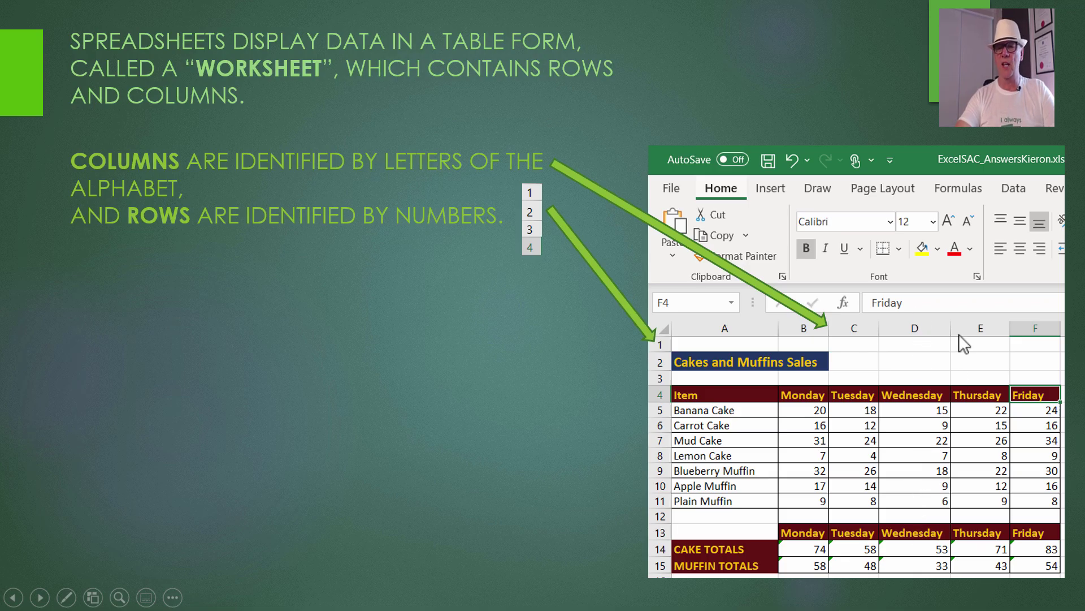
{"action": "left_click", "coordinate": [819, 385]}
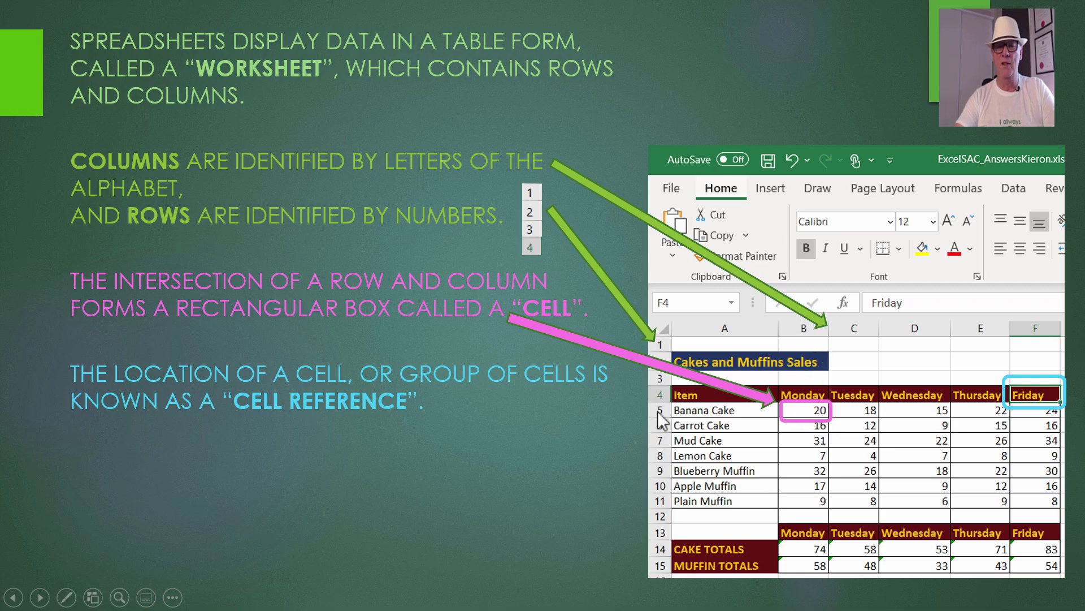
{"action": "left_click", "coordinate": [818, 418]}
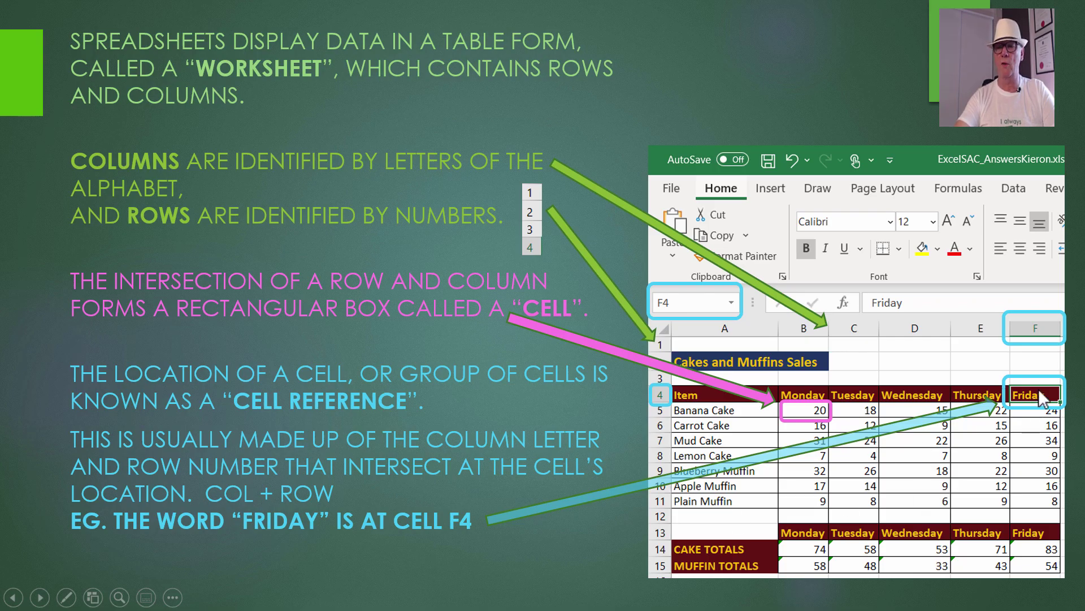
- On The Excel Application slide, show the Ribbon, Ribbon Tabs, cell address and Cell Pointer (Boxed Cursor) callouts
{"action": "left_click", "coordinate": [680, 304]}
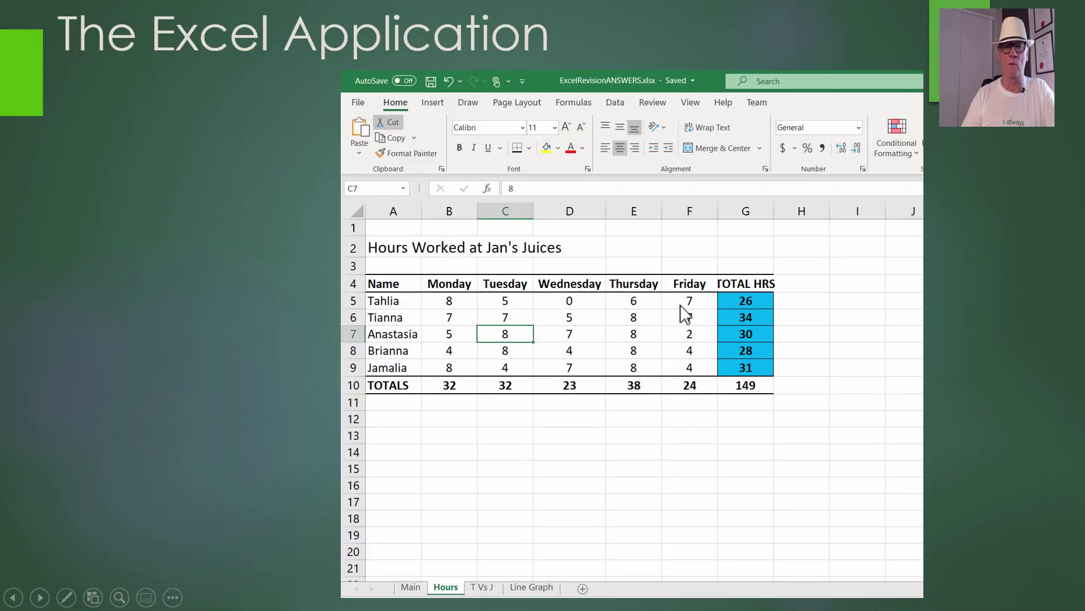
{"action": "left_click", "coordinate": [684, 313]}
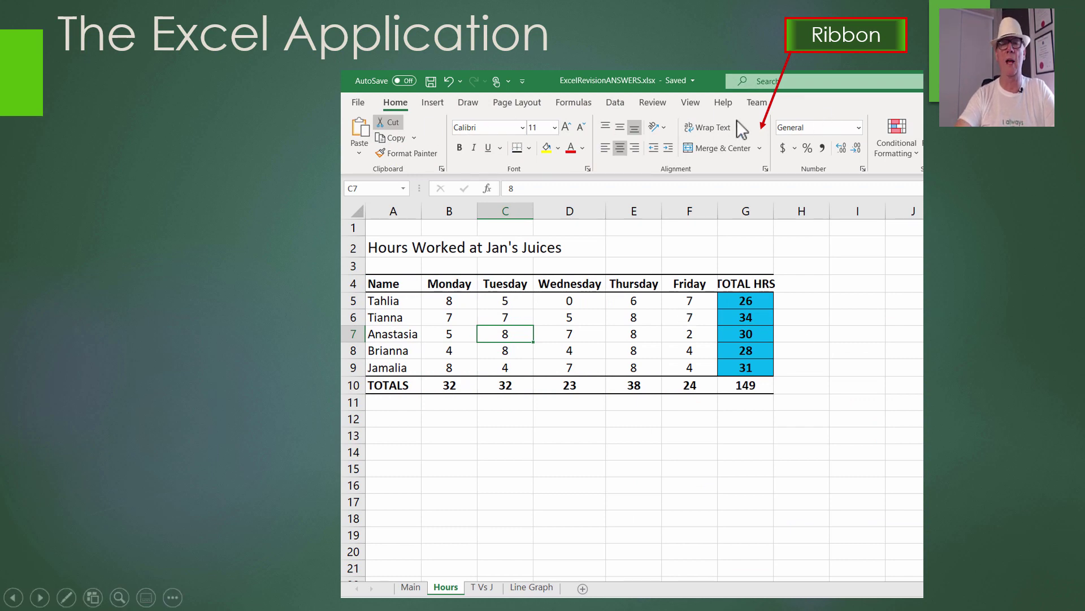
{"action": "left_click", "coordinate": [697, 130]}
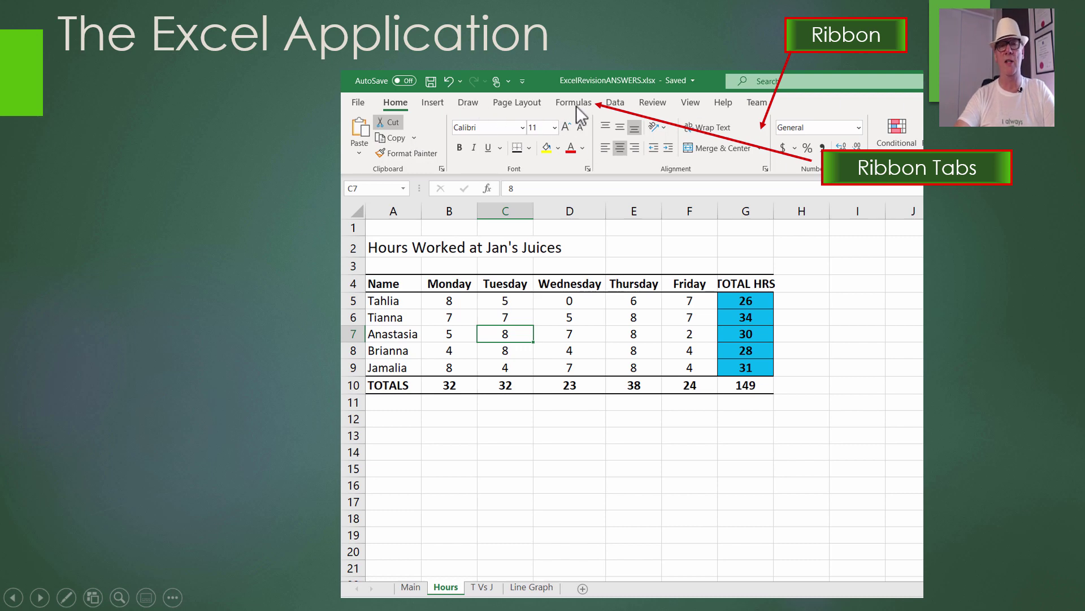
{"action": "key", "text": "Right"}
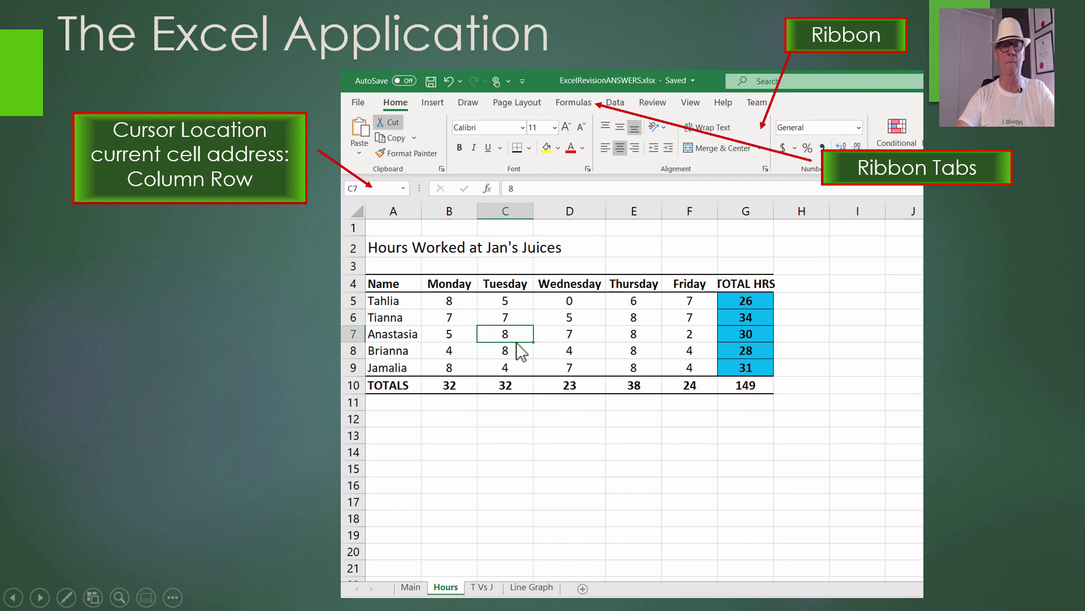
{"action": "key", "text": "Right"}
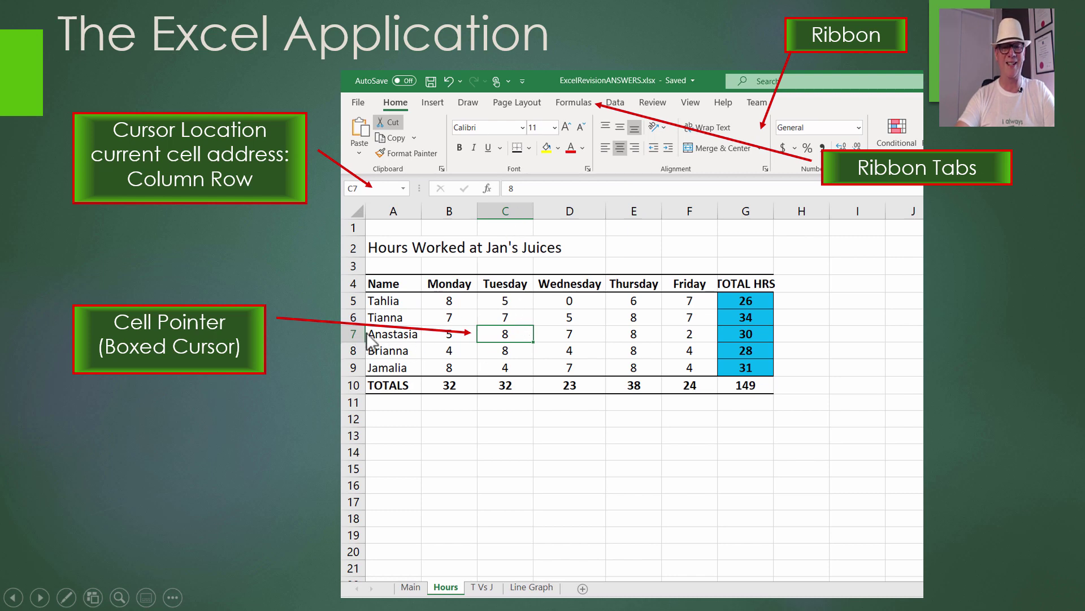
- Show the Formula and Editing Bar and Sheet tabs callouts, then move to the =B85*C85 payroll formulas slide
{"action": "left_click", "coordinate": [352, 195]}
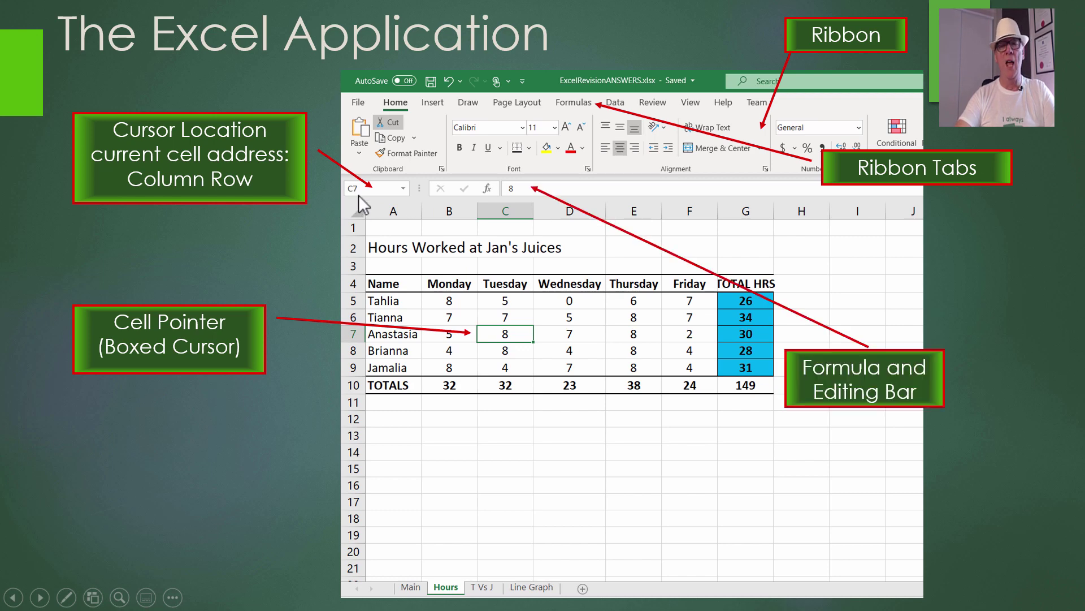
{"action": "left_click", "coordinate": [520, 195]}
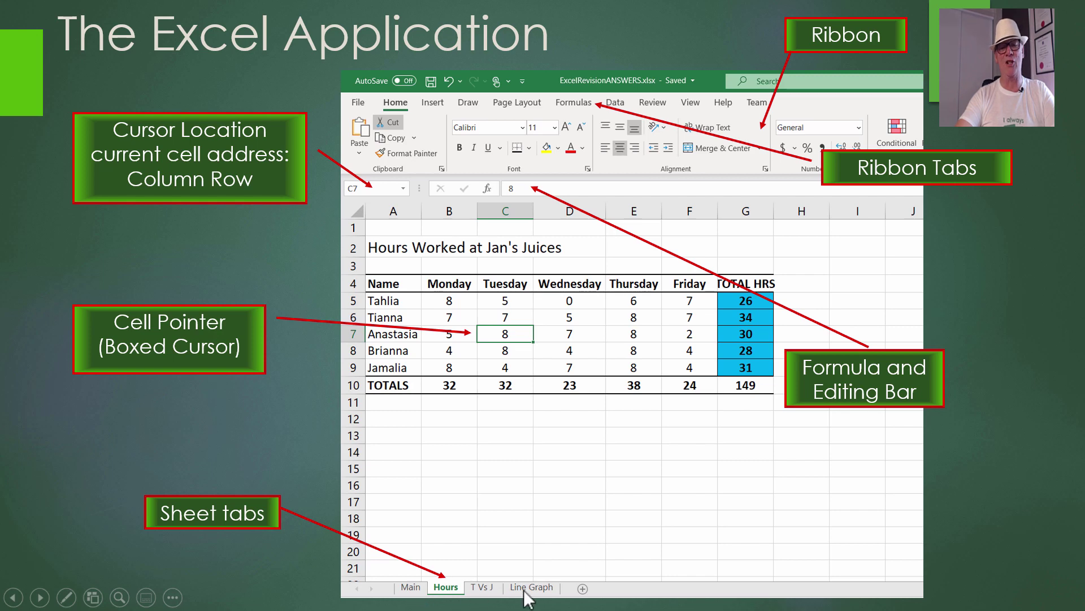
{"action": "left_click", "coordinate": [408, 594]}
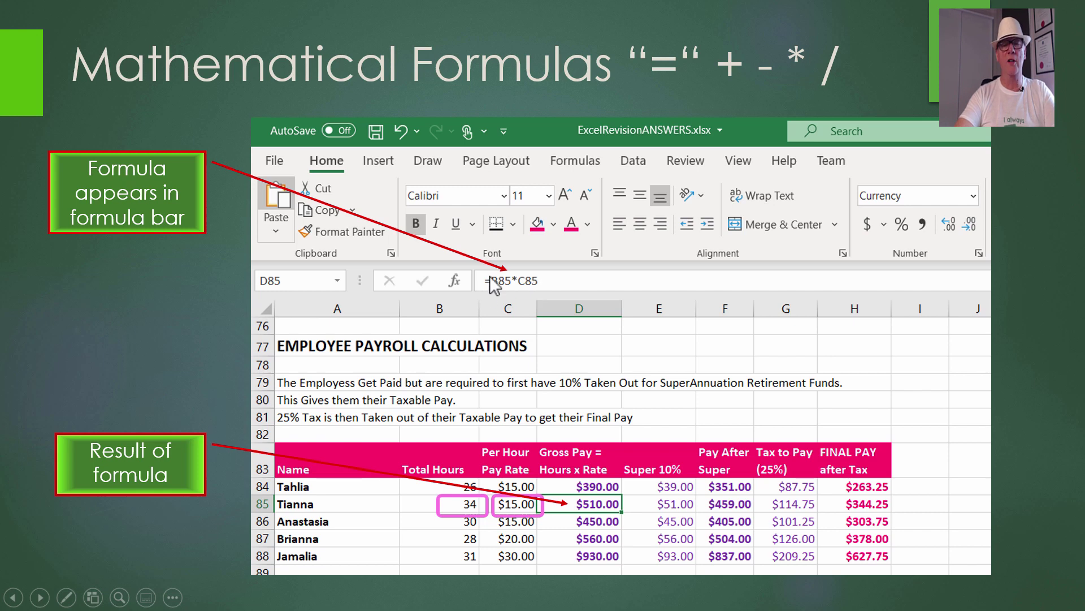
- Show the operators slide pairing each operator with its keypad keys, keyboard keys and example formulas
{"action": "left_click", "coordinate": [649, 294]}
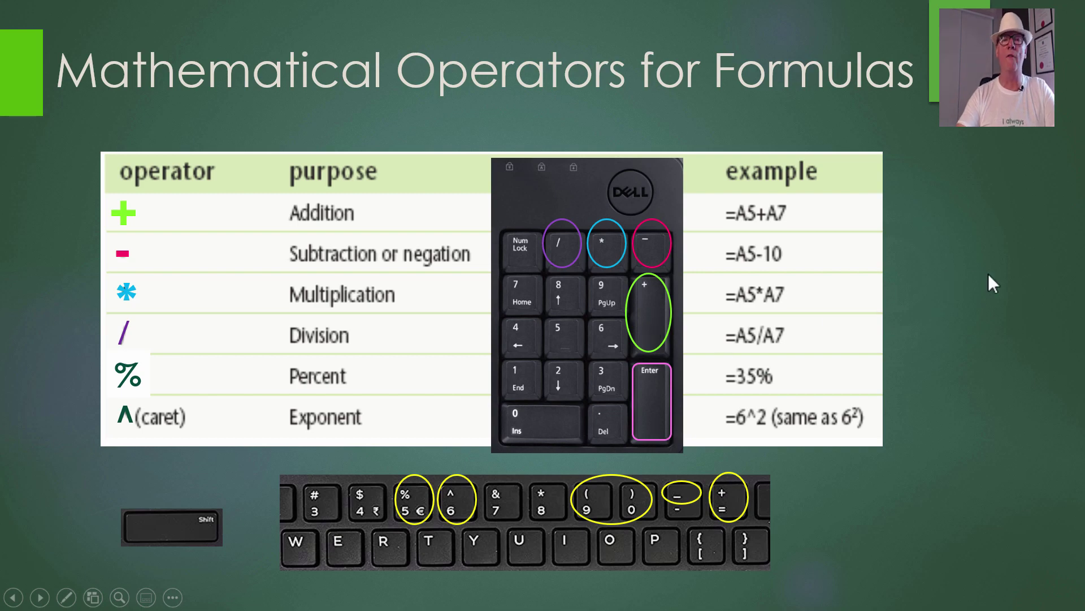
- Display the Cyril's Cyber Store item sales totals spreadsheet with monthly totals and eBay banner
{"action": "key", "text": "Right"}
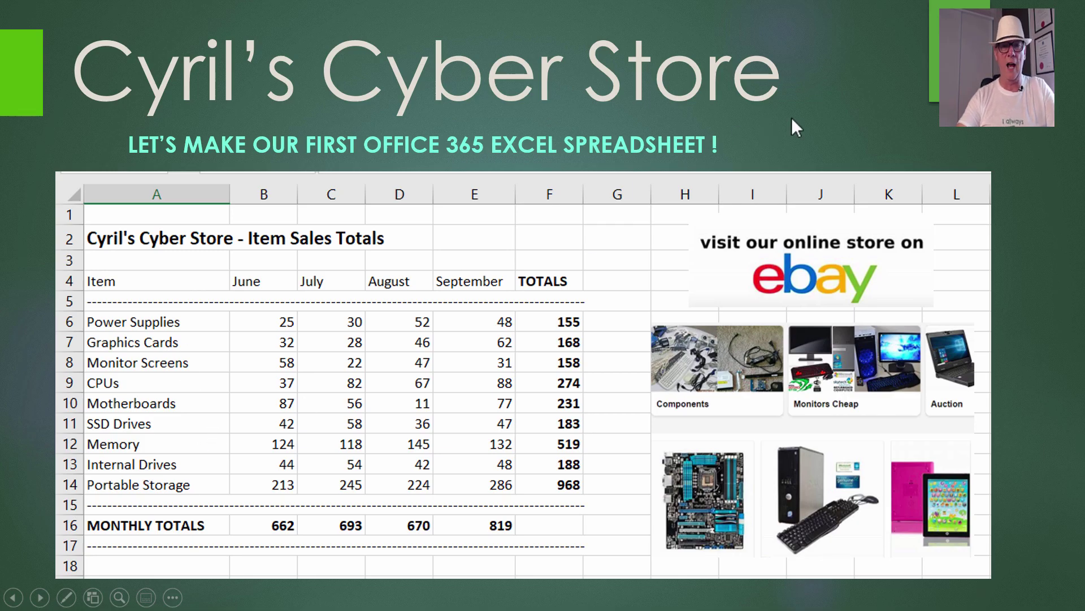
- Show the 'Cyril's Cyber Store - STEPS' slide listing eleven steps through the AutoSum totals
{"action": "left_click", "coordinate": [855, 90]}
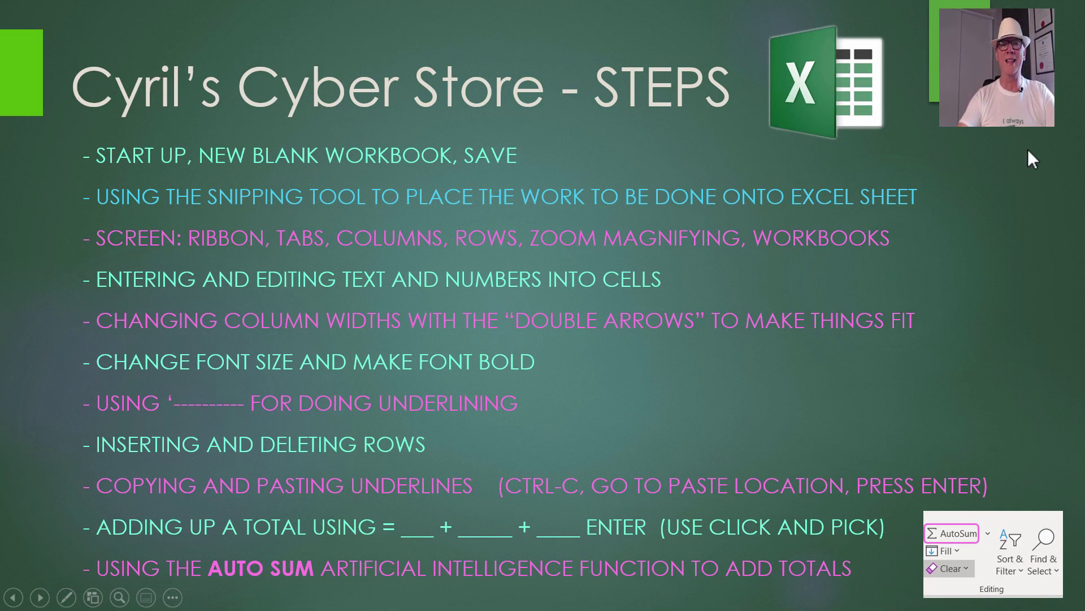
- Step forward to Mandy's Merch Store, back to slide 10's finished spreadsheet, and exit the show
{"action": "key", "text": "Right"}
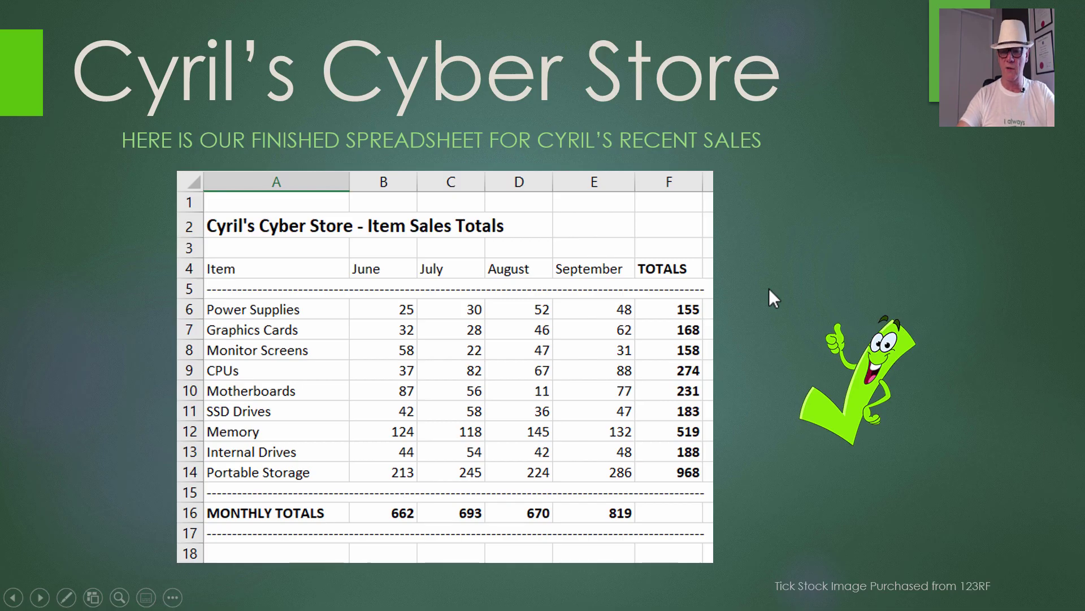
{"action": "key", "text": "Right"}
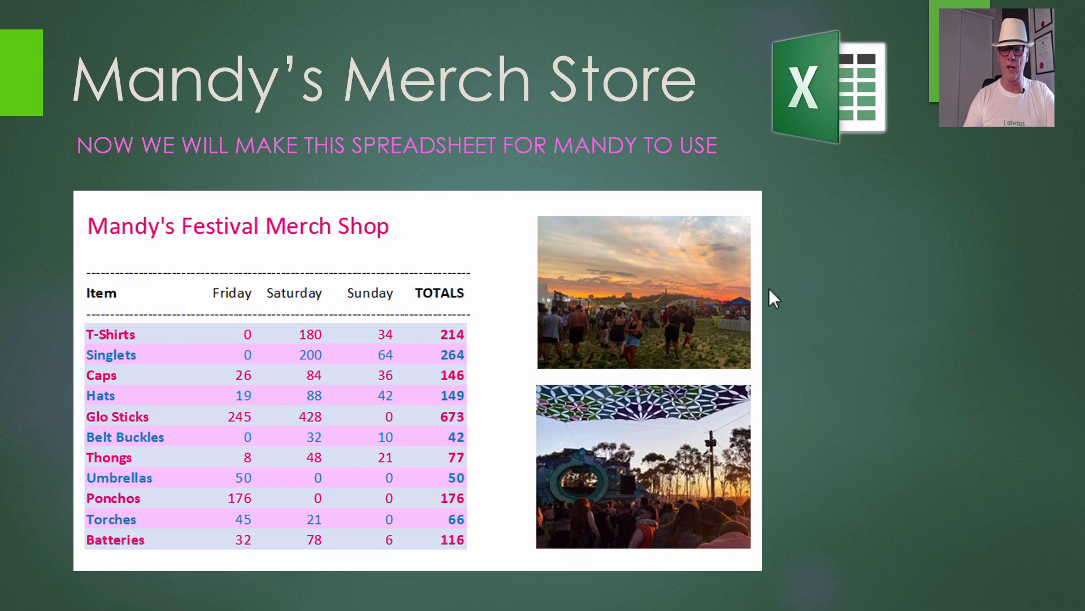
{"action": "key", "text": "Left"}
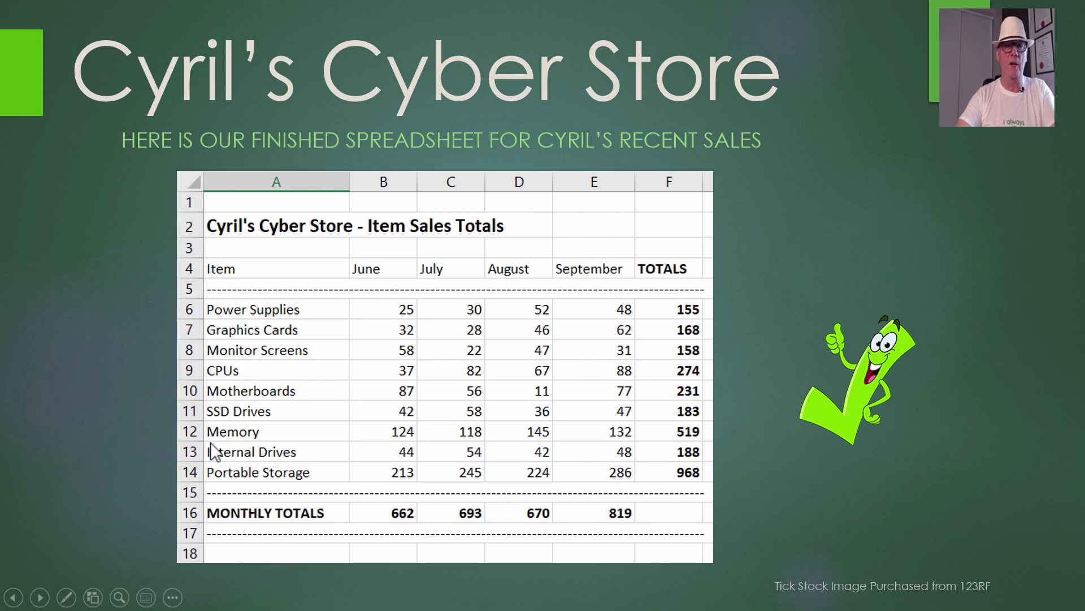
{"action": "key", "text": "Escape"}
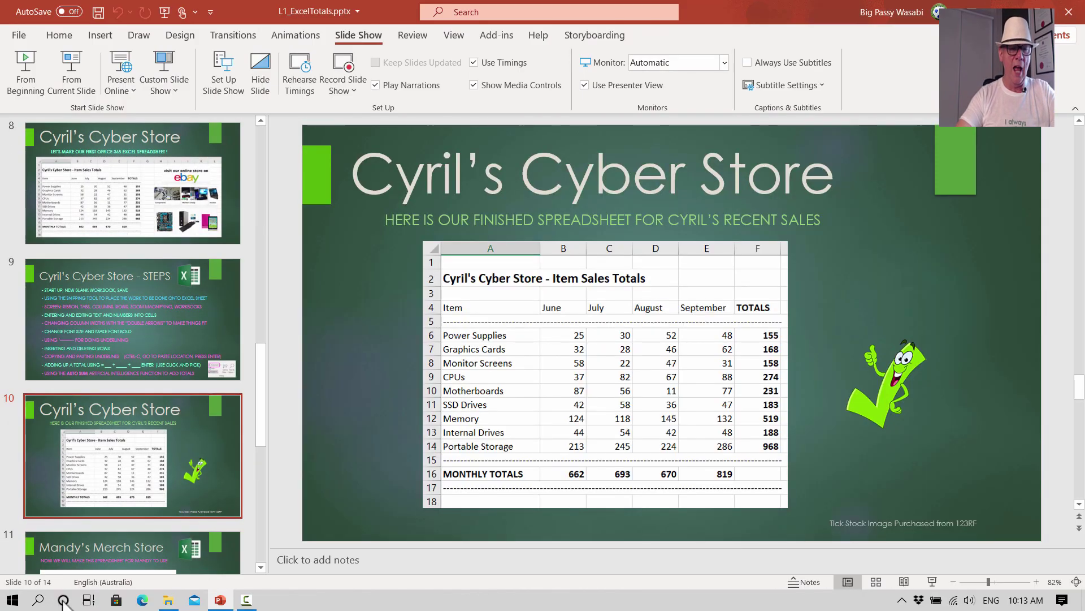
- Launch the Snipping Tool by searching 'sni' in the Windows Start menu
{"action": "left_click", "coordinate": [10, 600]}
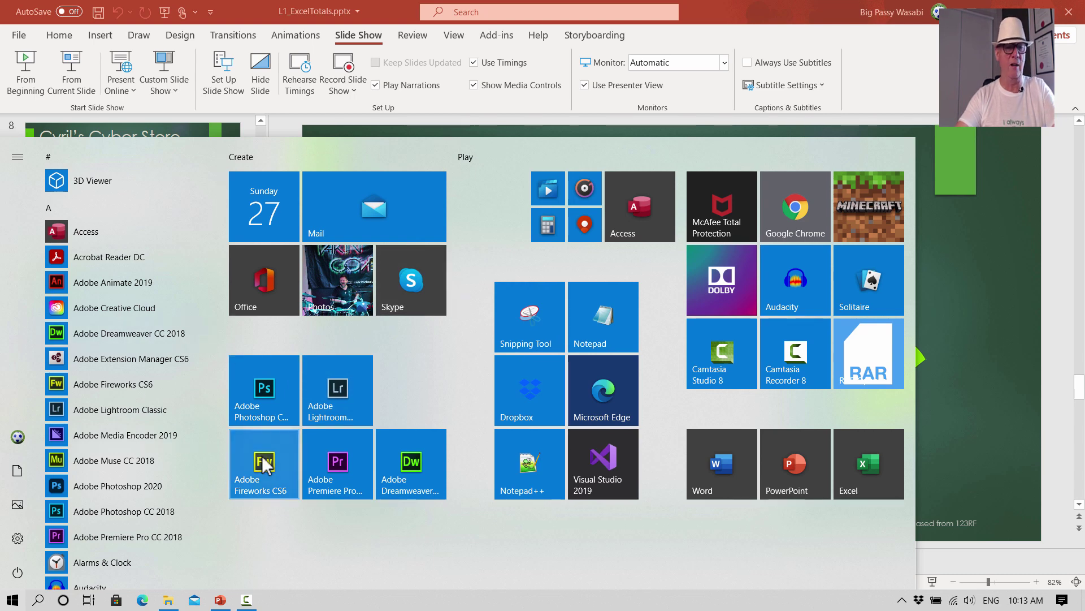
{"action": "type", "text": "s"}
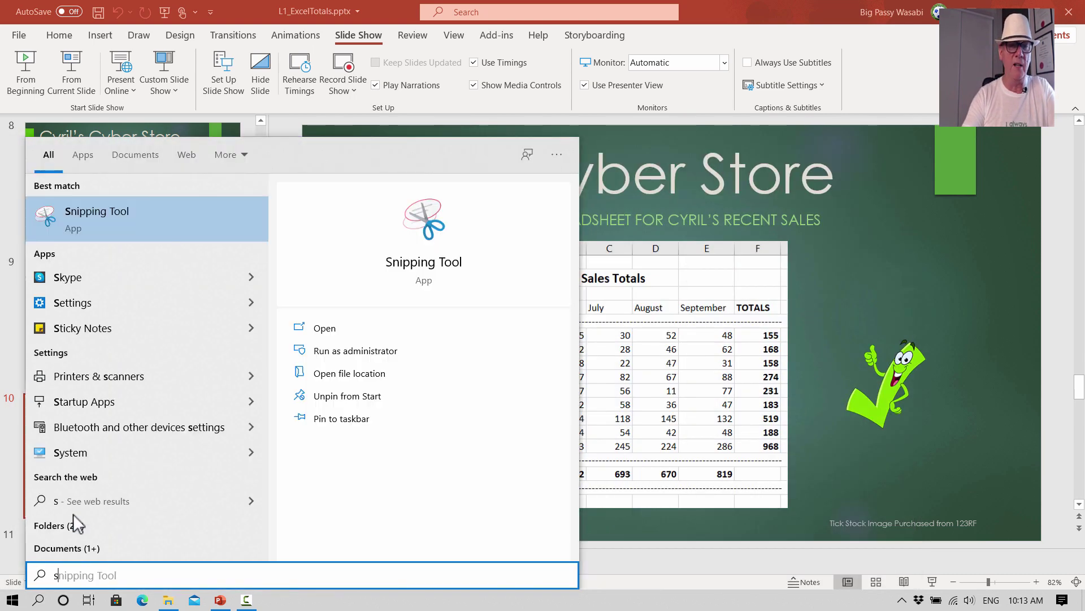
{"action": "type", "text": "ni"}
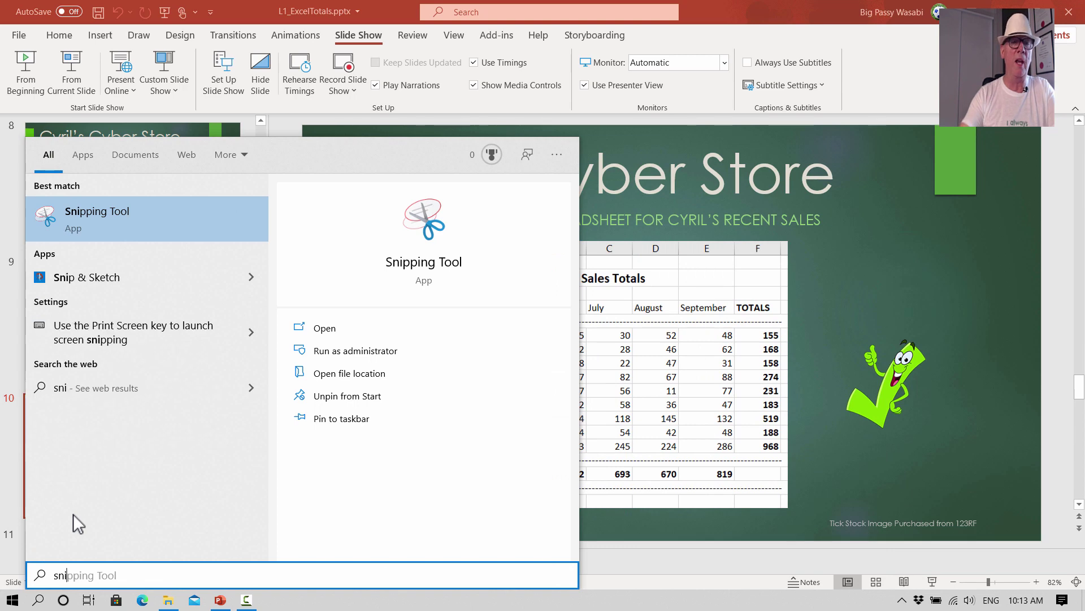
{"action": "left_click", "coordinate": [117, 212]}
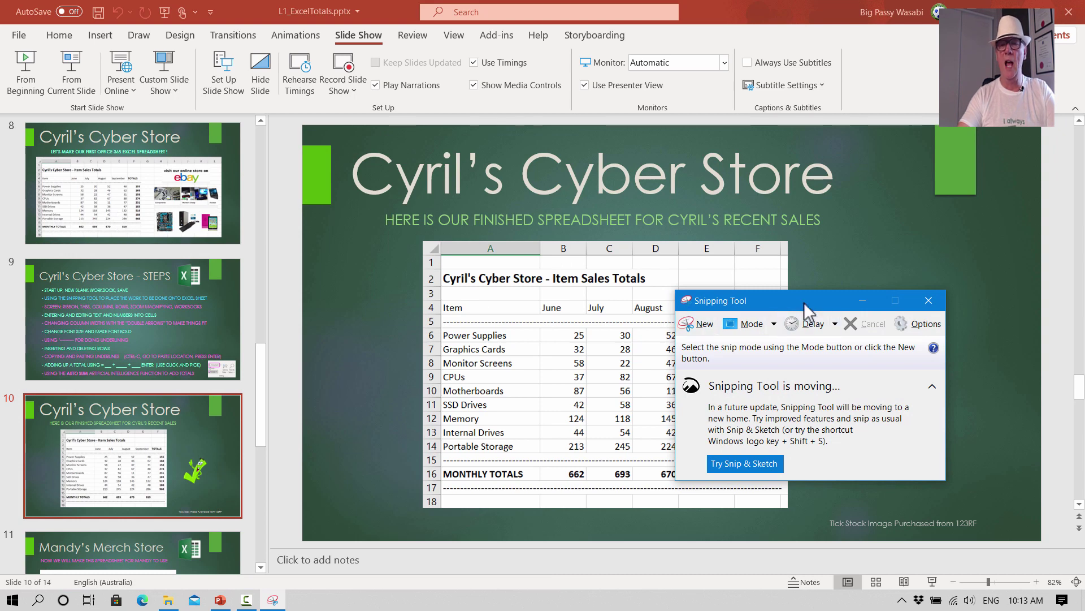
- Snip the Cyril's Cyber Store spreadsheet on the slide, then close Snipping Tool without saving
{"action": "left_click_drag", "start_coordinate": [804, 302], "coordinate": [180, 203]}
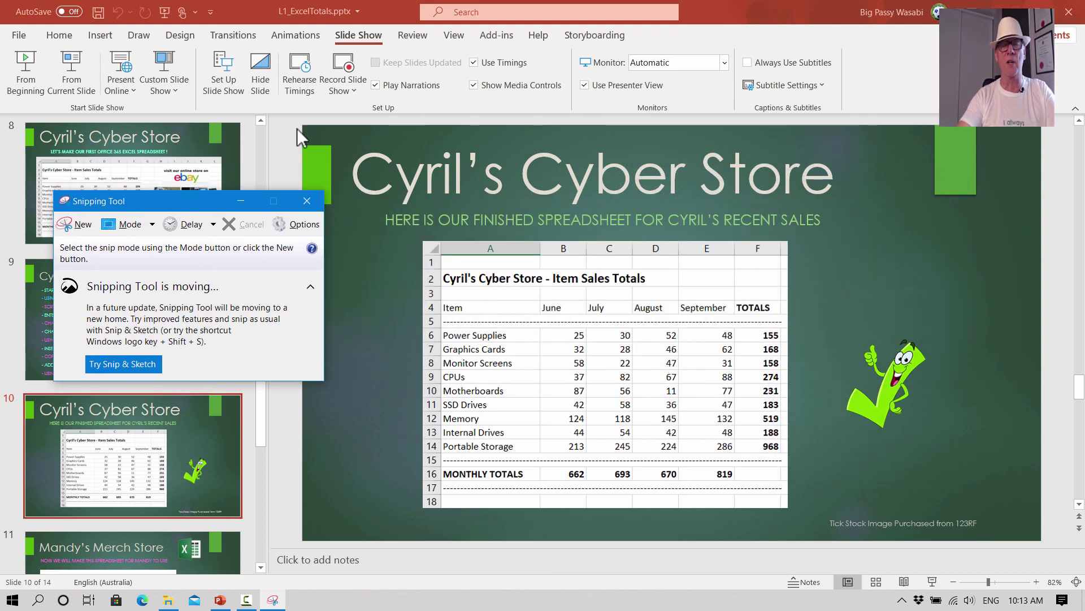
{"action": "left_click", "coordinate": [84, 226]}
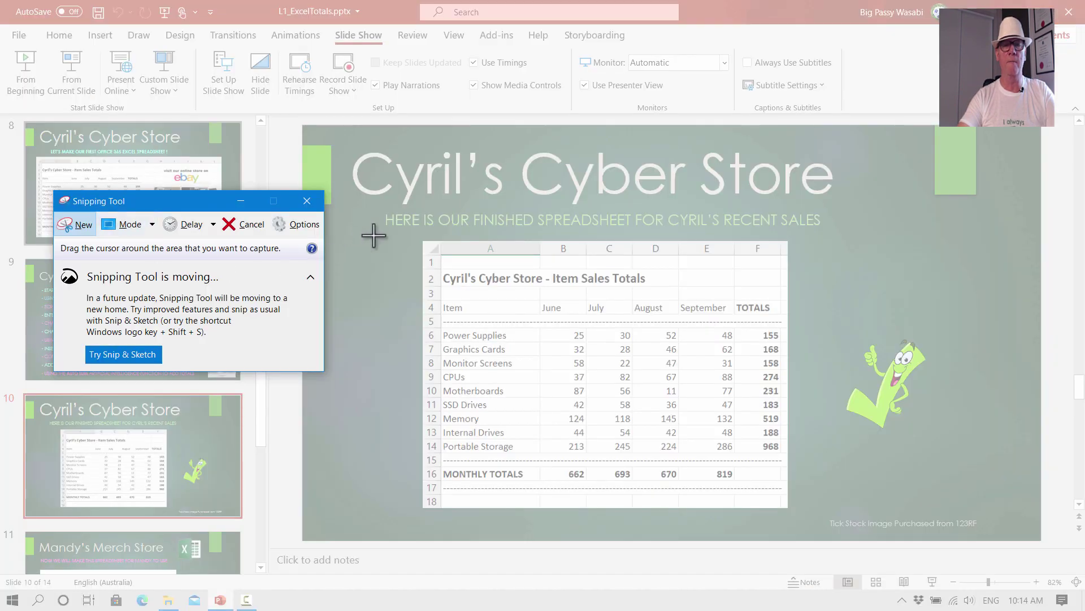
{"action": "left_click_drag", "start_coordinate": [413, 228], "coordinate": [659, 370]}
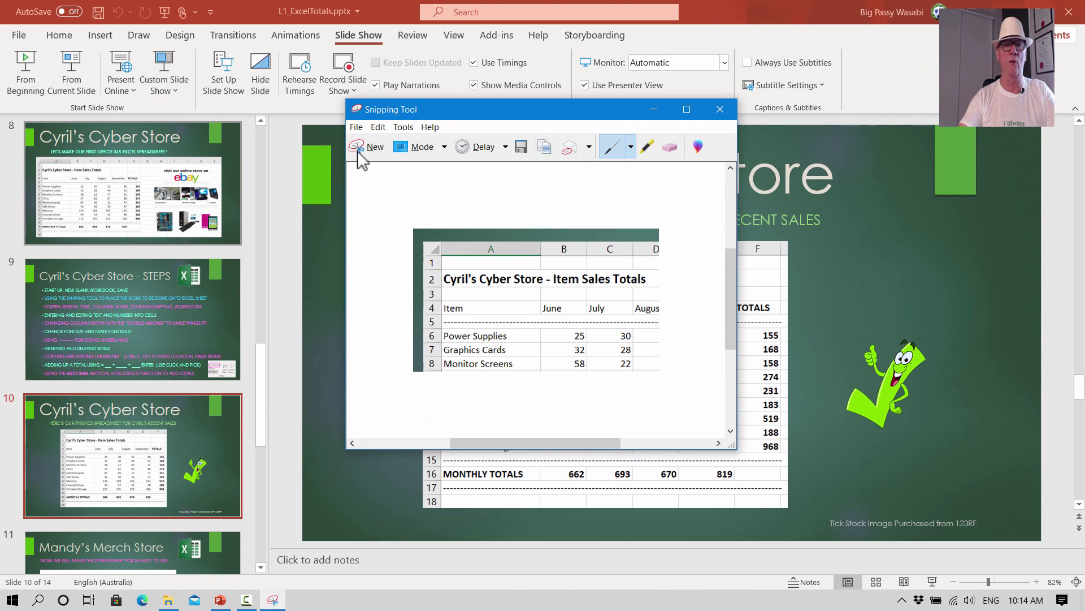
{"action": "left_click", "coordinate": [376, 146]}
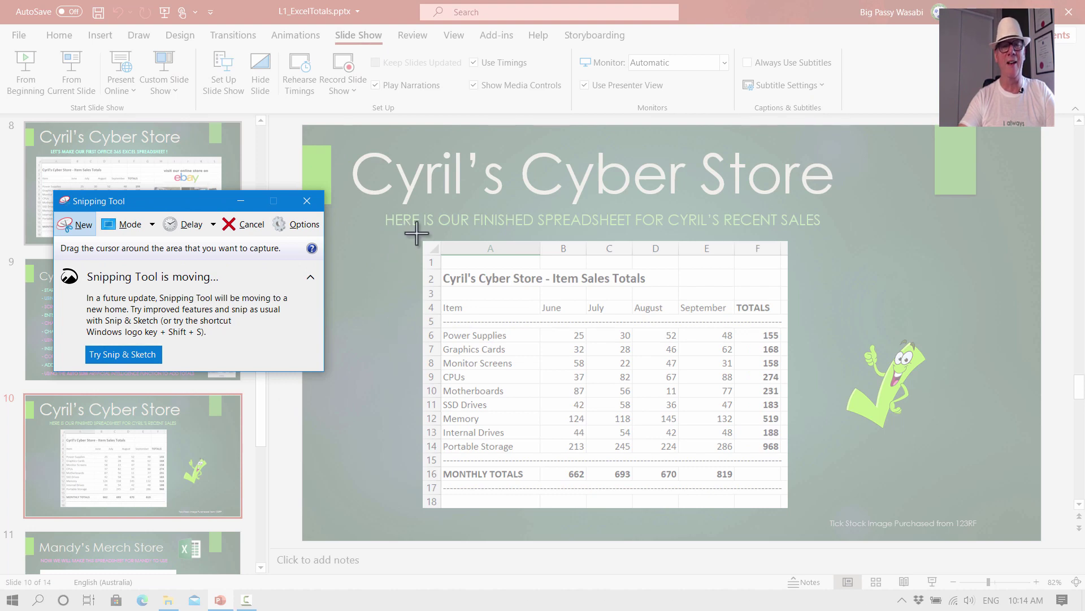
{"action": "left_click_drag", "start_coordinate": [414, 232], "coordinate": [796, 513]}
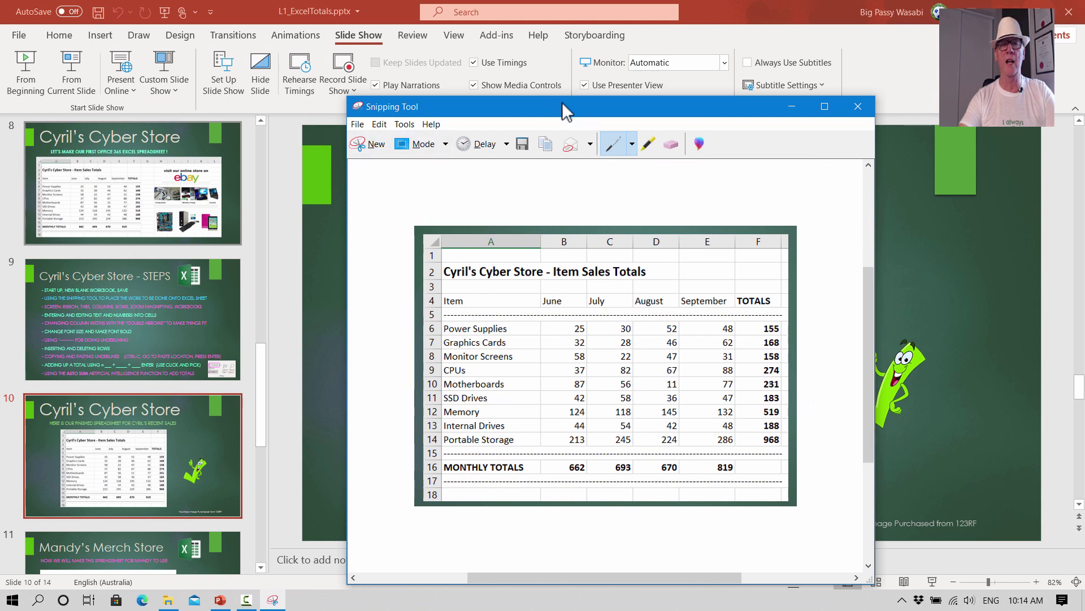
{"action": "left_click", "coordinate": [872, 115]}
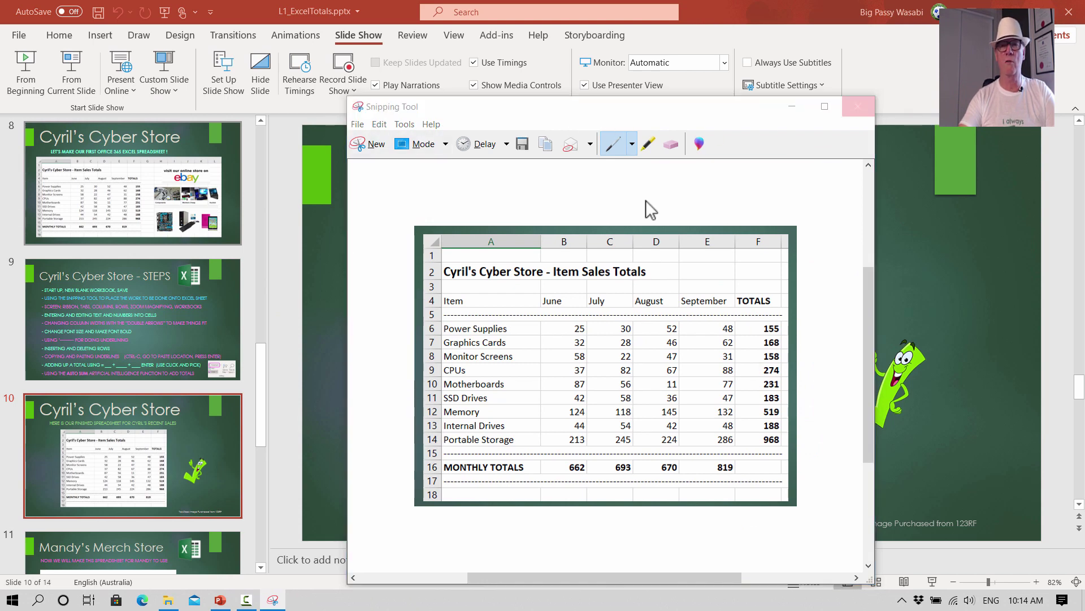
{"action": "left_click", "coordinate": [663, 357]}
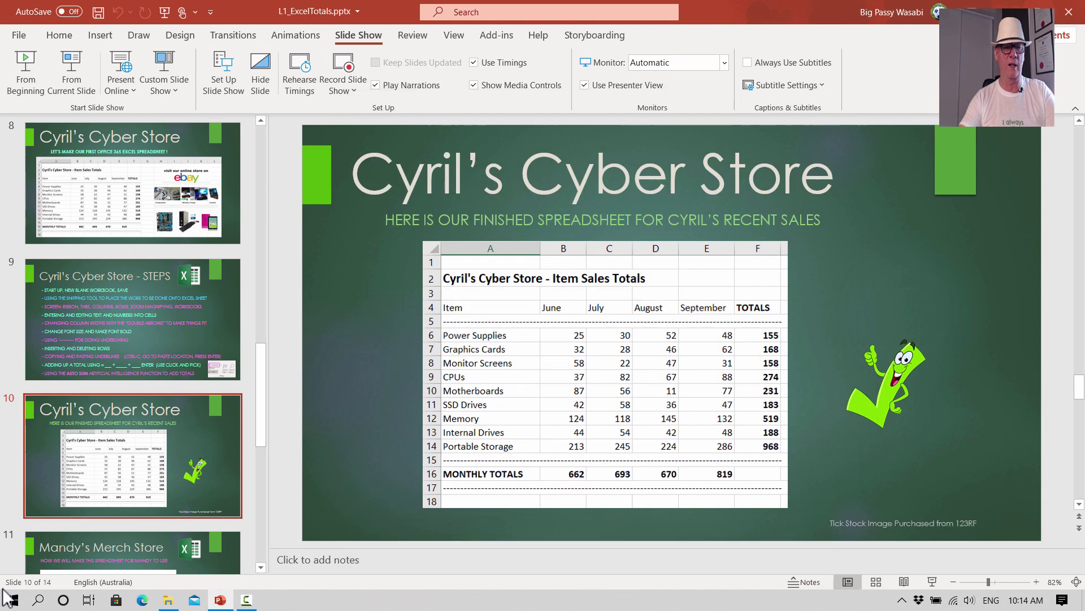
- Relaunch the Snipping Tool by searching 'sni' from the Start menu
{"action": "left_click", "coordinate": [14, 600]}
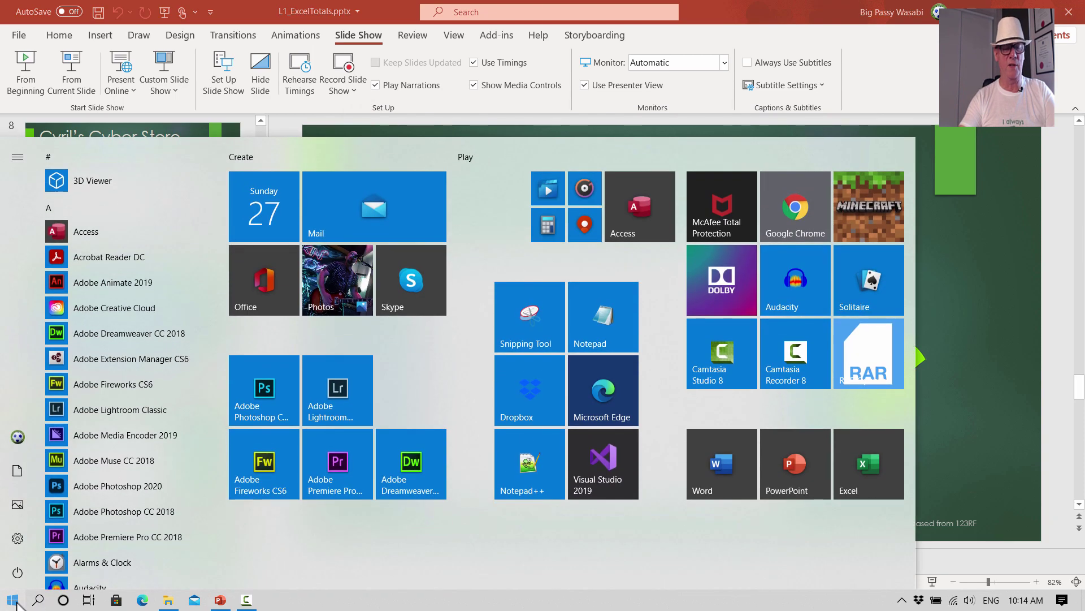
{"action": "type", "text": "sn"}
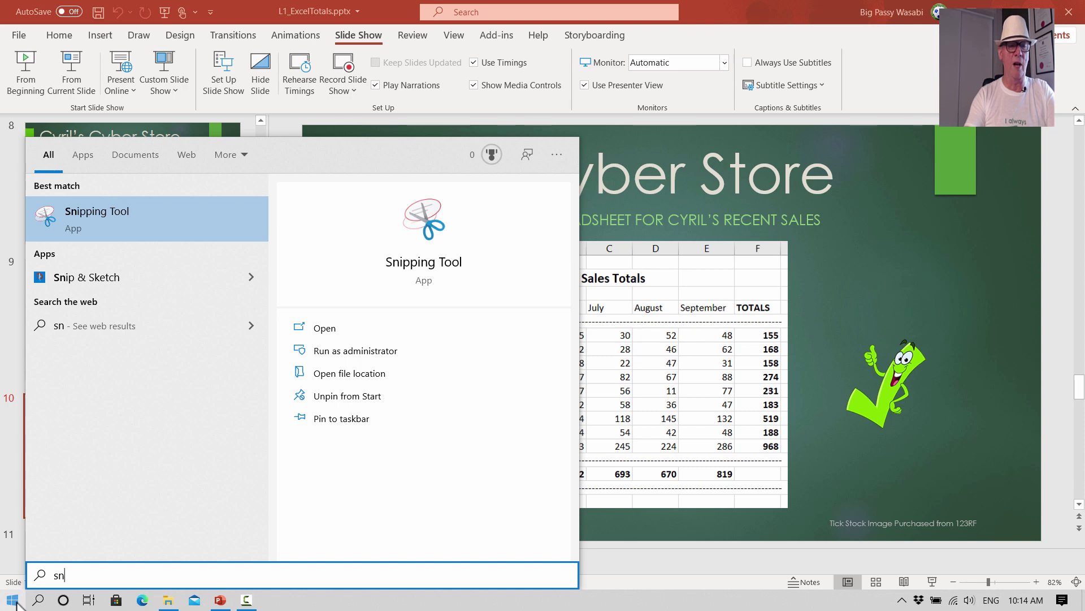
{"action": "type", "text": "i"}
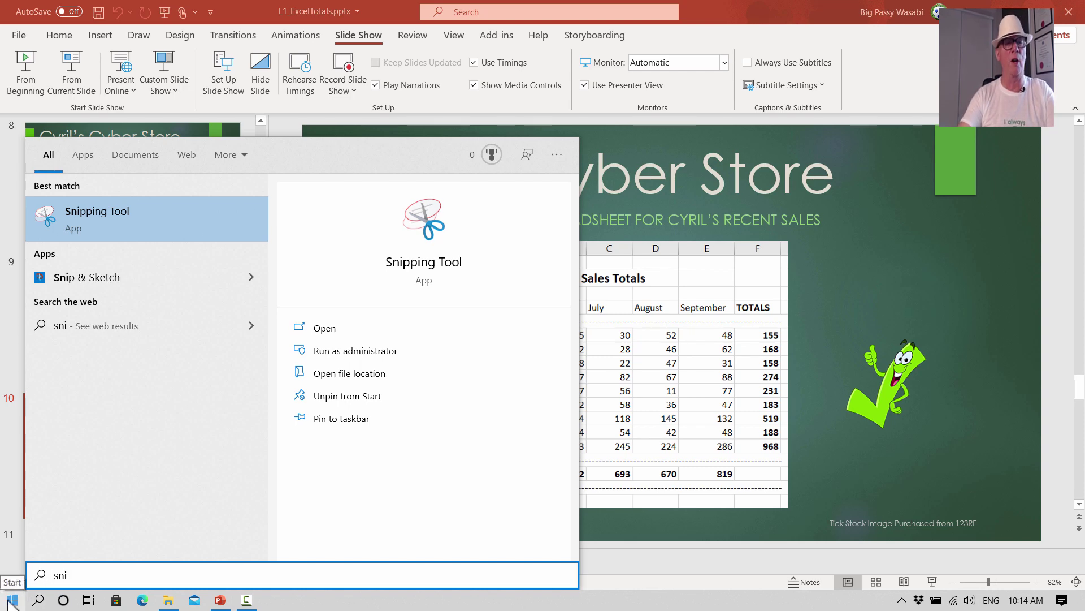
{"action": "left_click", "coordinate": [90, 219]}
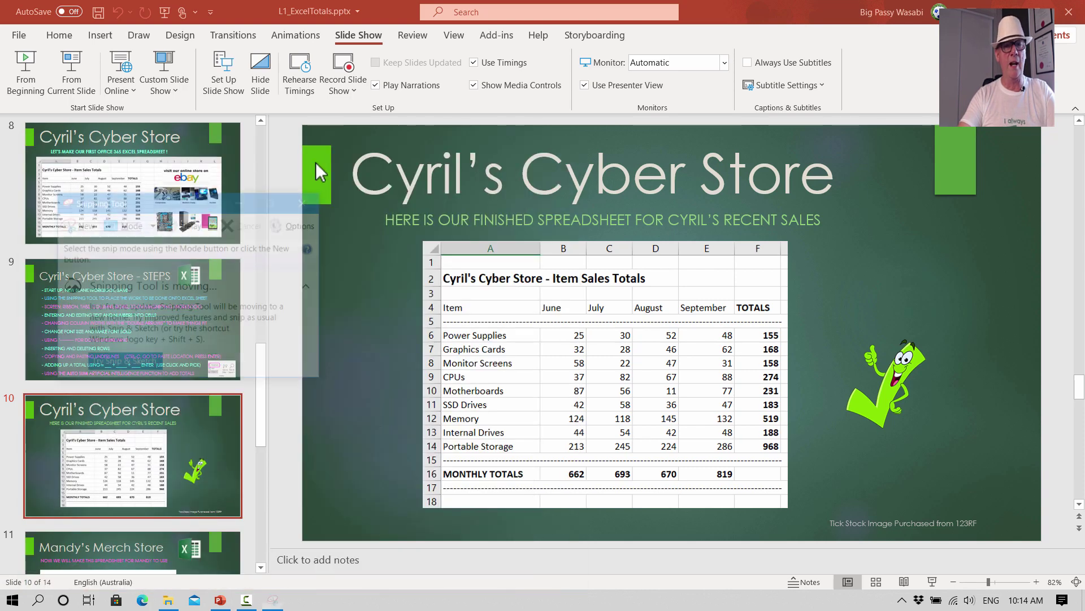
- Snip the full spreadsheet on slide 10, then minimize Snipping Tool
{"action": "left_click", "coordinate": [70, 223]}
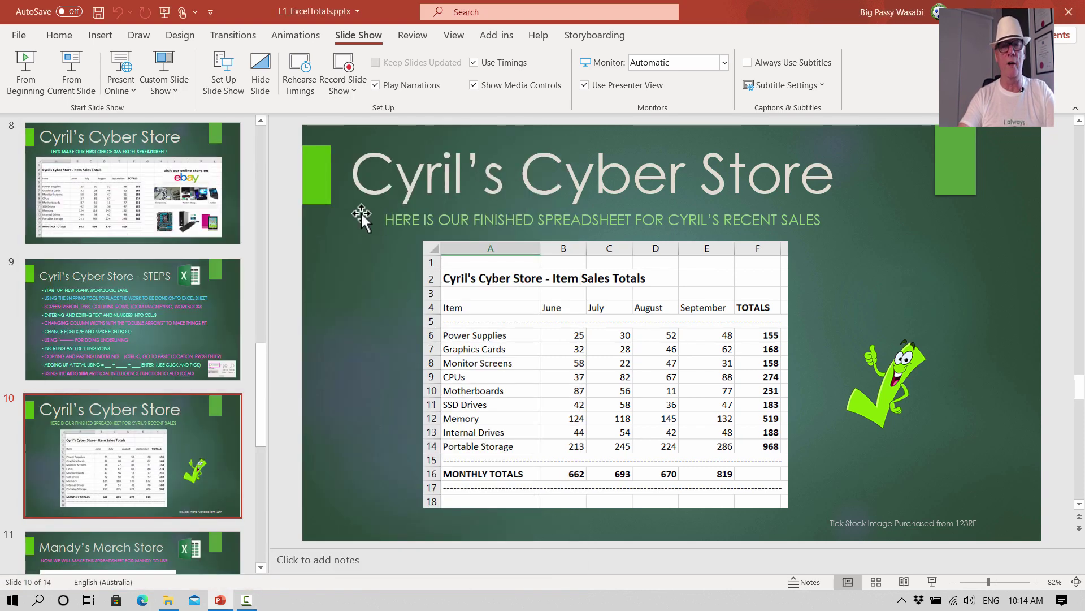
{"action": "left_click_drag", "start_coordinate": [415, 234], "coordinate": [796, 514]}
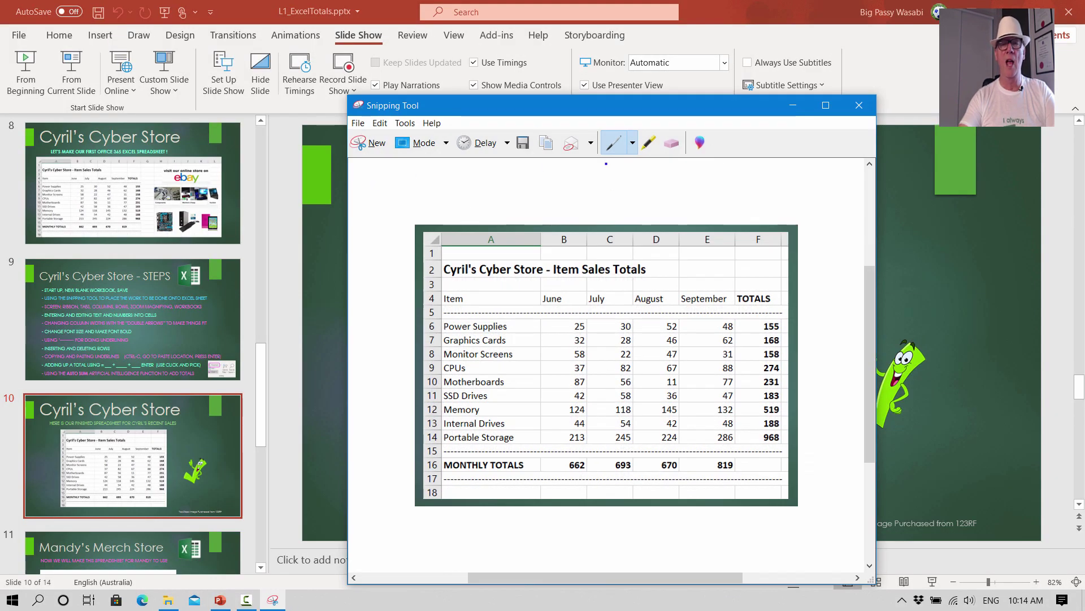
{"action": "left_click", "coordinate": [793, 105]}
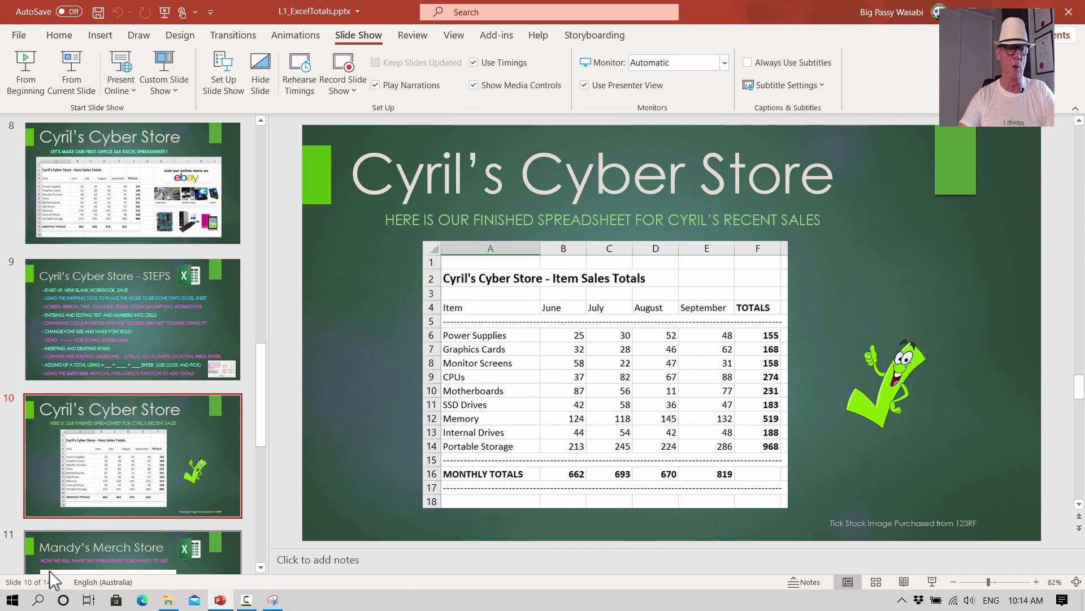
- Launch Excel from the Start menu by searching 'excel'
{"action": "left_click", "coordinate": [12, 600]}
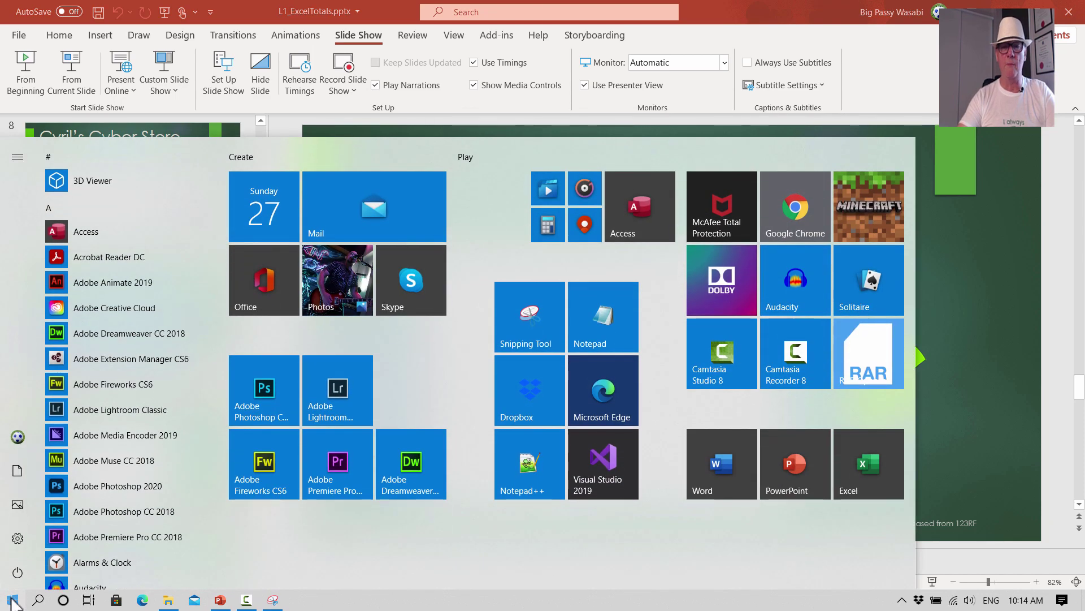
{"action": "type", "text": "exce"}
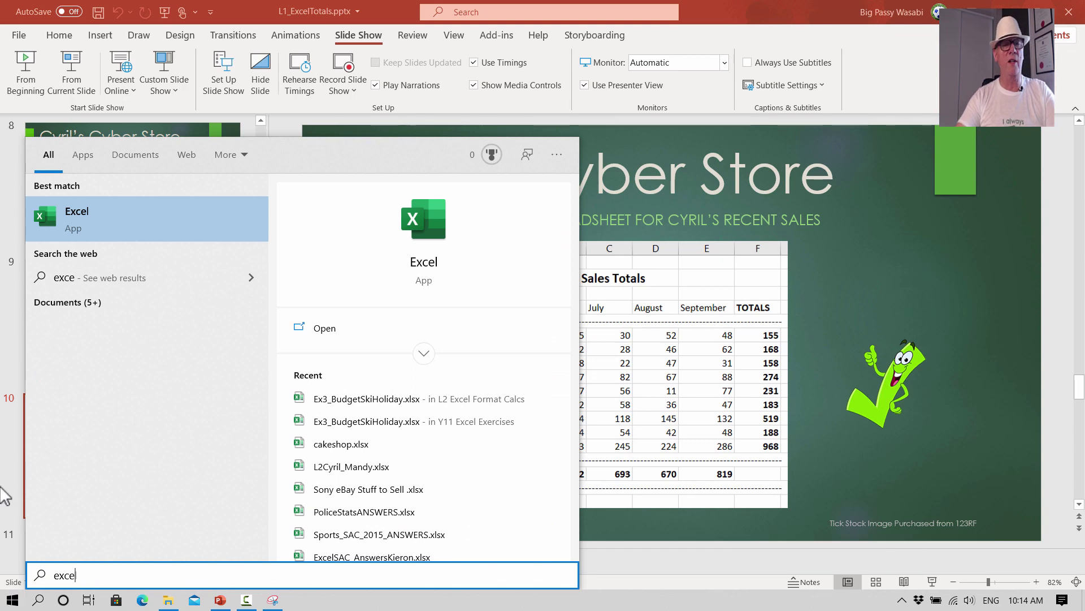
{"action": "type", "text": "l"}
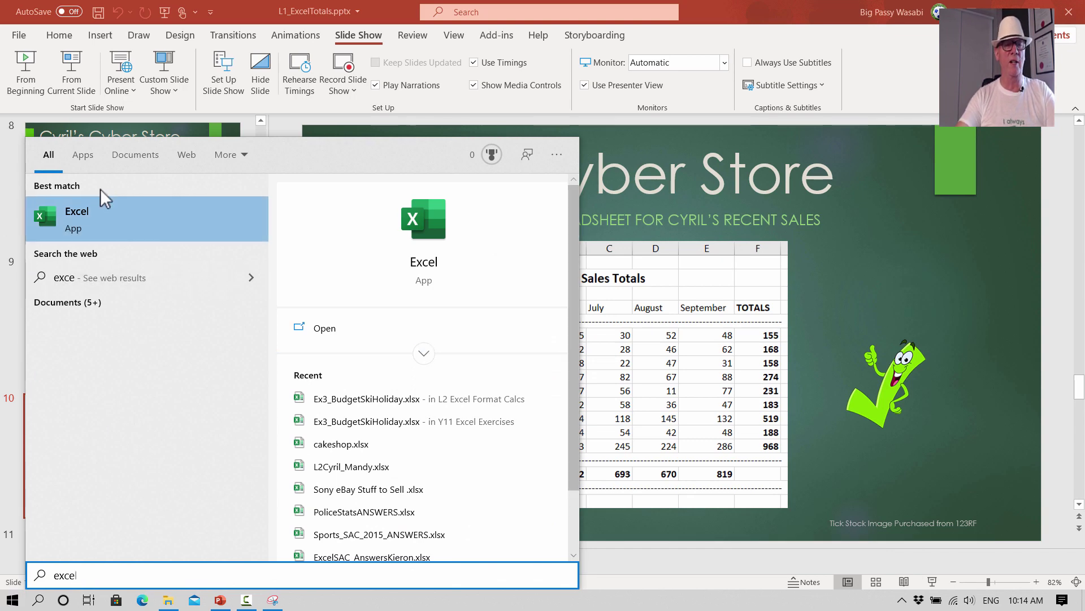
{"action": "left_click", "coordinate": [82, 212]}
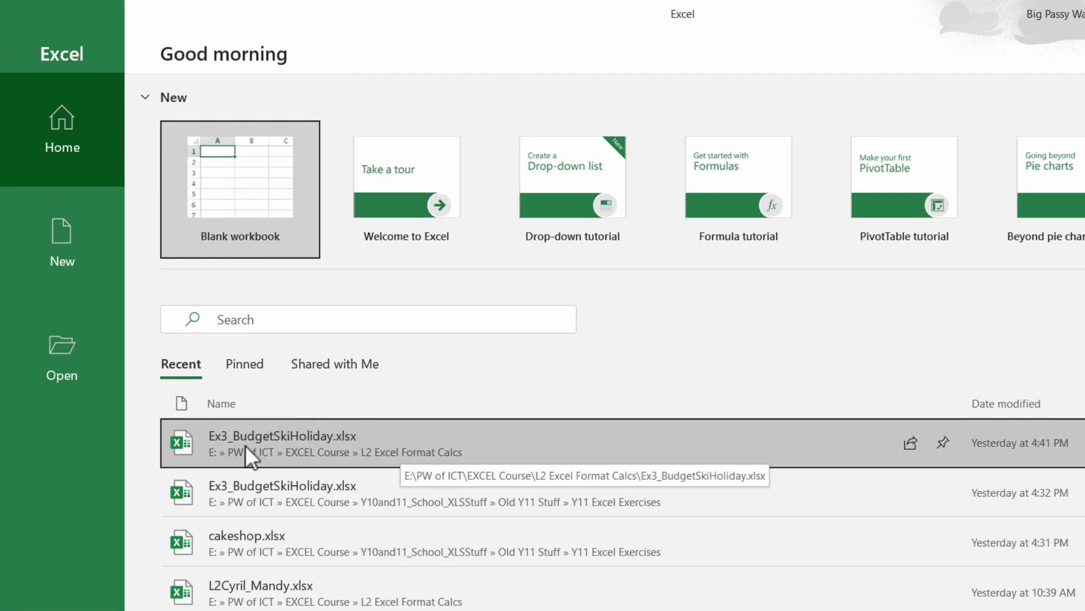
- Pin the Ex3_BudgetSkiHoliday and cakeshop workbooks and view the Pinned list
{"action": "left_click", "coordinate": [943, 442]}
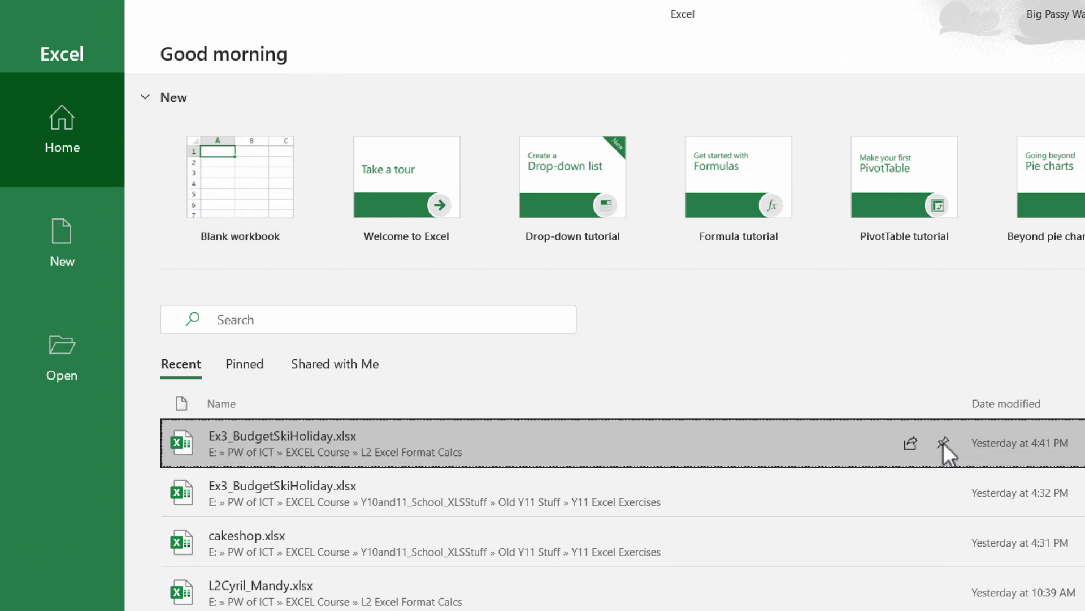
{"action": "scroll", "coordinate": [943, 442], "scroll_direction": "down", "scroll_amount": 3}
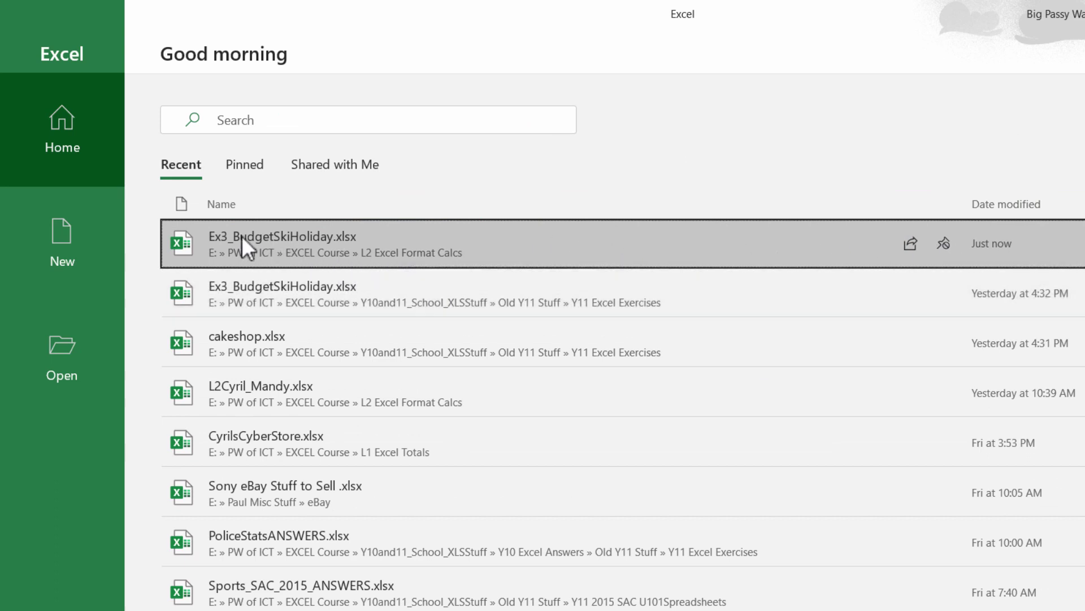
{"action": "left_click", "coordinate": [265, 171]}
{"action": "scroll", "coordinate": [263, 172], "scroll_direction": "up", "scroll_amount": 3}
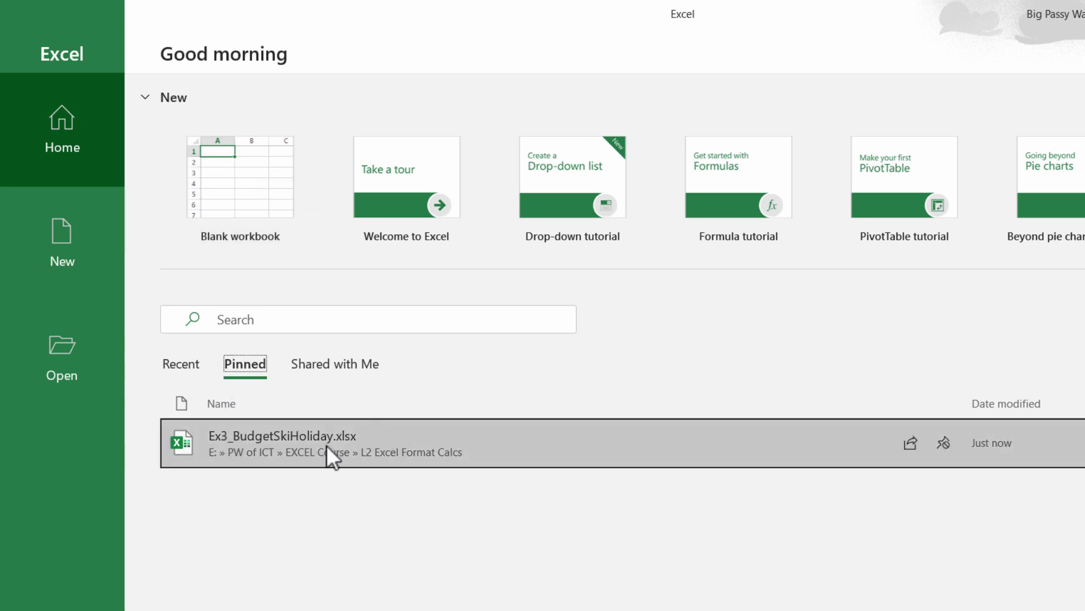
{"action": "left_click", "coordinate": [194, 364]}
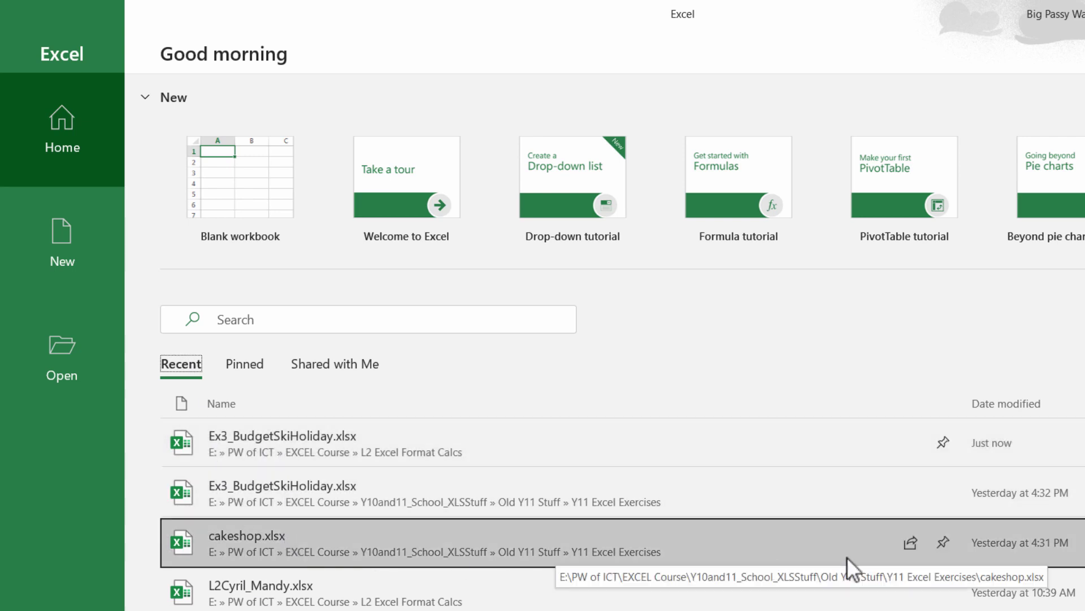
{"action": "left_click", "coordinate": [941, 540]}
{"action": "scroll", "coordinate": [947, 551], "scroll_direction": "down", "scroll_amount": 3}
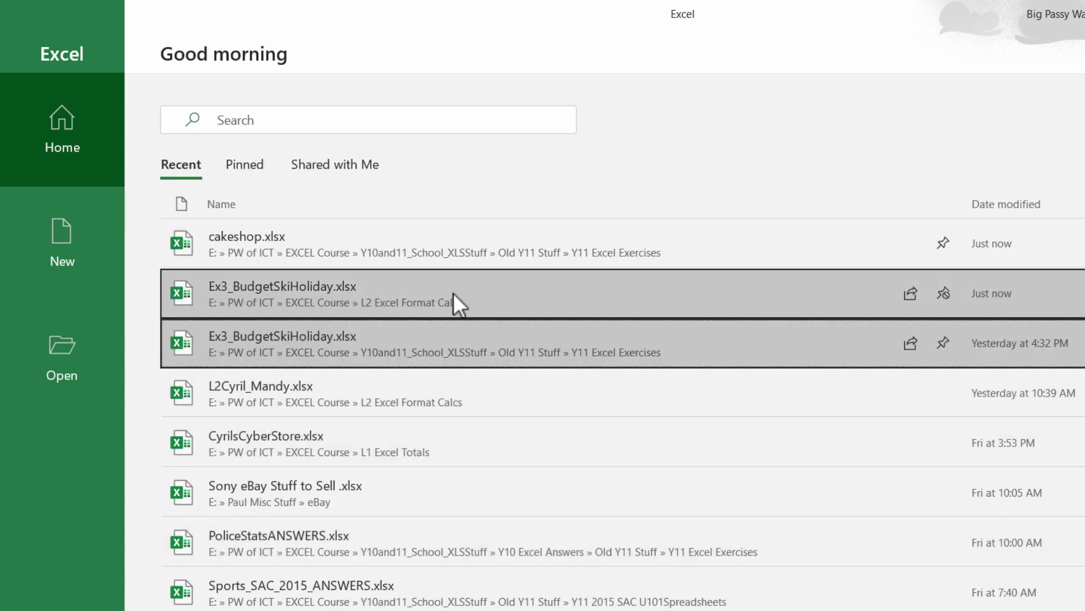
{"action": "scroll", "coordinate": [453, 292], "scroll_direction": "up", "scroll_amount": 3}
{"action": "left_click", "coordinate": [249, 365]}
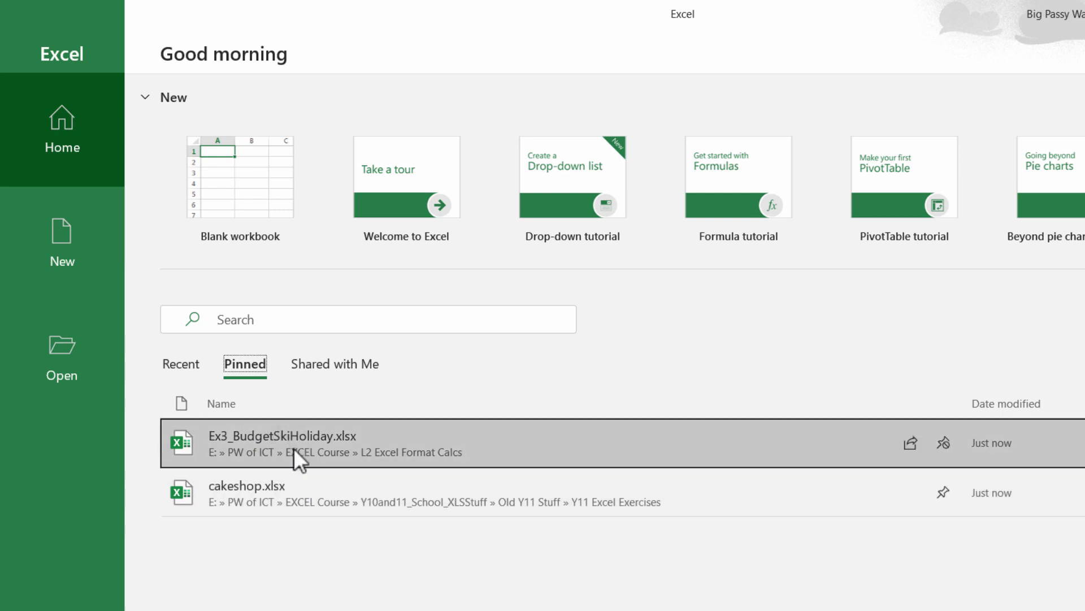
- Unpin both workbooks, create a blank workbook, and return to PowerPoint
{"action": "left_click", "coordinate": [943, 442]}
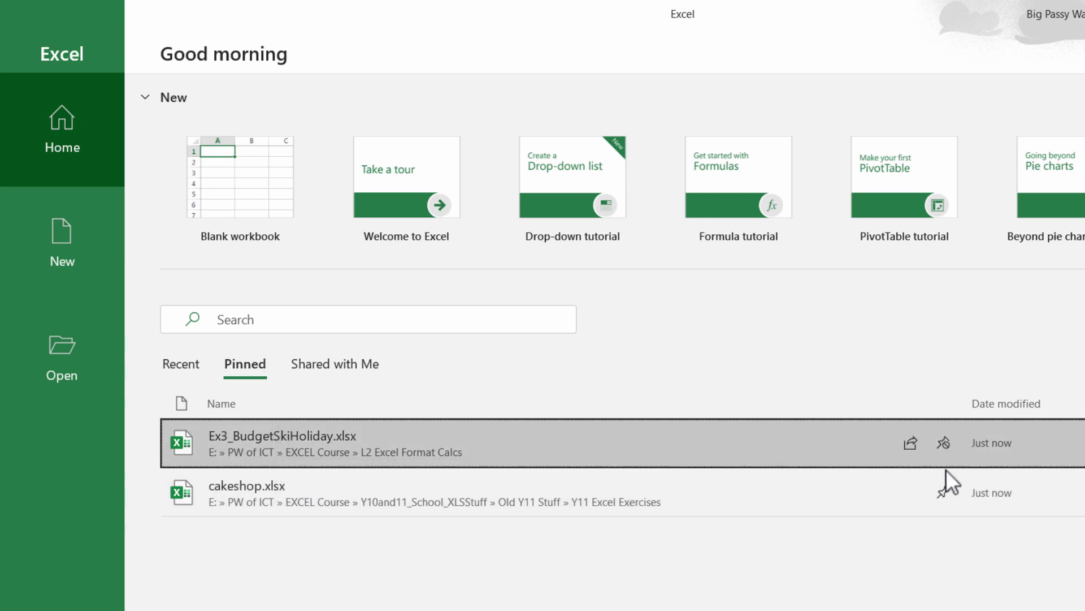
{"action": "left_click", "coordinate": [943, 444]}
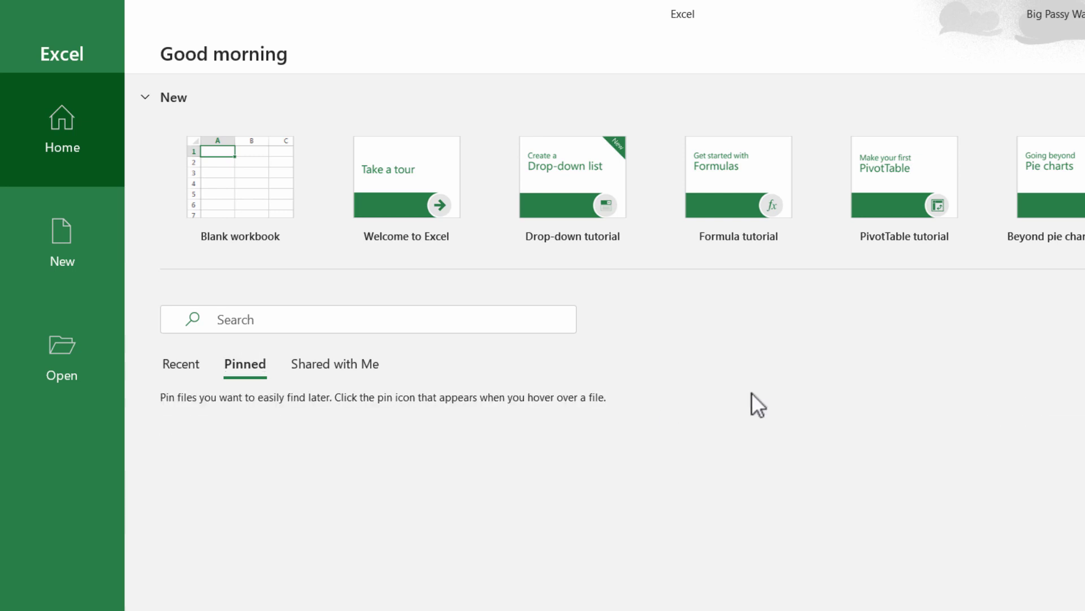
{"action": "left_click", "coordinate": [193, 361]}
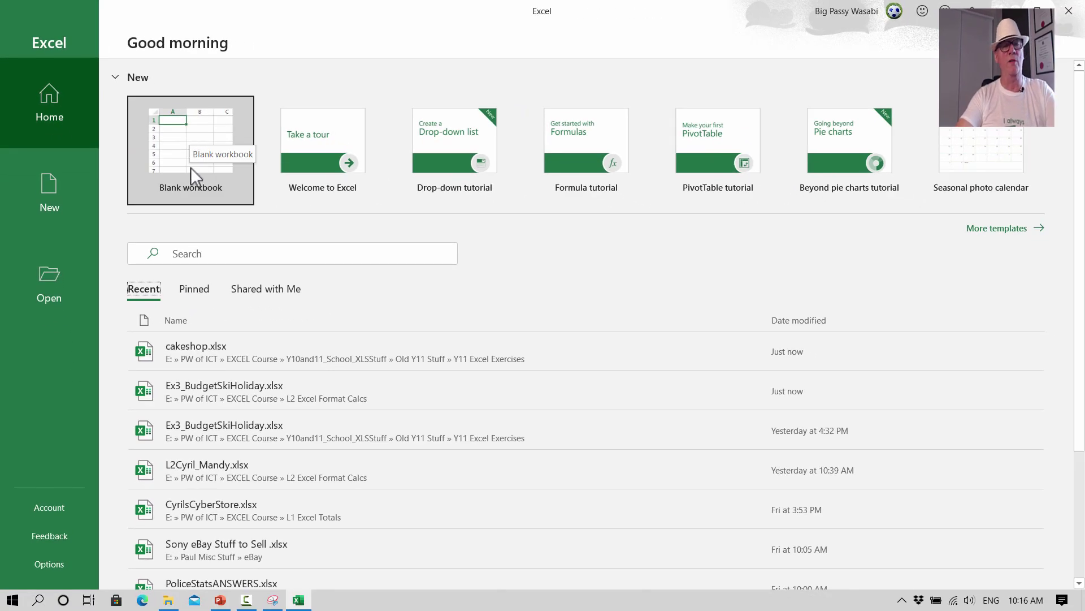
{"action": "left_click", "coordinate": [191, 167]}
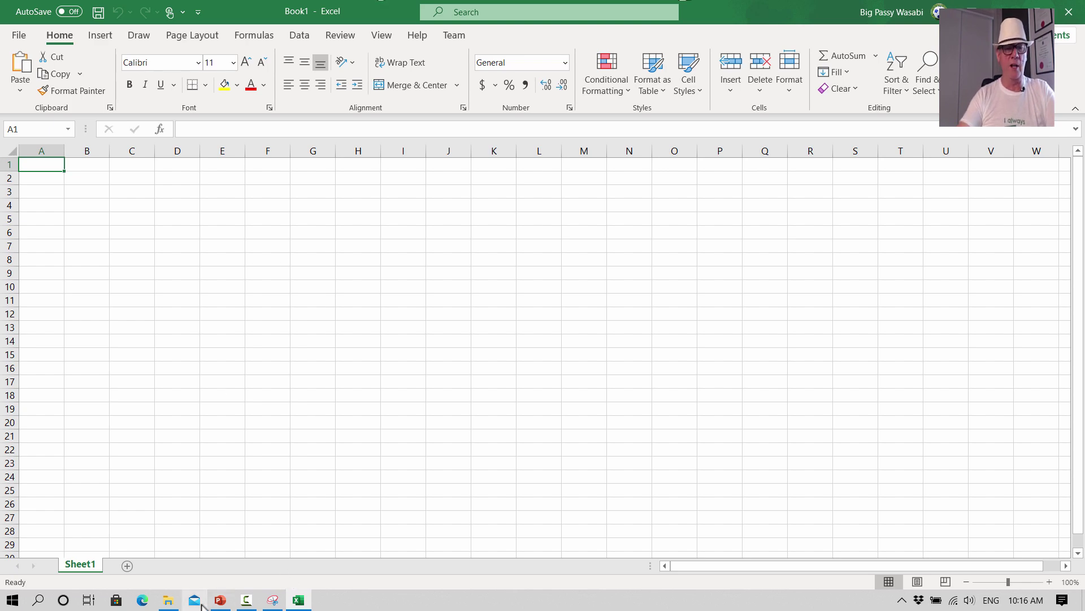
{"action": "left_click", "coordinate": [220, 600]}
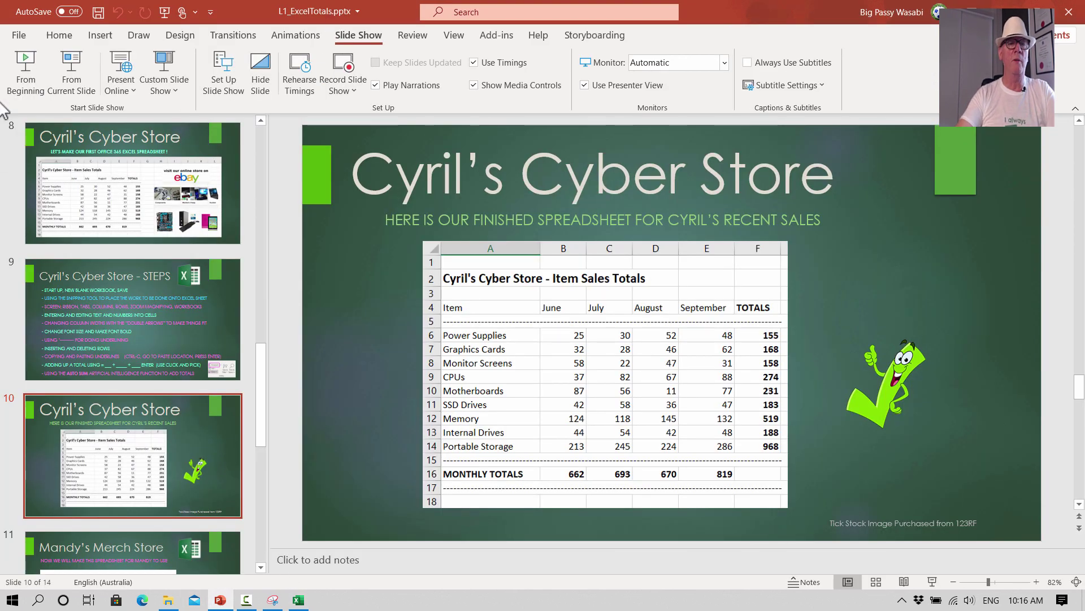
- Open and close PowerPoint's Insert Shapes gallery without adding a shape
{"action": "left_click", "coordinate": [100, 39]}
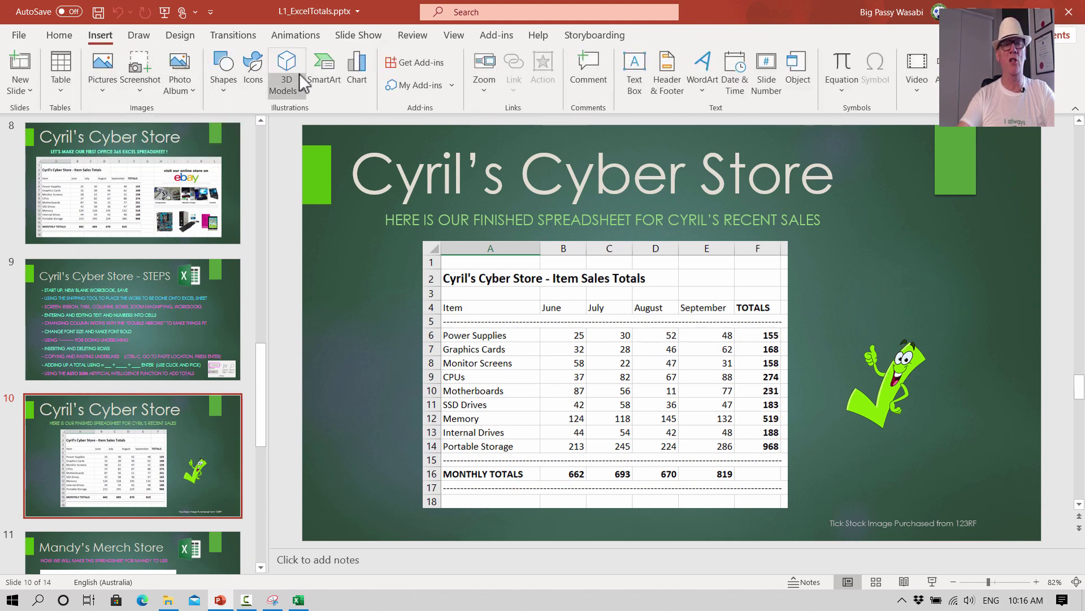
{"action": "left_click", "coordinate": [235, 90]}
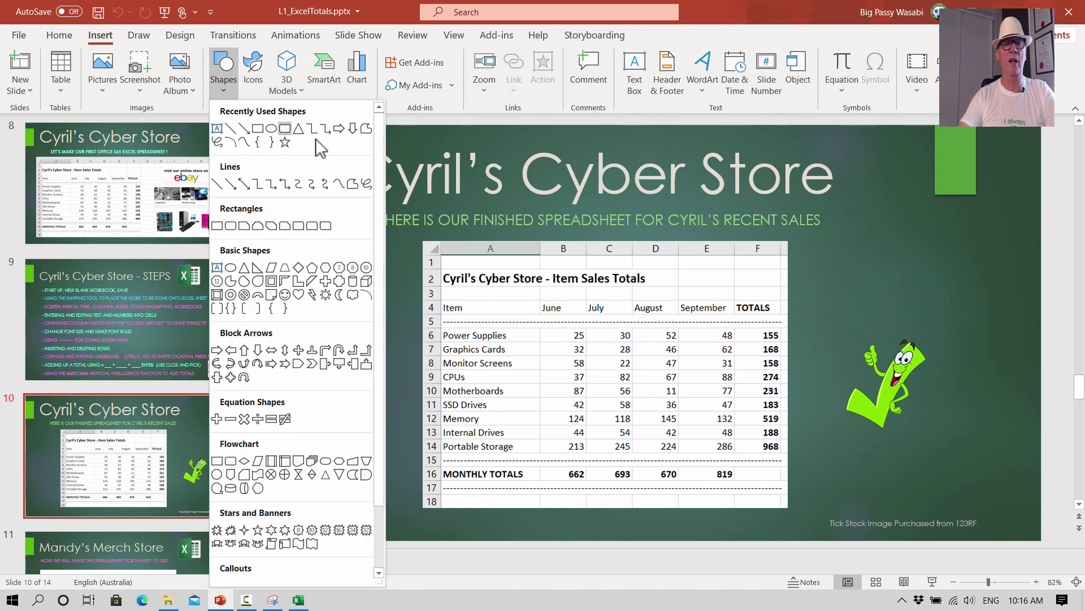
{"action": "left_click", "coordinate": [757, 8]}
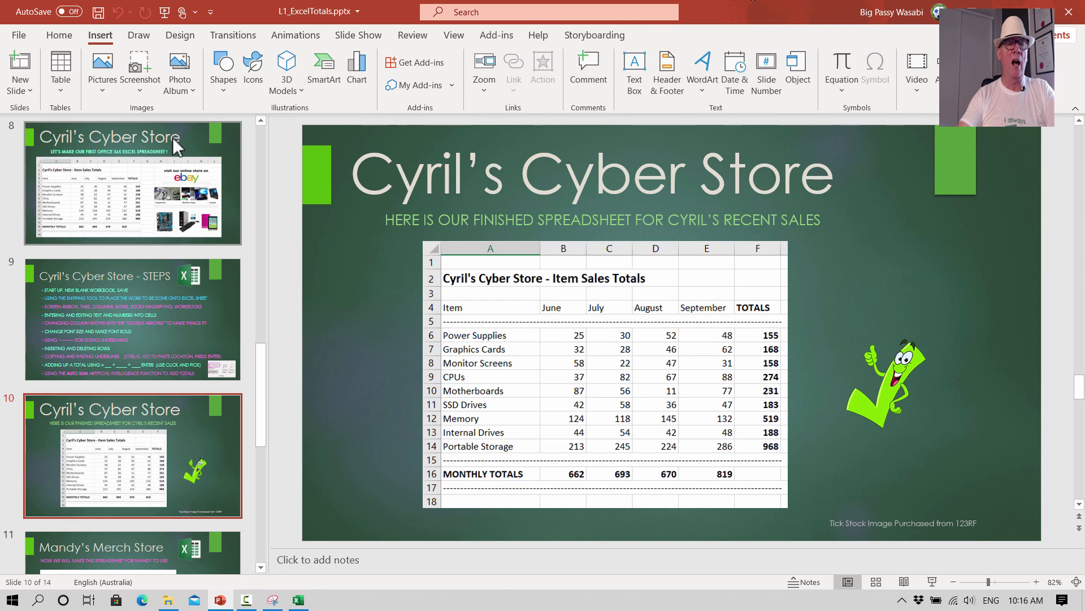
- Browse the Design, Transitions and Animations tabs, then switch to Excel's blank Book1
{"action": "left_click", "coordinate": [138, 36]}
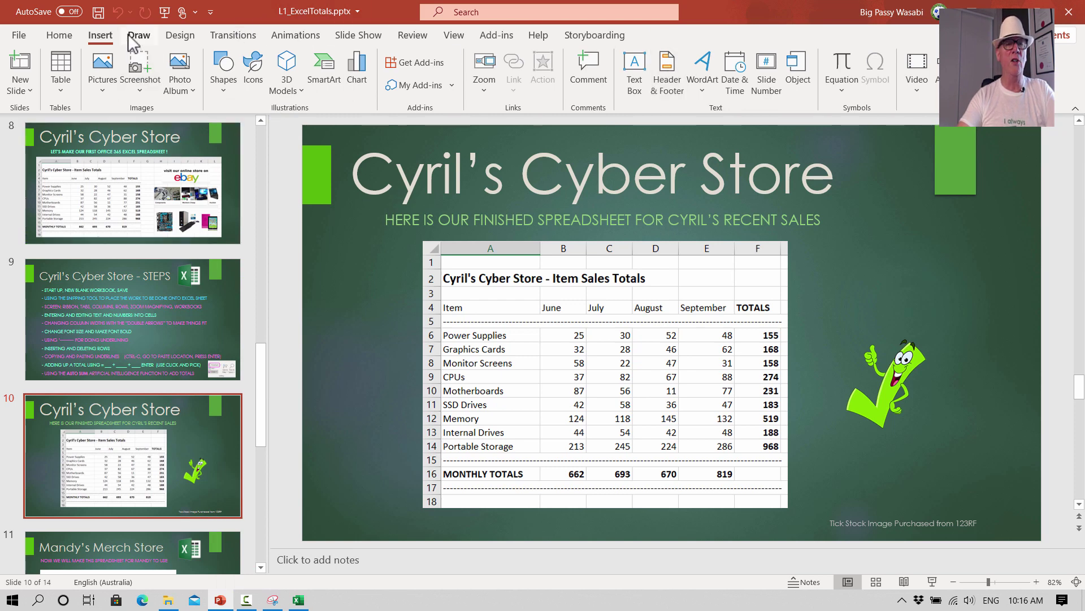
{"action": "left_click", "coordinate": [187, 38]}
{"action": "left_click", "coordinate": [232, 35]}
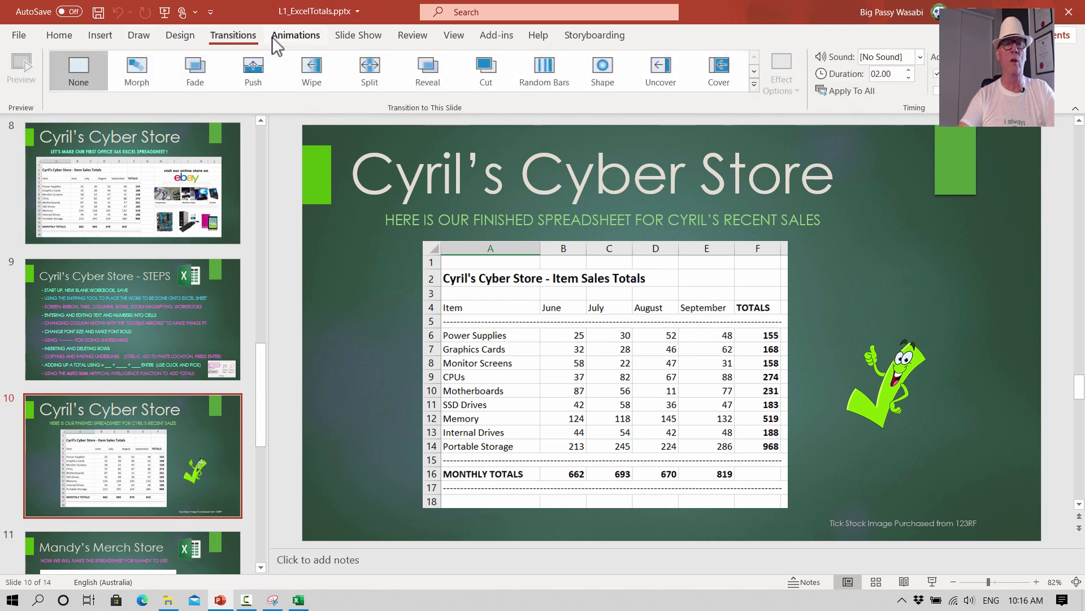
{"action": "left_click", "coordinate": [289, 37]}
{"action": "left_click", "coordinate": [76, 35]}
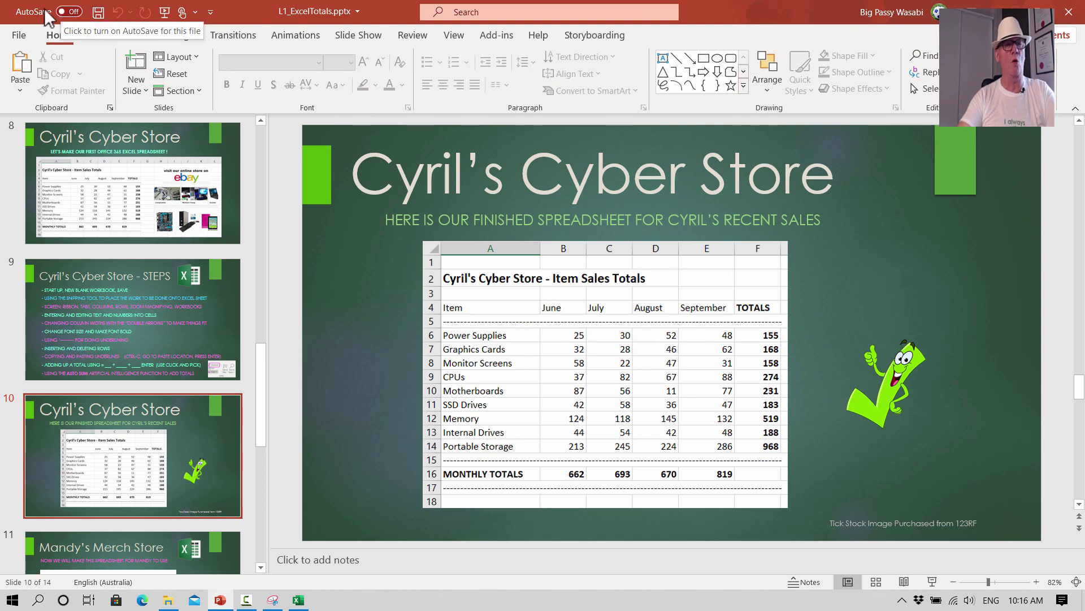
{"action": "left_click", "coordinate": [306, 603]}
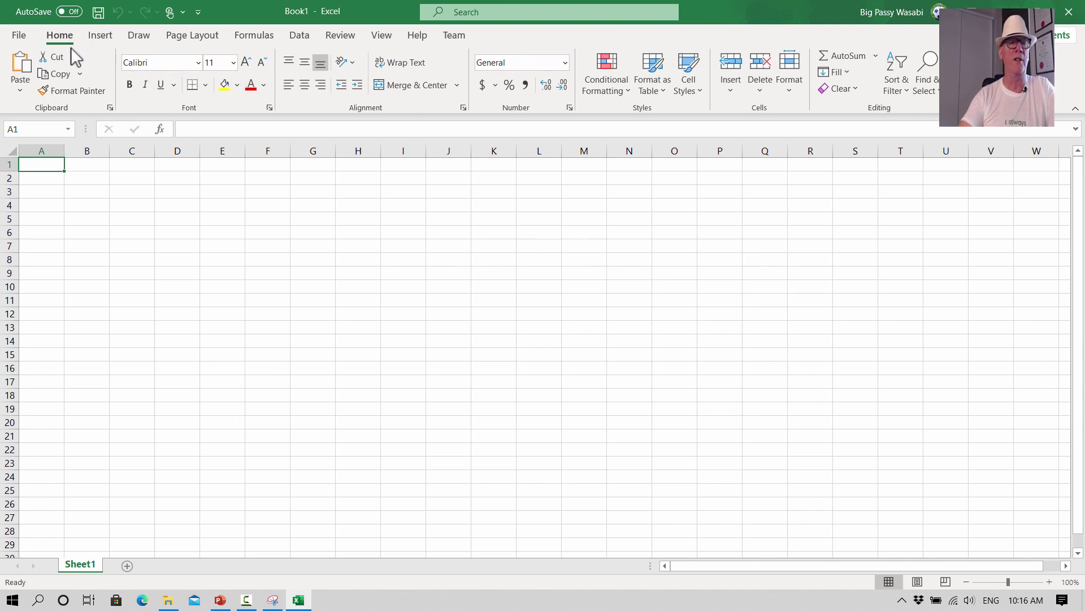
- Open and close Excel's Insert Shapes gallery without inserting anything
{"action": "left_click", "coordinate": [103, 40]}
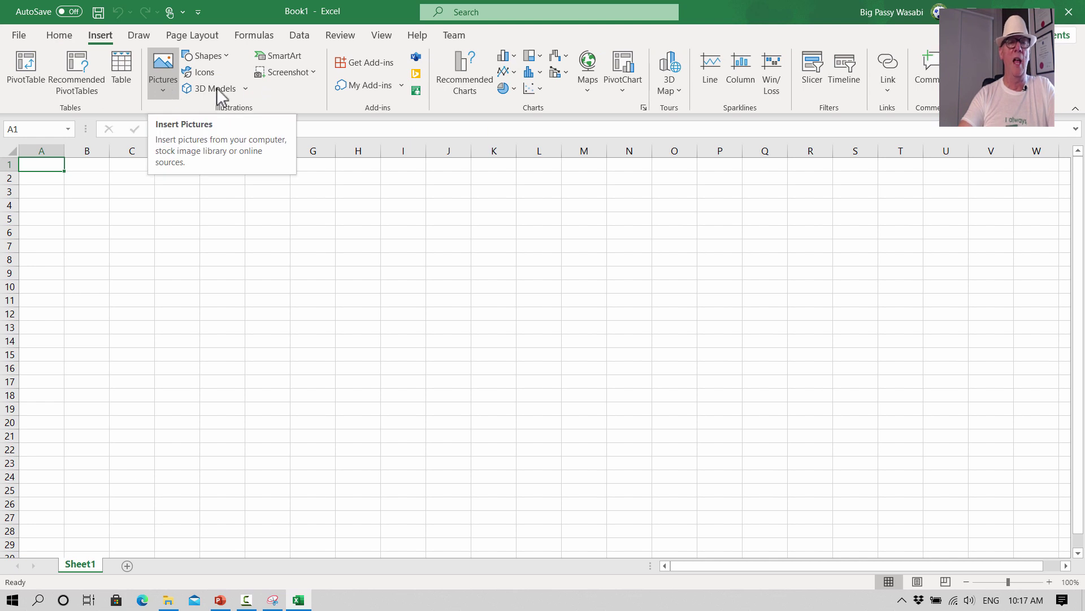
{"action": "left_click", "coordinate": [228, 57]}
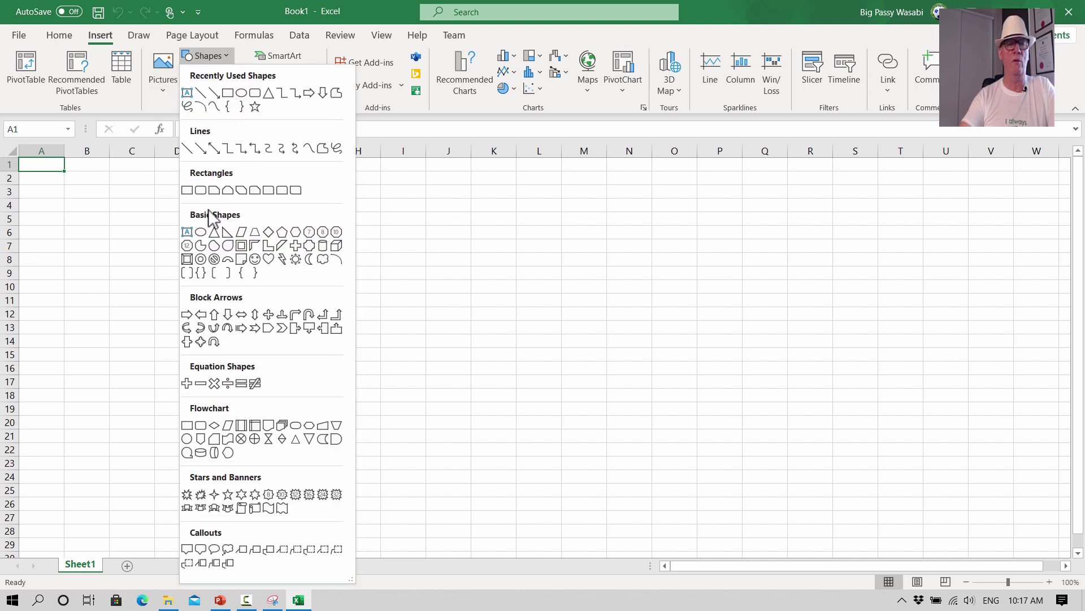
{"action": "left_click", "coordinate": [747, 16]}
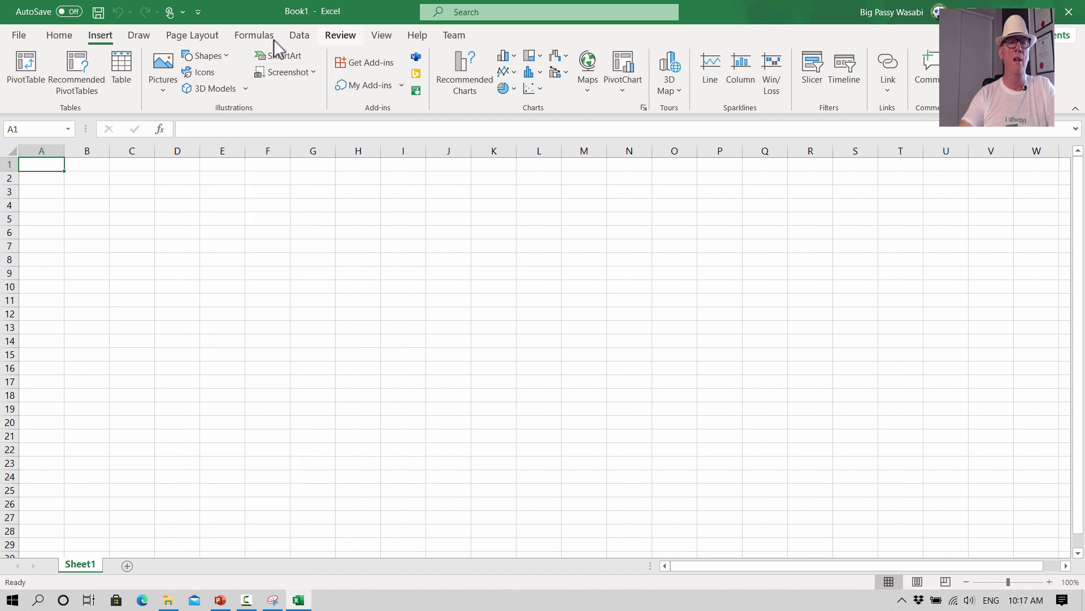
{"action": "left_click", "coordinate": [59, 37]}
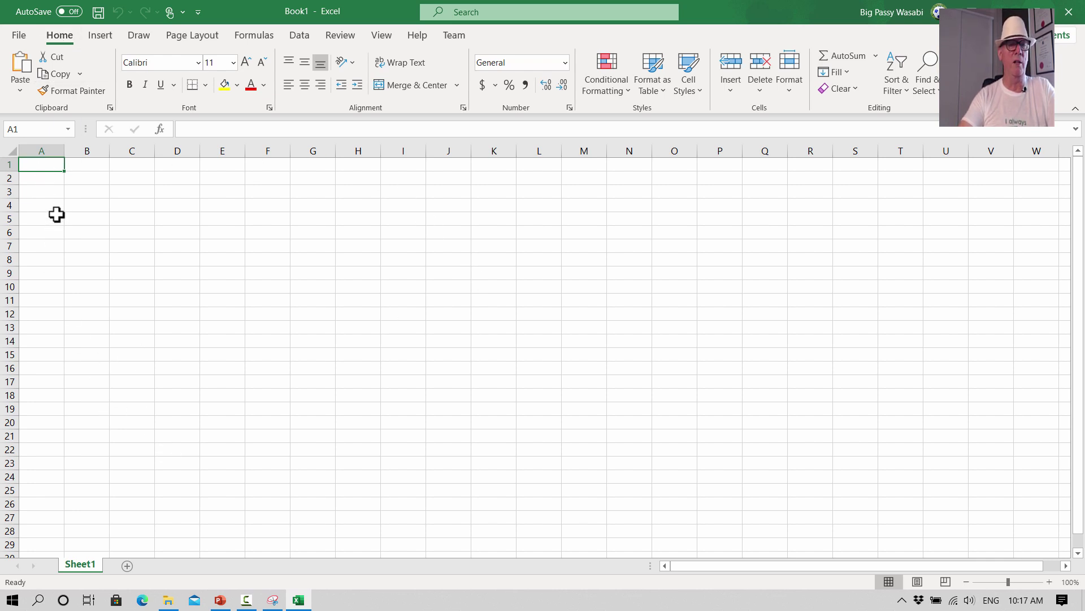
- Enter PASSY into cell E6 and reselect the cell
{"action": "left_click", "coordinate": [215, 233]}
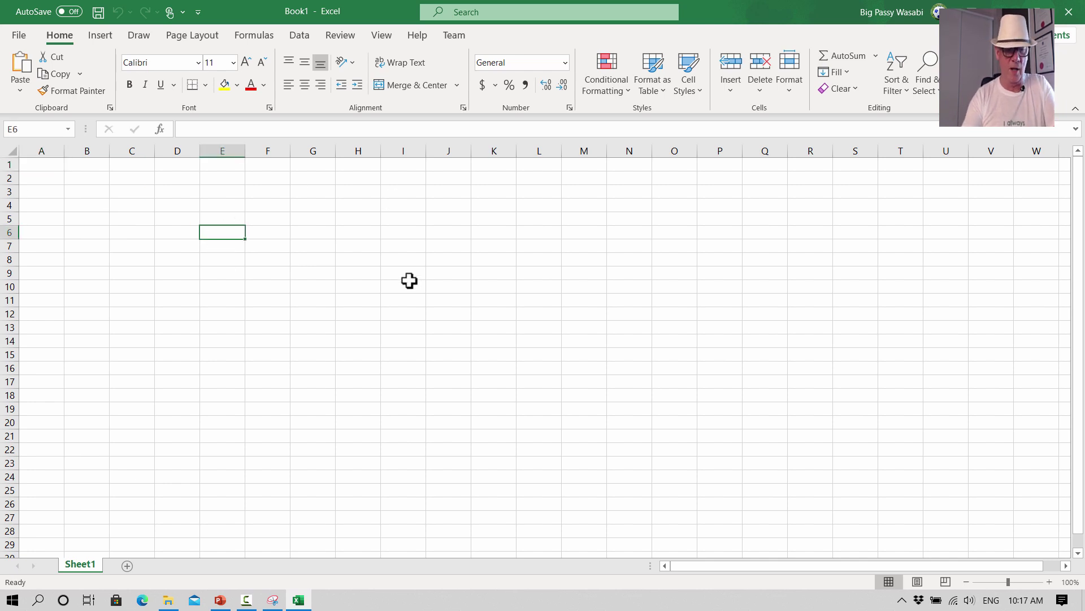
{"action": "type", "text": "Psa"}
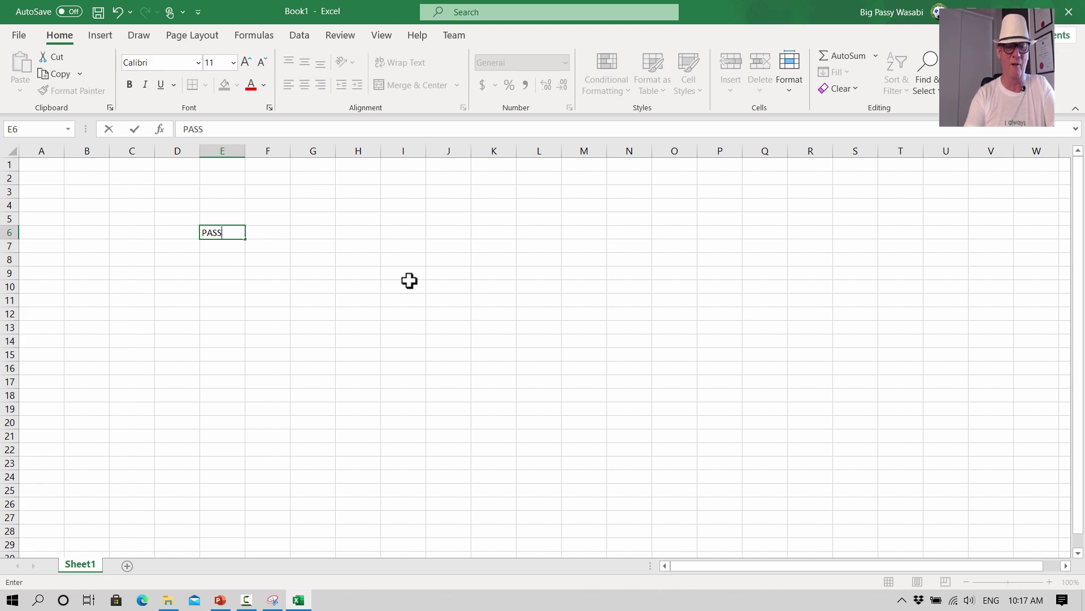
{"action": "left_click", "coordinate": [294, 259]}
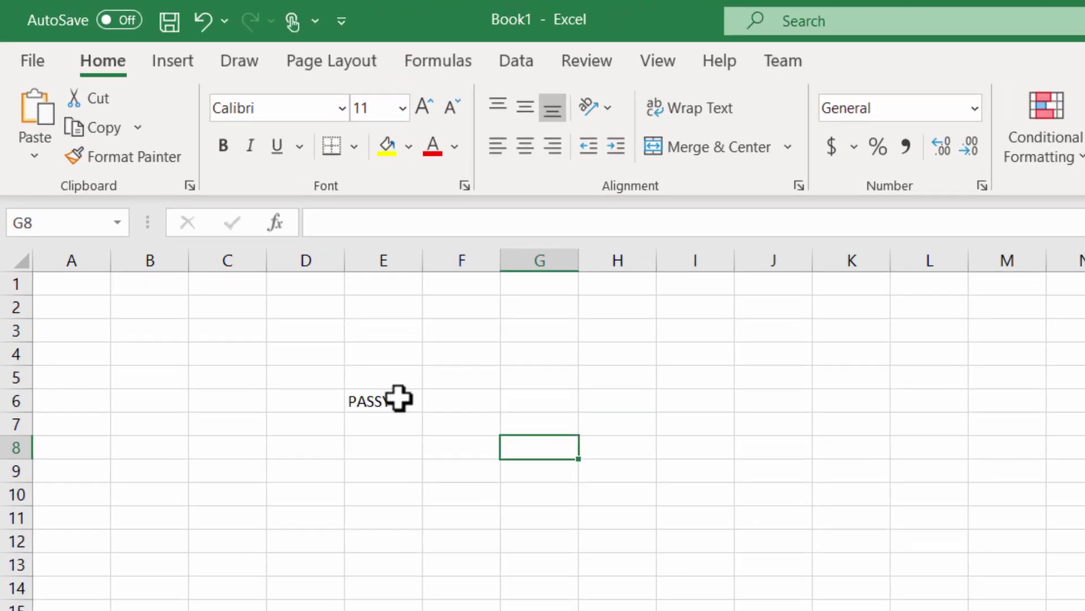
{"action": "left_click", "coordinate": [399, 399]}
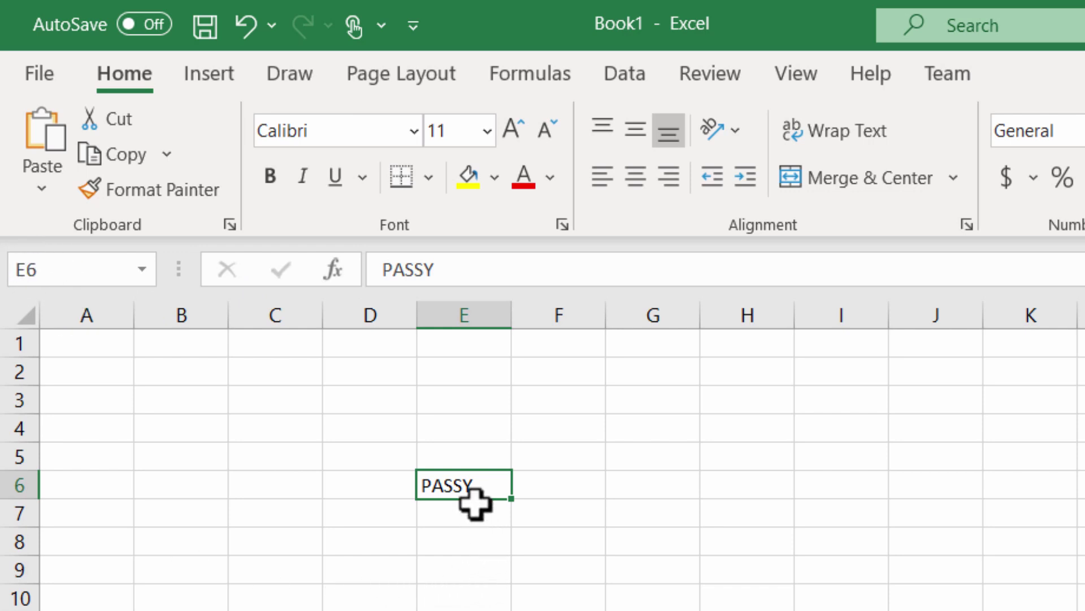
- Format PASSY in E6 as bold, 20-point red text on a yellow fill
{"action": "left_click", "coordinate": [264, 177]}
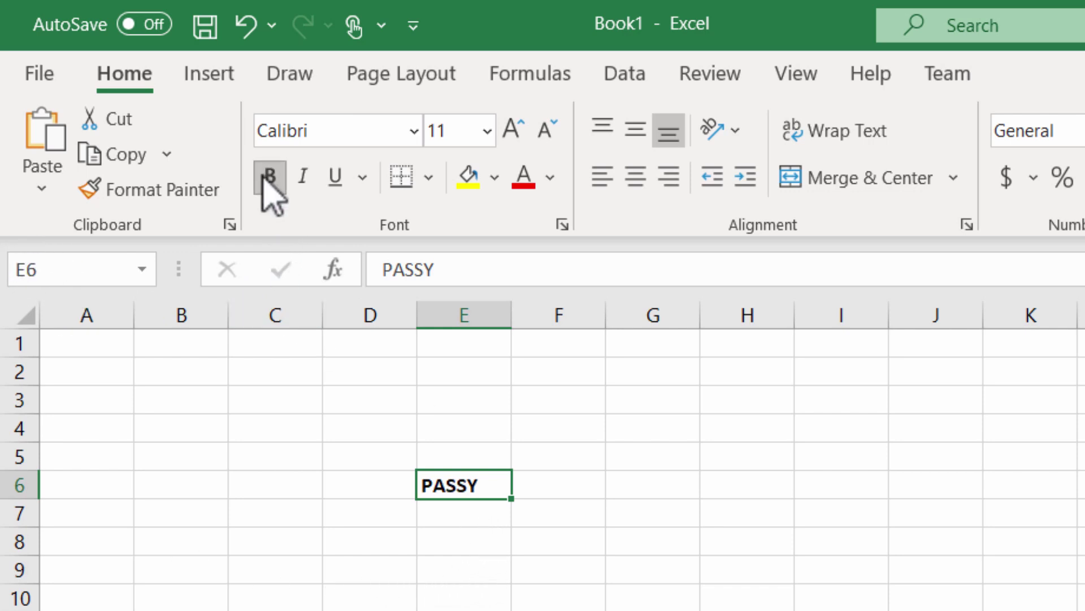
{"action": "left_click", "coordinate": [487, 132]}
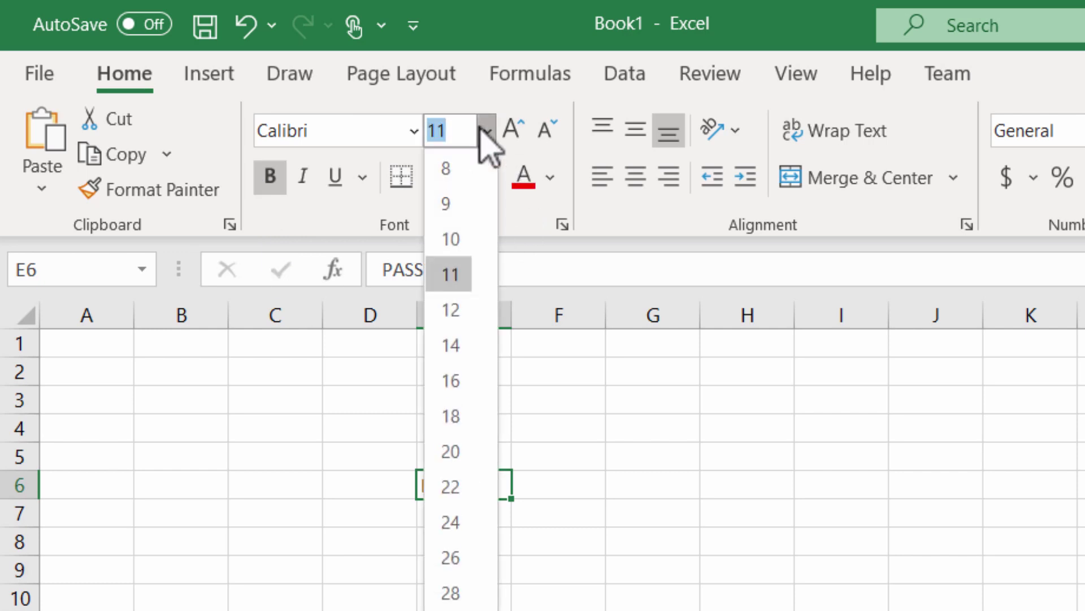
{"action": "left_click", "coordinate": [451, 451]}
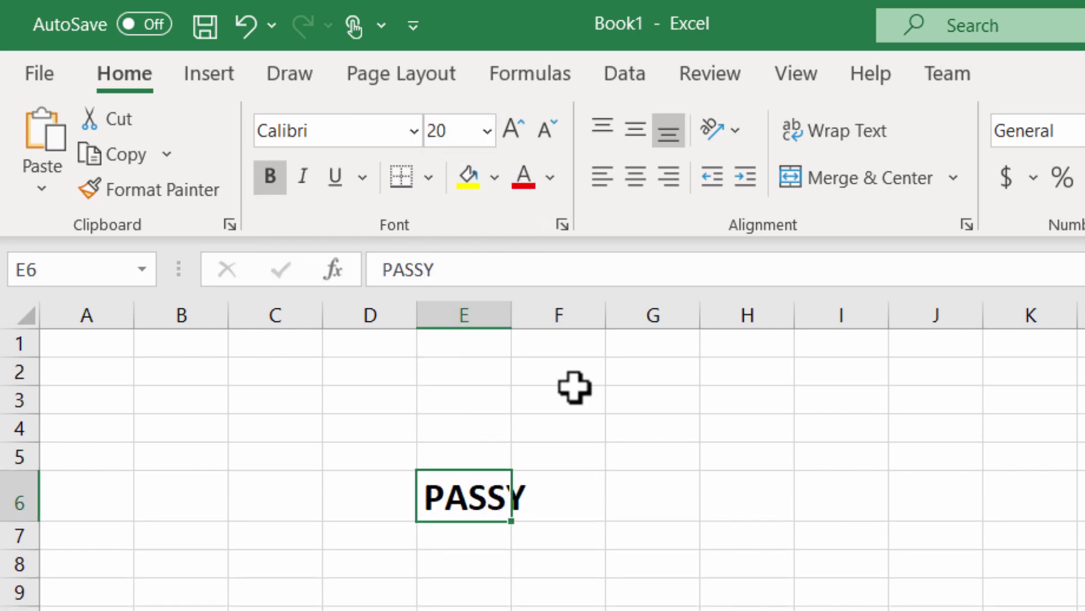
{"action": "left_click", "coordinate": [550, 178]}
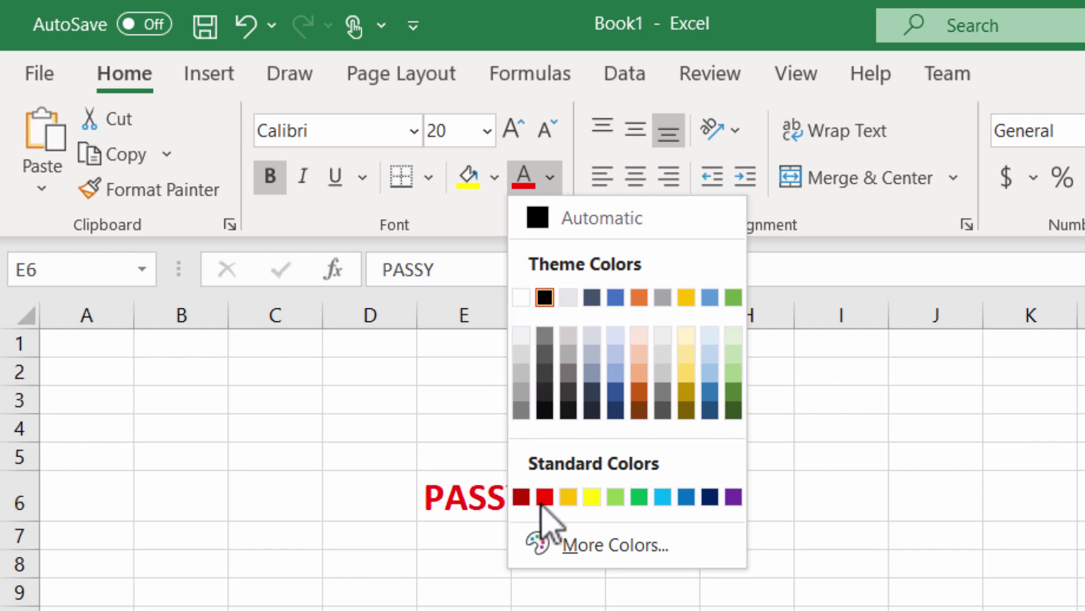
{"action": "left_click", "coordinate": [545, 497]}
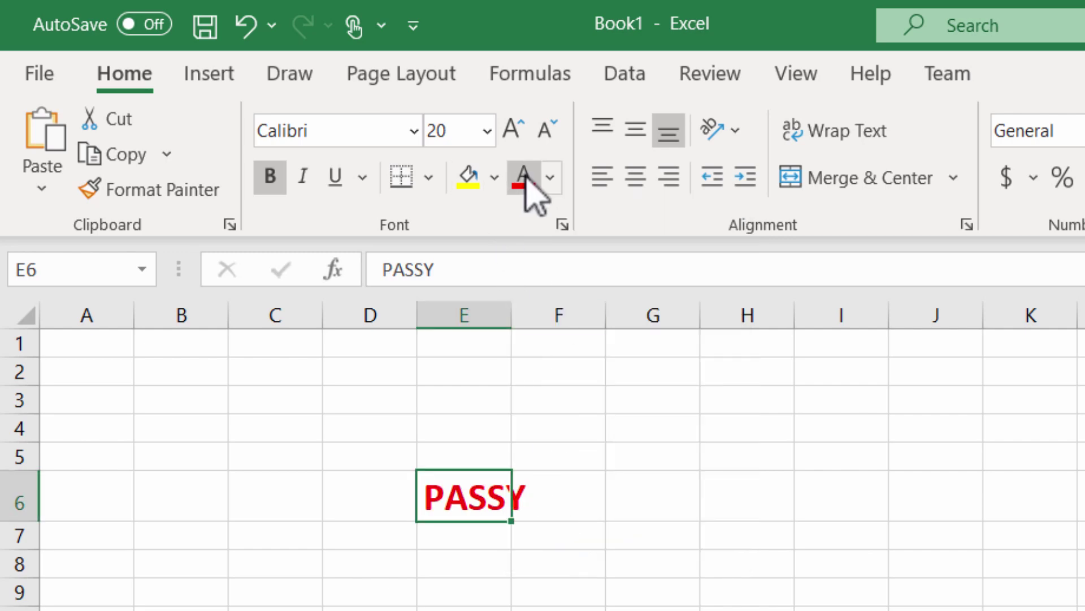
{"action": "left_click", "coordinate": [494, 179]}
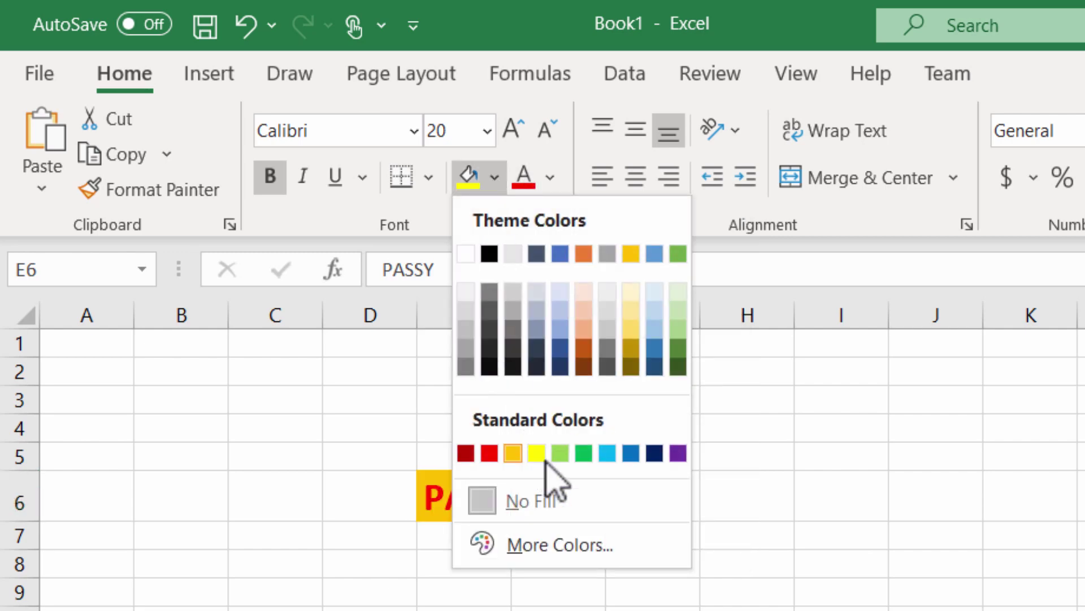
{"action": "left_click", "coordinate": [538, 453]}
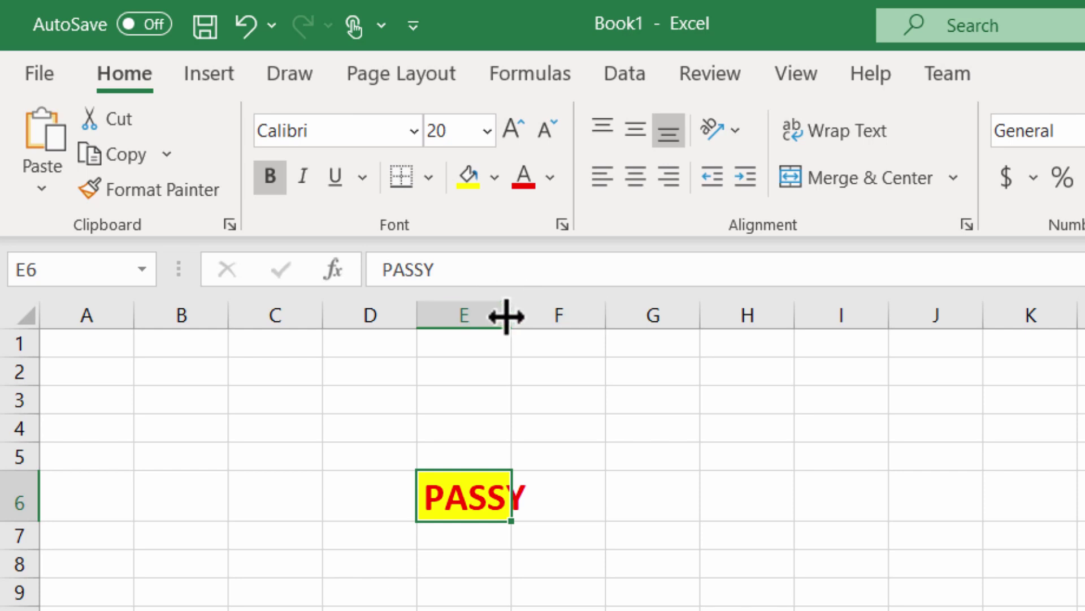
- Widen column E, then autofit it to fit PASSY
{"action": "left_click_drag", "start_coordinate": [509, 315], "coordinate": [582, 323]}
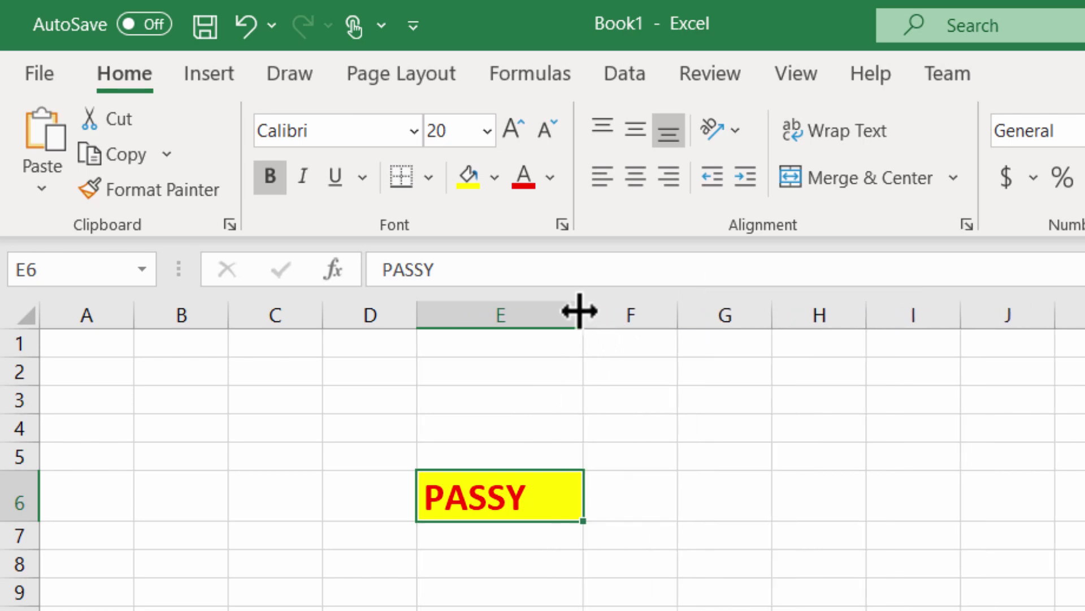
{"action": "double_click", "coordinate": [579, 310]}
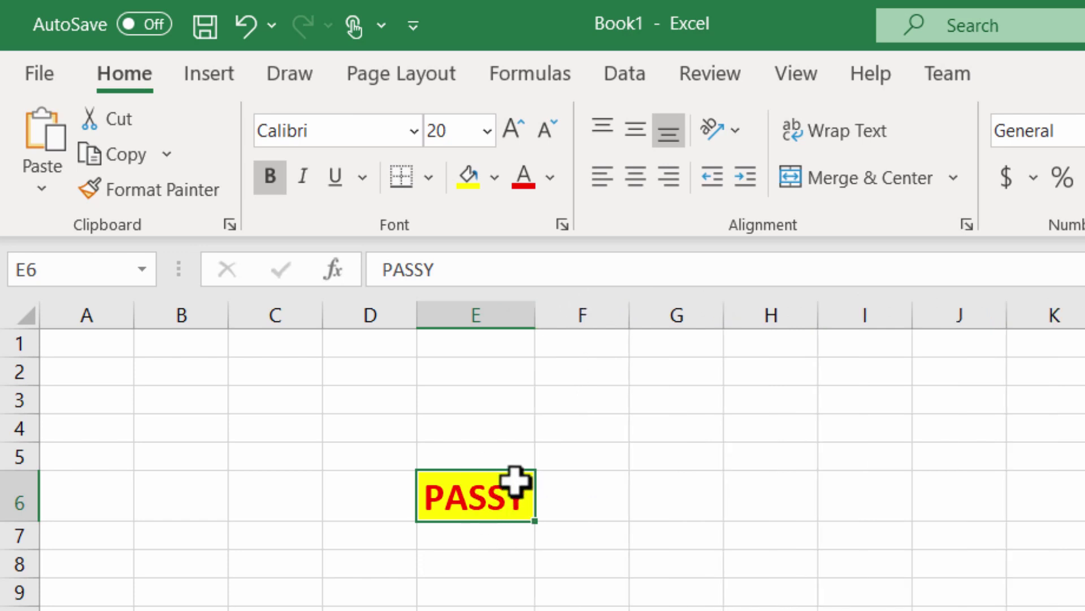
{"action": "left_click", "coordinate": [481, 593]}
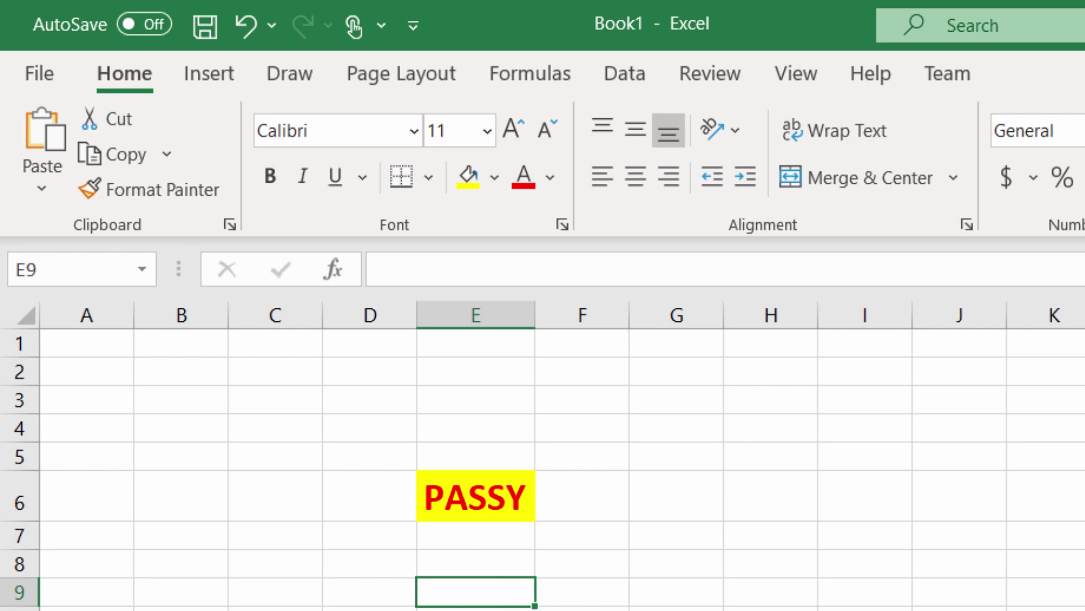
- Undo every PASSY edit with Ctrl+Z so Sheet1 is blank, then select F7
{"action": "key", "text": "ctrl+z"}
{"action": "key", "text": "ctrl+z"}
{"action": "key", "text": "ctrl+z"}
{"action": "key", "text": "ctrl+z"}
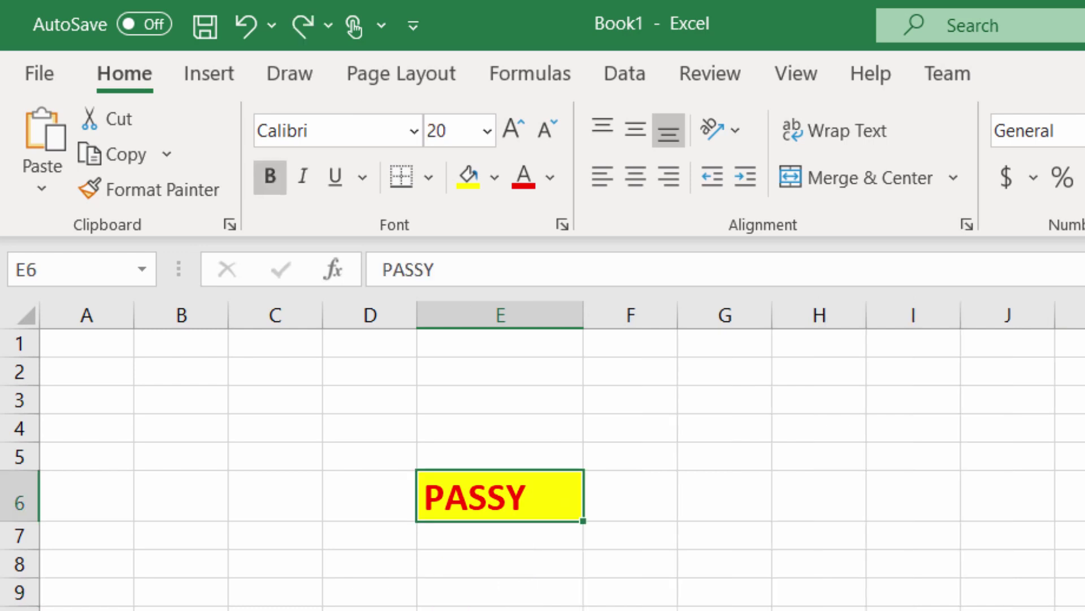
{"action": "key", "text": "ctrl+z"}
{"action": "key", "text": "ctrl+z"}
{"action": "key", "text": "ctrl+z"}
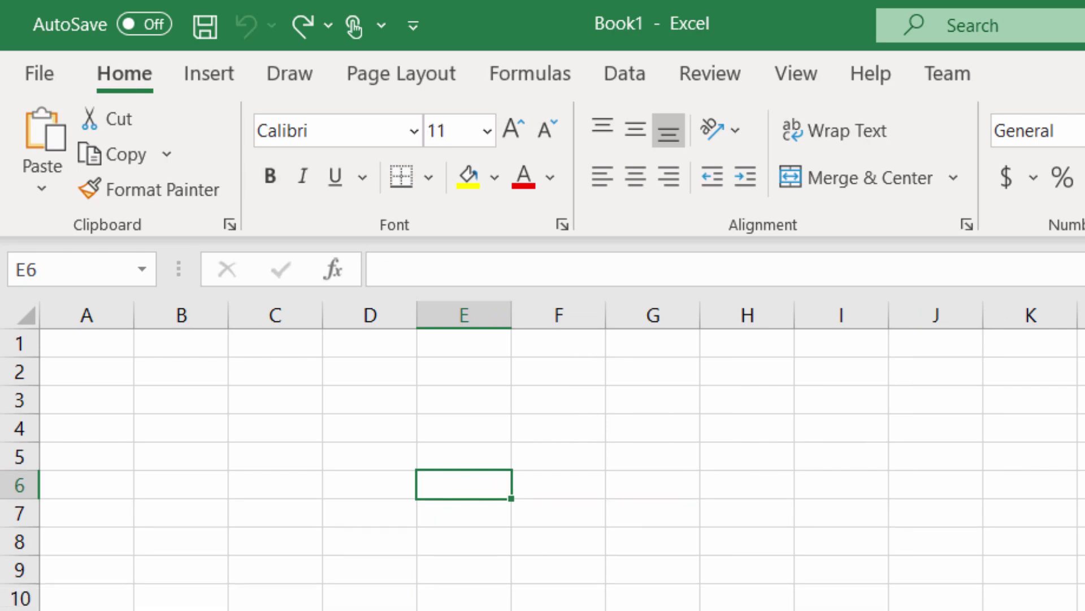
{"action": "left_click", "coordinate": [534, 509]}
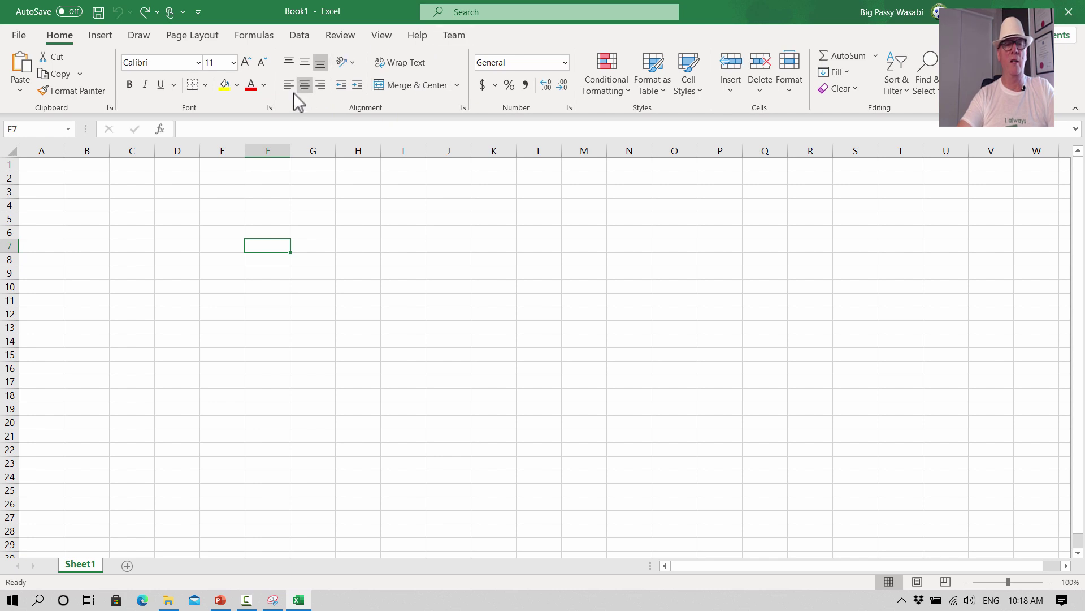
{"action": "left_click", "coordinate": [269, 108]}
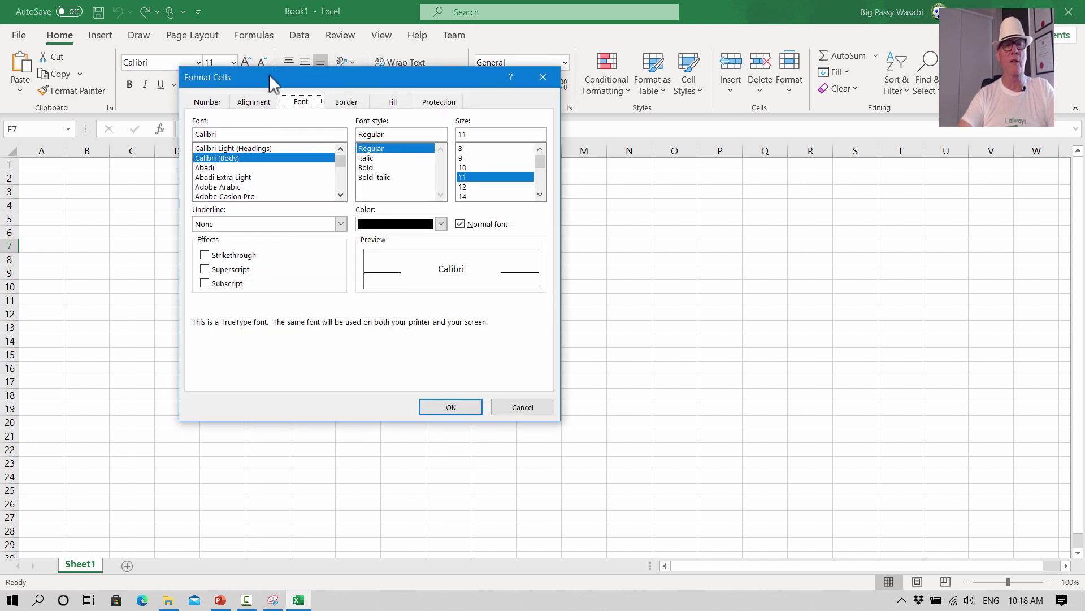
{"action": "left_click_drag", "start_coordinate": [269, 73], "coordinate": [290, 107]}
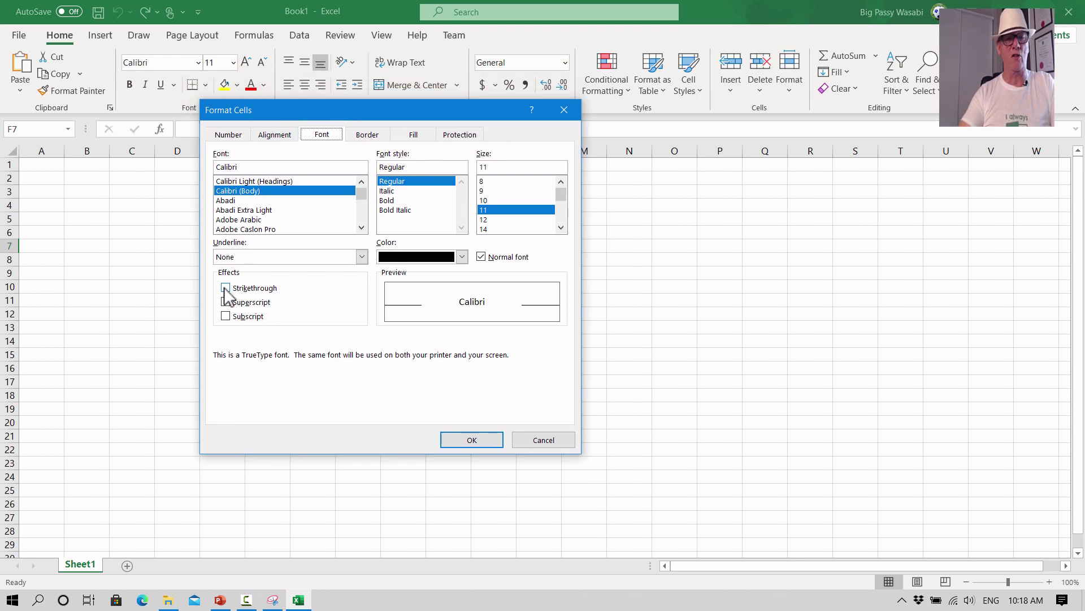
{"action": "left_click", "coordinate": [540, 444]}
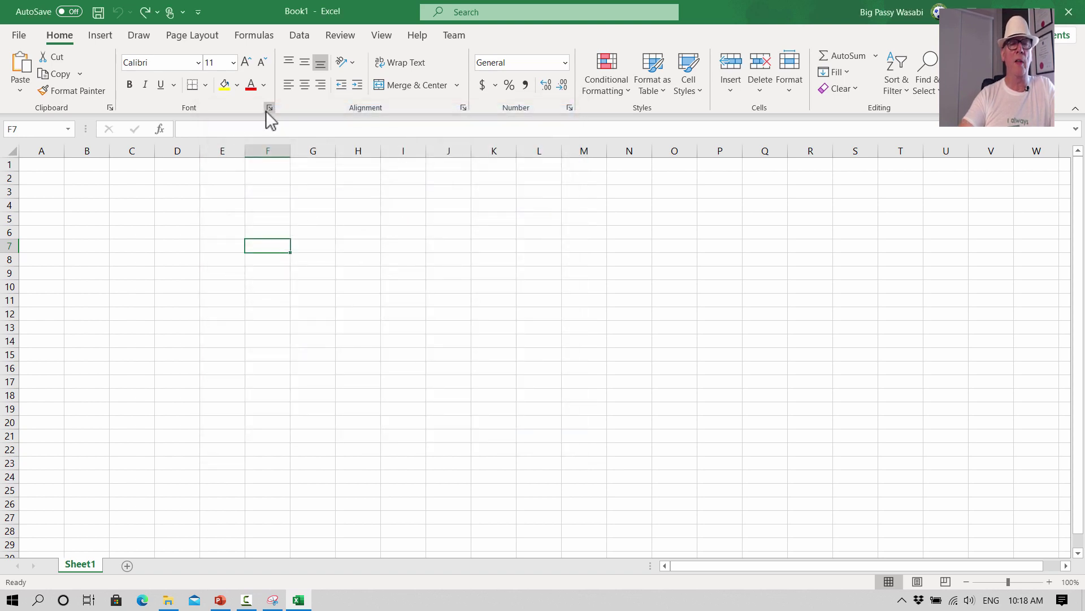
{"action": "left_click", "coordinate": [463, 107]}
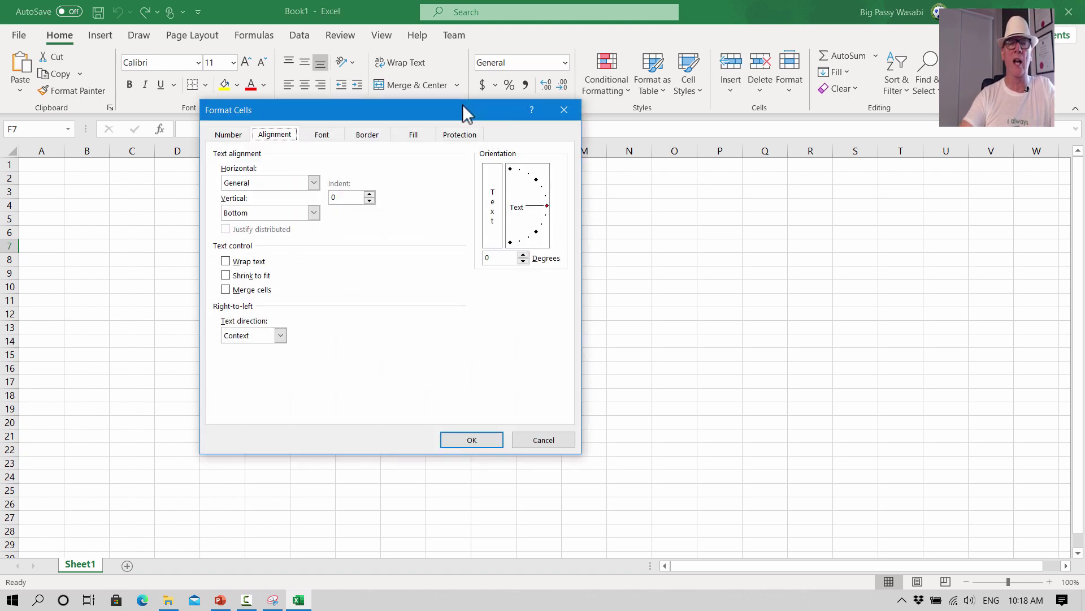
{"action": "left_click", "coordinate": [538, 439]}
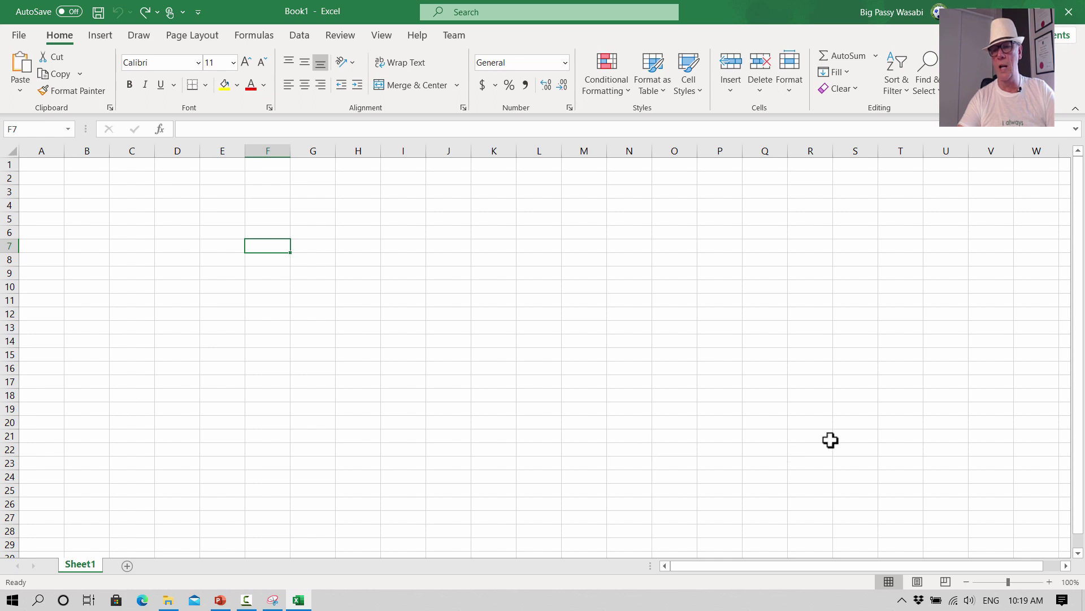
- Zoom the sheet to 200% through the View tab's Zoom dialog
{"action": "left_click", "coordinate": [387, 37]}
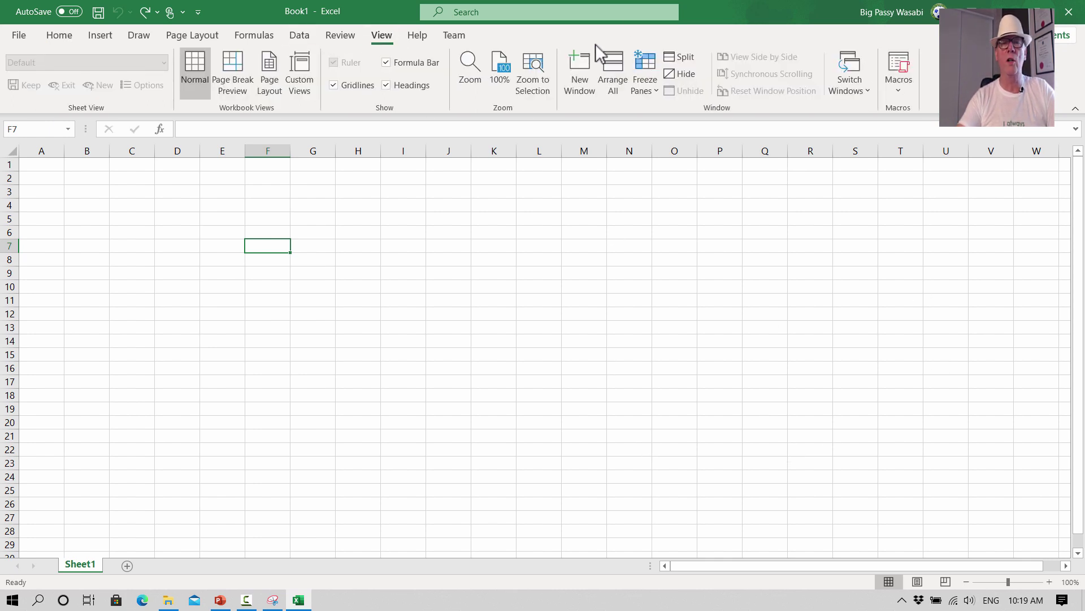
{"action": "left_click", "coordinate": [469, 73]}
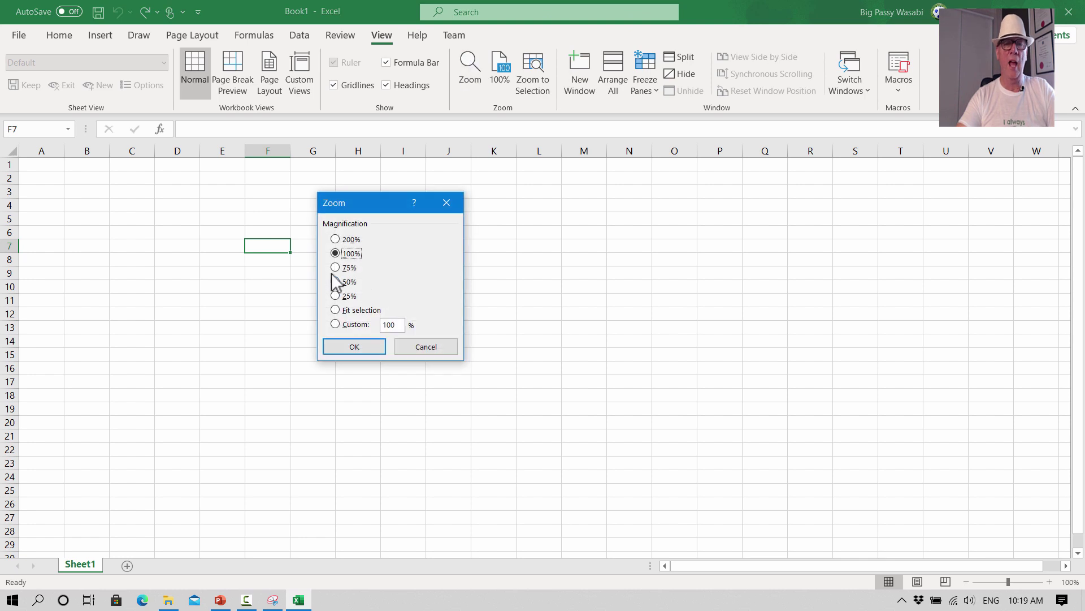
{"action": "left_click", "coordinate": [335, 240]}
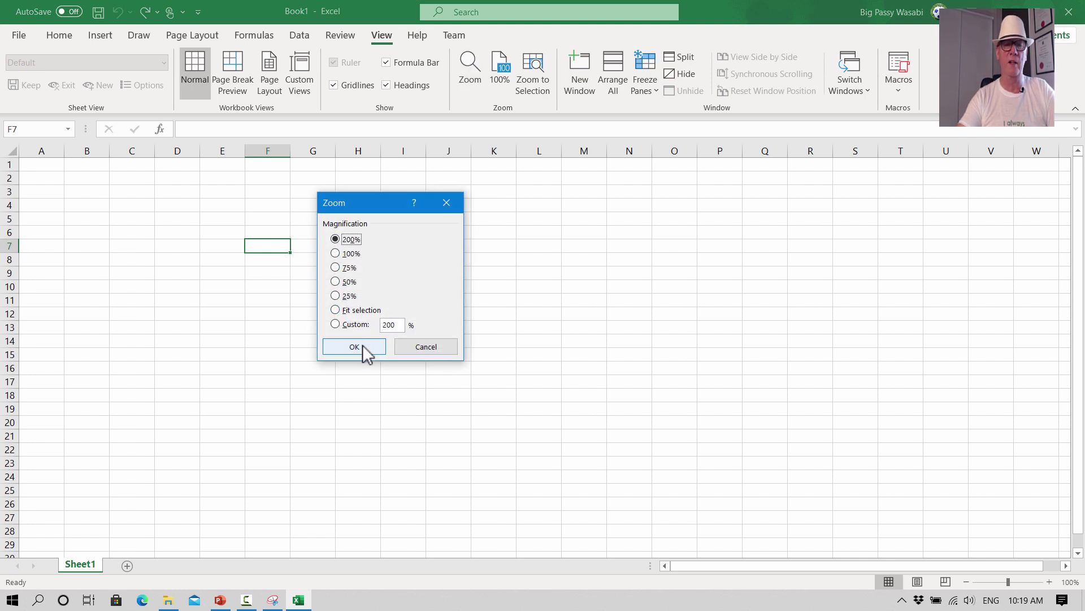
{"action": "left_click", "coordinate": [356, 347]}
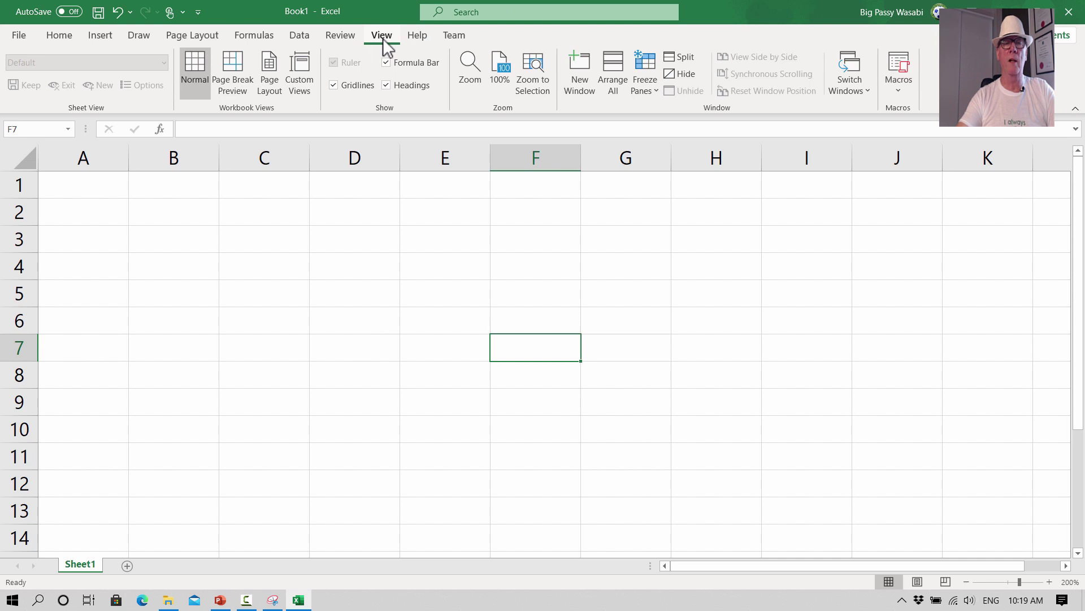
- Change the zoom to a custom 120%, then return to the Home tab
{"action": "left_click", "coordinate": [472, 69]}
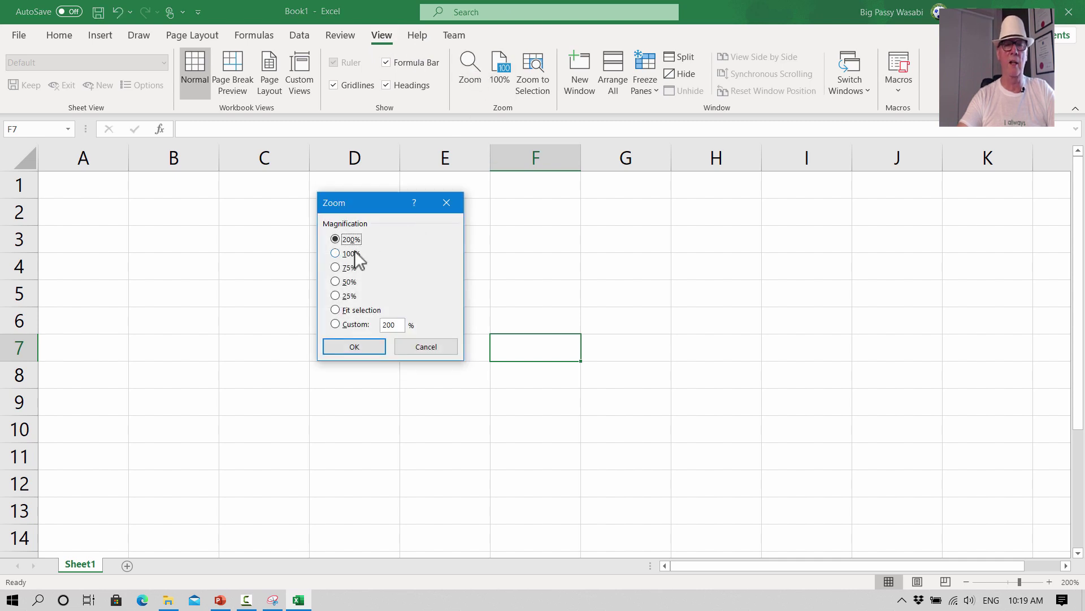
{"action": "left_click", "coordinate": [336, 324]}
{"action": "left_click", "coordinate": [403, 324]}
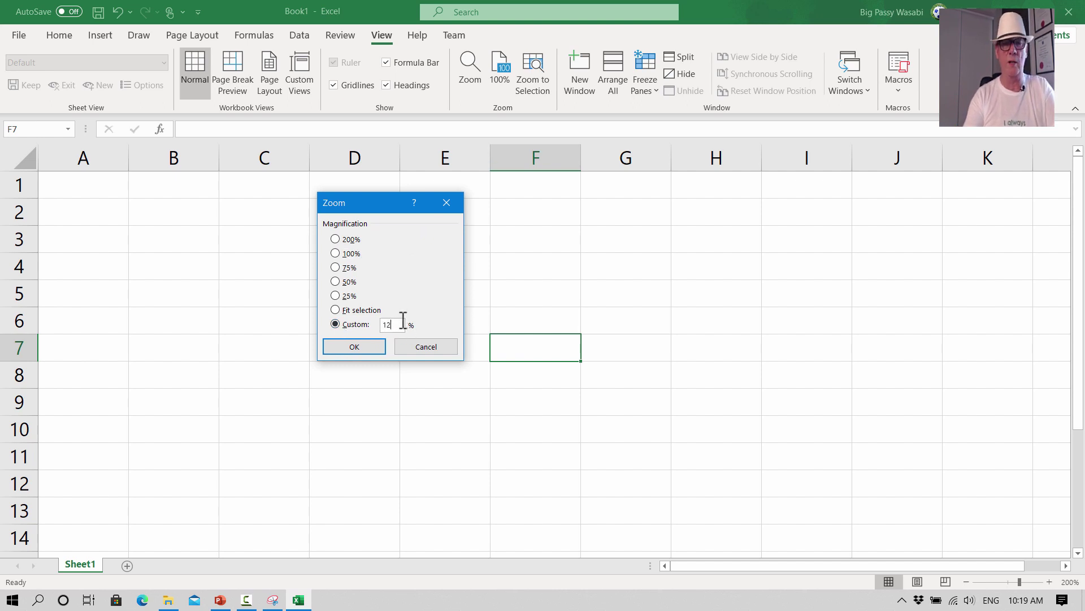
{"action": "key", "text": "Return"}
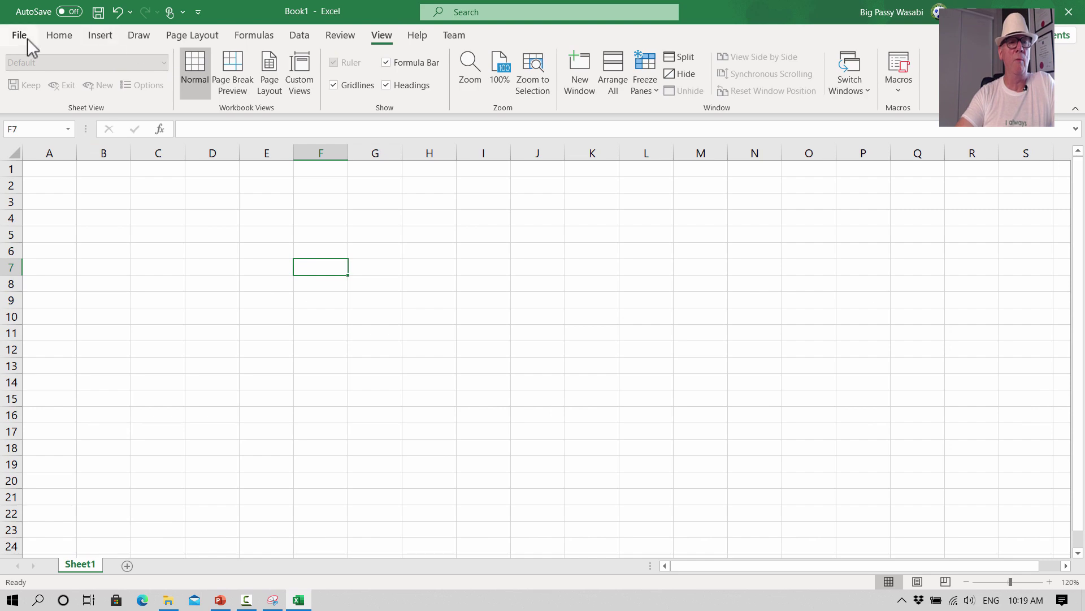
{"action": "left_click", "coordinate": [62, 38]}
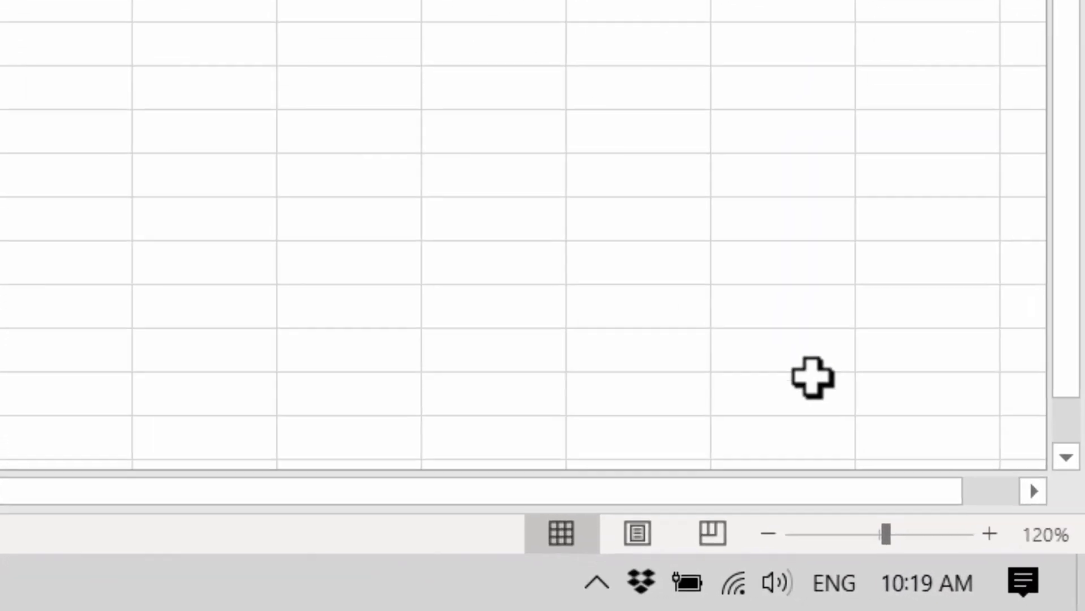
- Adjust the sheet zoom with the slider, settling near 153%
{"action": "left_click_drag", "start_coordinate": [887, 533], "coordinate": [914, 531]}
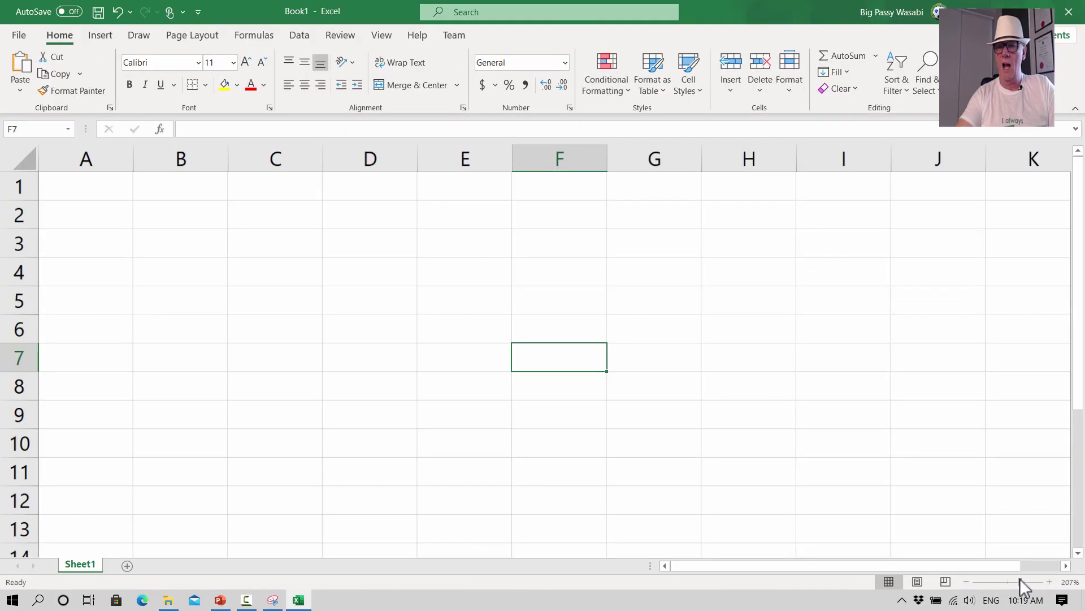
{"action": "left_click_drag", "start_coordinate": [970, 557], "coordinate": [904, 567]}
{"action": "left_click_drag", "start_coordinate": [984, 587], "coordinate": [1018, 581]}
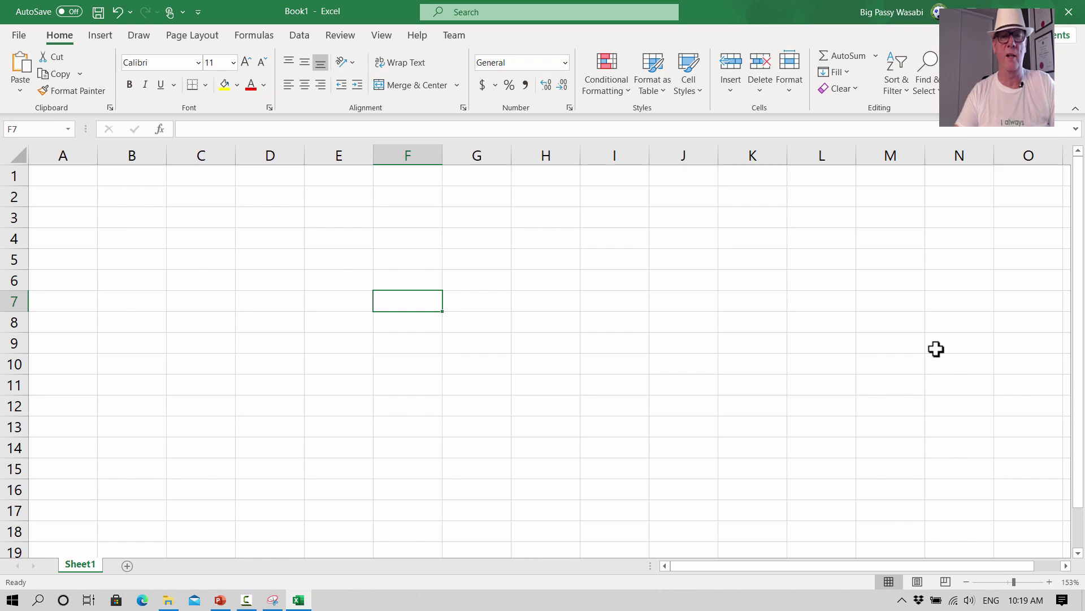
- Move the active cell up column F to F4, then over to column A and down to A3
{"action": "left_click", "coordinate": [426, 275]}
{"action": "left_click", "coordinate": [407, 258]}
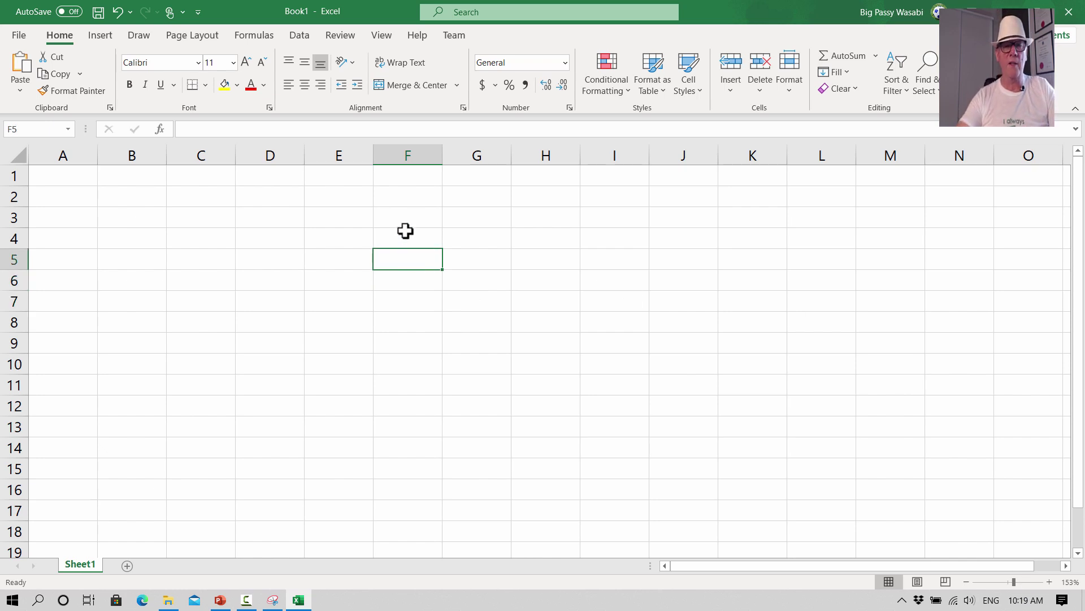
{"action": "left_click", "coordinate": [405, 230]}
{"action": "key", "text": "Left"}
{"action": "key", "text": "Left"}
{"action": "key", "text": "Left"}
{"action": "key", "text": "Left"}
{"action": "key", "text": "Left"}
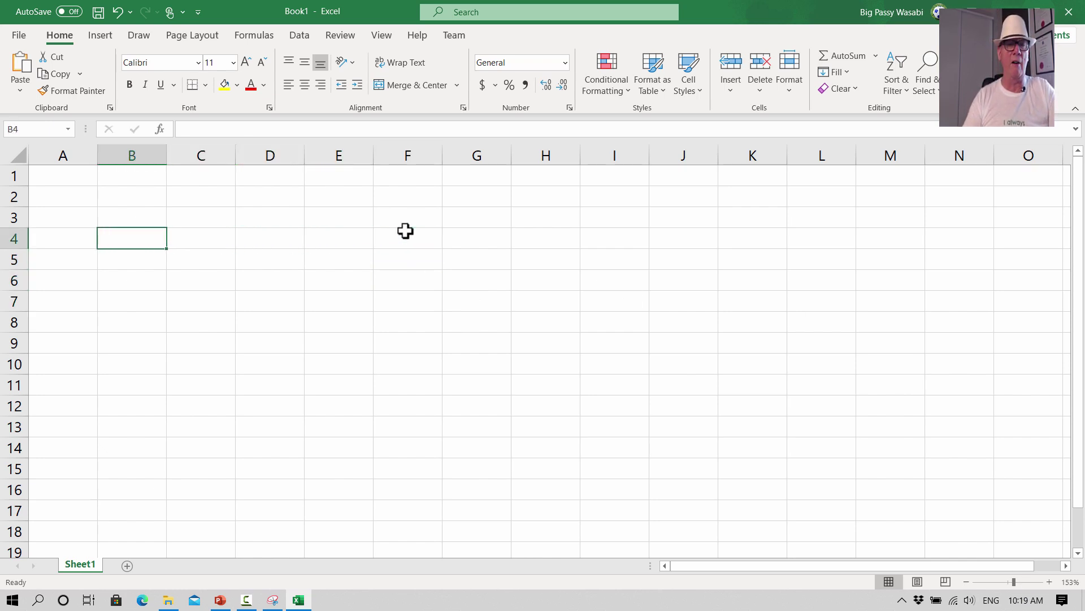
{"action": "key", "text": "Up"}
{"action": "key", "text": "Up"}
{"action": "key", "text": "Down"}
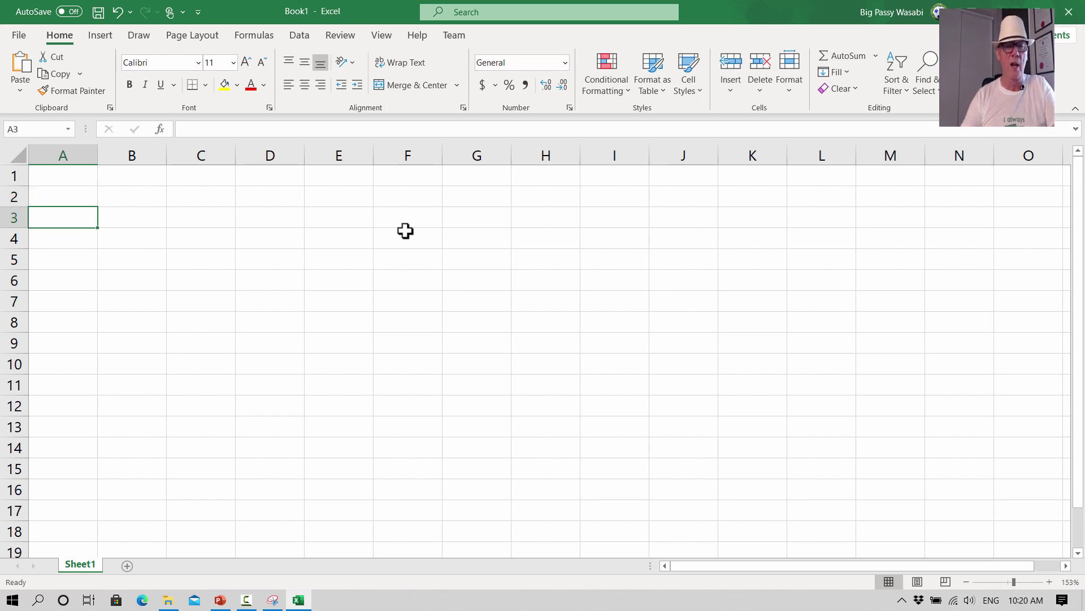
- Copy the Cyril's Cyber Store snip in Snipping Tool, then return to Excel at cell I5
{"action": "left_click", "coordinate": [220, 599]}
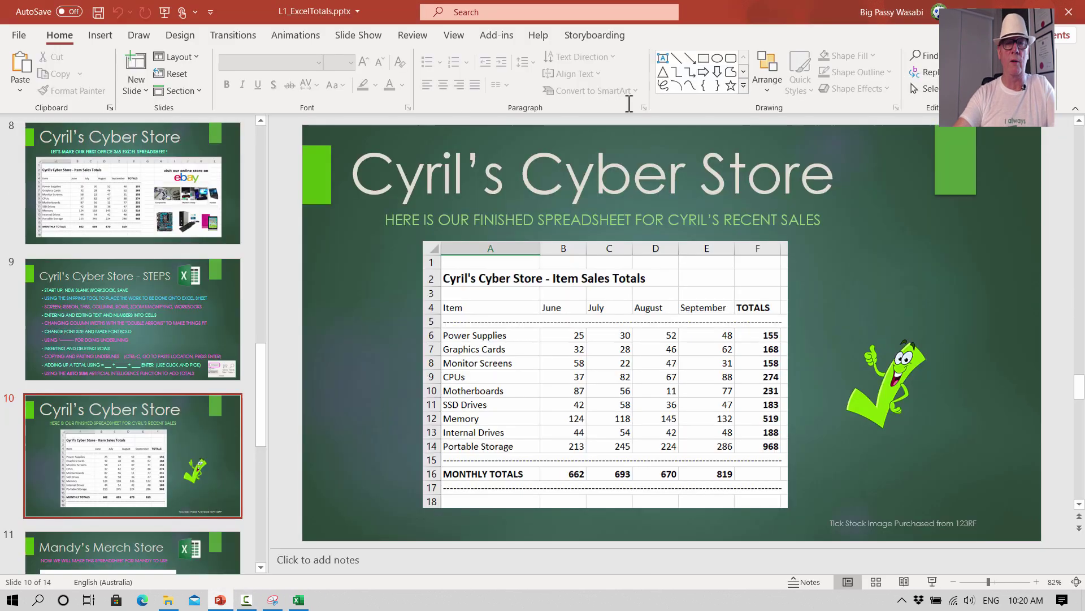
{"action": "left_click", "coordinate": [271, 600]}
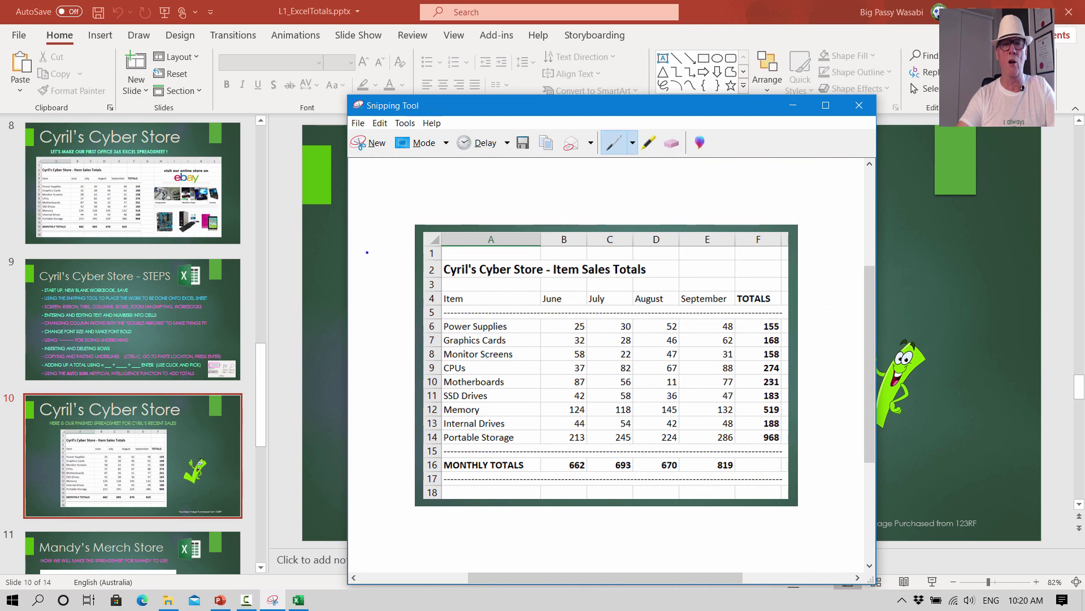
{"action": "left_click", "coordinate": [380, 123]}
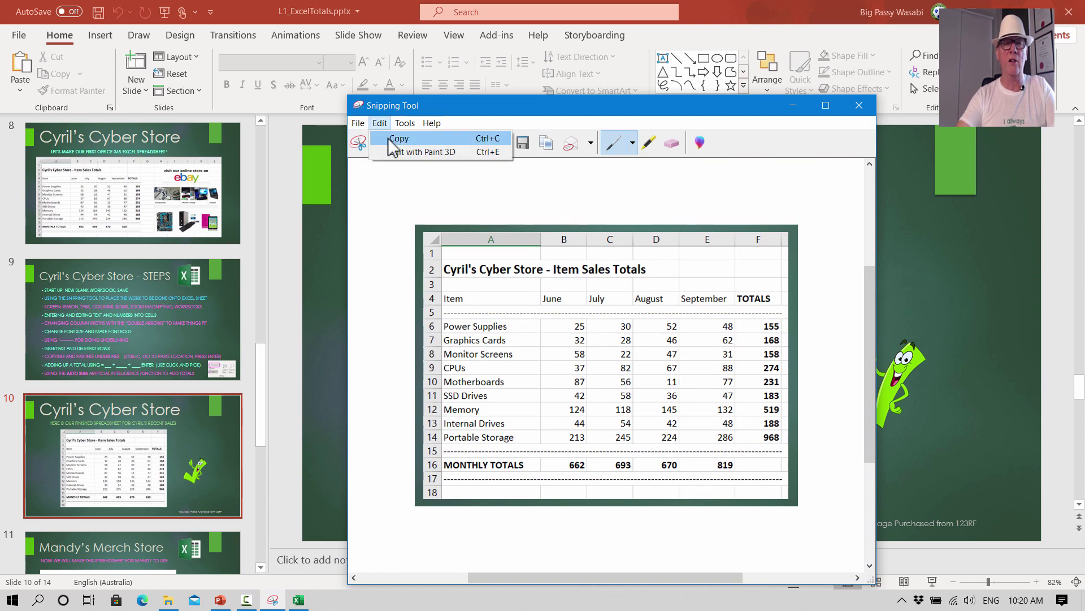
{"action": "left_click", "coordinate": [390, 139]}
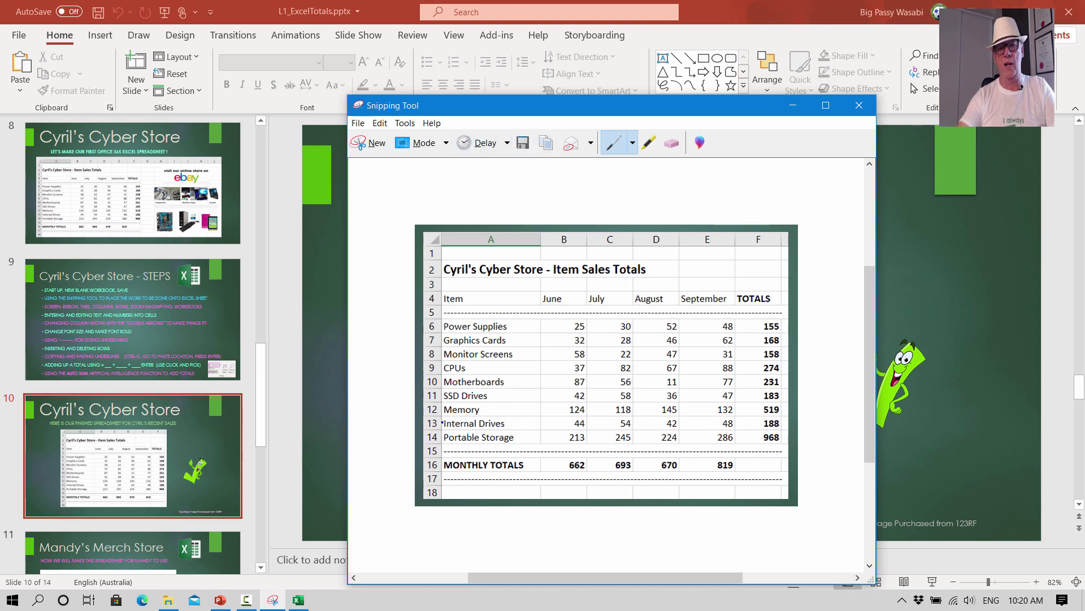
{"action": "left_click", "coordinate": [299, 600]}
{"action": "left_click", "coordinate": [618, 256]}
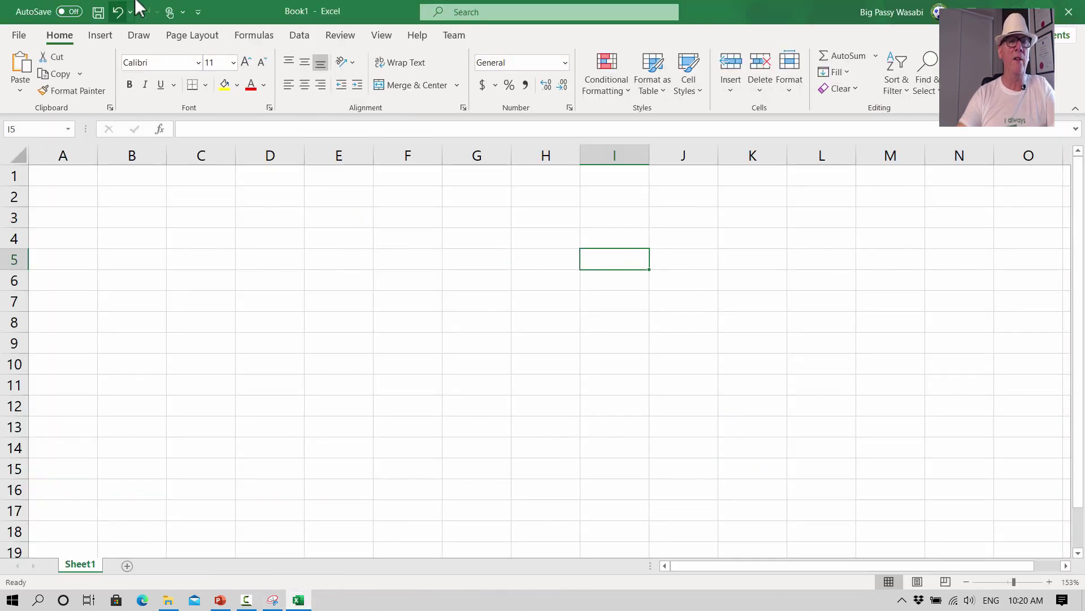
- Paste the snip at J6 as a picture, shrink it and place it around H2 to M12
{"action": "right_click", "coordinate": [672, 276]}
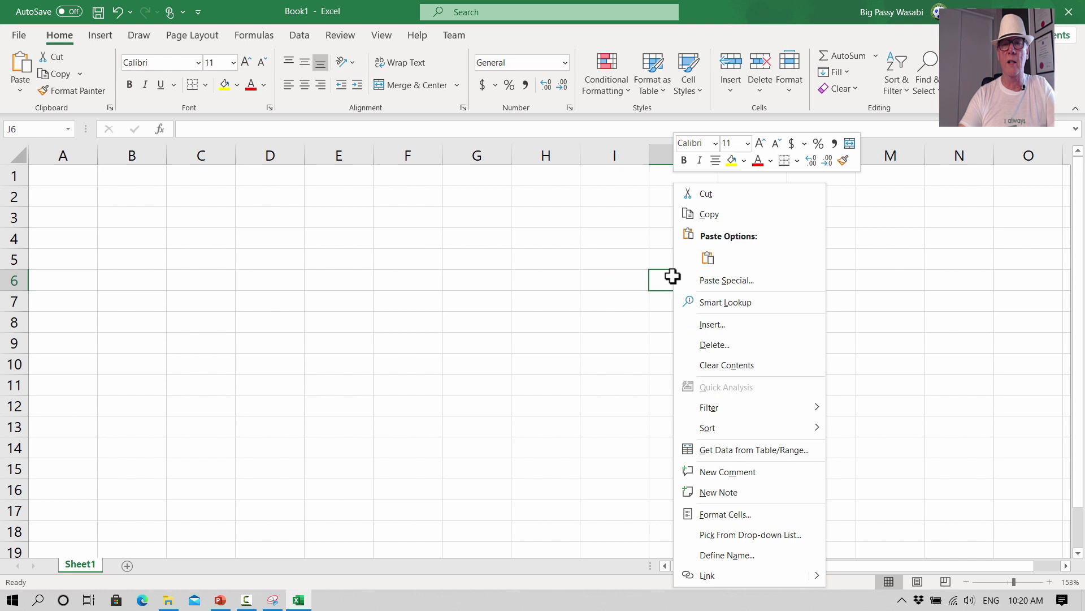
{"action": "left_click", "coordinate": [710, 258]}
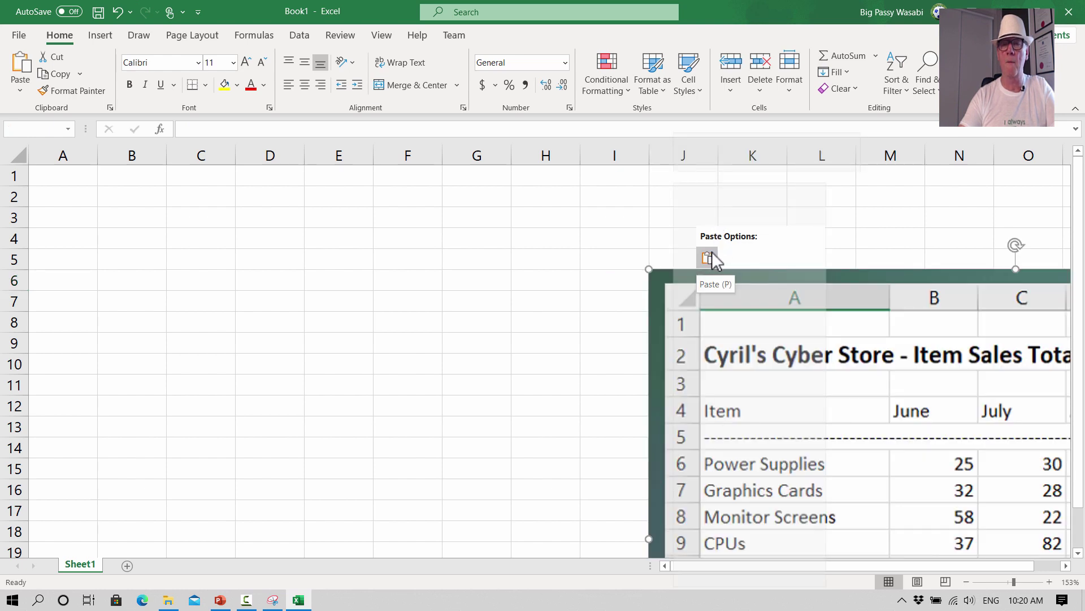
{"action": "left_click_drag", "start_coordinate": [645, 267], "coordinate": [935, 473]}
{"action": "left_click_drag", "start_coordinate": [1003, 502], "coordinate": [477, 223]}
{"action": "left_click_drag", "start_coordinate": [406, 203], "coordinate": [497, 259]}
{"action": "left_click_drag", "start_coordinate": [710, 320], "coordinate": [752, 240]}
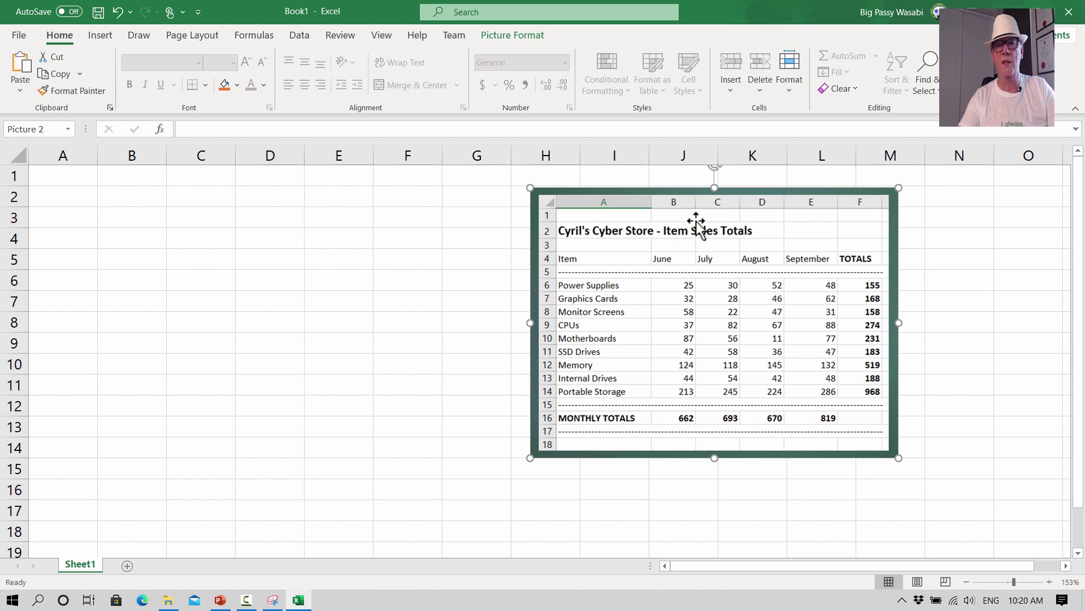
- Enter the store title in A2 and confirm it spills over B2 while C2 stays empty
{"action": "left_click", "coordinate": [39, 197]}
{"action": "type", "text": "C"}
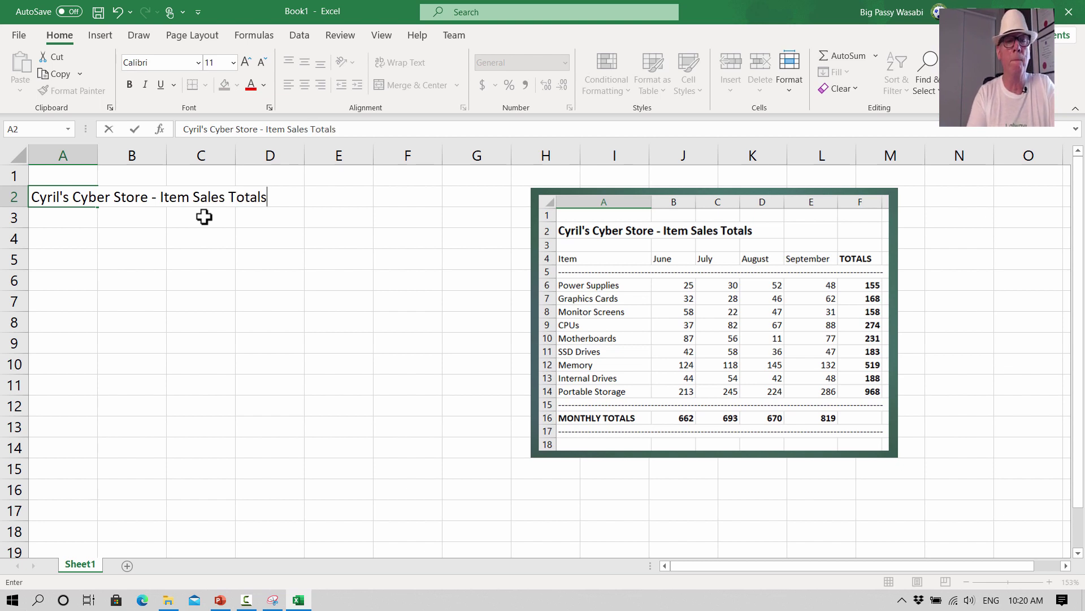
{"action": "key", "text": "Return"}
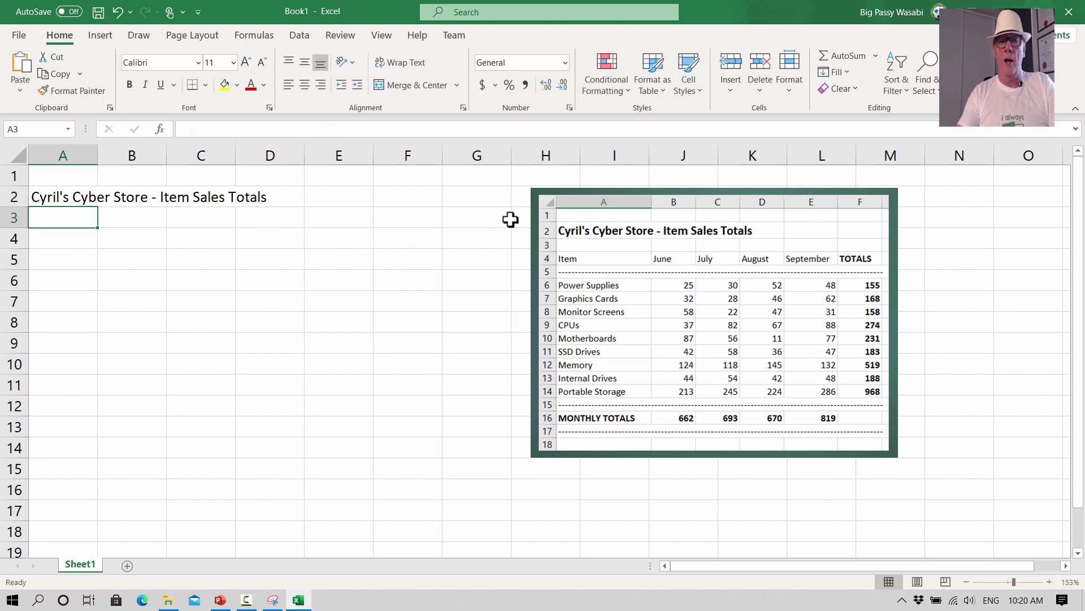
{"action": "left_click", "coordinate": [85, 195]}
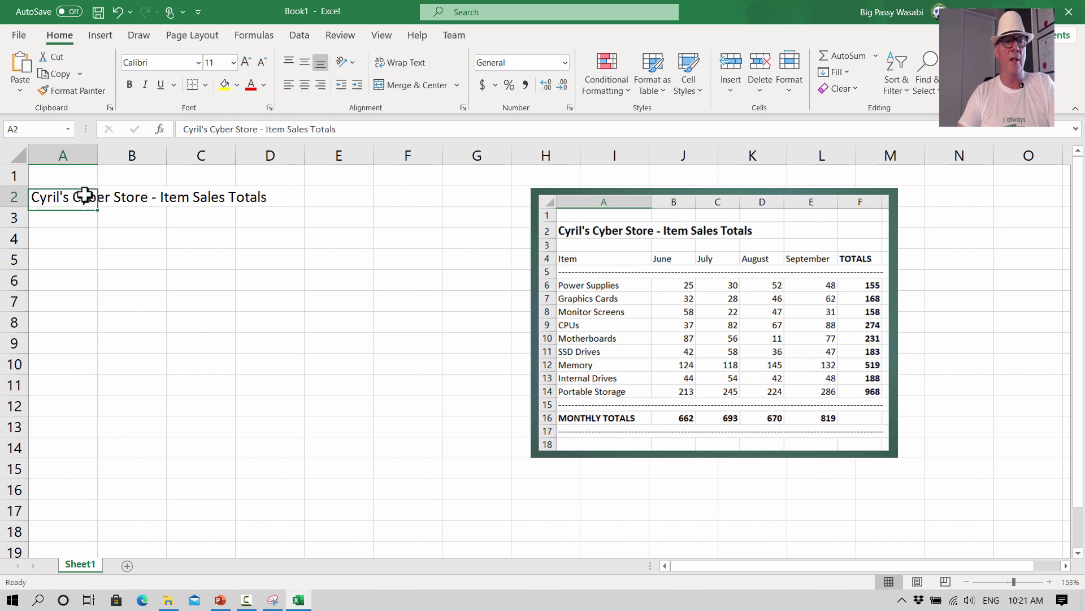
{"action": "left_click", "coordinate": [119, 197]}
{"action": "left_click", "coordinate": [181, 196]}
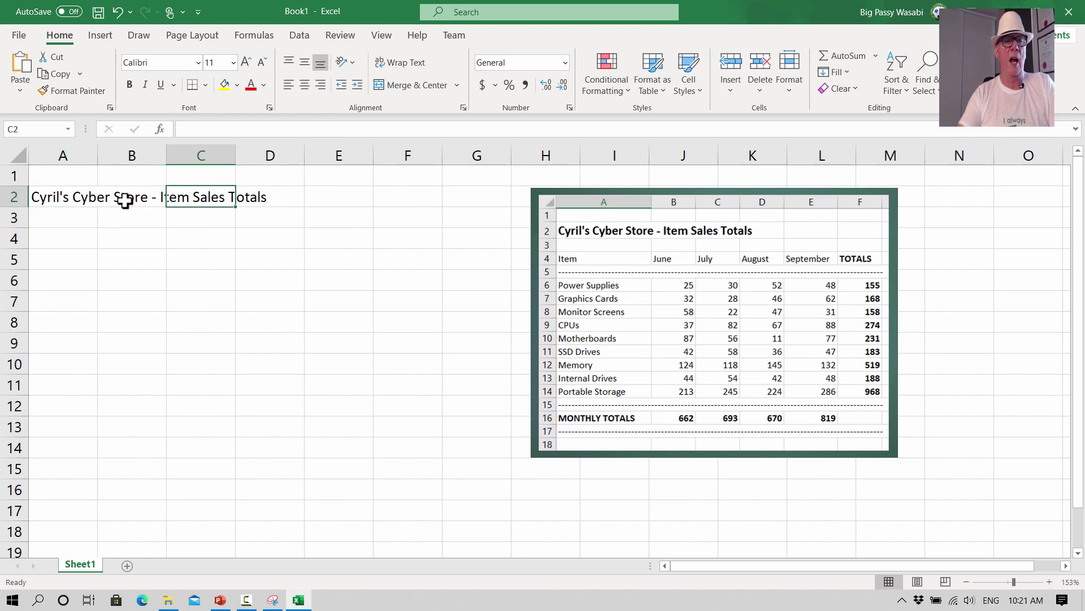
{"action": "left_click", "coordinate": [72, 195]}
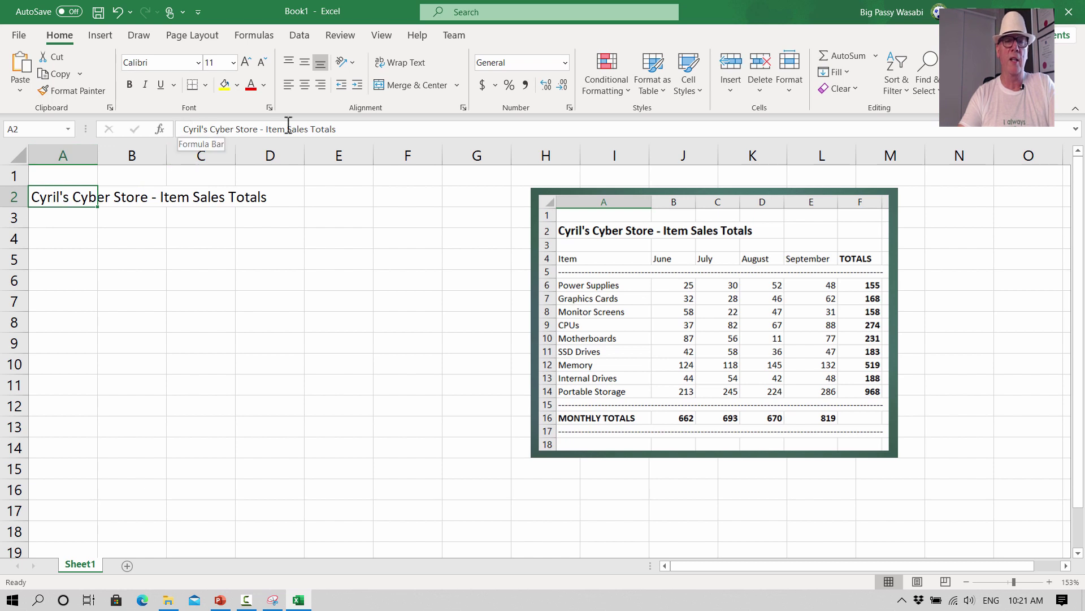
- Edit the title's apostrophe in Cyril's and remove the trailing s from Stores
{"action": "left_click", "coordinate": [342, 129]}
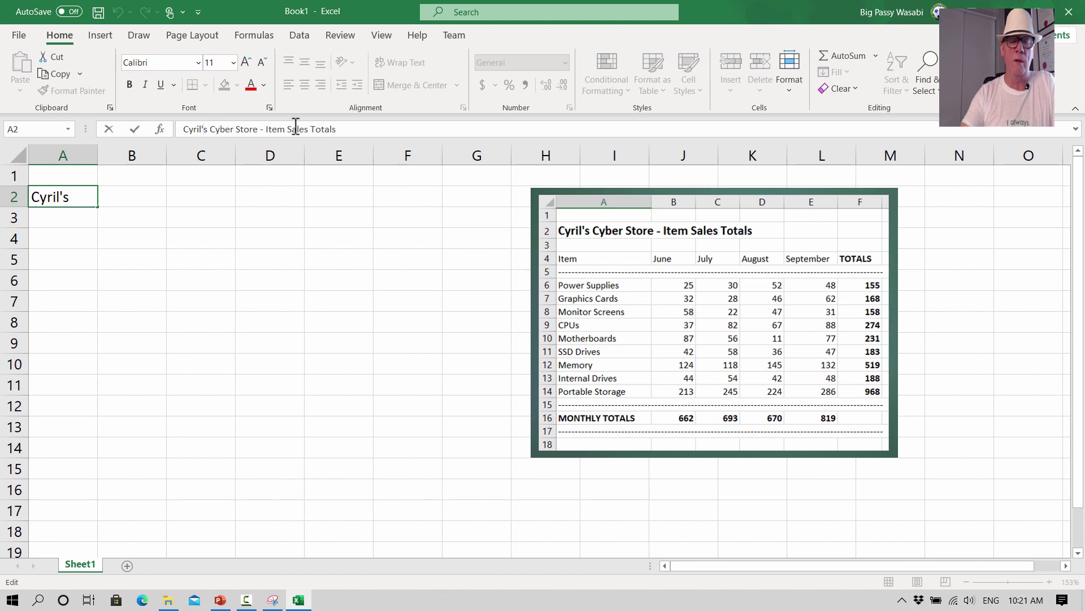
{"action": "key", "text": "BackSpace"}
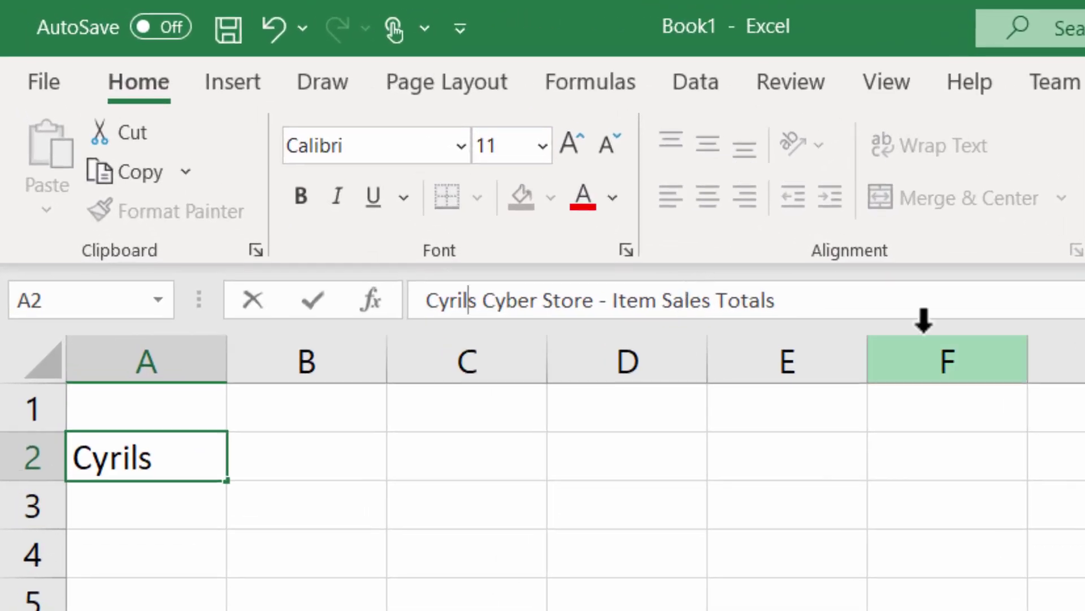
{"action": "left_click", "coordinate": [309, 450]}
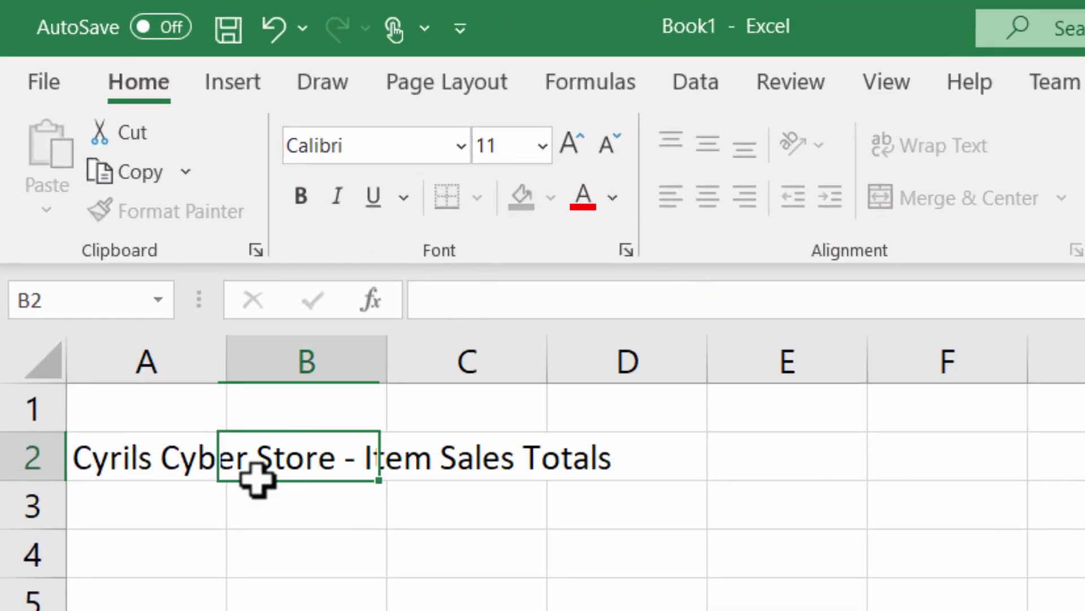
{"action": "left_click", "coordinate": [150, 465]}
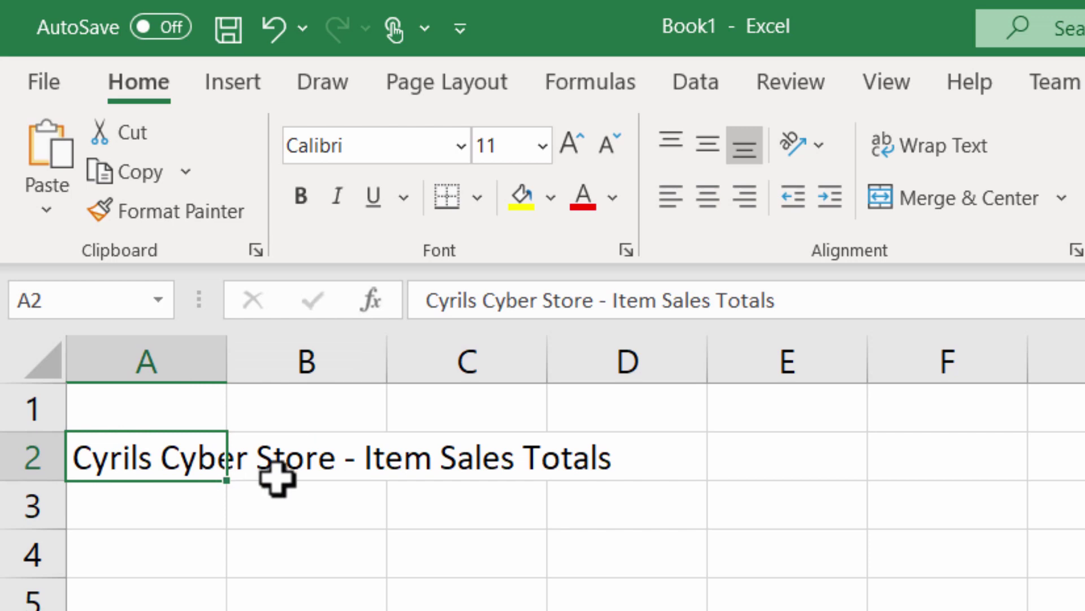
{"action": "double_click", "coordinate": [198, 455]}
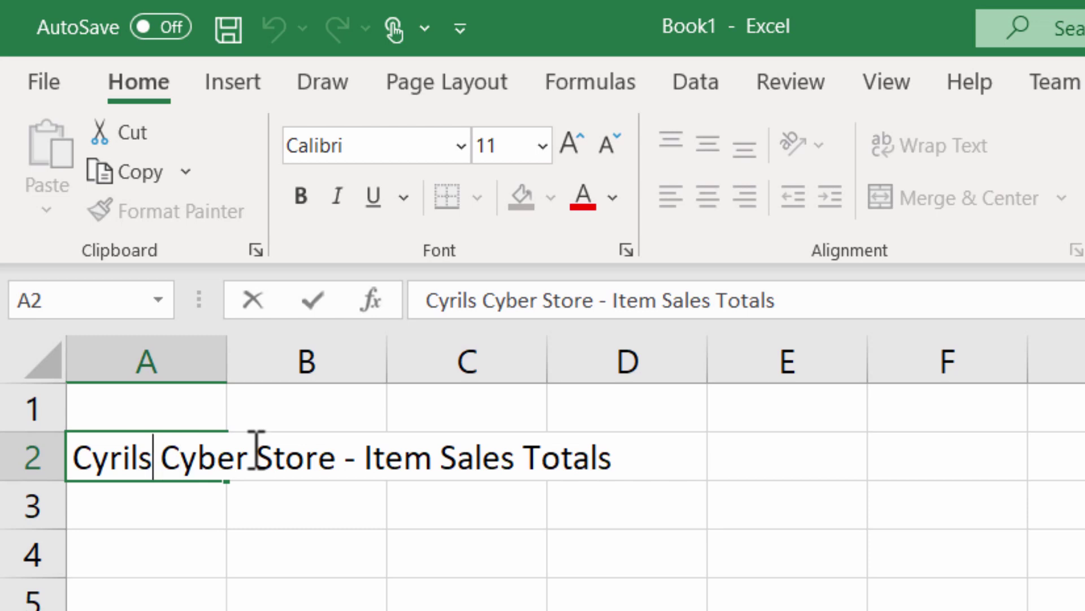
{"action": "type", "text": "'"}
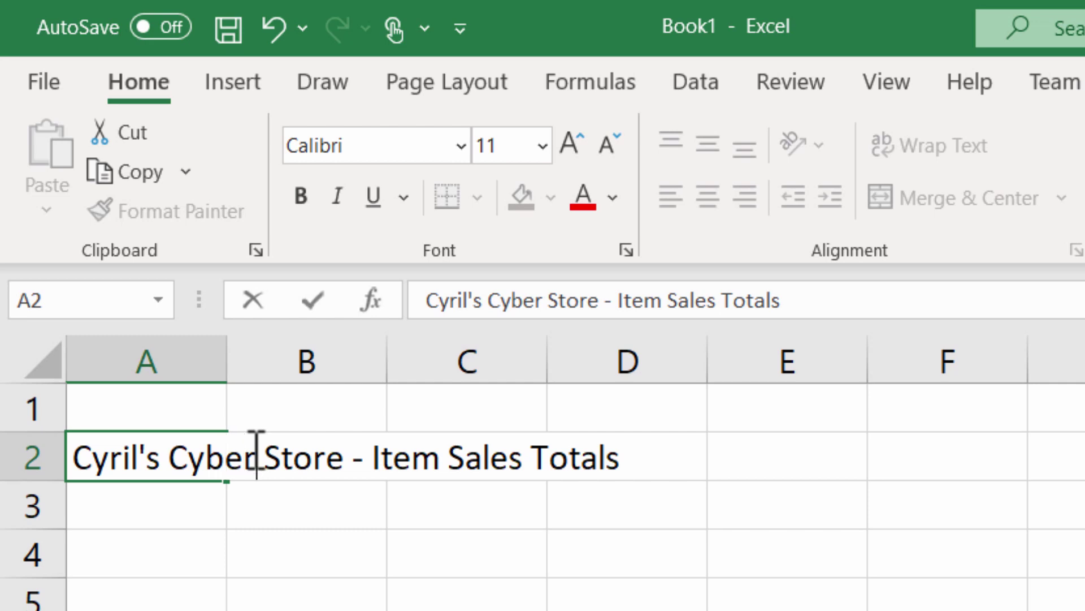
{"action": "type", "text": "s"}
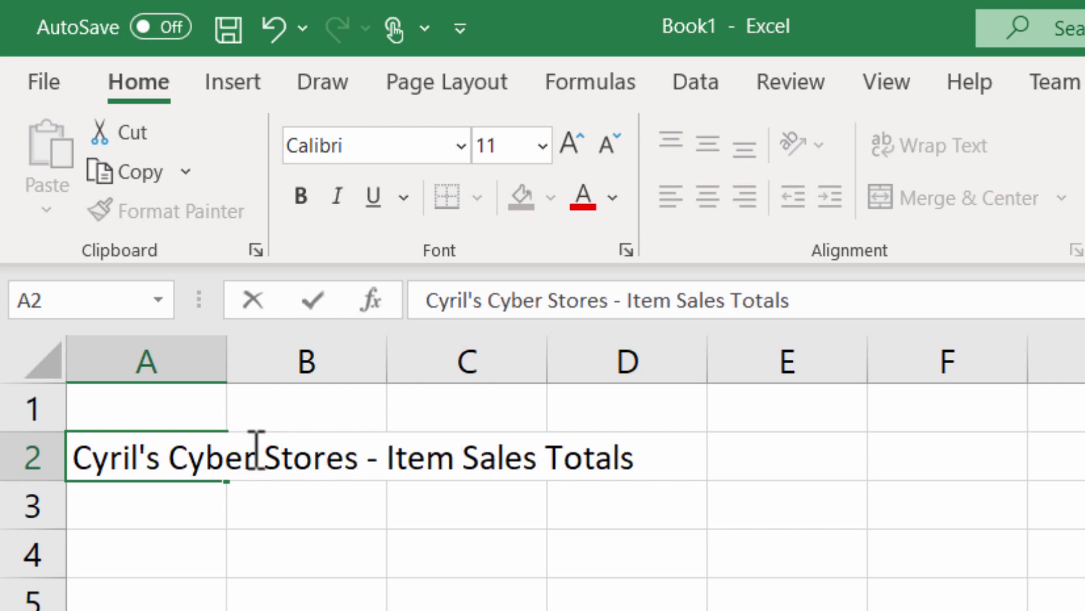
{"action": "key", "text": "BackSpace"}
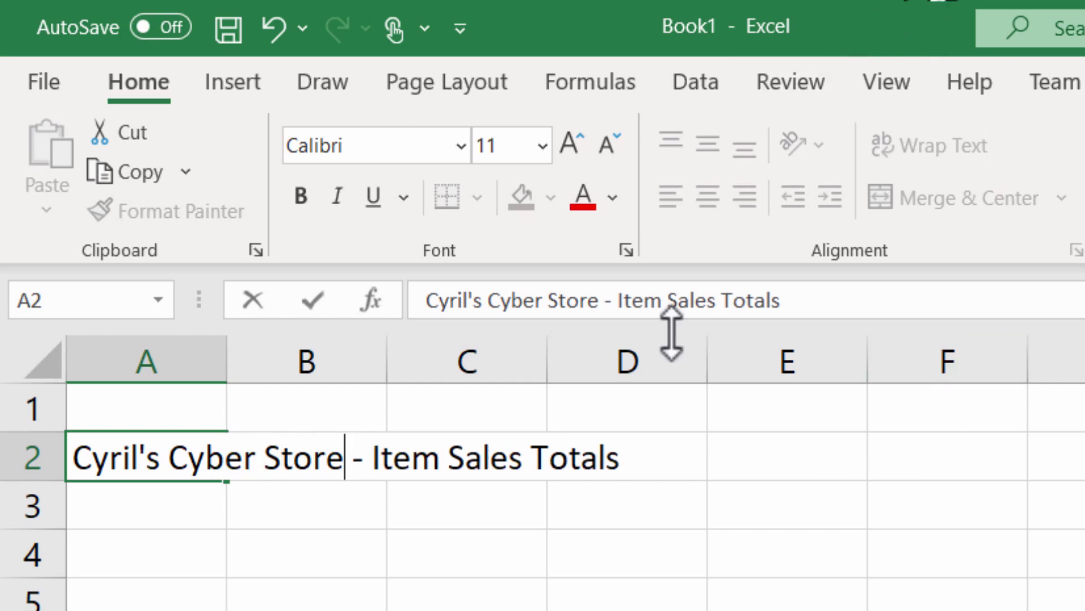
{"action": "left_click", "coordinate": [600, 300]}
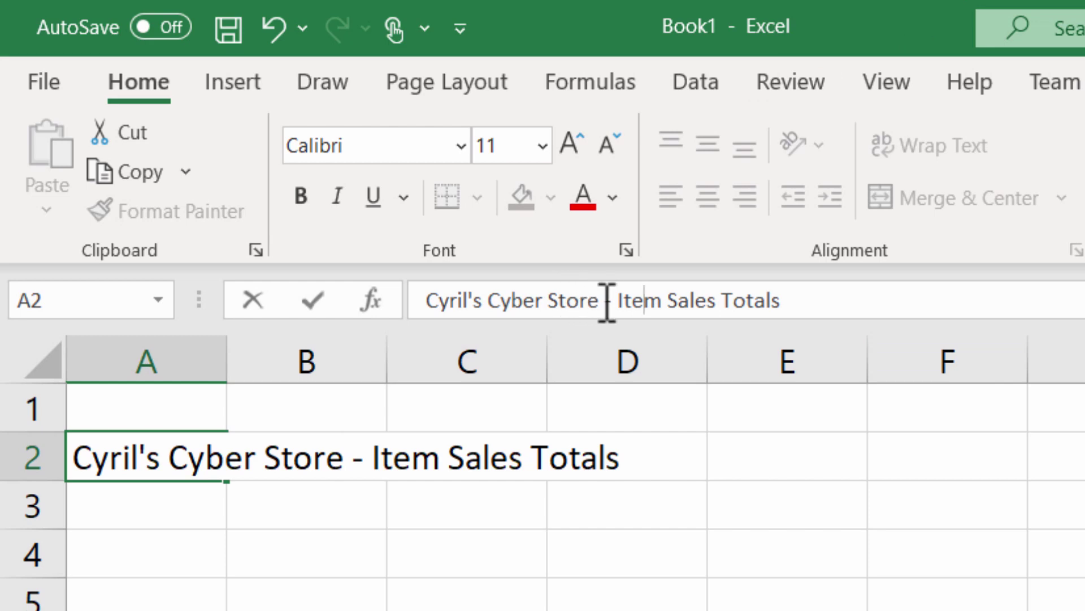
{"action": "type", "text": "s"}
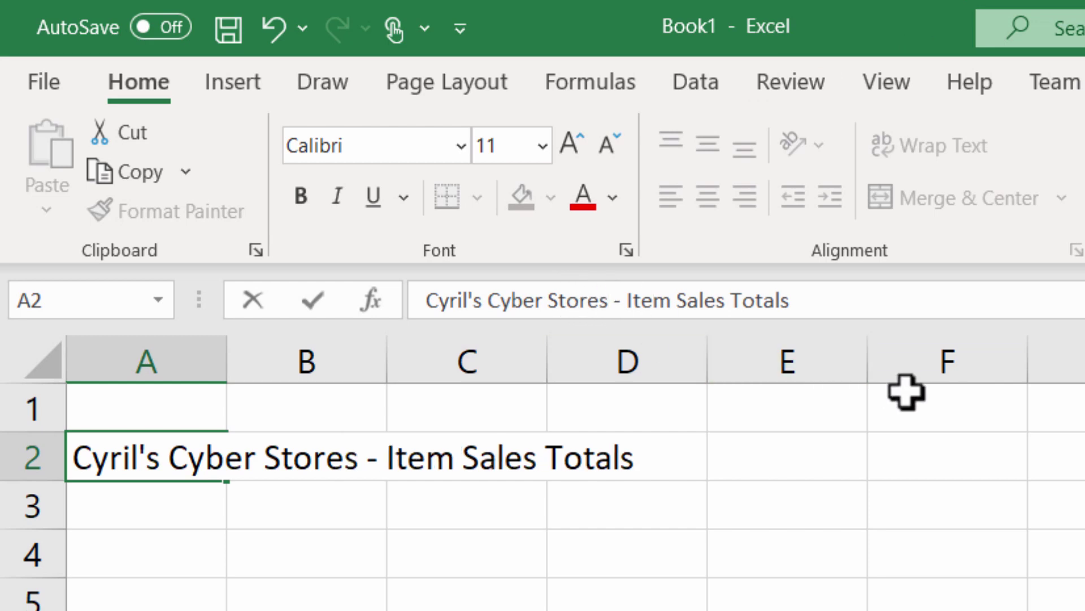
{"action": "key", "text": "BackSpace"}
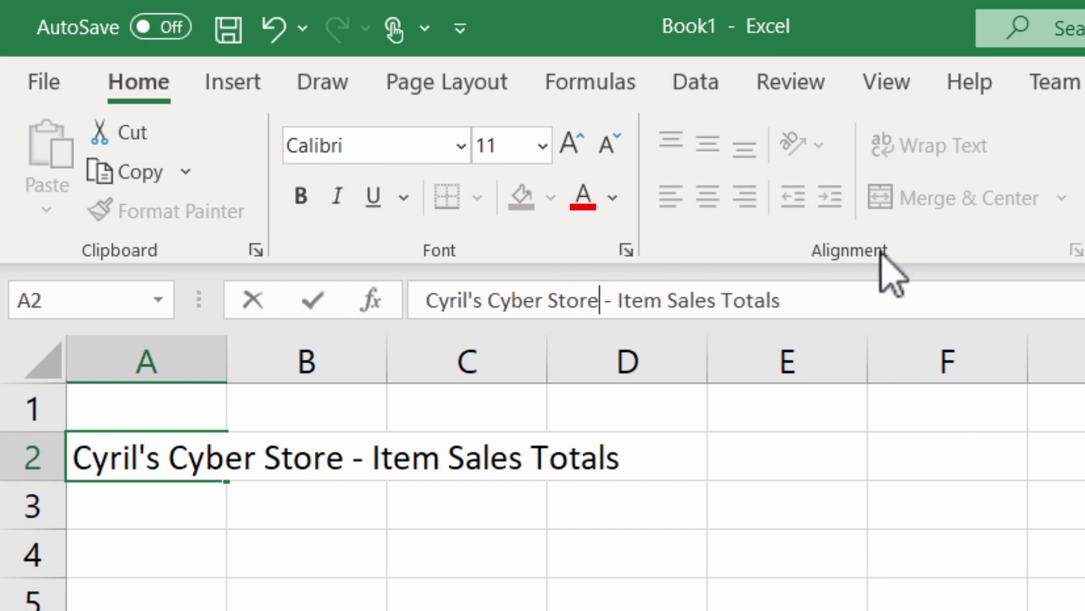
- Commit the title 'Cyril's Cyber Store - Item Sales Totals' and select the reference picture
{"action": "double_click", "coordinate": [380, 449]}
{"action": "left_click", "coordinate": [451, 458]}
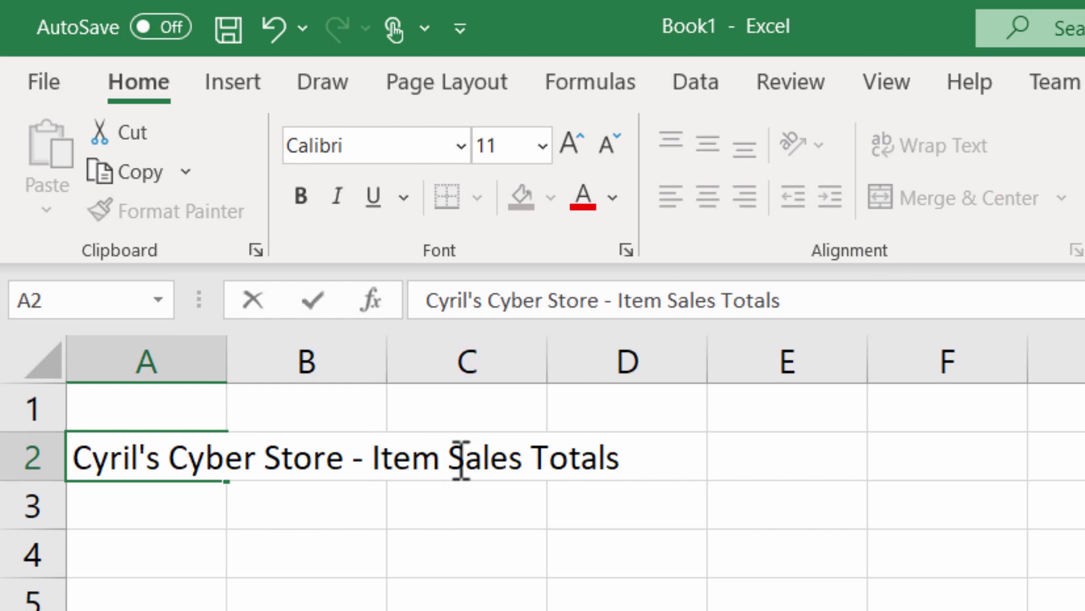
{"action": "left_click", "coordinate": [632, 474]}
{"action": "left_click", "coordinate": [502, 505]}
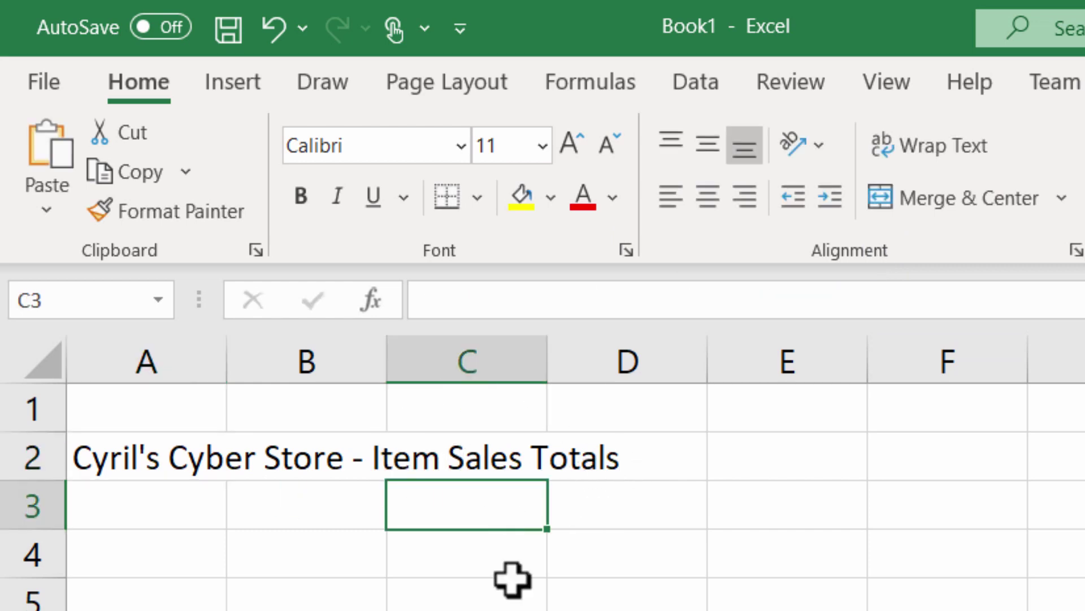
{"action": "left_click", "coordinate": [628, 608]}
{"action": "key", "text": "Right"}
{"action": "key", "text": "Right"}
{"action": "key", "text": "Right"}
{"action": "key", "text": "Down"}
{"action": "key", "text": "Down"}
{"action": "key", "text": "Down"}
{"action": "key", "text": "Down"}
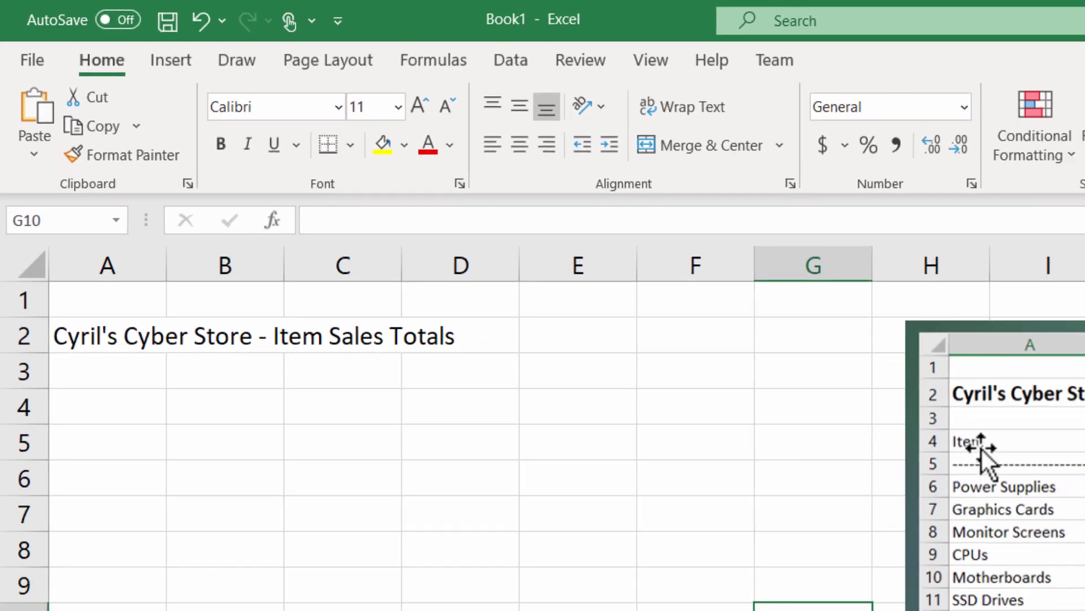
{"action": "left_click", "coordinate": [981, 449]}
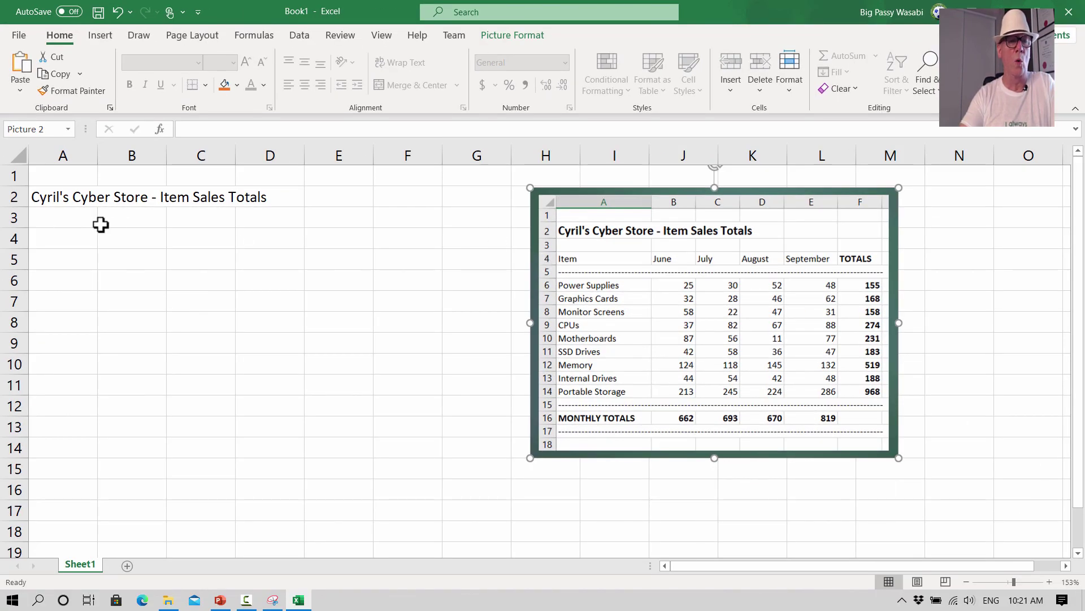
- Type the headings Item, June and July into A4, B4 and C4
{"action": "left_click", "coordinate": [68, 238]}
{"action": "type", "text": "I"}
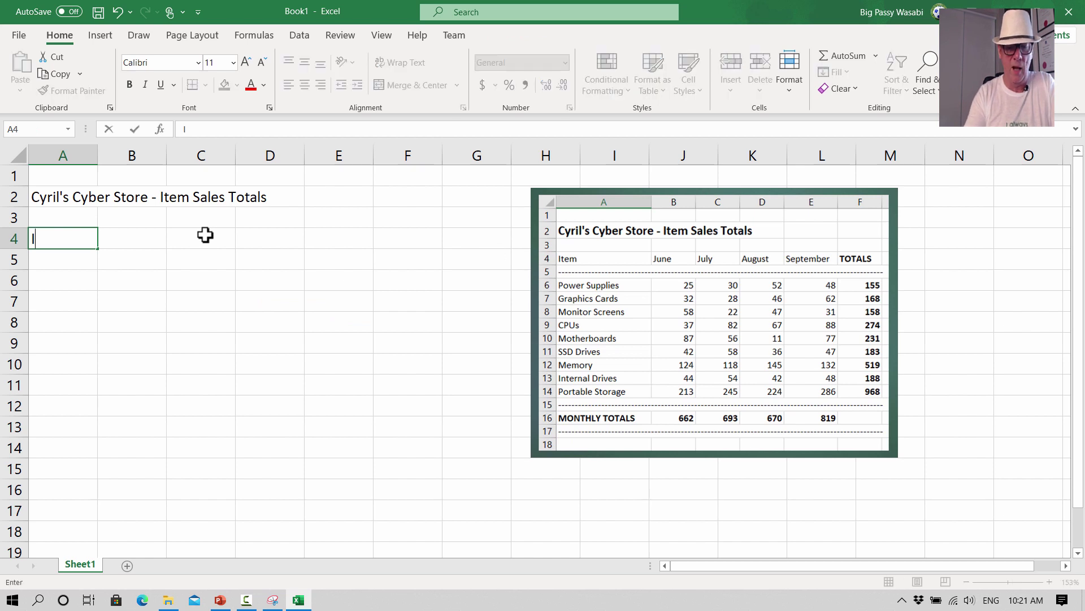
{"action": "type", "text": "tem"}
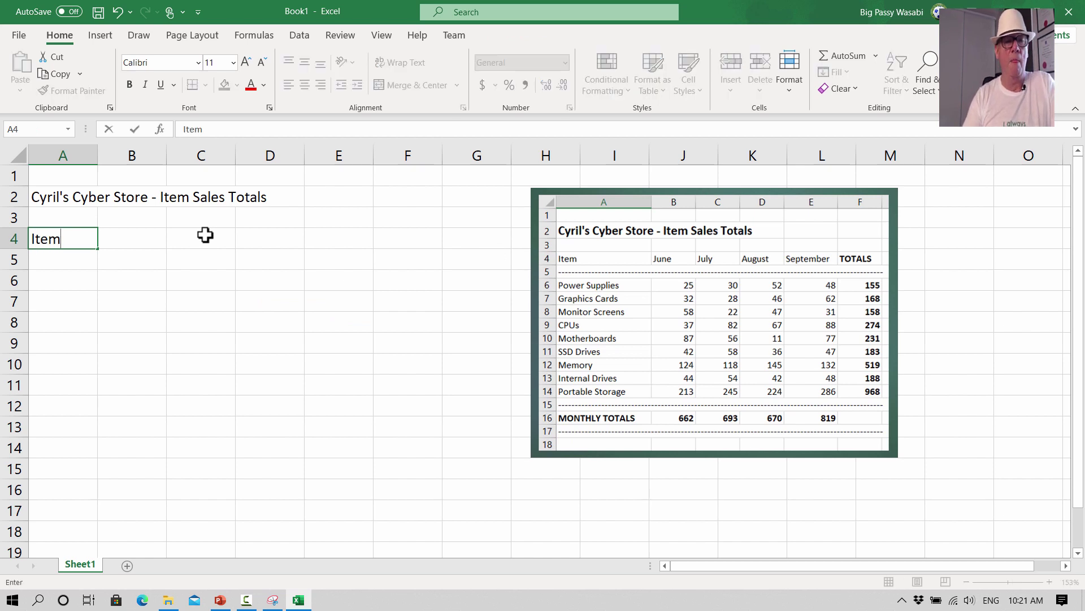
{"action": "key", "text": "Tab"}
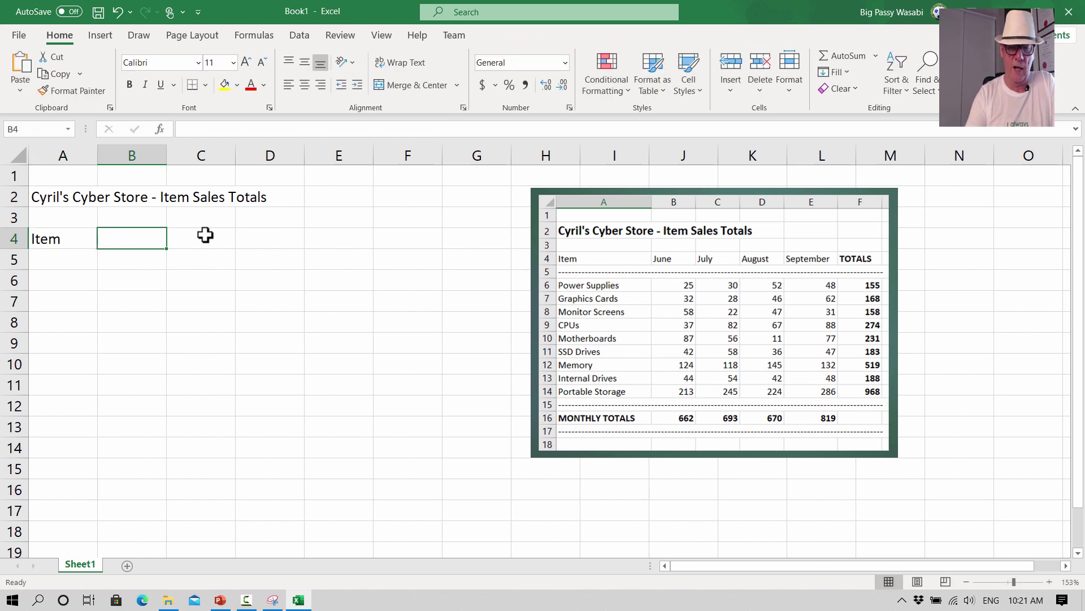
{"action": "type", "text": "June"}
{"action": "key", "text": "Tab"}
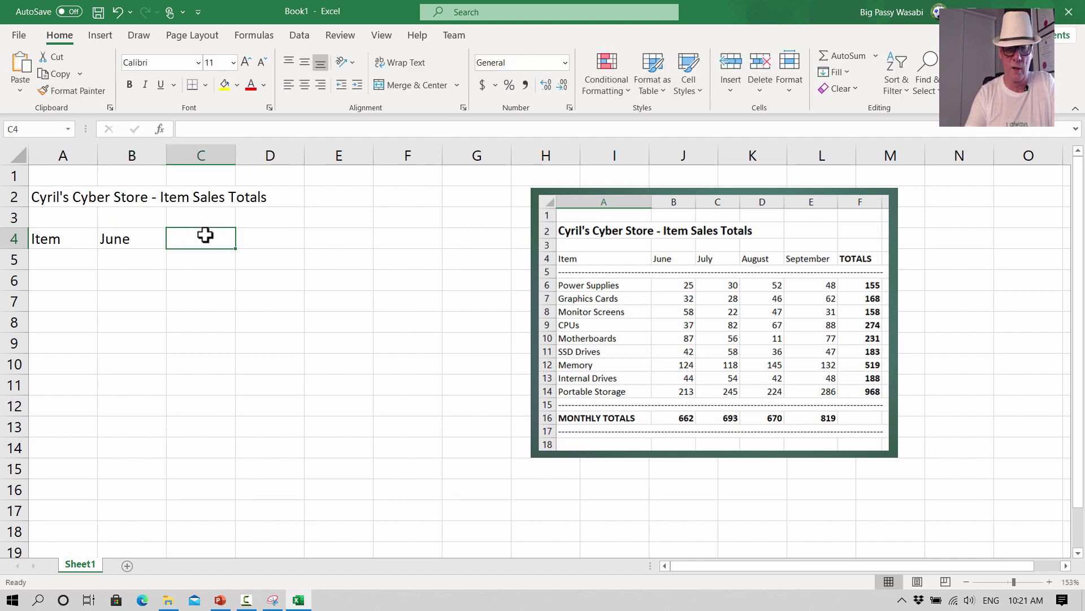
{"action": "type", "text": "Ju"}
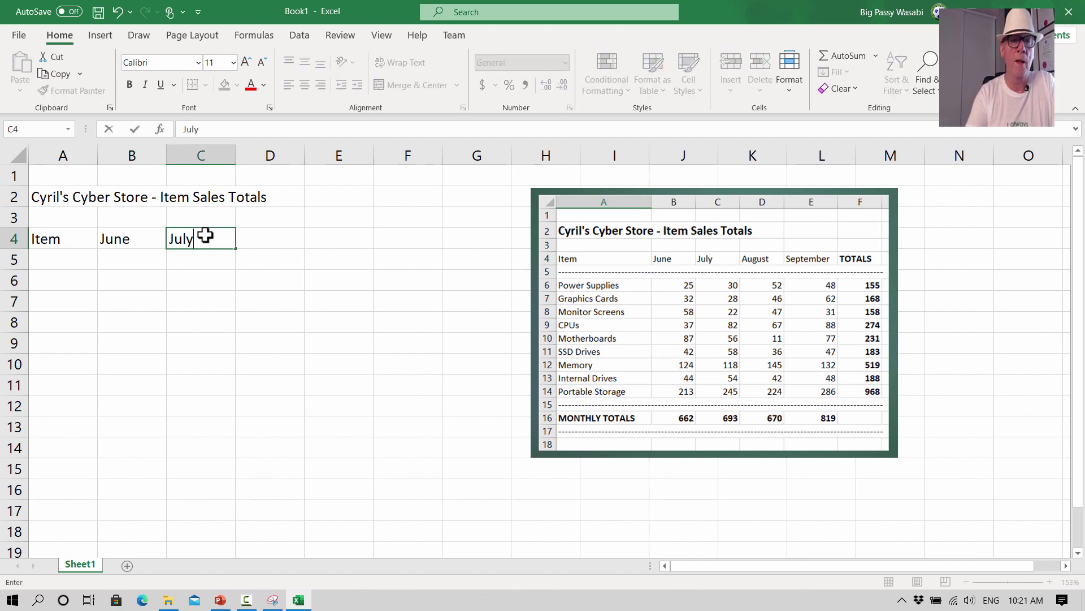
{"action": "type", "text": "ly"}
{"action": "key", "text": "Tab"}
{"action": "key", "text": "Page_Down"}
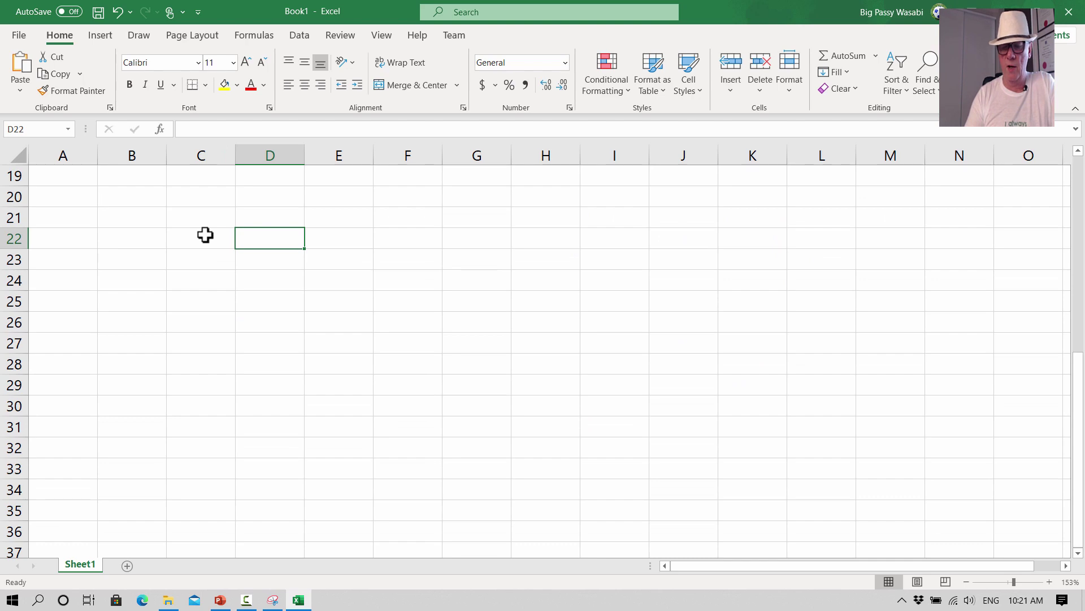
{"action": "key", "text": "Page_Up"}
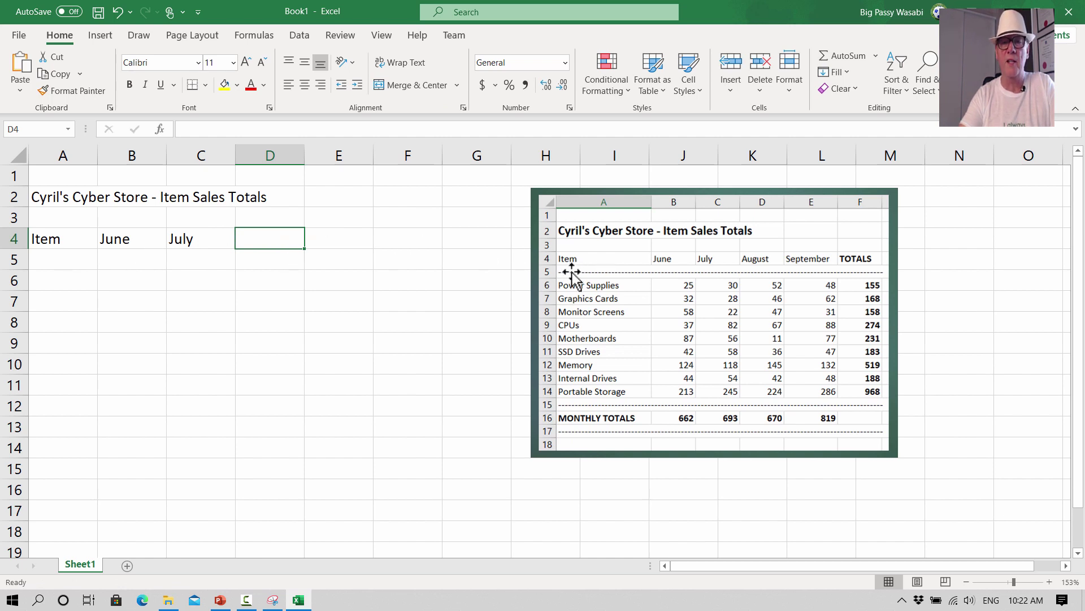
{"action": "left_click", "coordinate": [597, 272]}
{"action": "left_click", "coordinate": [72, 266]}
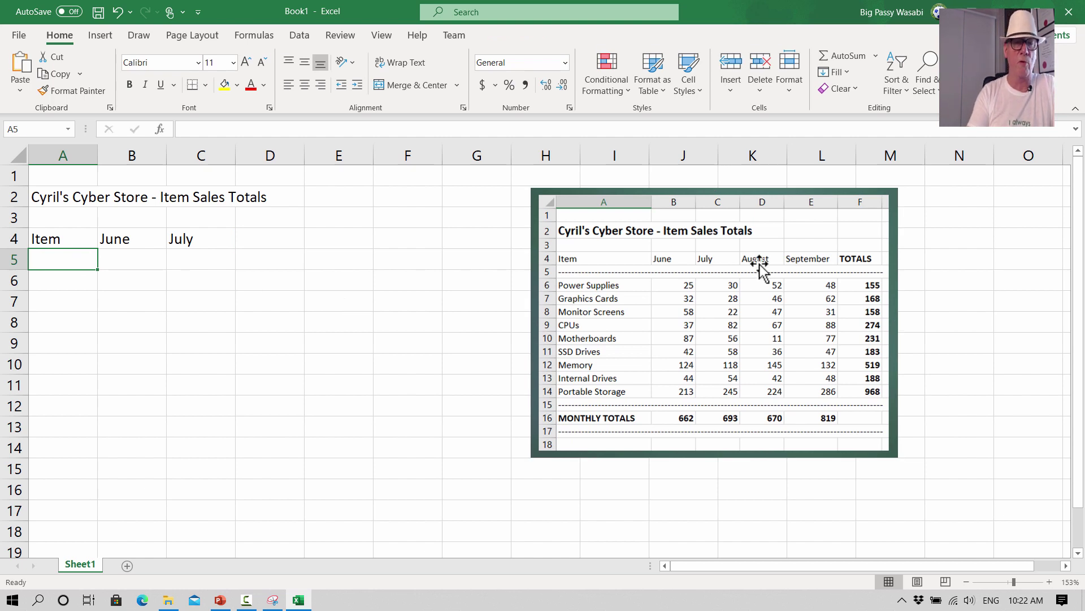
- Enter a line of dashes in A5, prefixed with an apostrophe so it stays plain text
{"action": "type", "text": "--"}
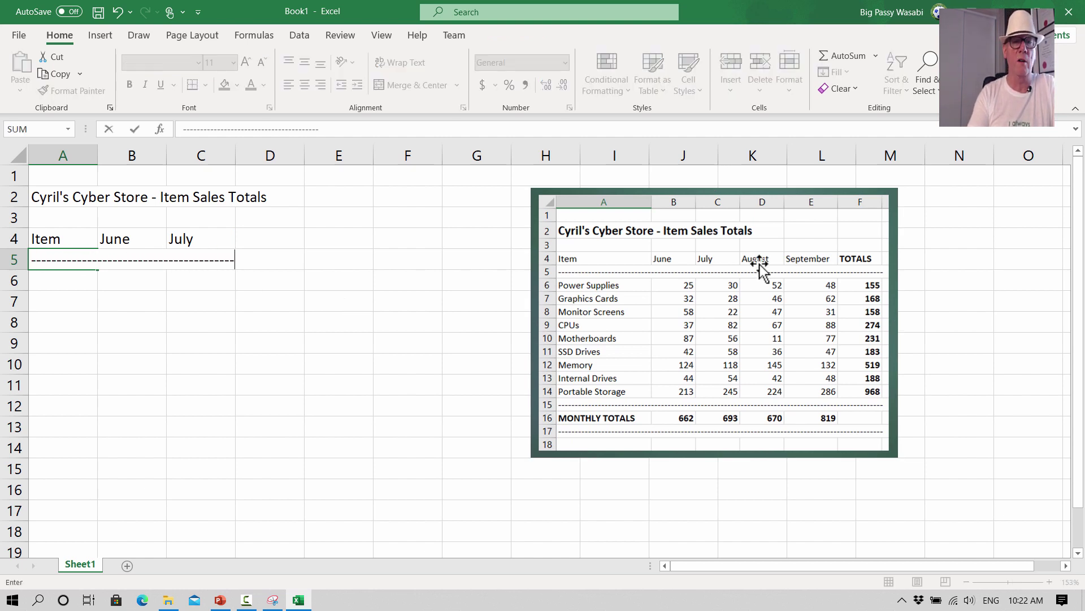
{"action": "key", "text": "Return"}
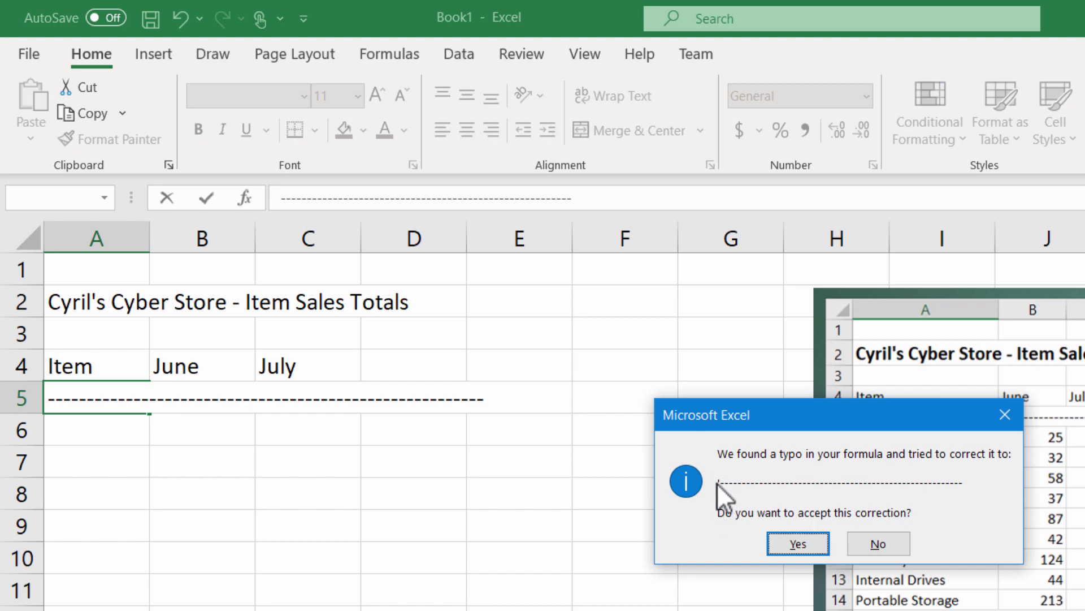
{"action": "left_click", "coordinate": [796, 541]}
{"action": "left_click", "coordinate": [186, 461]}
{"action": "left_click", "coordinate": [130, 392]}
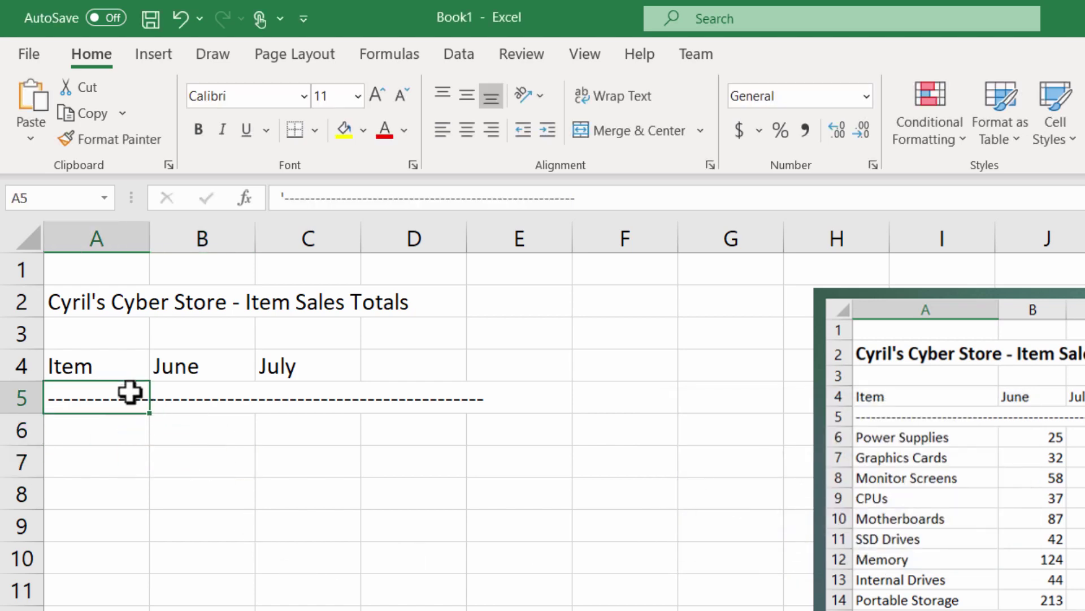
{"action": "left_click", "coordinate": [281, 199]}
{"action": "type", "text": "'"}
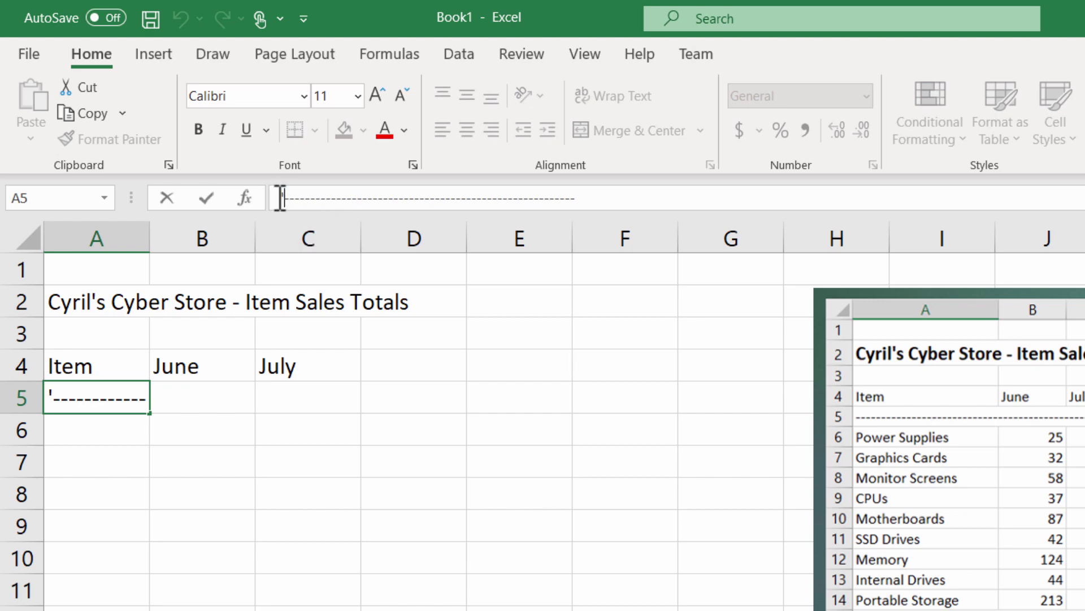
{"action": "left_click_drag", "start_coordinate": [281, 198], "coordinate": [296, 199]}
{"action": "left_click", "coordinate": [215, 395]}
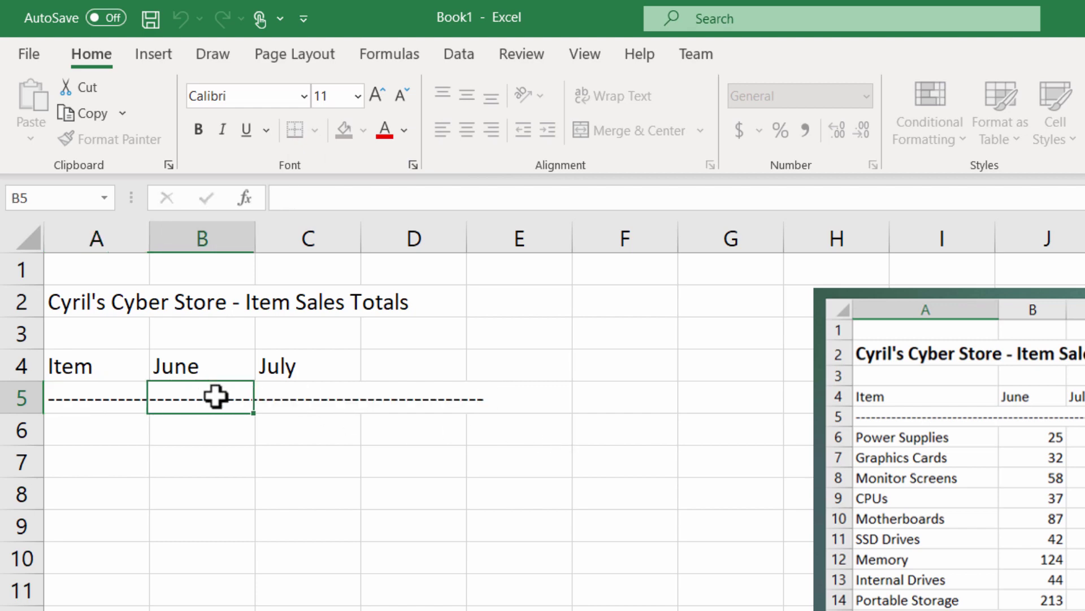
{"action": "left_click", "coordinate": [426, 432]}
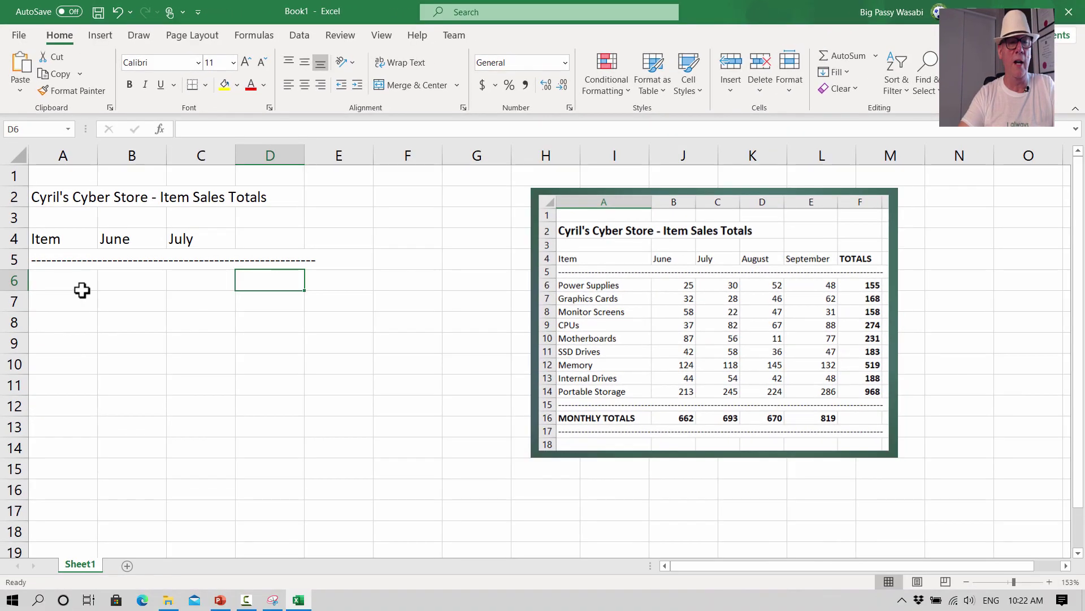
{"action": "left_click", "coordinate": [87, 324]}
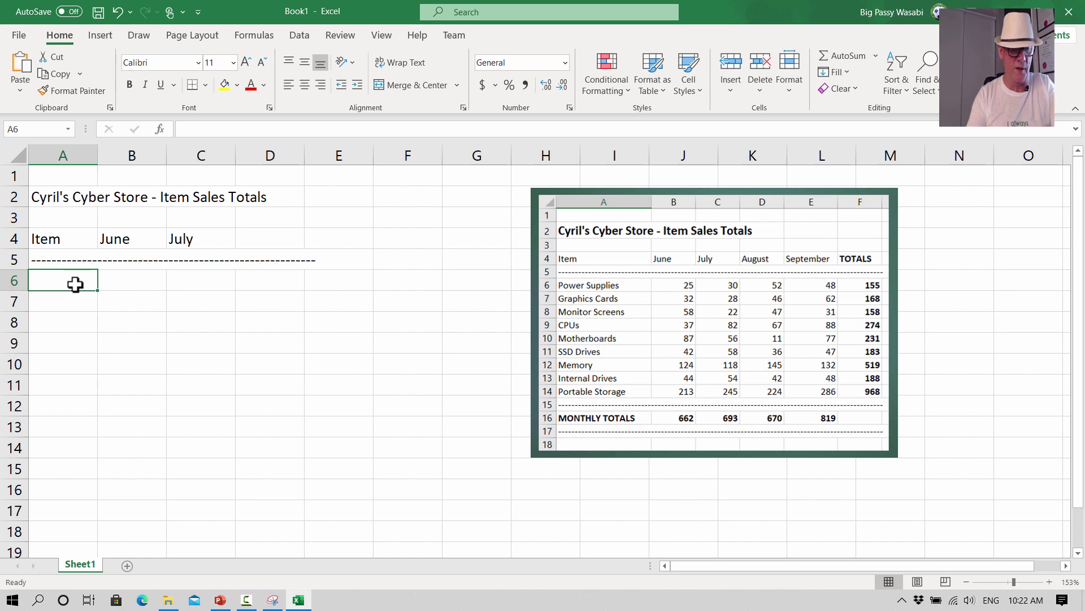
- Enter Power Supplies in A6, widen column A to fit, and nudge the picture lower
{"action": "type", "text": "Power"}
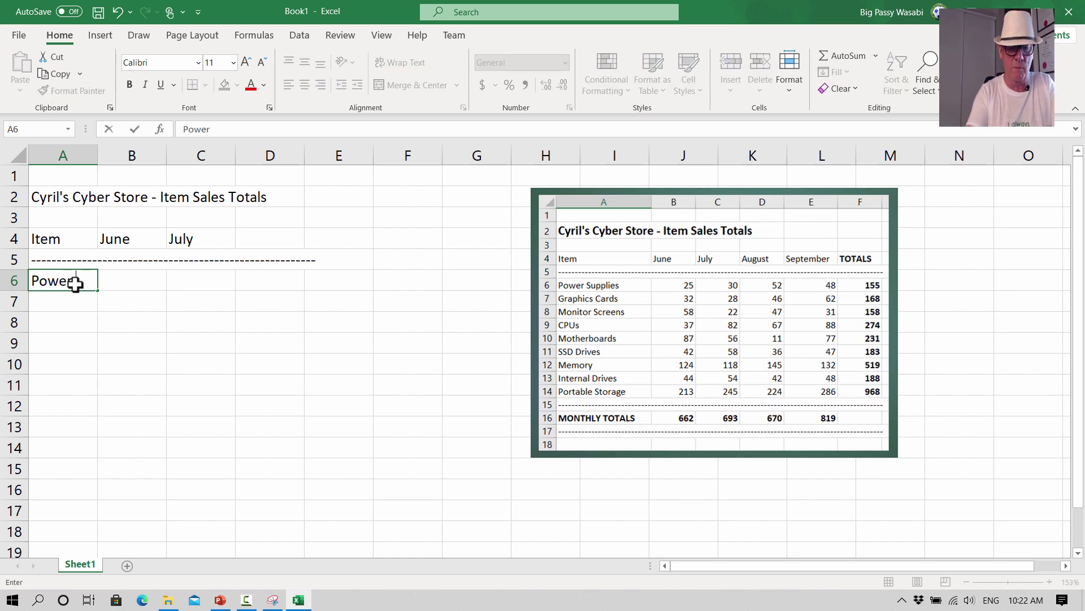
{"action": "type", "text": " Supplies"}
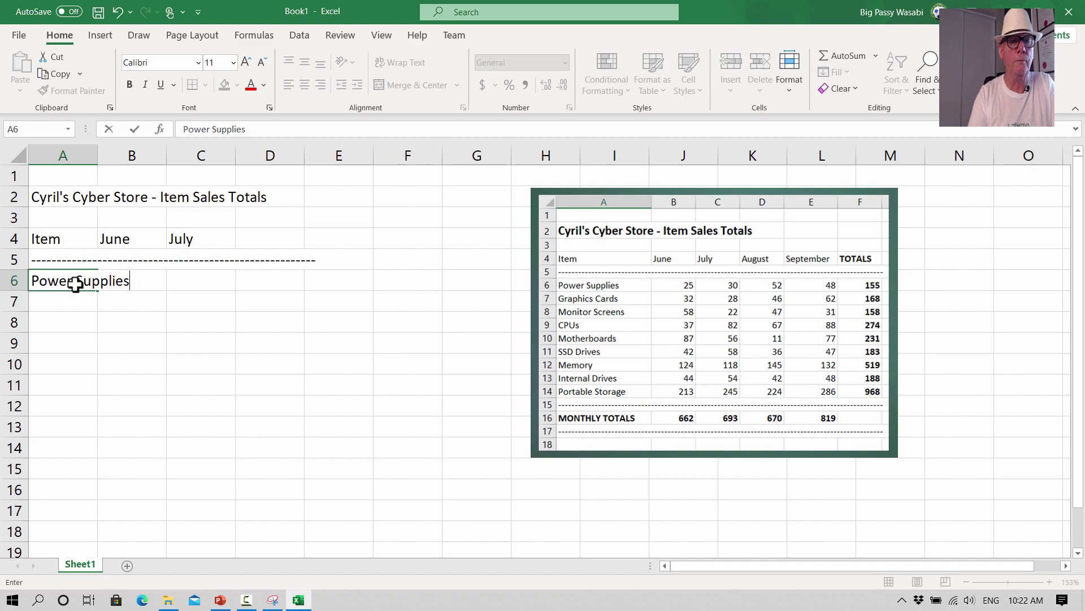
{"action": "key", "text": "Return"}
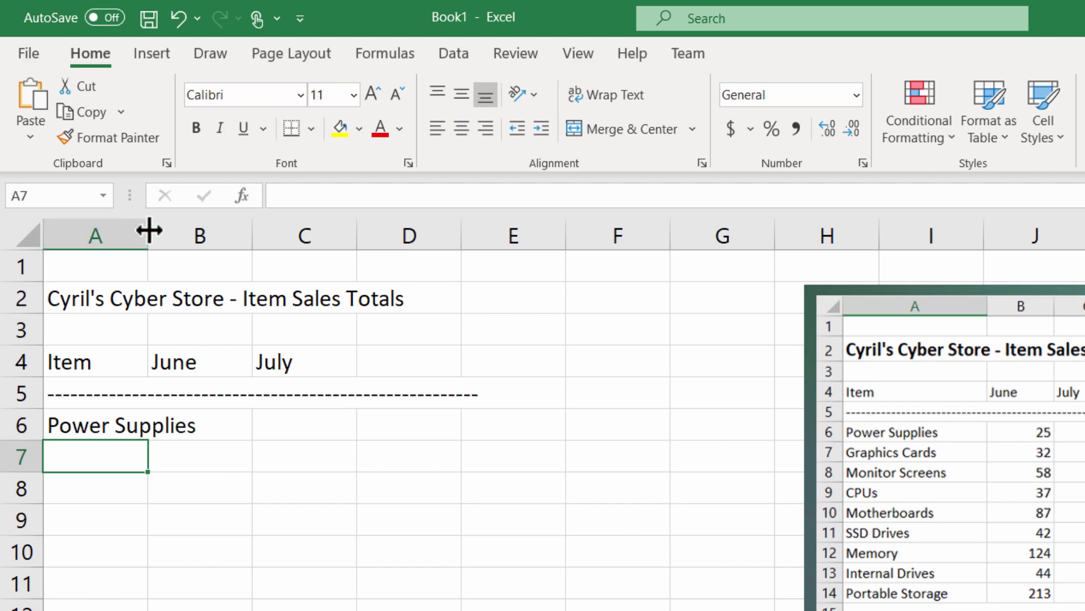
{"action": "left_click_drag", "start_coordinate": [149, 230], "coordinate": [225, 209]}
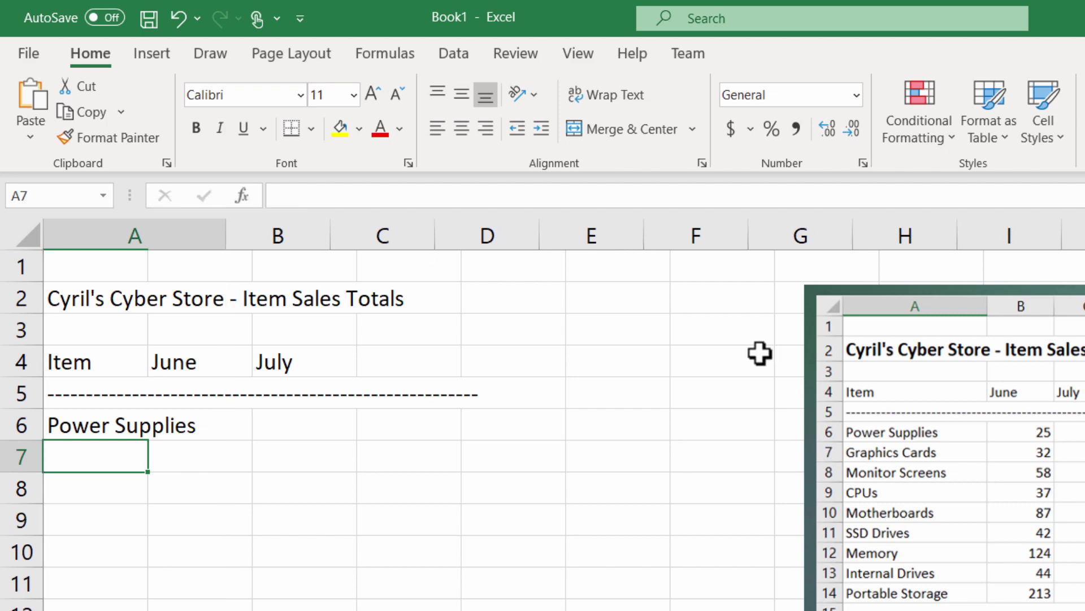
{"action": "left_click_drag", "start_coordinate": [1069, 308], "coordinate": [1066, 340]}
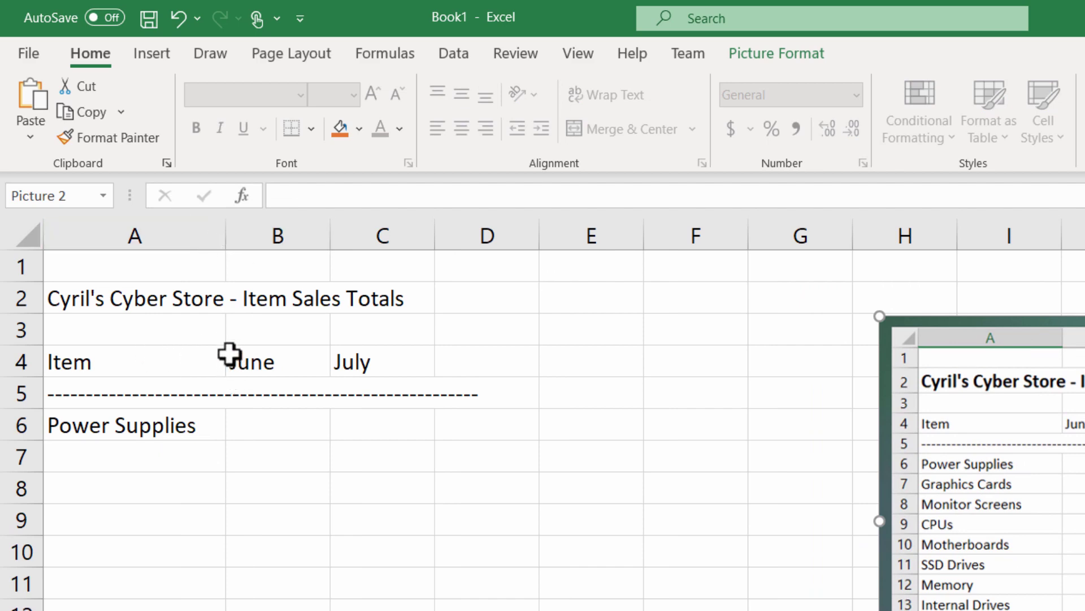
- Enter Graphics Cards in A7, correcting the mistyped letters
{"action": "left_click", "coordinate": [99, 460]}
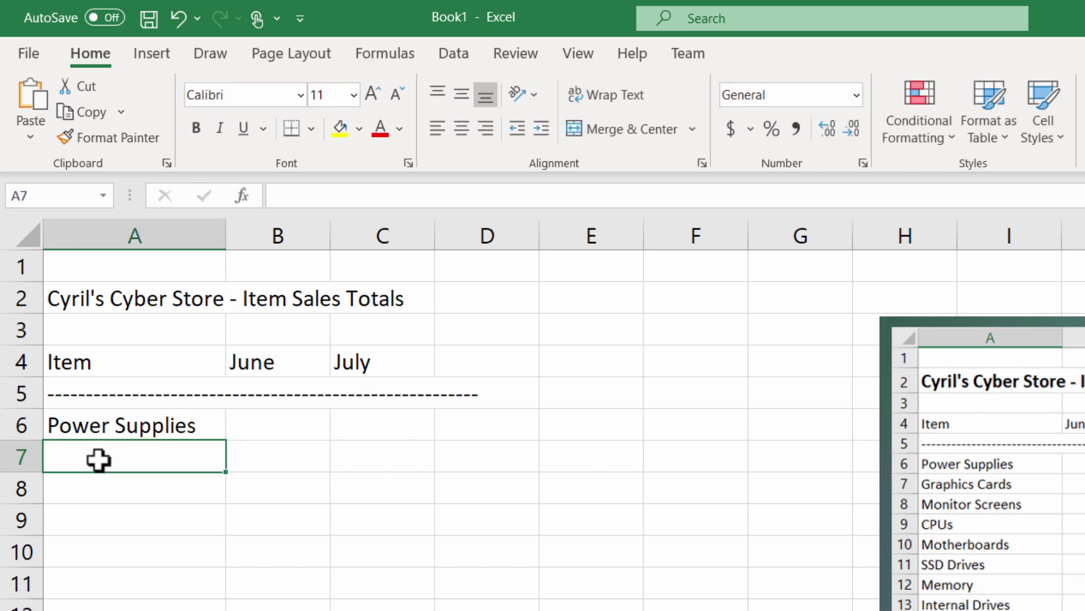
{"action": "type", "text": "GTrsap"}
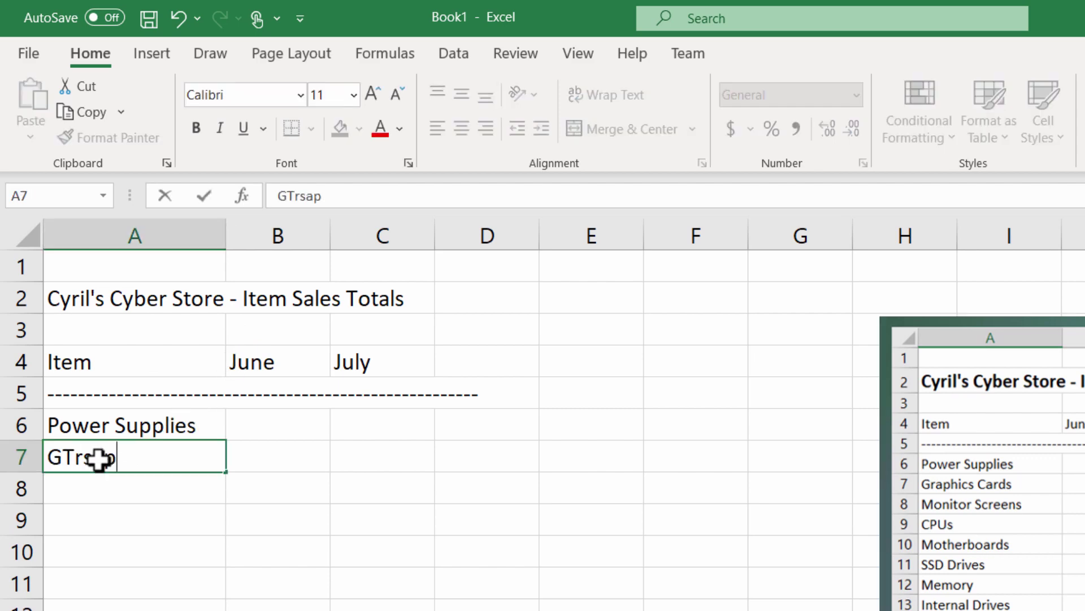
{"action": "key", "text": "BackSpace"}
{"action": "key", "text": "BackSpace"}
{"action": "type", "text": "raphics Cards"}
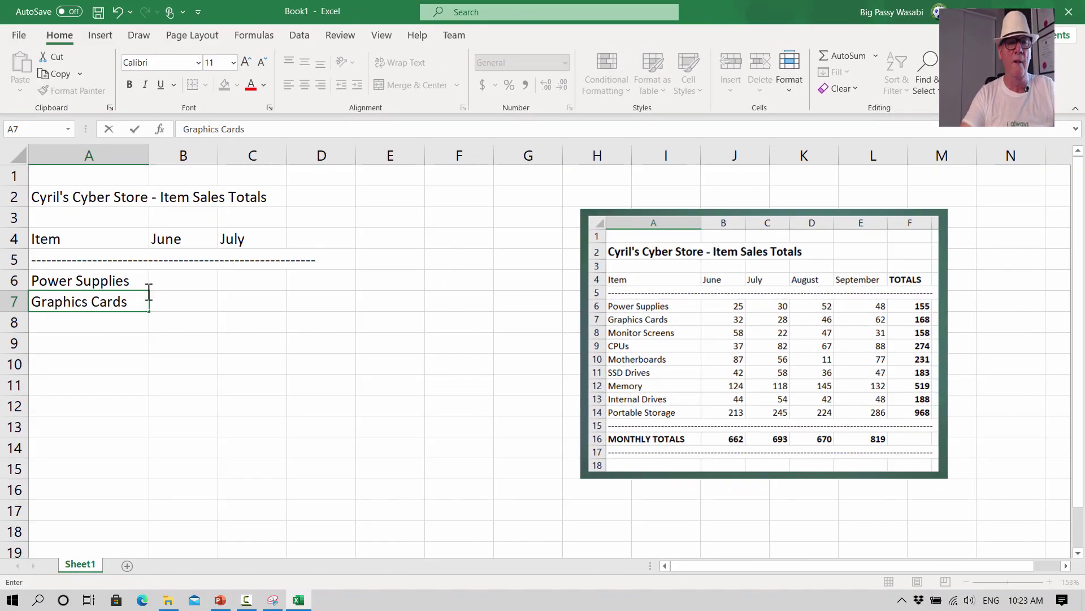
{"action": "left_click", "coordinate": [195, 282]}
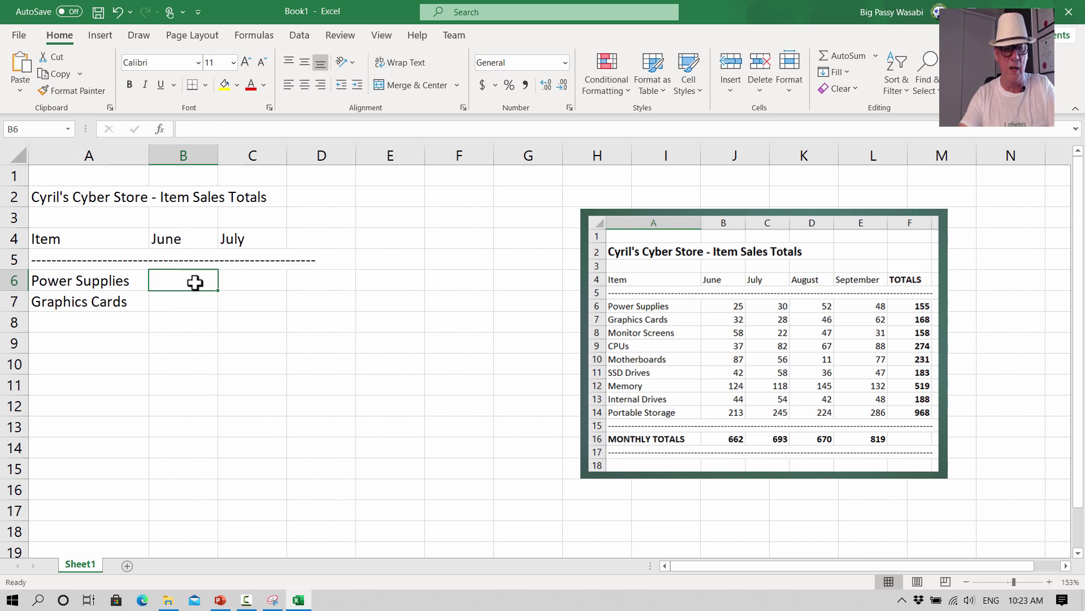
- Type the Power Supplies figures 25, 30, 52 and 48 into B6 through E6
{"action": "type", "text": "25"}
{"action": "left_click", "coordinate": [247, 277]}
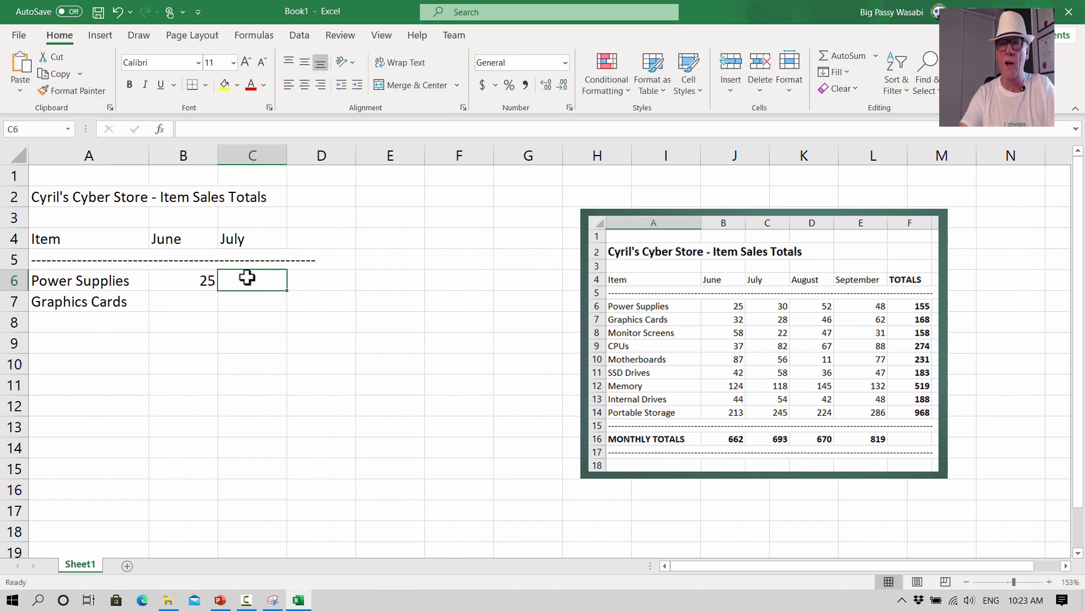
{"action": "type", "text": "30"}
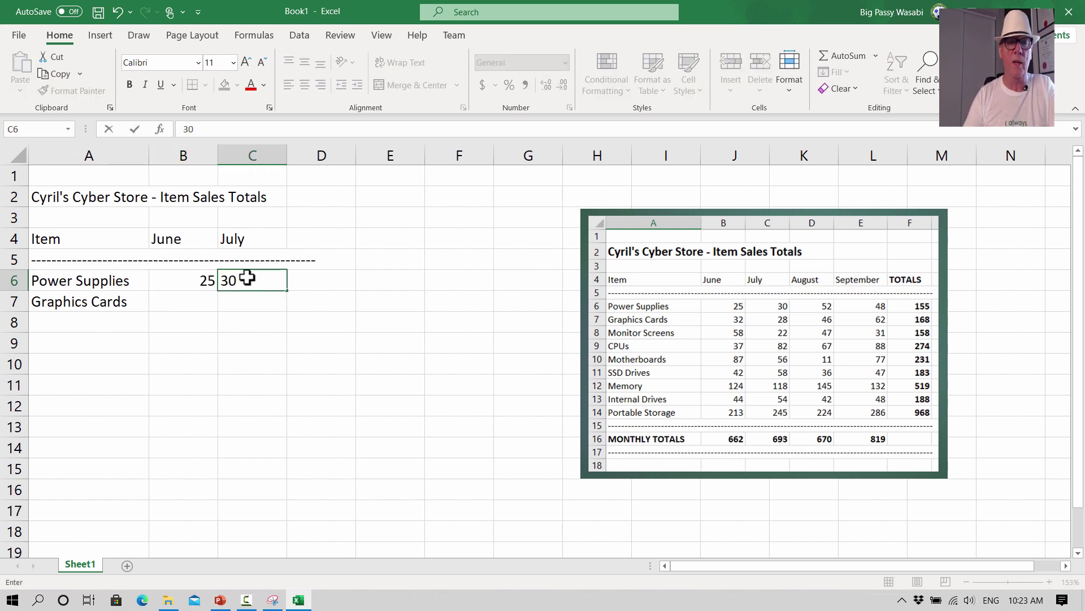
{"action": "key", "text": "Tab"}
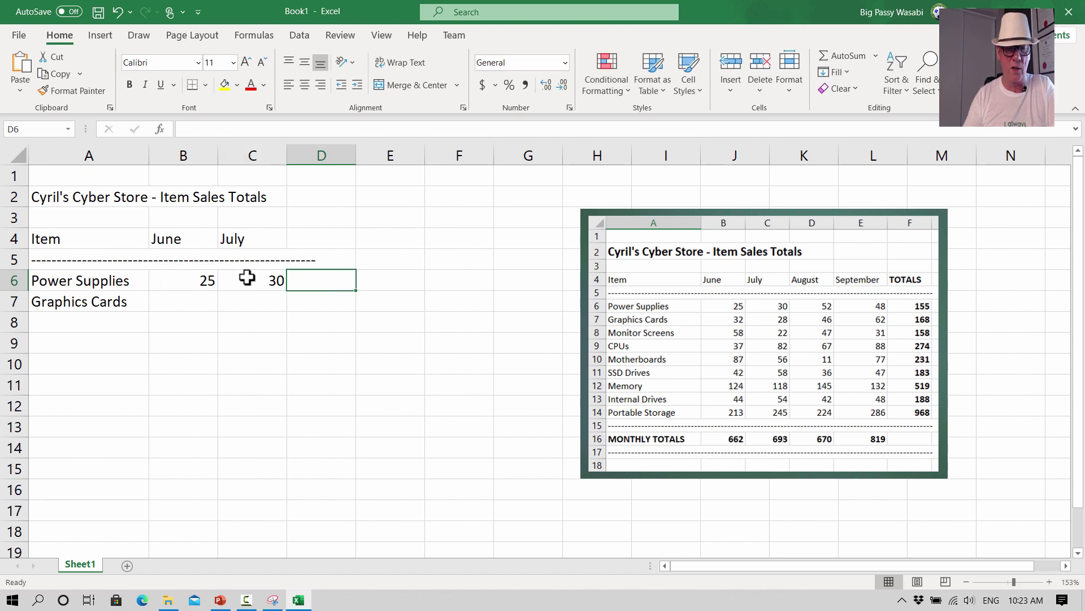
{"action": "type", "text": "52"}
{"action": "key", "text": "Tab"}
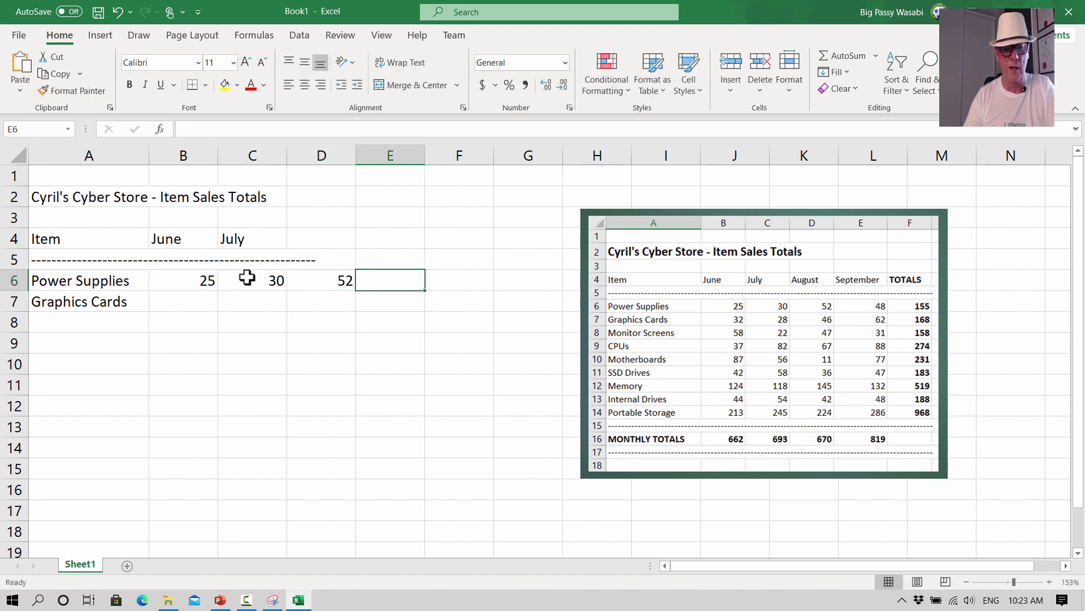
{"action": "type", "text": "48"}
{"action": "key", "text": "Left"}
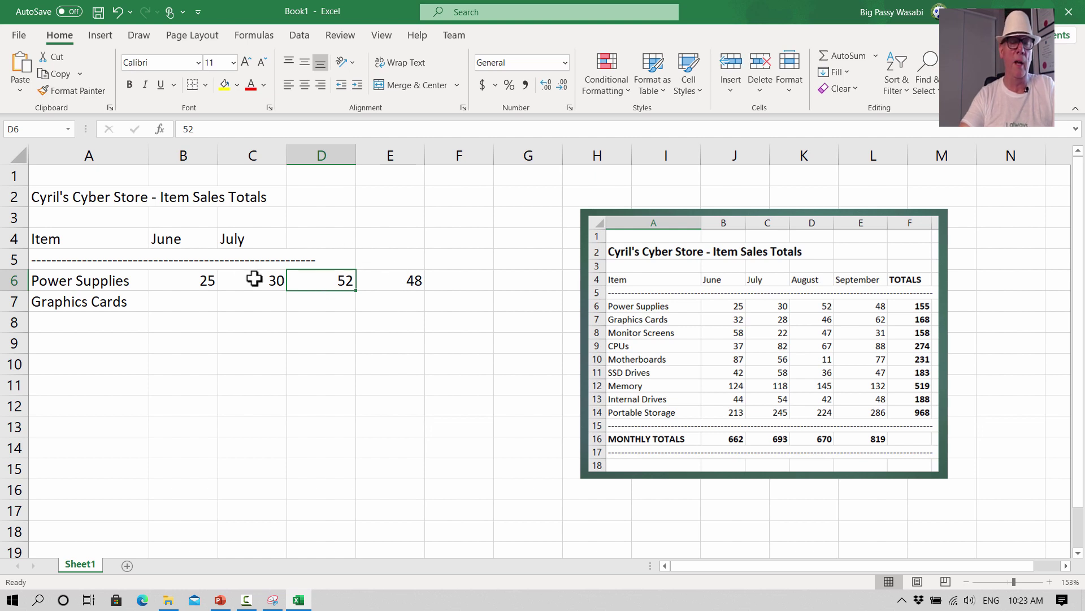
{"action": "left_click", "coordinate": [197, 237]}
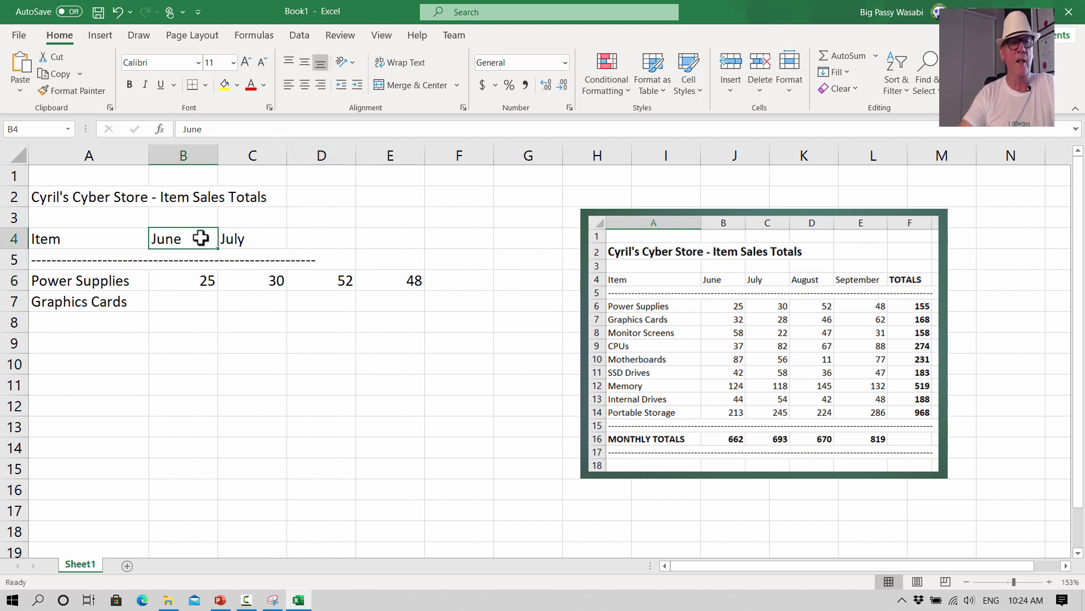
{"action": "left_click", "coordinate": [249, 237]}
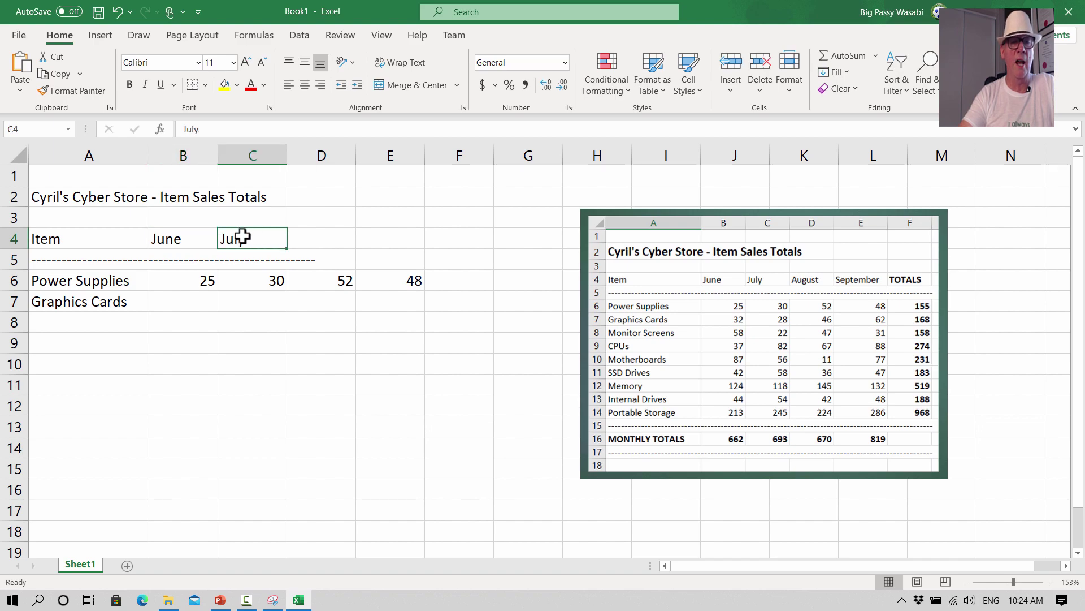
{"action": "left_click", "coordinate": [378, 292]}
- Add the headings August in D4 and September in E4, widening column E to fit
{"action": "type", "text": "A"}
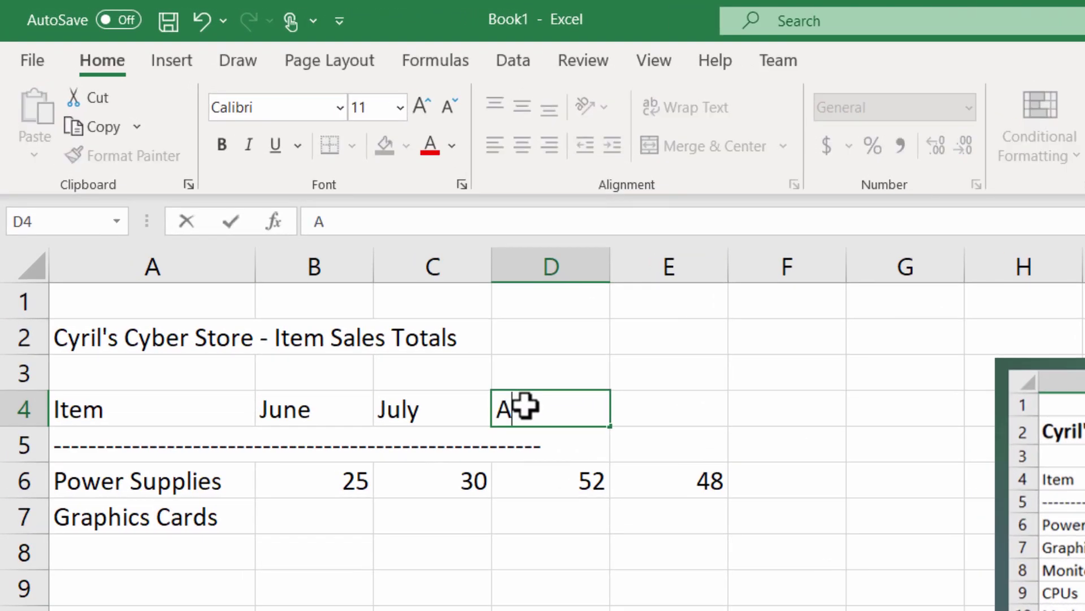
{"action": "type", "text": "ugust"}
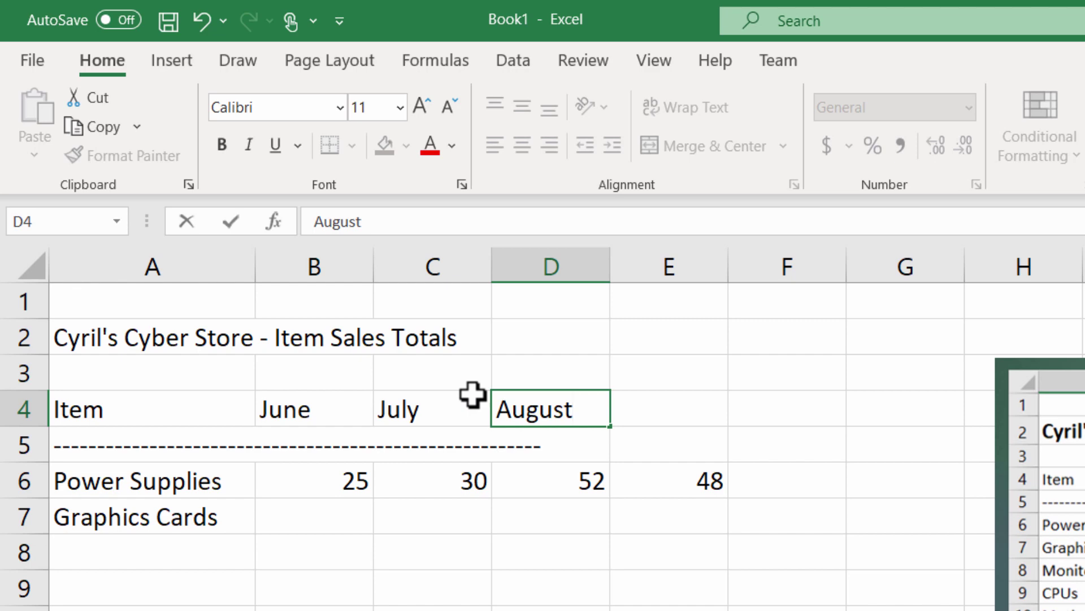
{"action": "key", "text": "Tab"}
{"action": "type", "text": "Septemv"}
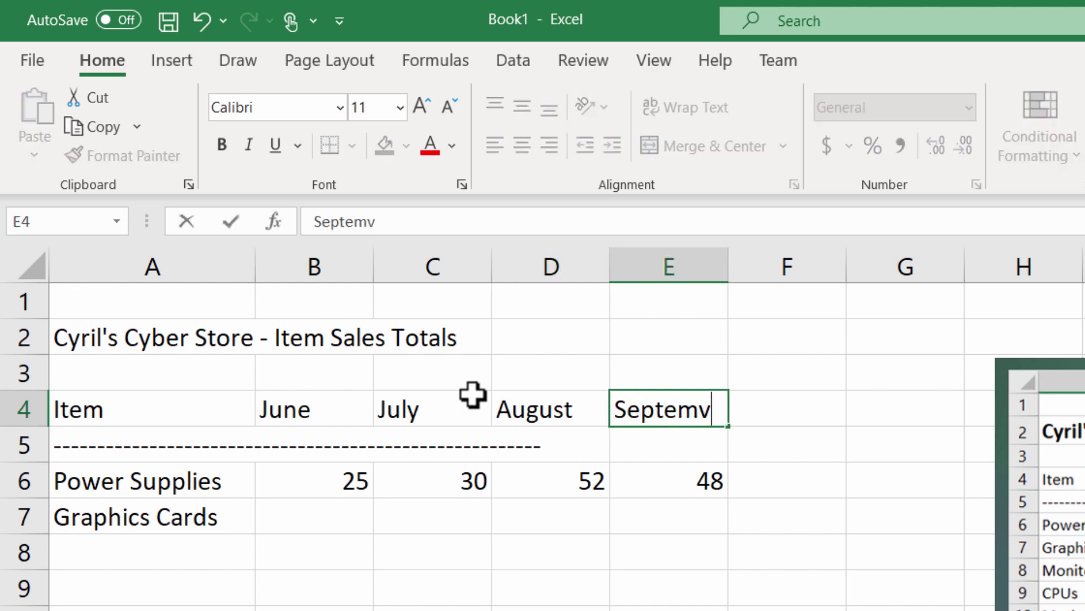
{"action": "key", "text": "BackSpace"}
{"action": "type", "text": "ber"}
{"action": "key", "text": "Return"}
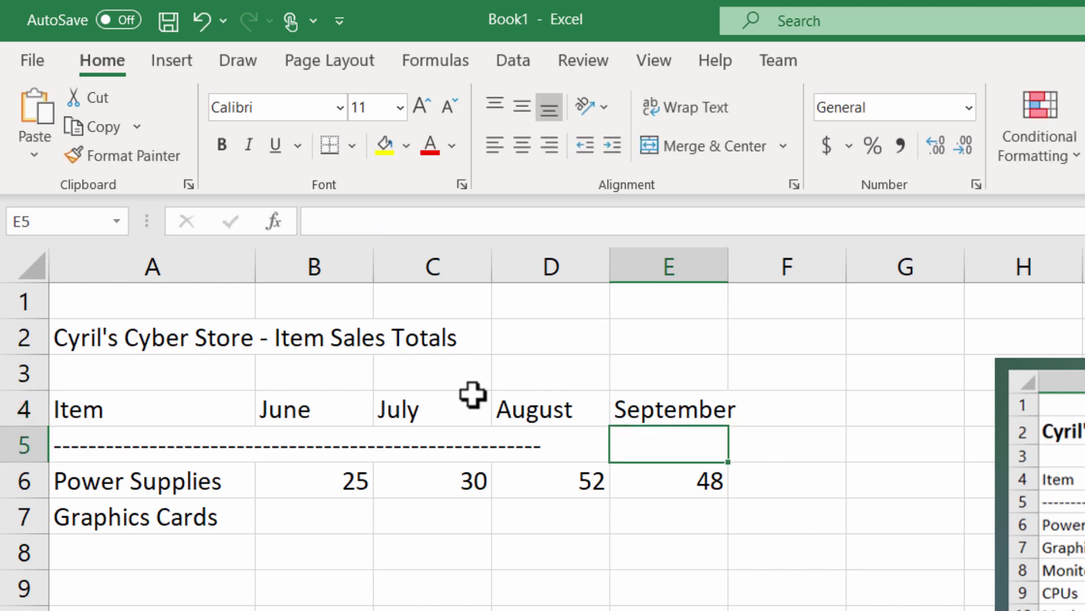
{"action": "left_click", "coordinate": [729, 257]}
{"action": "left_click", "coordinate": [729, 257]}
{"action": "left_click_drag", "start_coordinate": [729, 258], "coordinate": [752, 254]}
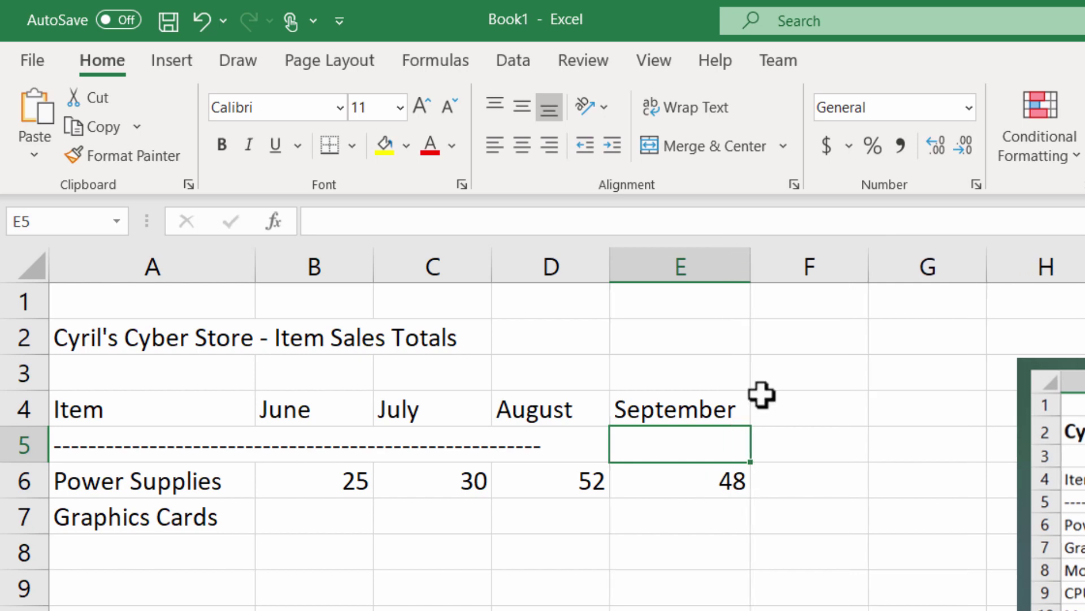
- Right-align the June, July, August and September headings in B4 to E4
{"action": "left_click", "coordinate": [693, 405]}
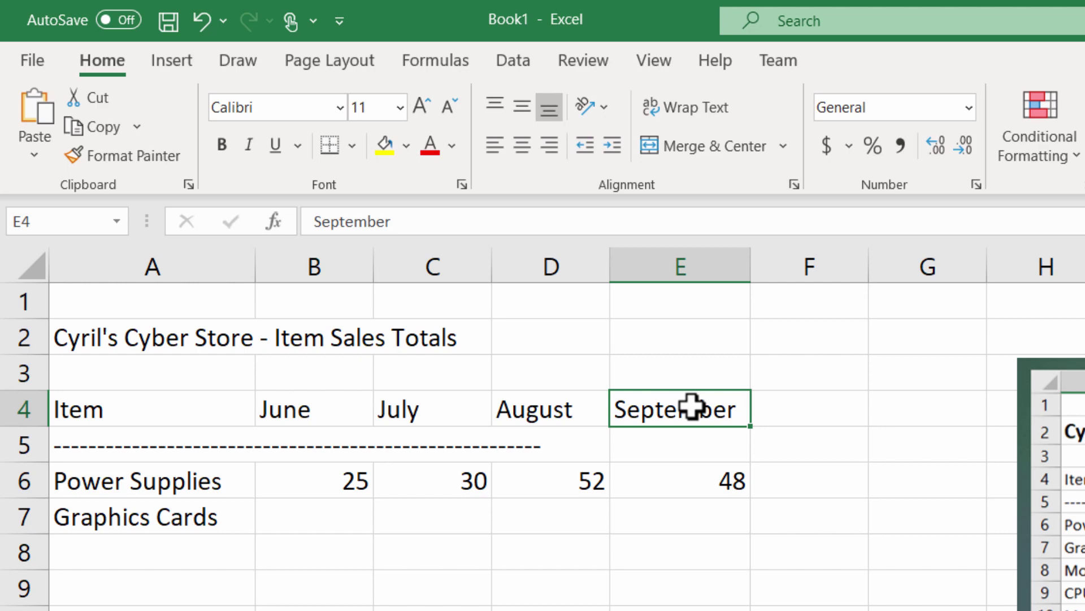
{"action": "left_click", "coordinate": [301, 411]}
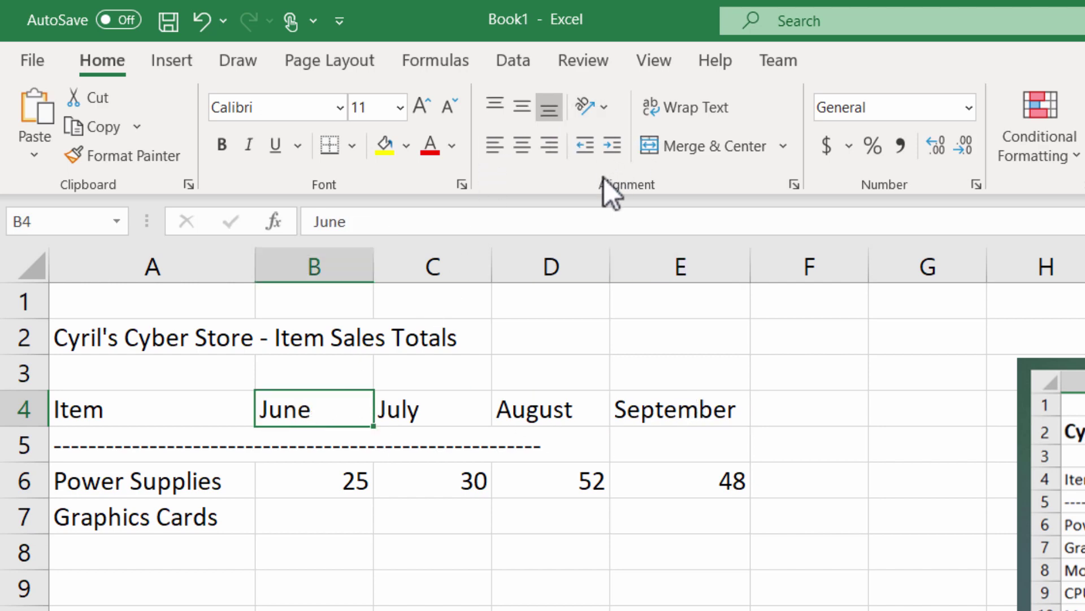
{"action": "left_click", "coordinate": [553, 143]}
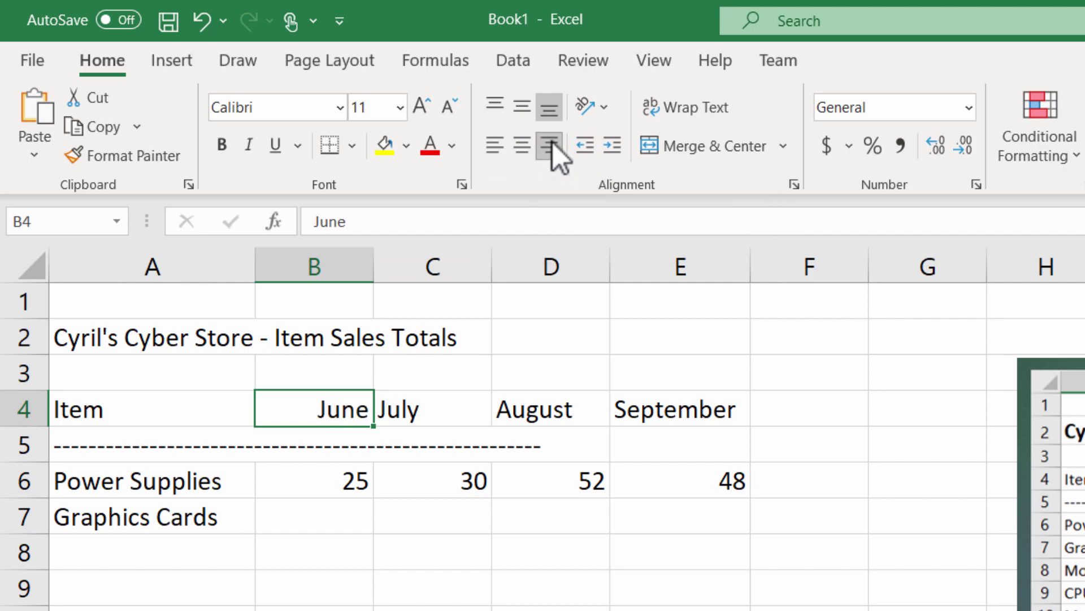
{"action": "left_click", "coordinate": [486, 396]}
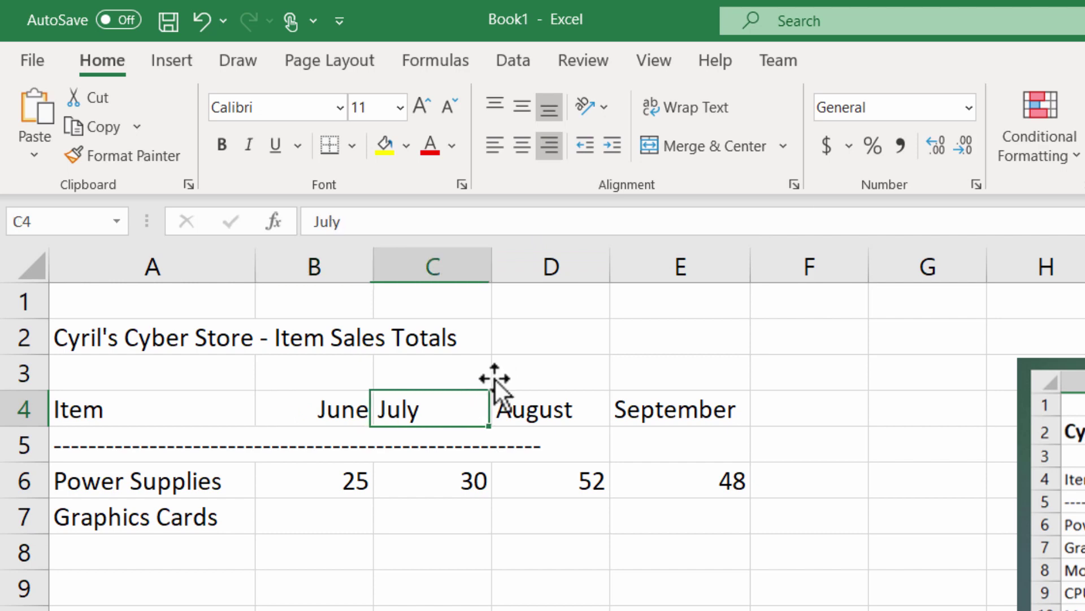
{"action": "left_click", "coordinate": [551, 148]}
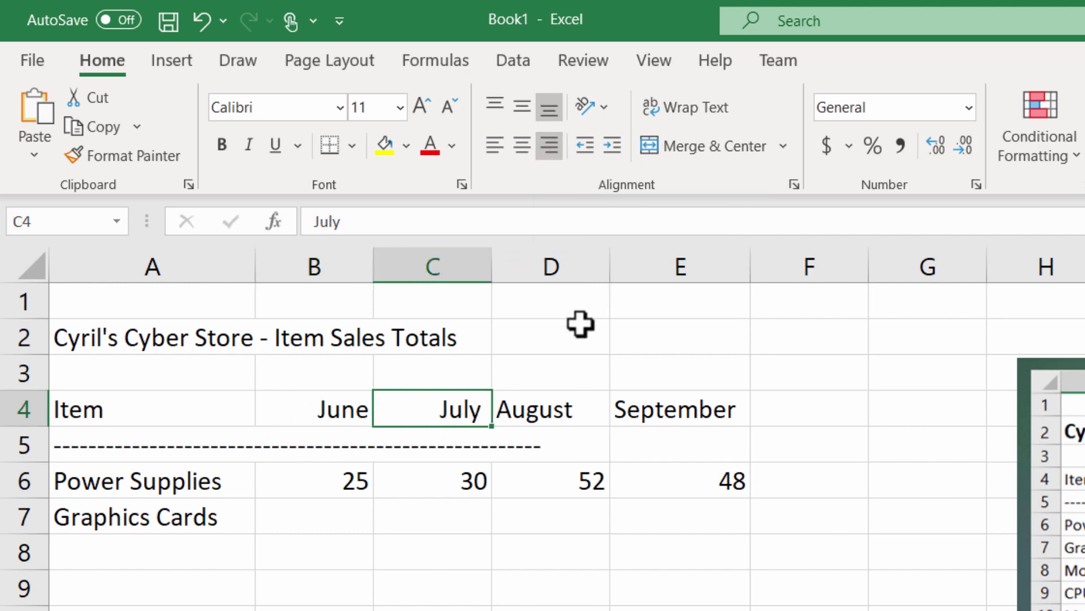
{"action": "left_click", "coordinate": [577, 405]}
{"action": "left_click", "coordinate": [546, 145]}
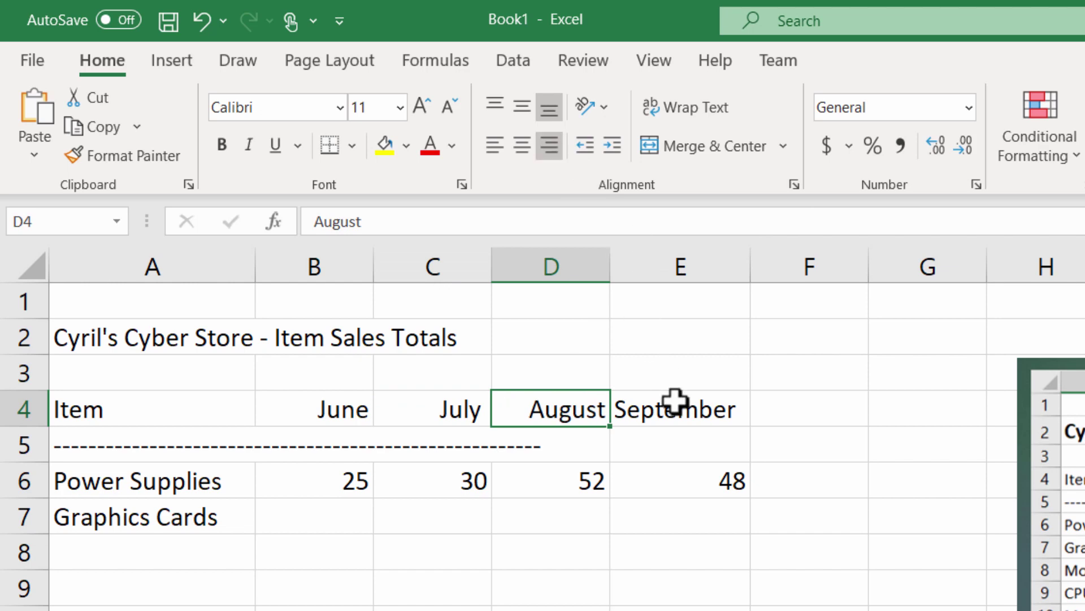
{"action": "left_click", "coordinate": [676, 405]}
{"action": "left_click", "coordinate": [548, 147]}
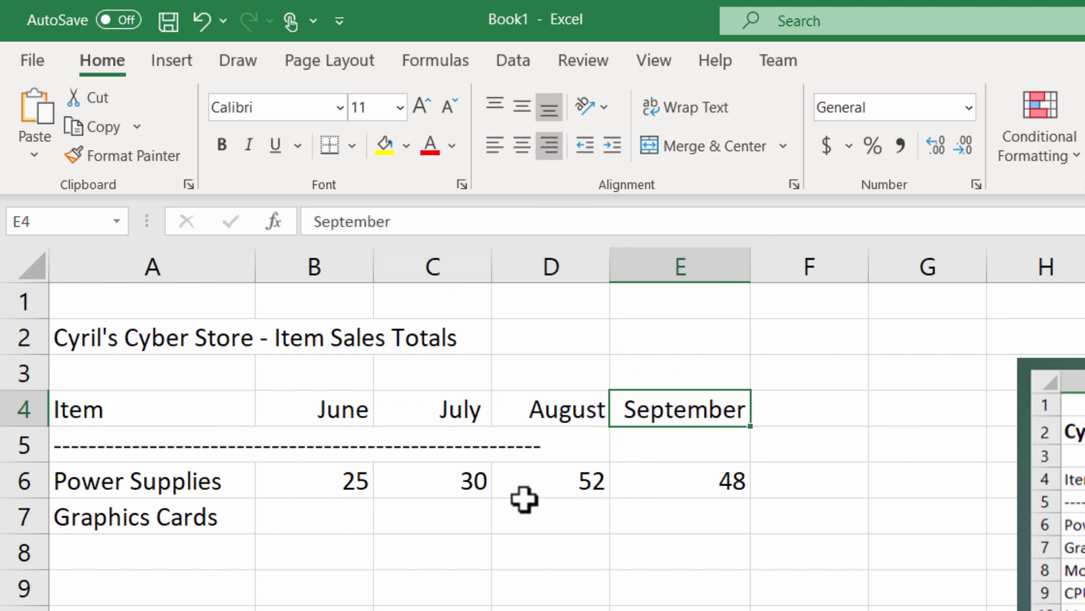
{"action": "left_click", "coordinate": [510, 512]}
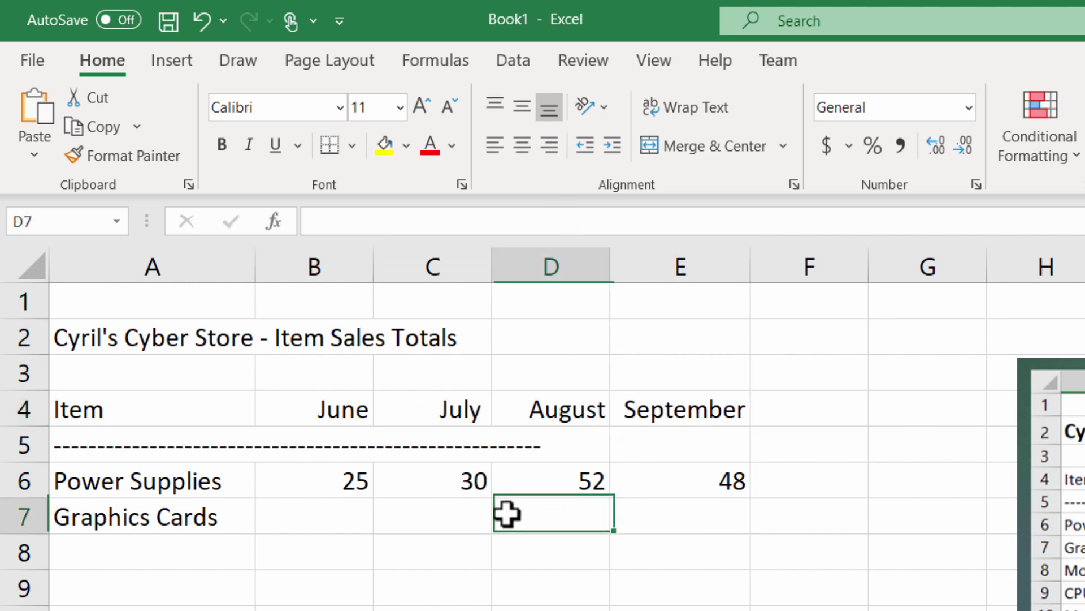
{"action": "left_click", "coordinate": [346, 512]}
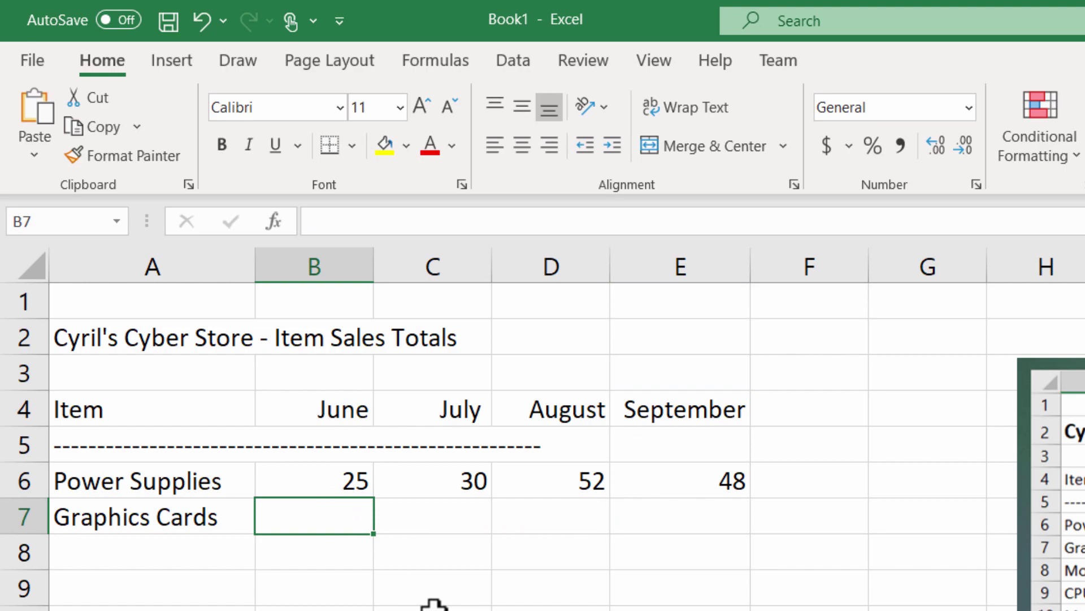
- Enter the Graphics Cards figures 32 in B7 and 28 in C7
{"action": "type", "text": "32"}
{"action": "key", "text": "Tab"}
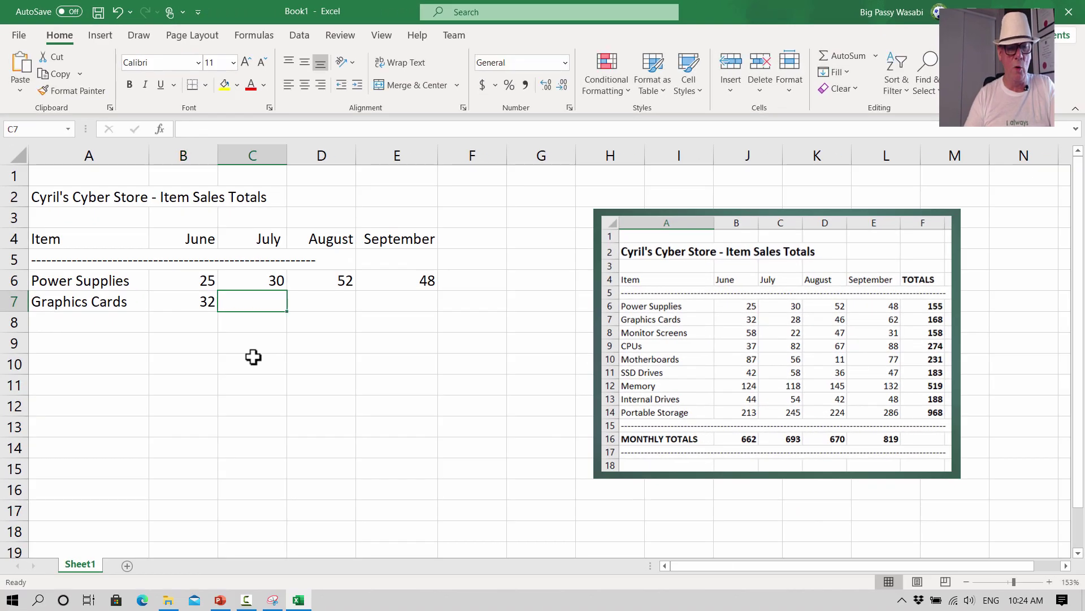
{"action": "type", "text": "28"}
{"action": "key", "text": "Tab"}
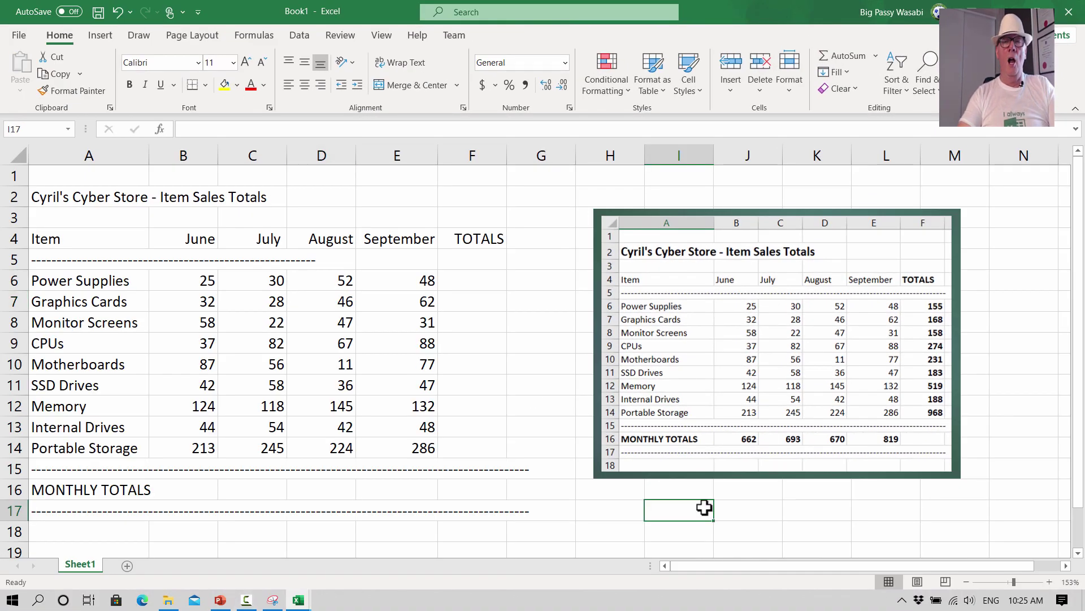
- Copy the full-width dashed line from A15 and paste it over the short divider in A5
{"action": "left_click", "coordinate": [280, 260]}
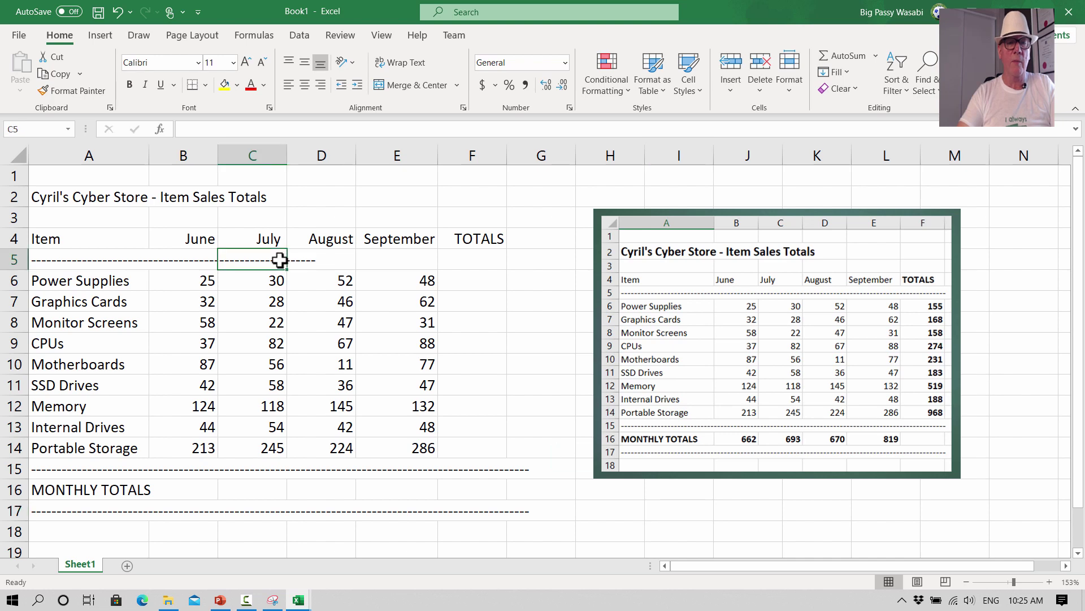
{"action": "left_click", "coordinate": [118, 474]}
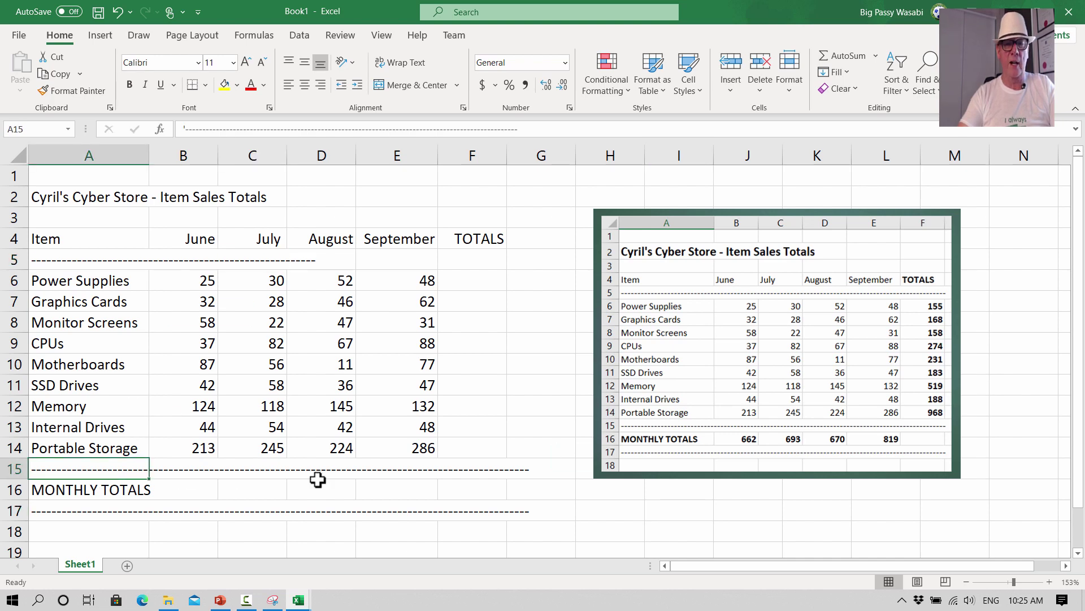
{"action": "left_click", "coordinate": [102, 261]}
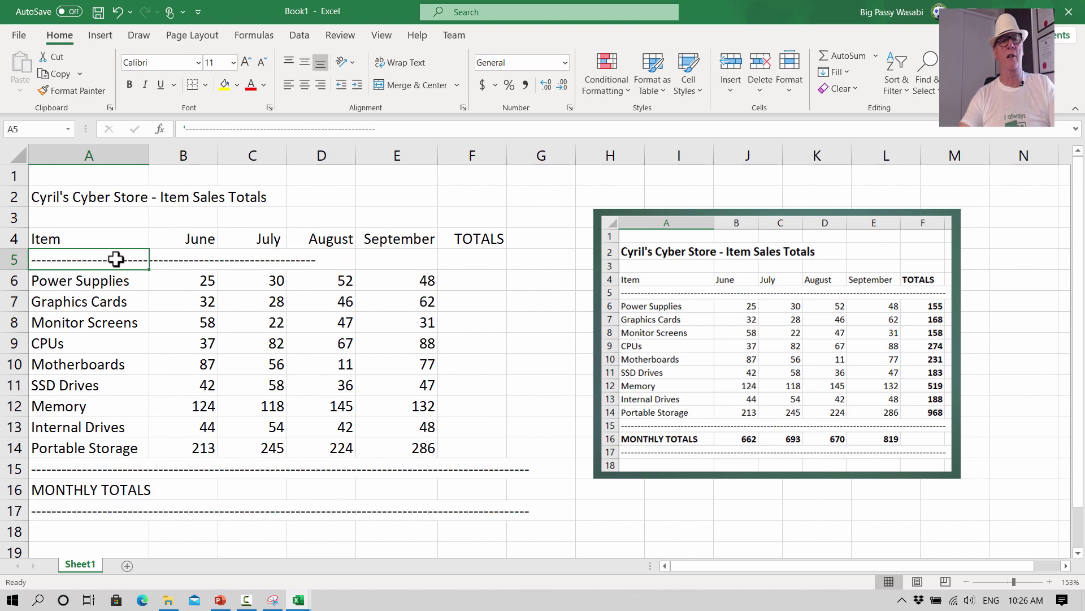
{"action": "left_click", "coordinate": [58, 472]}
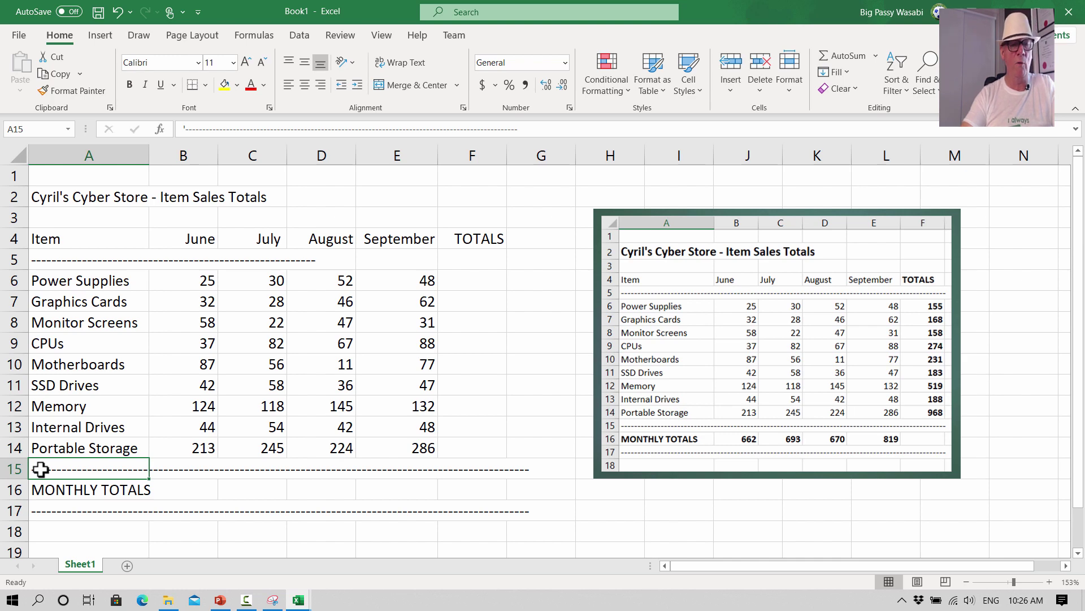
{"action": "right_click", "coordinate": [41, 469]}
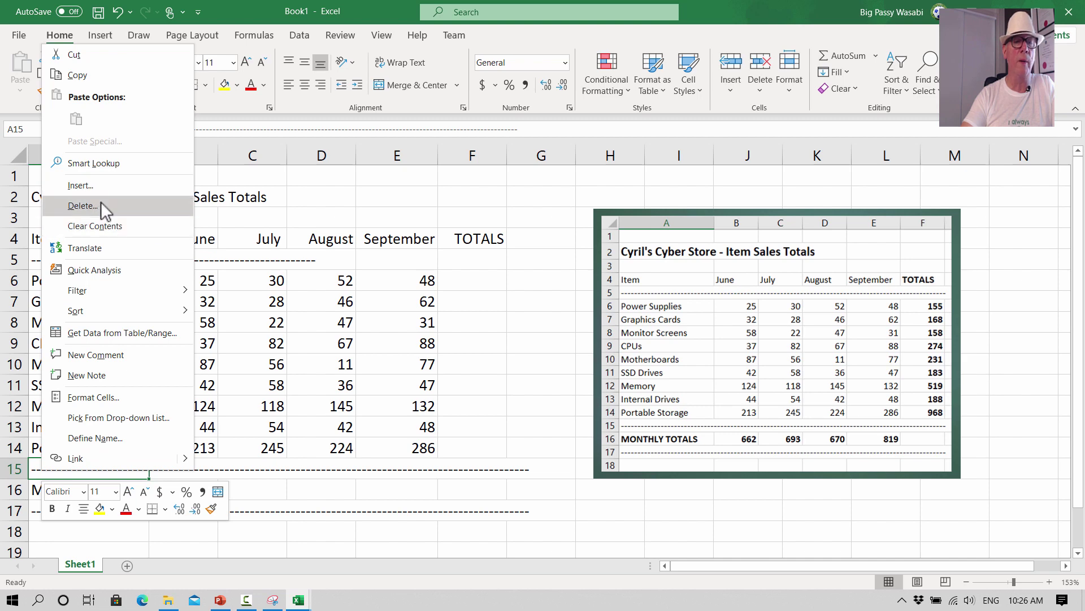
{"action": "left_click", "coordinate": [86, 75]}
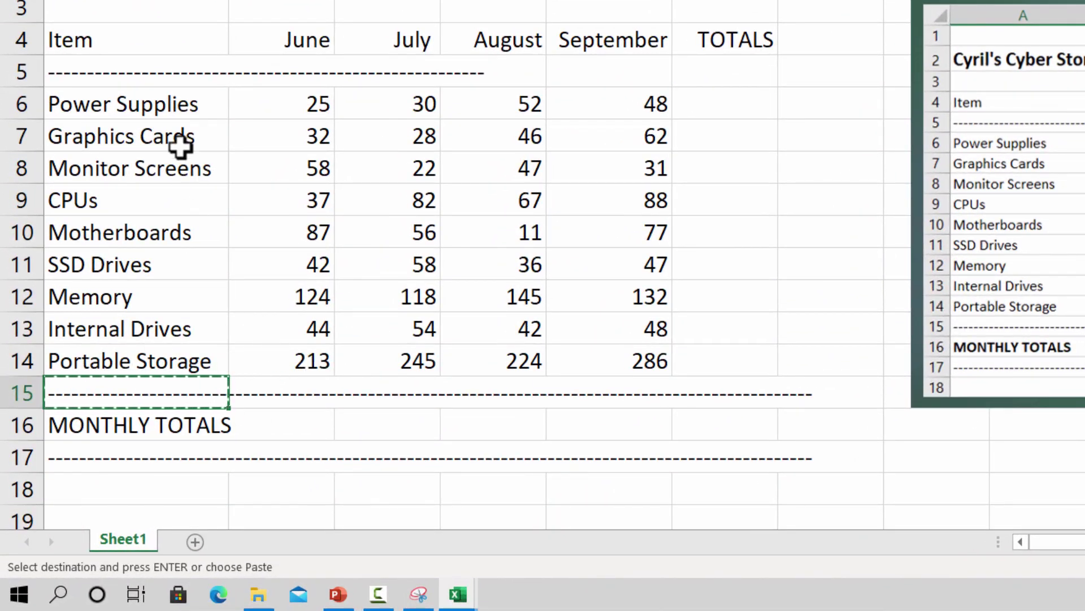
{"action": "left_click", "coordinate": [163, 72]}
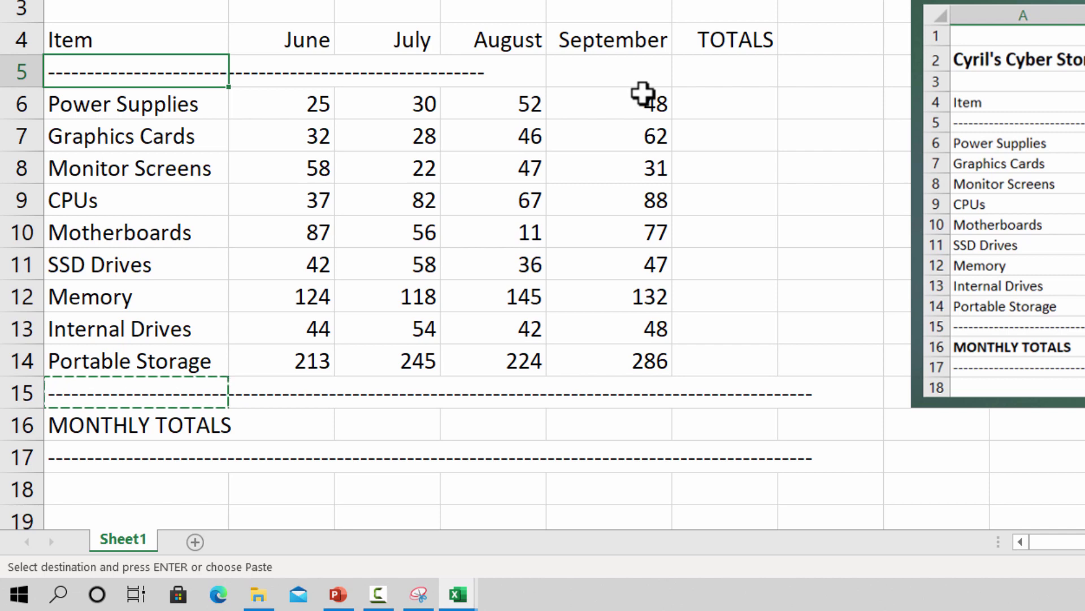
{"action": "key", "text": "Return"}
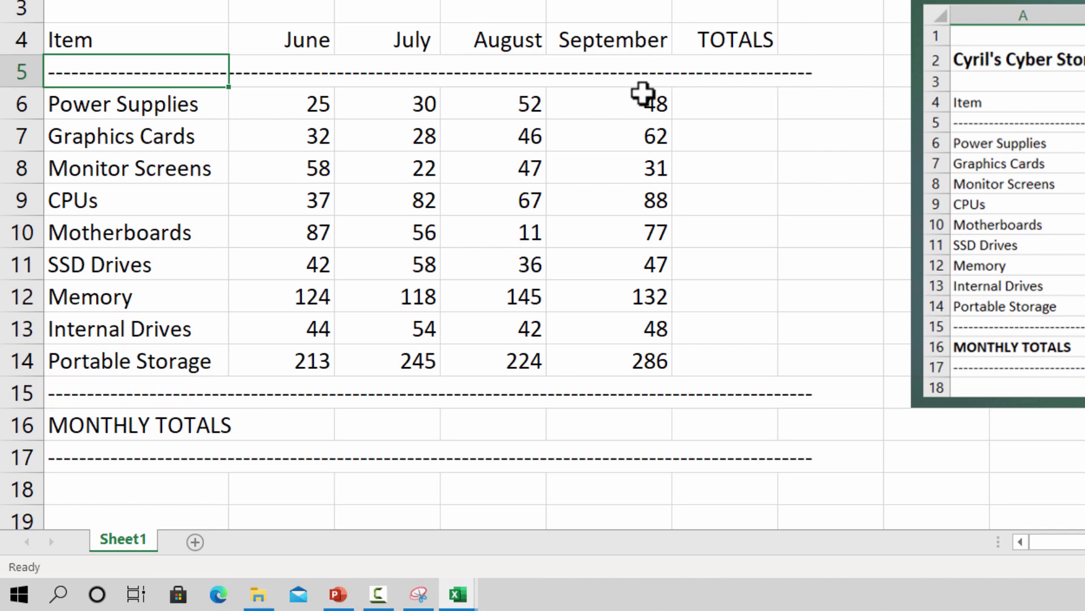
- Start editing the short dashed divider in cell A17
{"action": "left_click", "coordinate": [204, 398]}
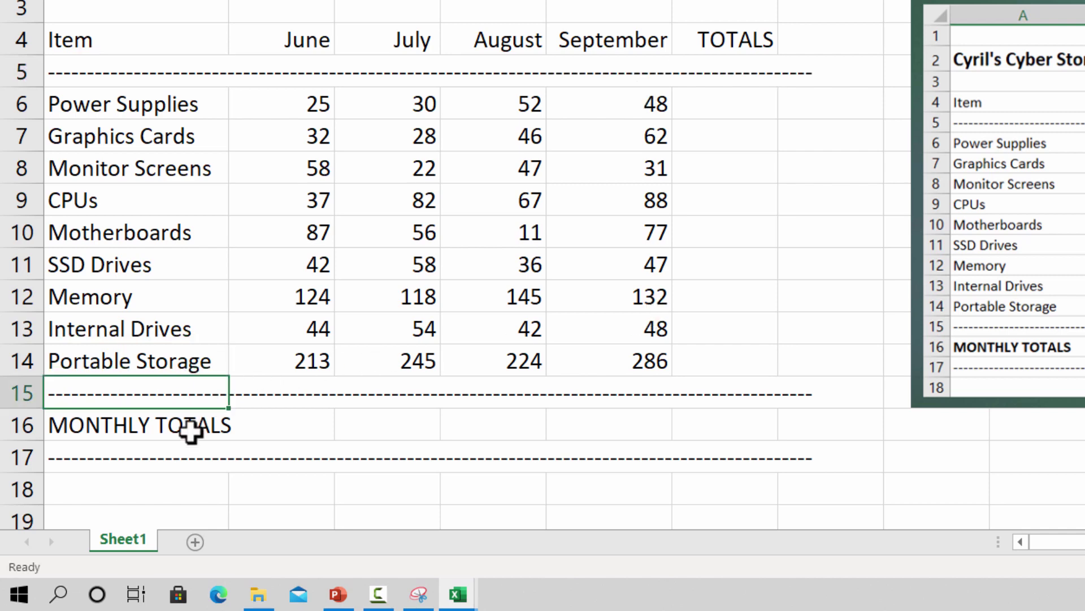
{"action": "left_click", "coordinate": [191, 451]}
{"action": "key", "text": "F2"}
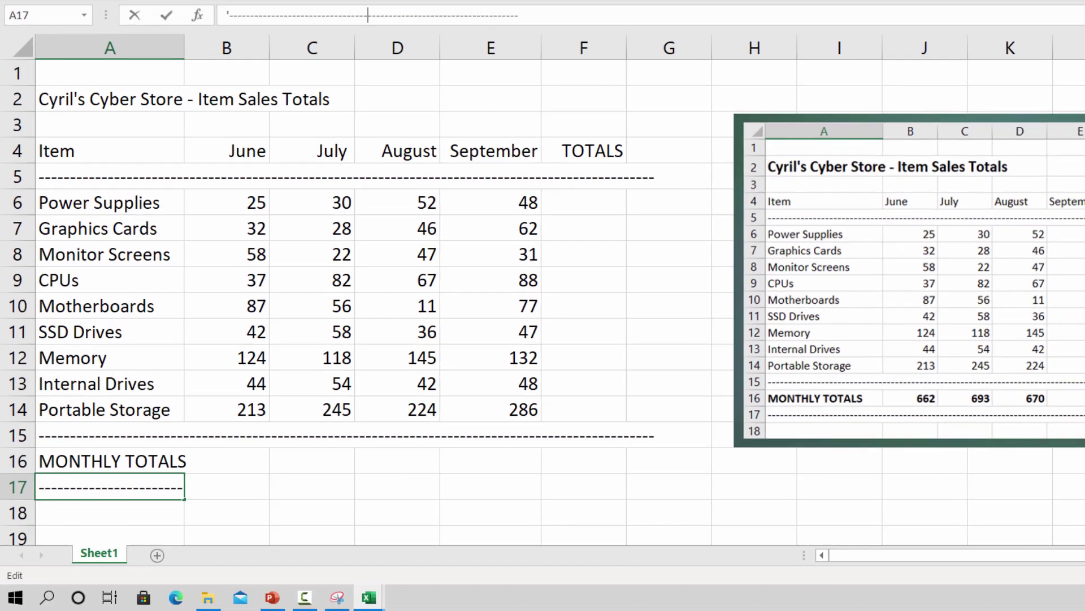
- Copy the full-width dashes from A15 with Ctrl+C and paste them into A17
{"action": "key", "text": "Return"}
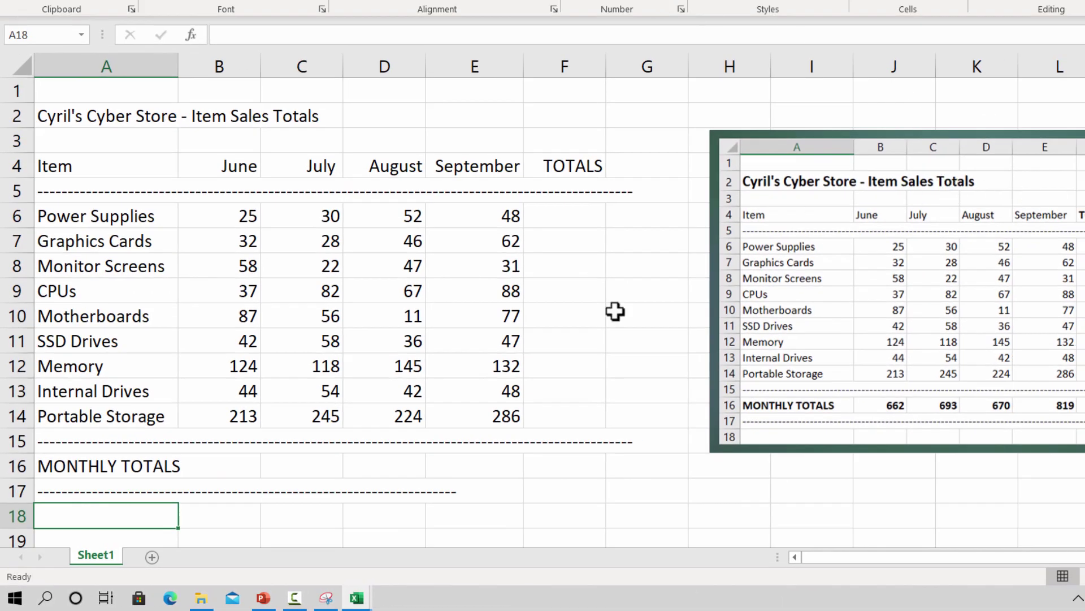
{"action": "left_click", "coordinate": [528, 433]}
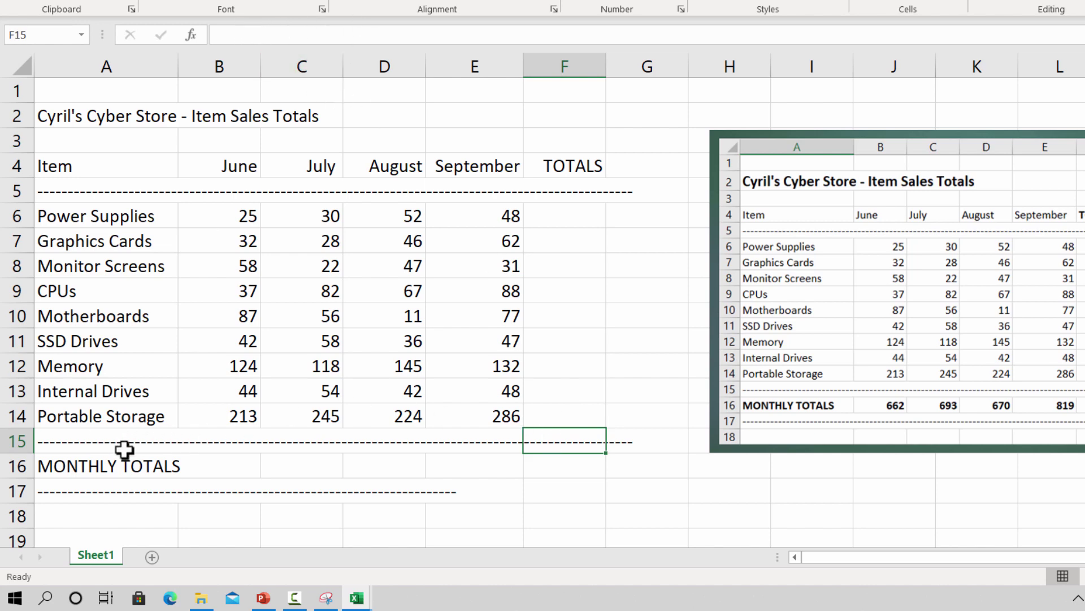
{"action": "left_click", "coordinate": [82, 447]}
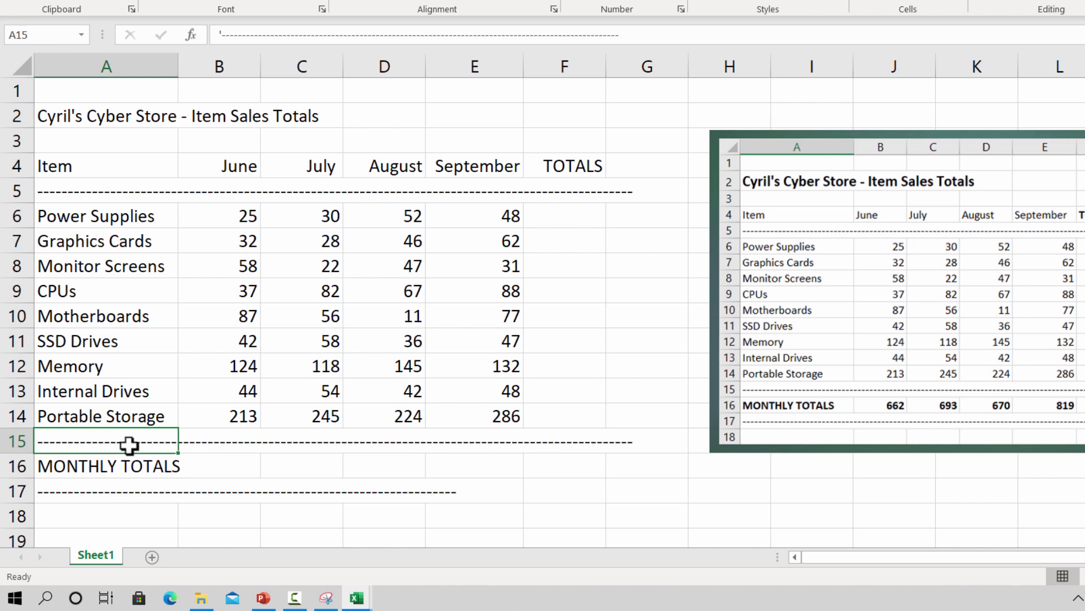
{"action": "key", "text": "ctrl+c"}
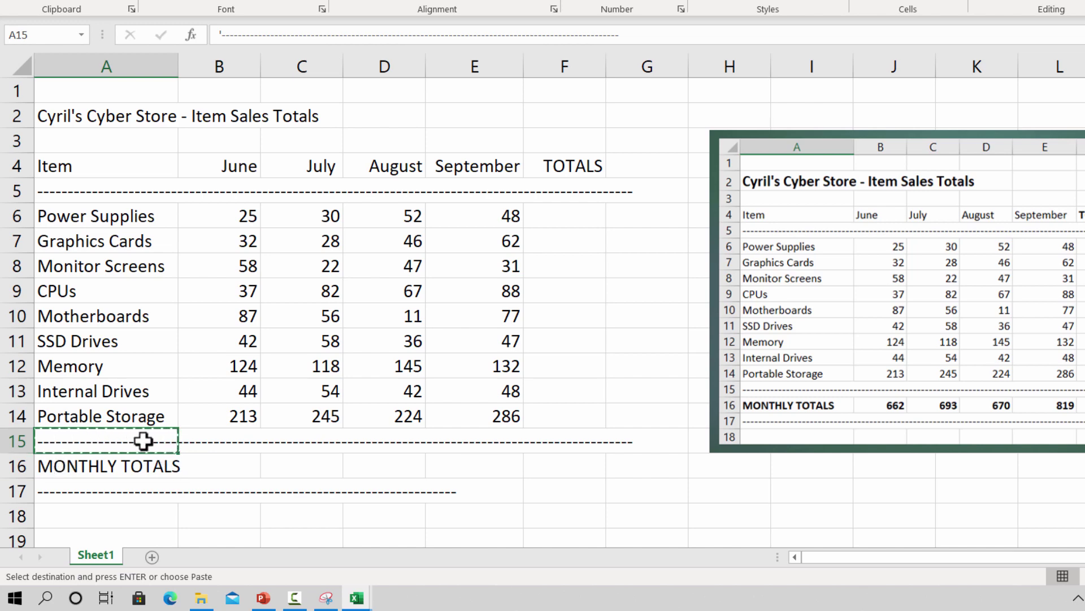
{"action": "left_click", "coordinate": [102, 490]}
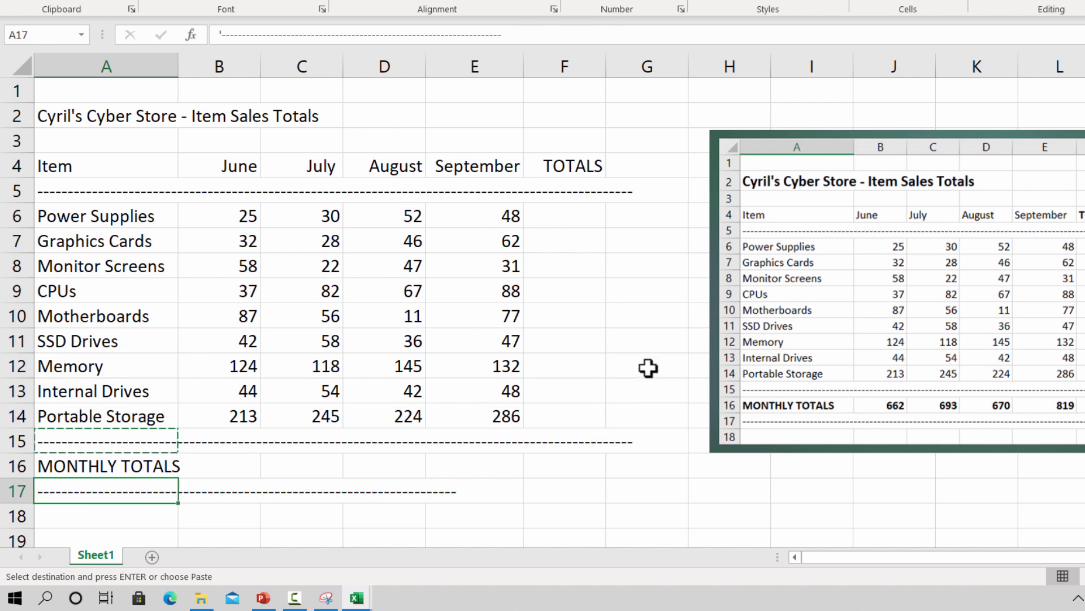
{"action": "key", "text": "Return"}
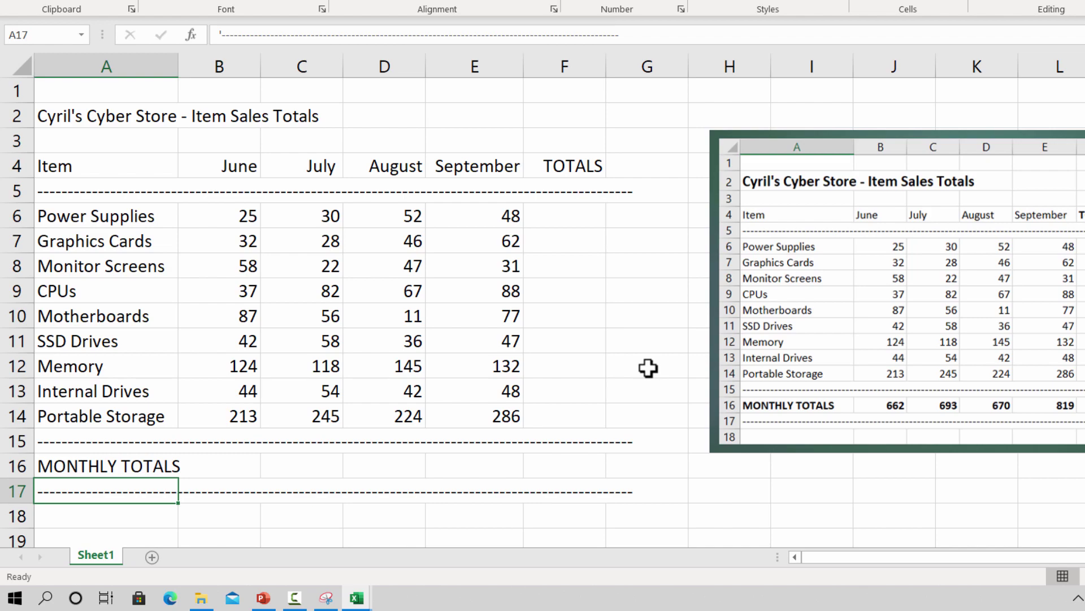
{"action": "left_click", "coordinate": [246, 418]}
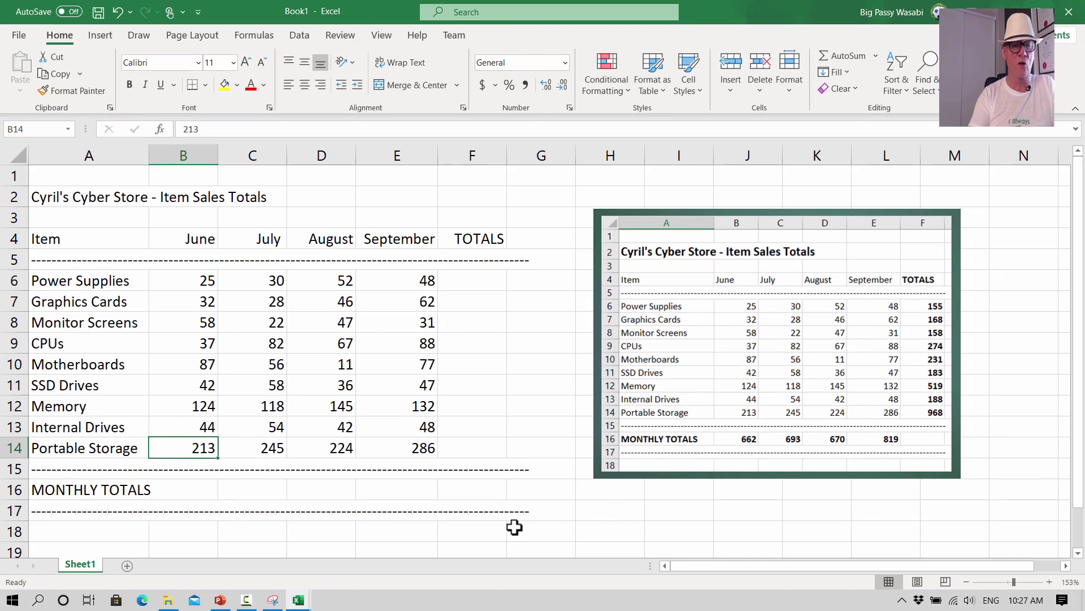
{"action": "key", "text": "ctrl+c"}
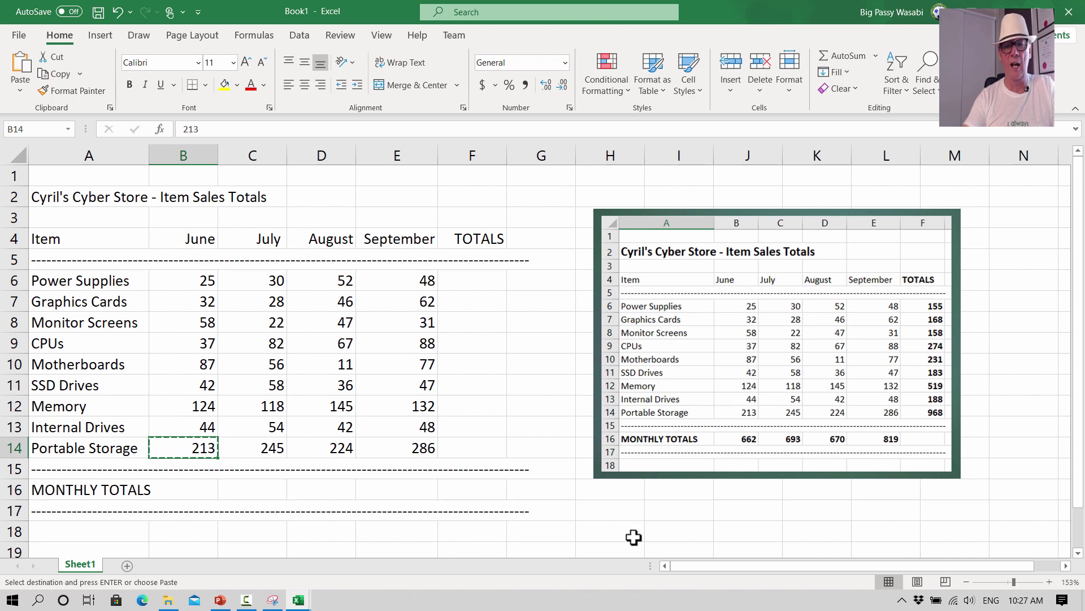
{"action": "left_click", "coordinate": [544, 363]}
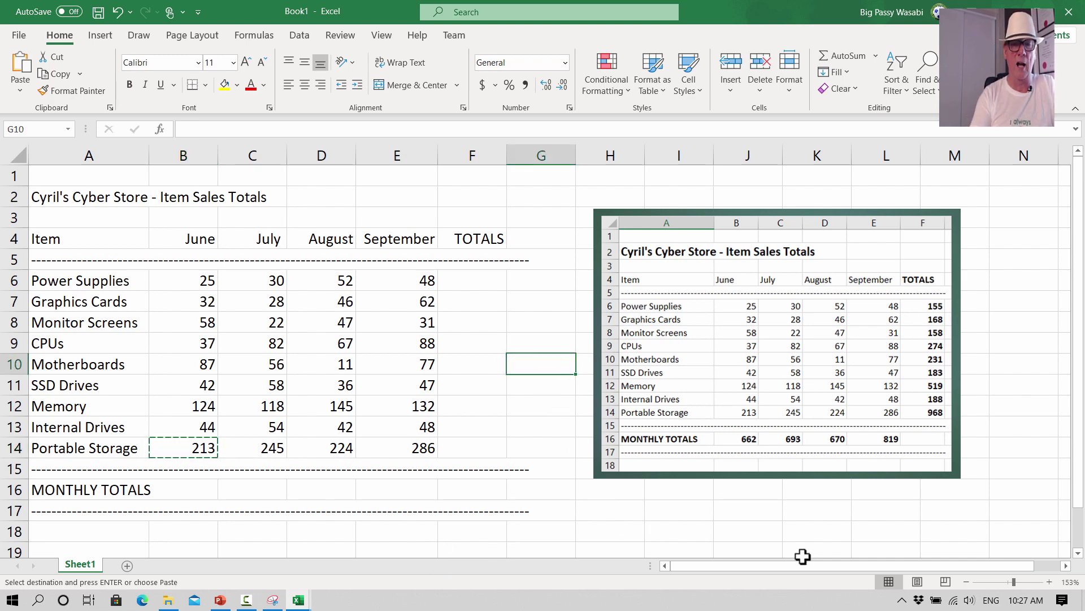
{"action": "key", "text": "Return"}
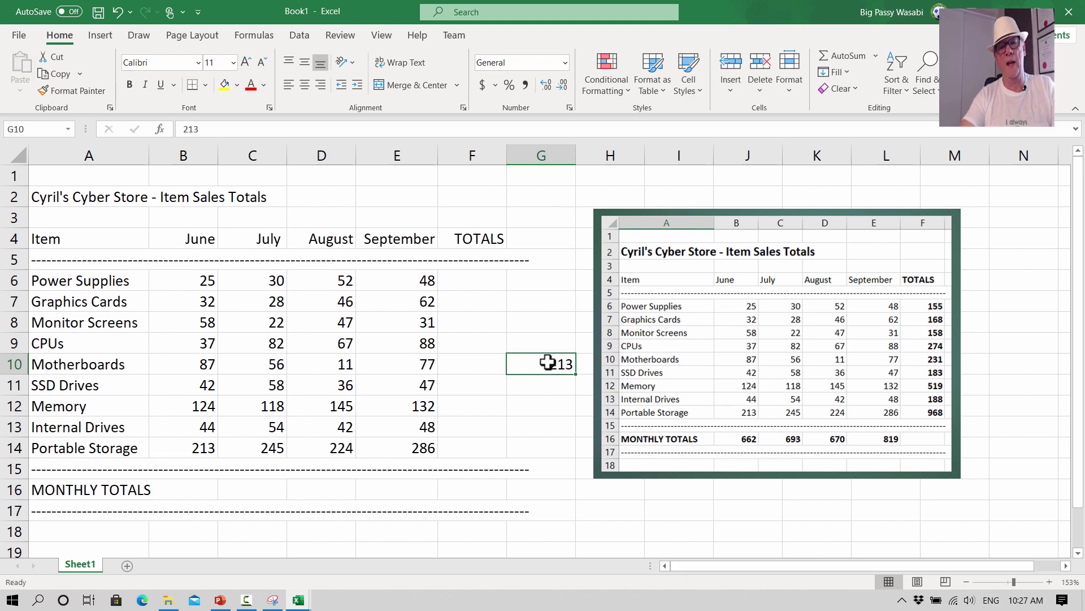
{"action": "left_click", "coordinate": [552, 382]}
{"action": "left_click", "coordinate": [550, 362]}
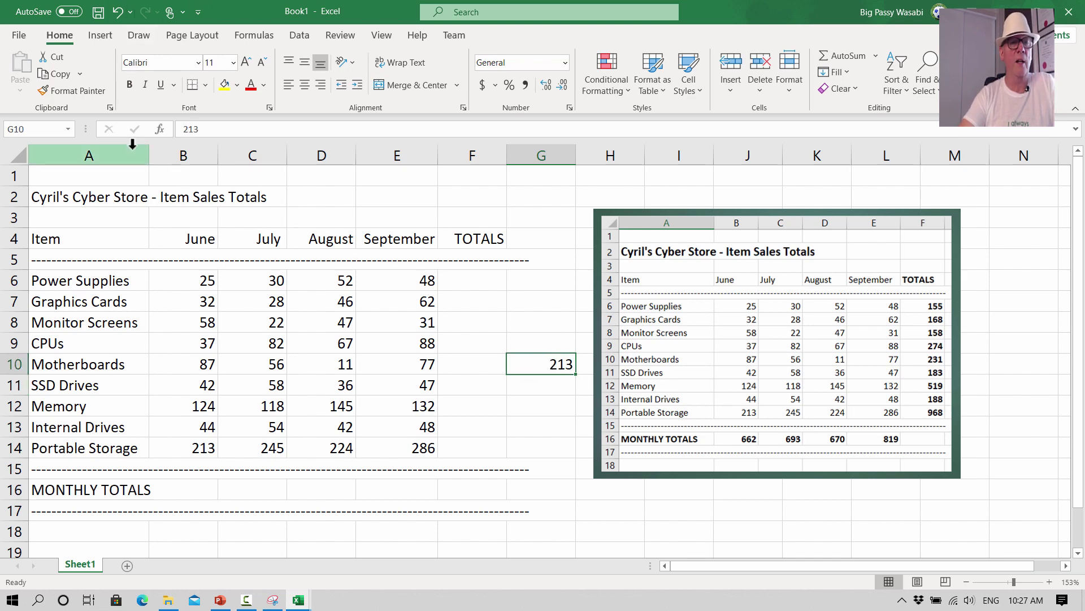
{"action": "right_click", "coordinate": [514, 363]}
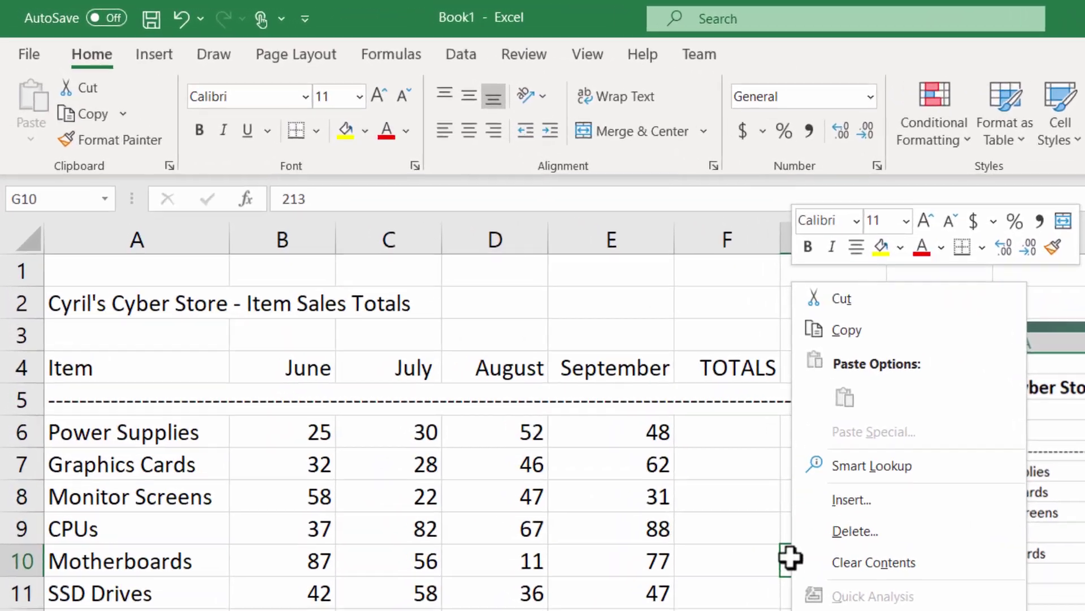
{"action": "left_click", "coordinate": [878, 563]}
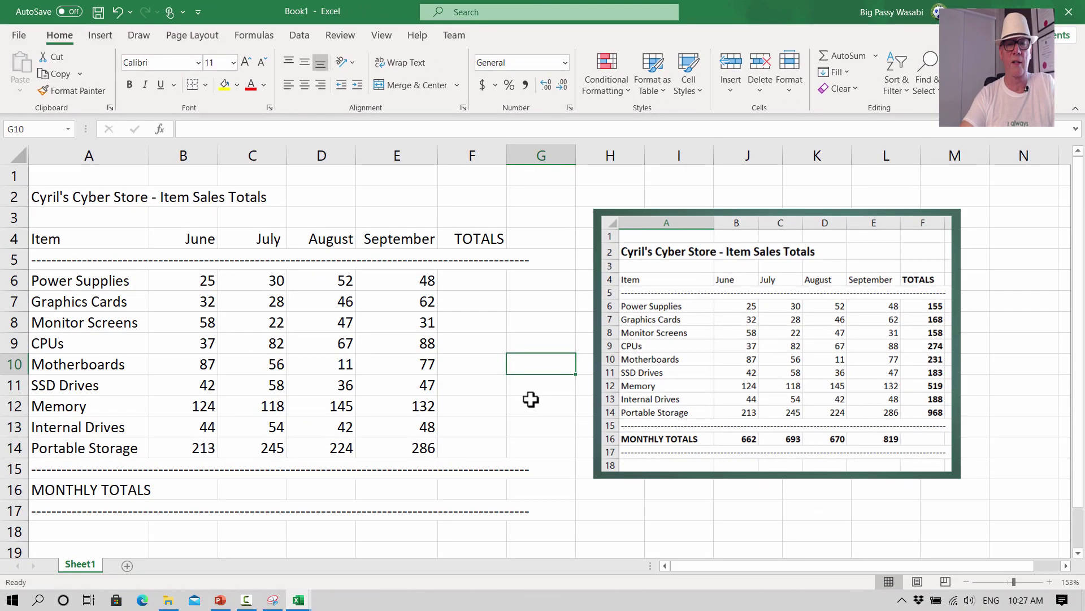
{"action": "left_click", "coordinate": [769, 583]}
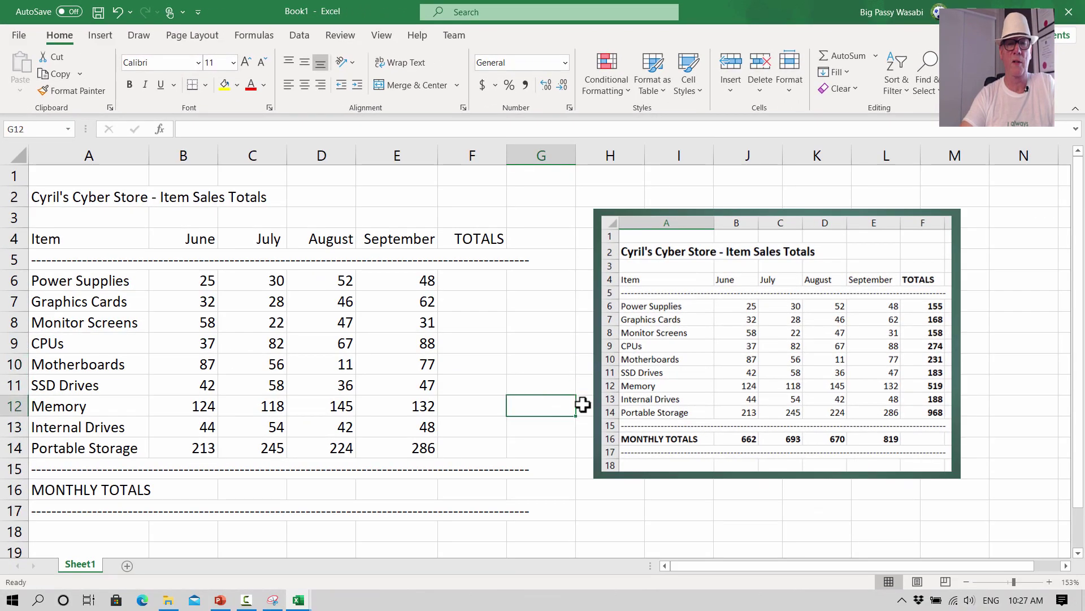
{"action": "left_click_drag", "start_coordinate": [418, 284], "coordinate": [424, 451]}
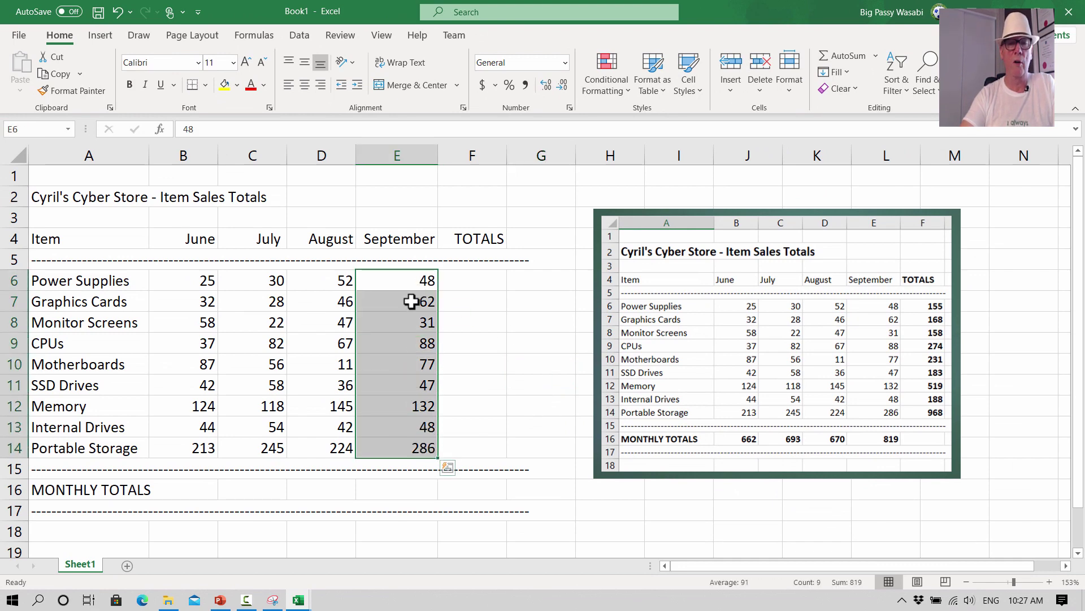
{"action": "left_click", "coordinate": [417, 277]}
{"action": "left_click_drag", "start_coordinate": [419, 315], "coordinate": [436, 449]}
{"action": "right_click", "coordinate": [397, 337]}
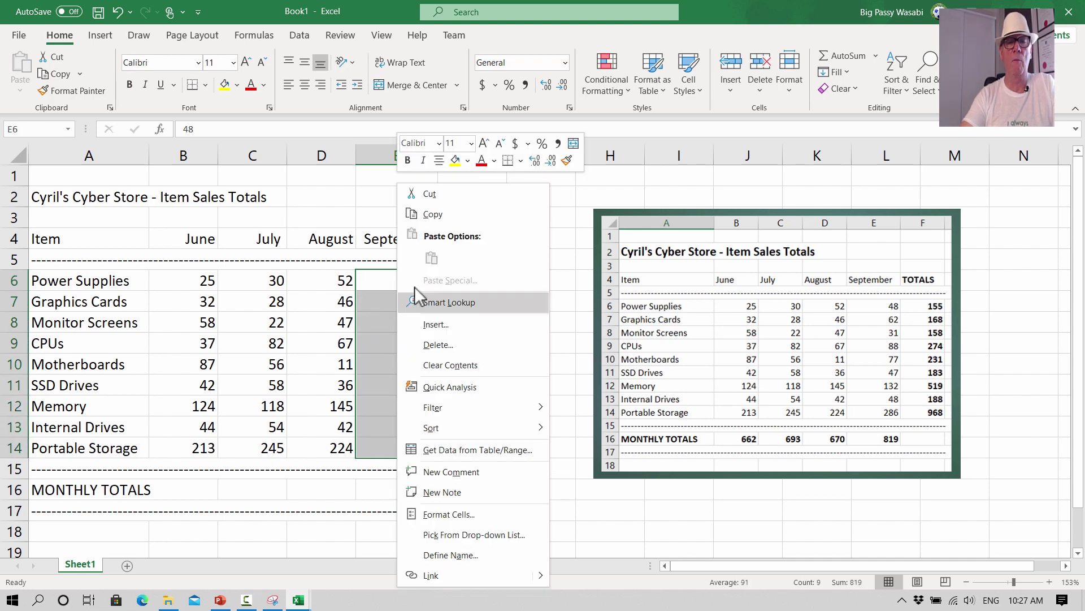
{"action": "left_click", "coordinate": [439, 216]}
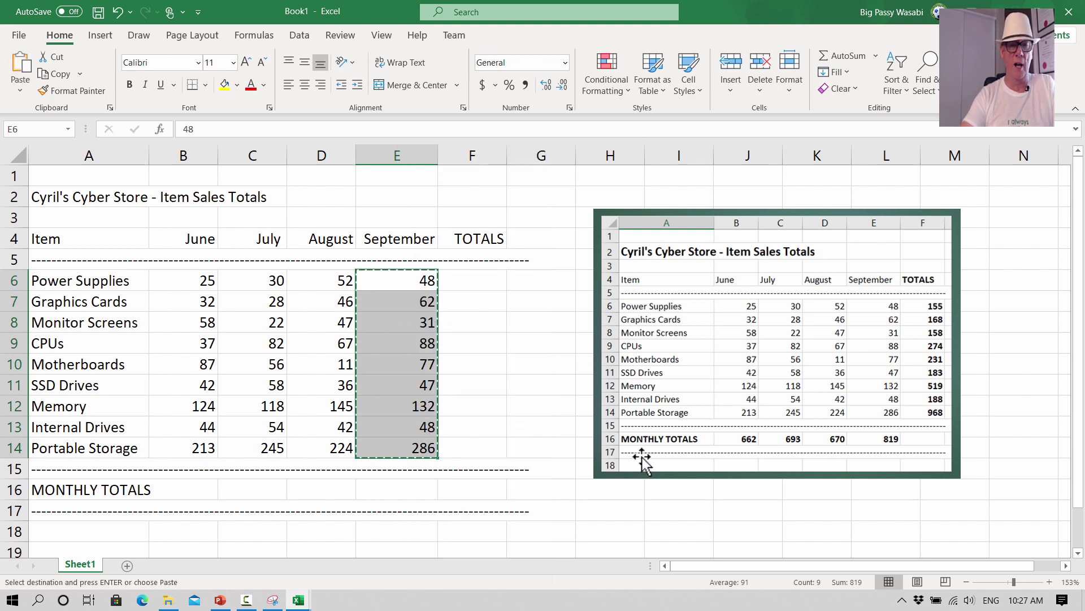
{"action": "left_click", "coordinate": [541, 287]}
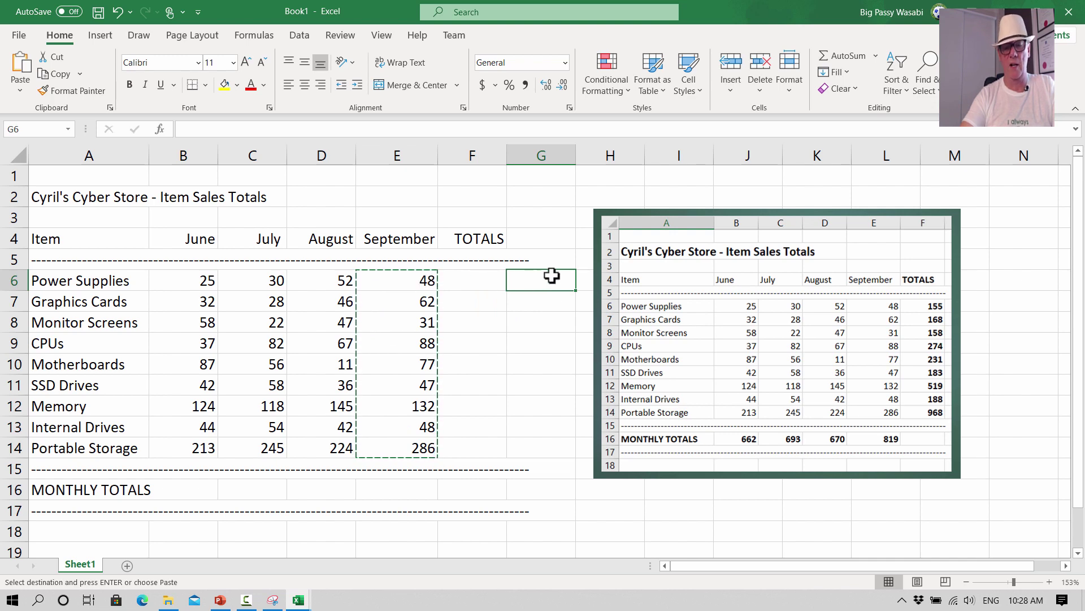
{"action": "key", "text": "Return"}
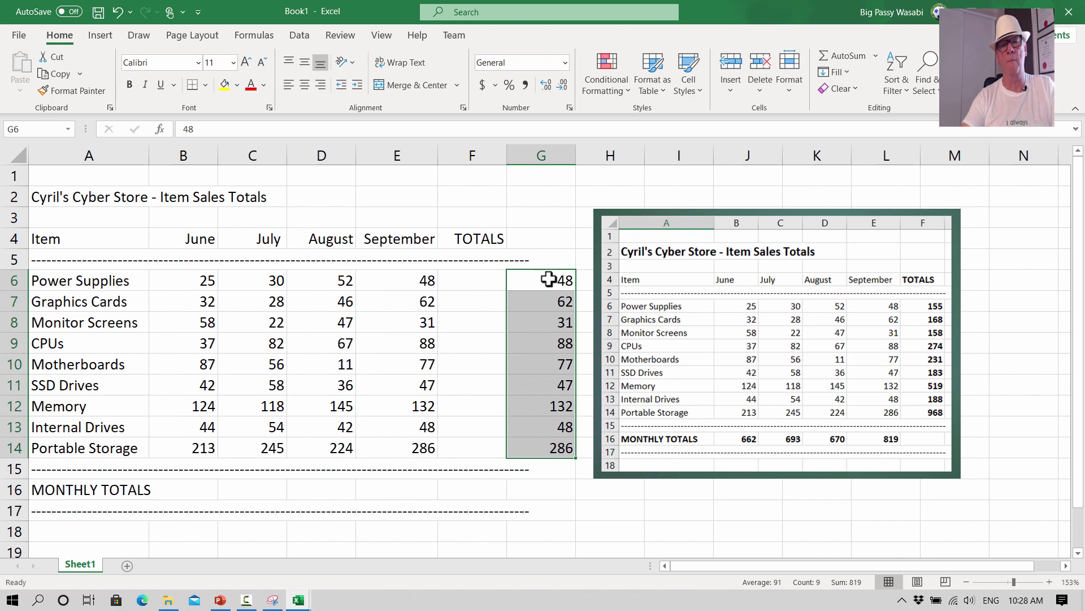
{"action": "key", "text": "Down"}
{"action": "key", "text": "Left"}
{"action": "key", "text": "Down"}
{"action": "key", "text": "Up"}
{"action": "key", "text": "Right"}
{"action": "key", "text": "Up"}
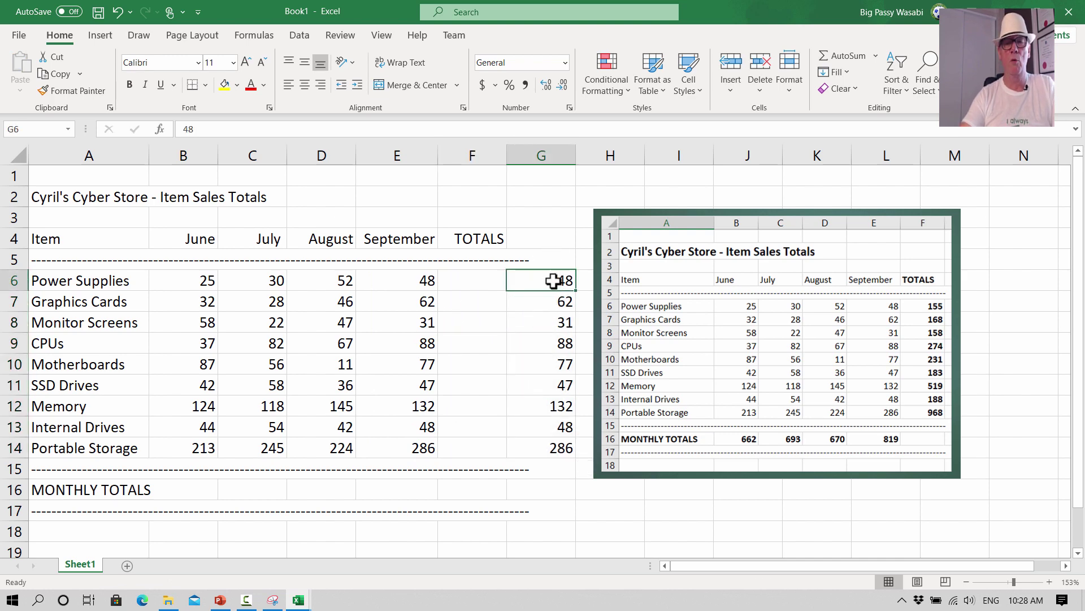
{"action": "left_click_drag", "start_coordinate": [552, 280], "coordinate": [562, 443]}
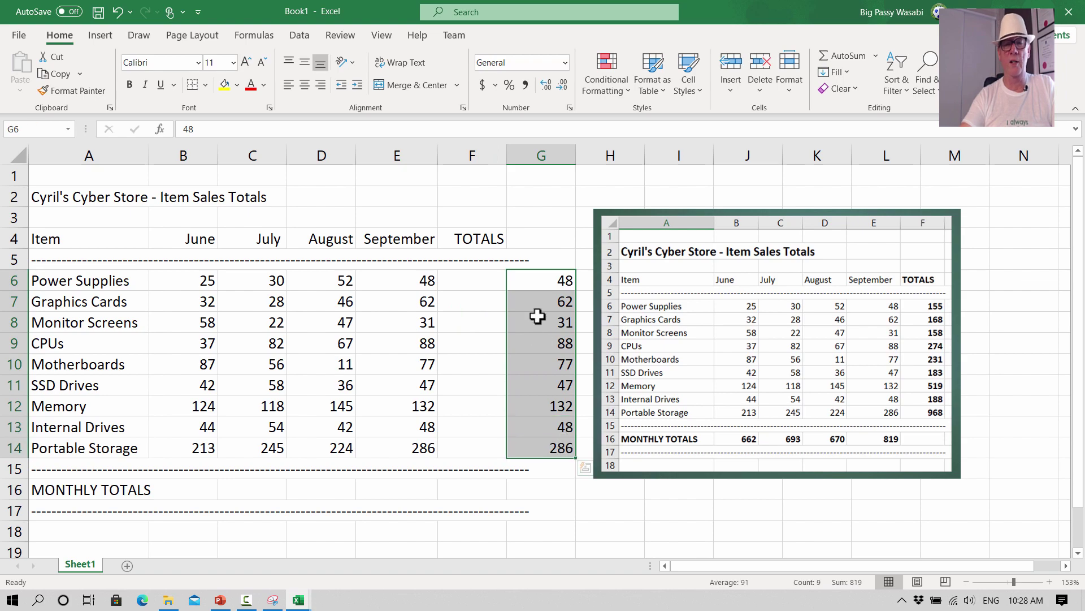
{"action": "right_click", "coordinate": [565, 331]}
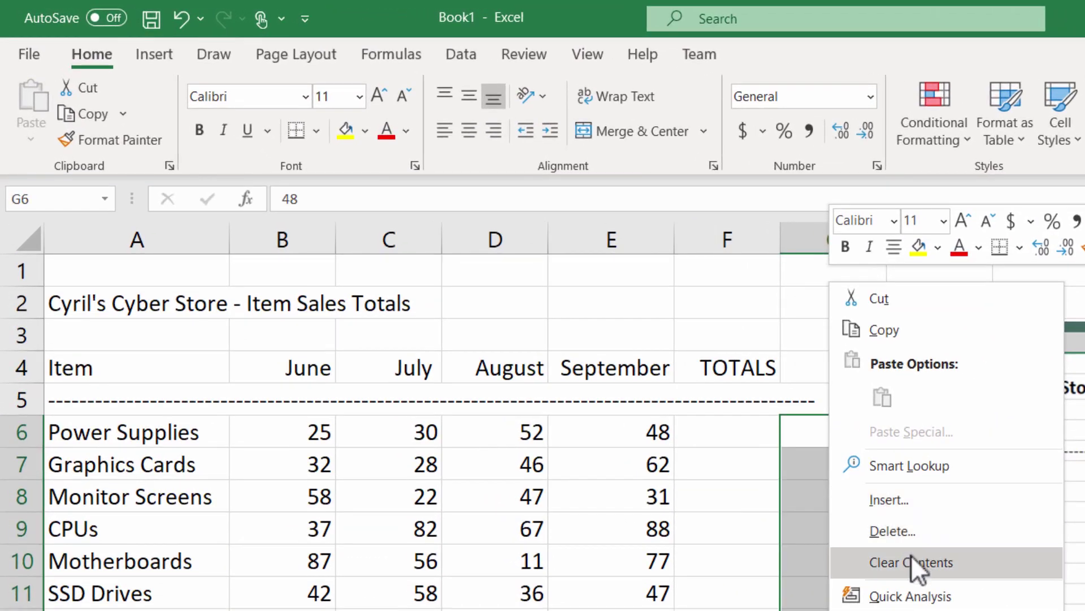
{"action": "left_click", "coordinate": [912, 558]}
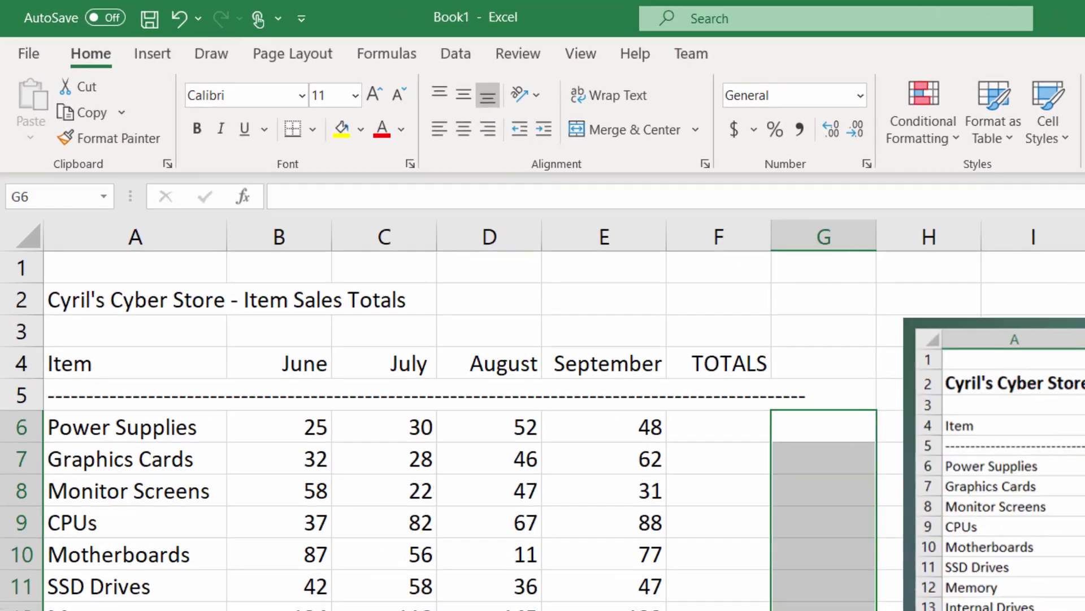
{"action": "left_click", "coordinate": [927, 608]}
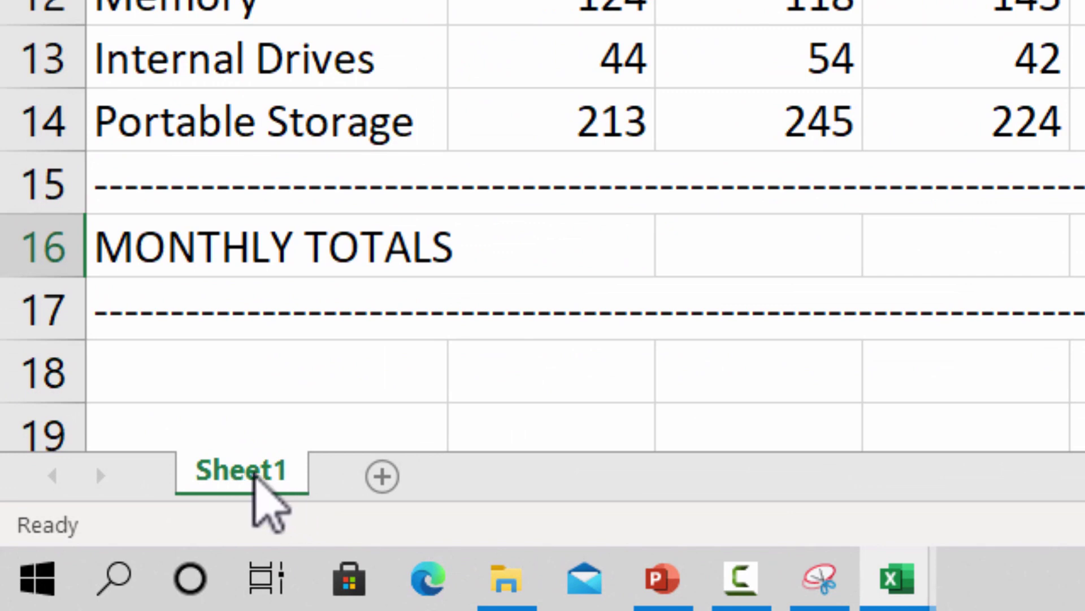
- Rename the Sheet1 tab to 'Cyrils', correcting the mistyped 'Cycrils'
{"action": "double_click", "coordinate": [255, 474]}
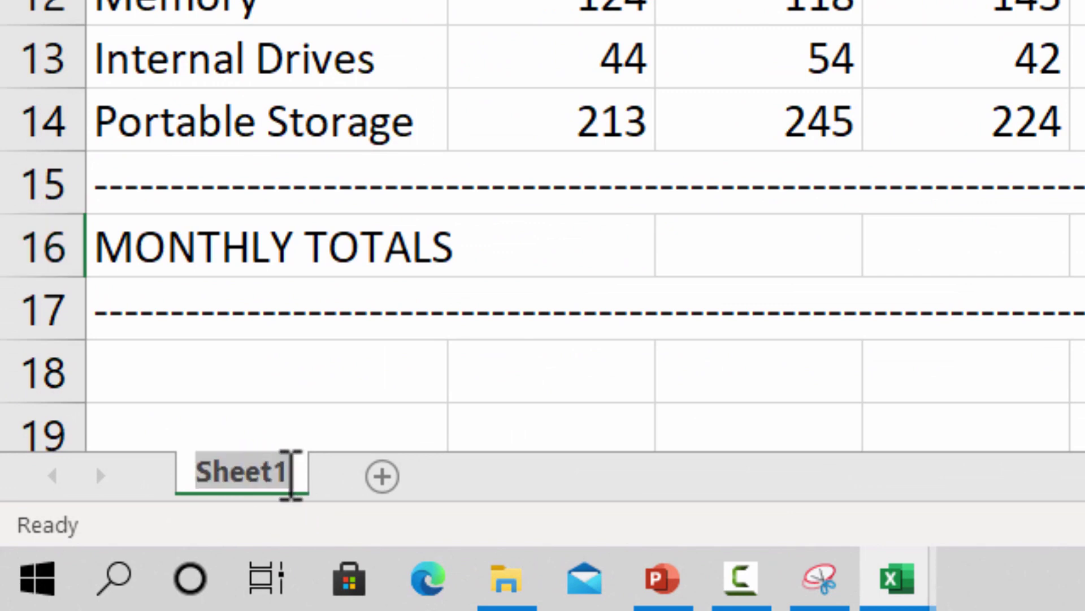
{"action": "key", "text": "BackSpace"}
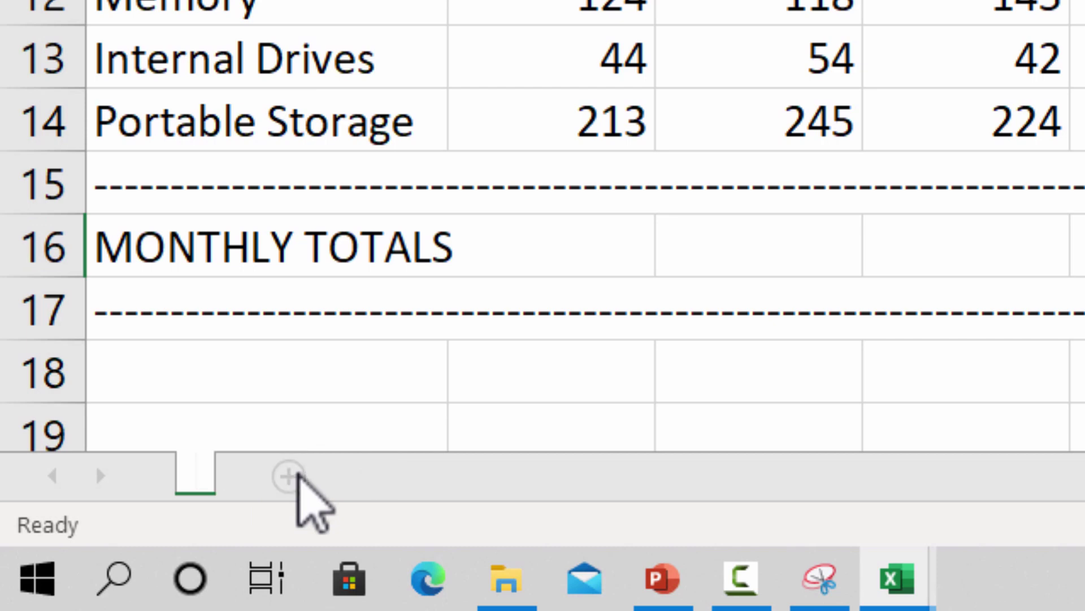
{"action": "type", "text": "Cycrils"}
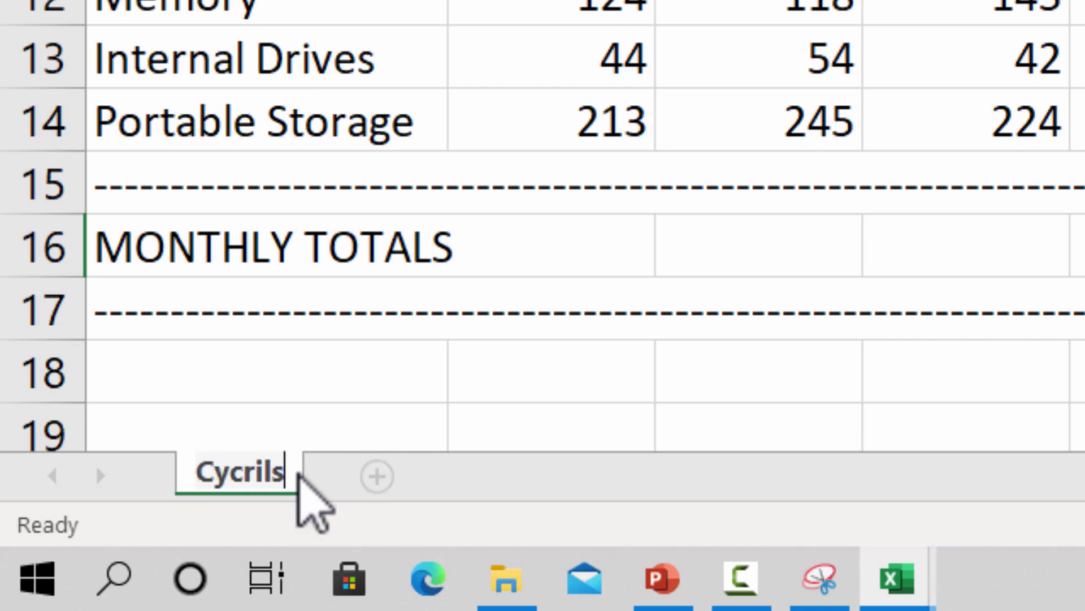
{"action": "left_click", "coordinate": [424, 359]}
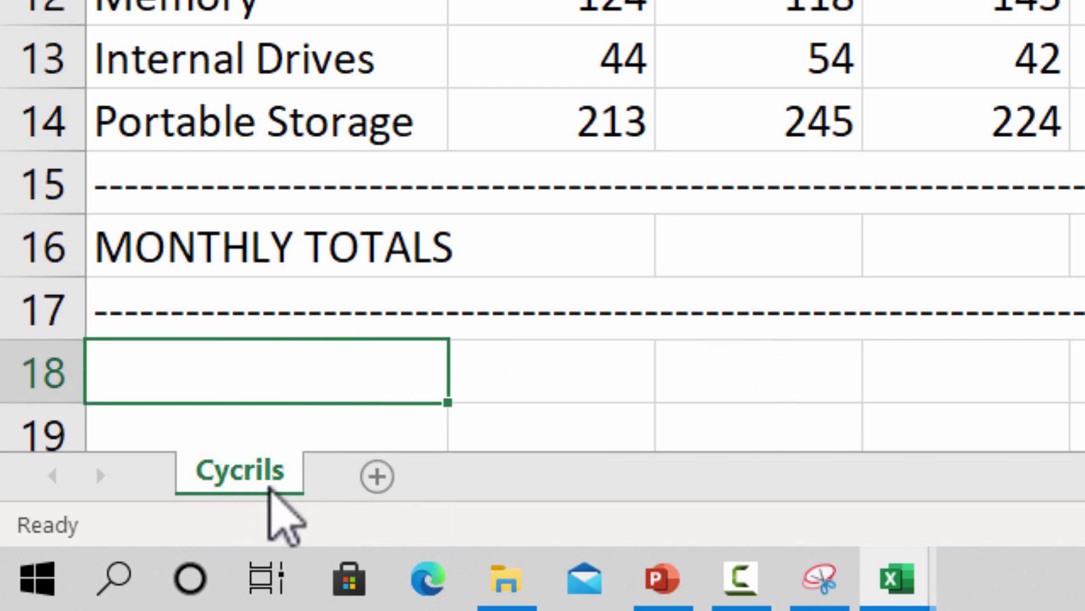
{"action": "double_click", "coordinate": [240, 474]}
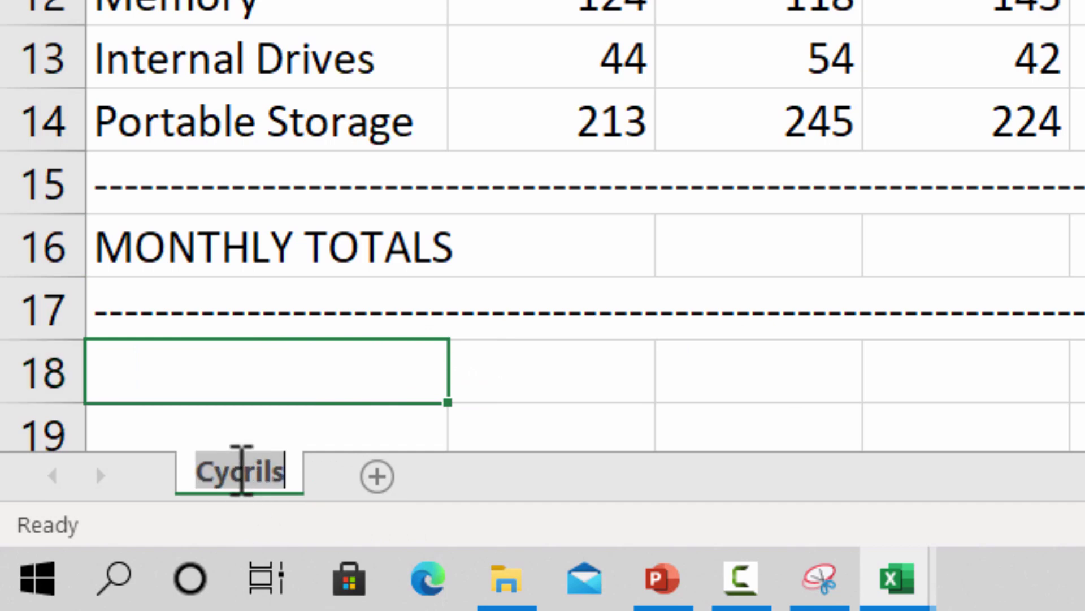
{"action": "left_click", "coordinate": [247, 474]}
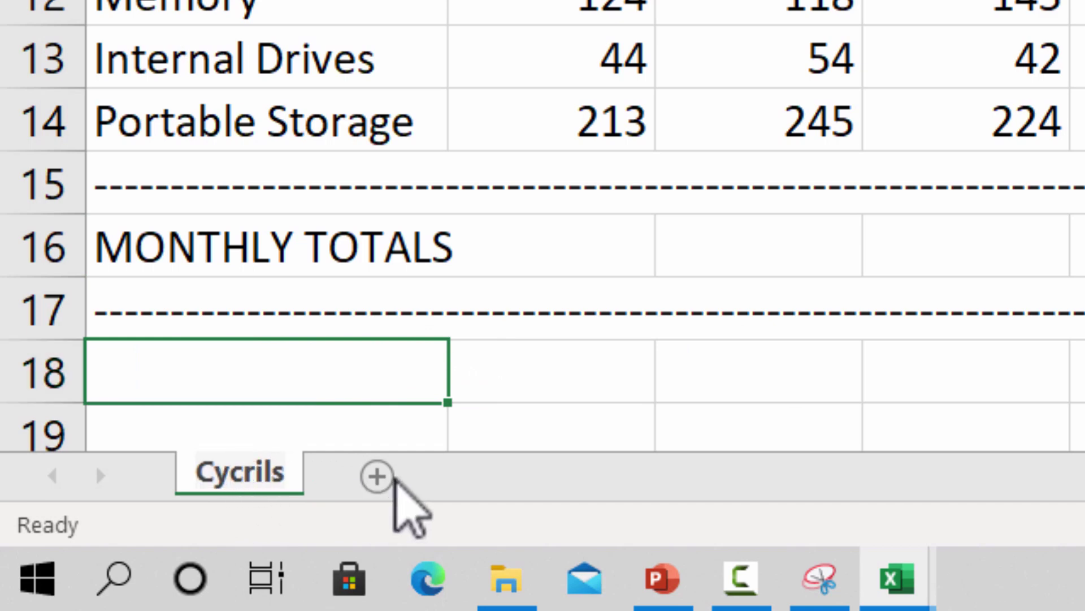
{"action": "key", "text": "BackSpace"}
{"action": "left_click", "coordinate": [662, 369]}
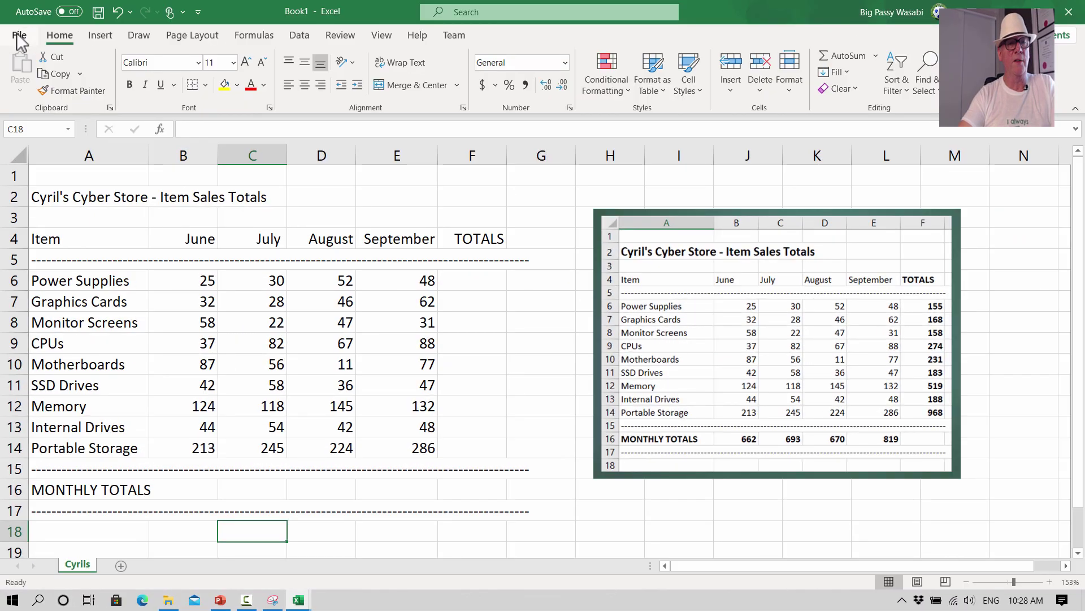
{"action": "left_click", "coordinate": [19, 36]}
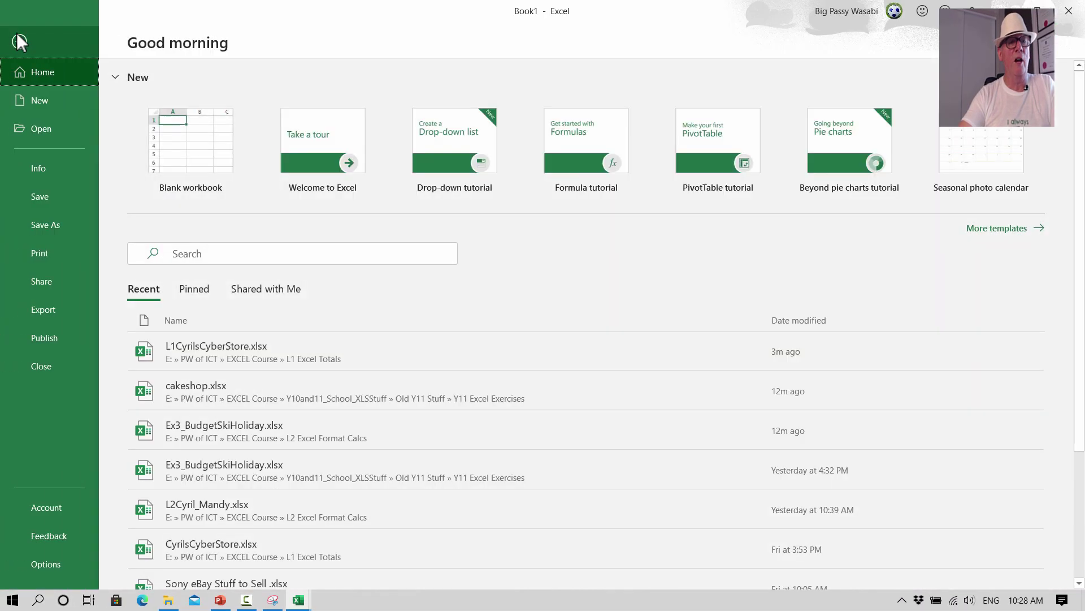
{"action": "left_click", "coordinate": [46, 226]}
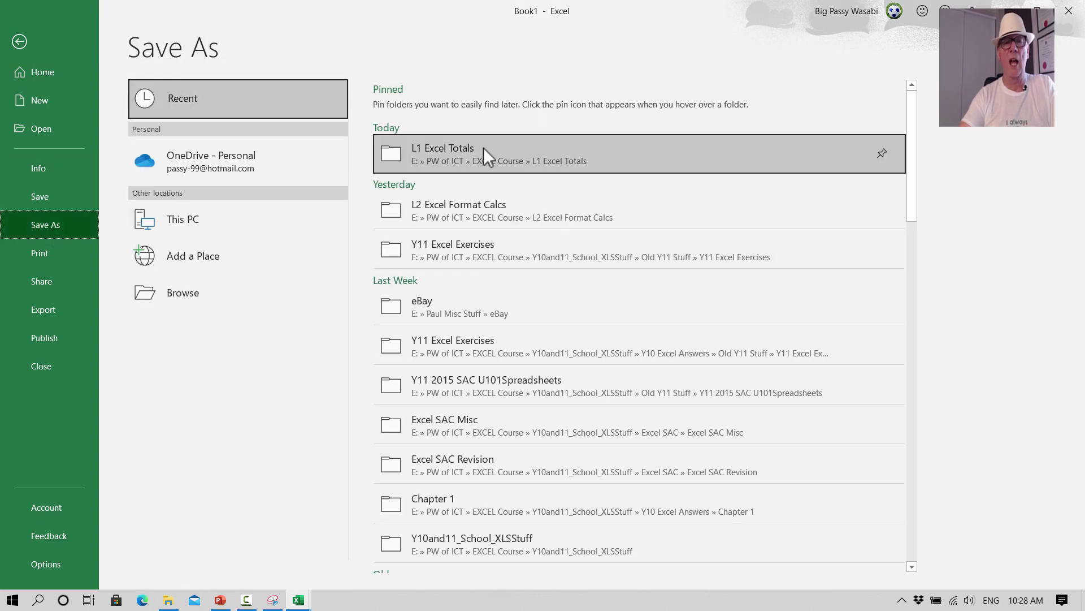
{"action": "left_click", "coordinate": [433, 148]}
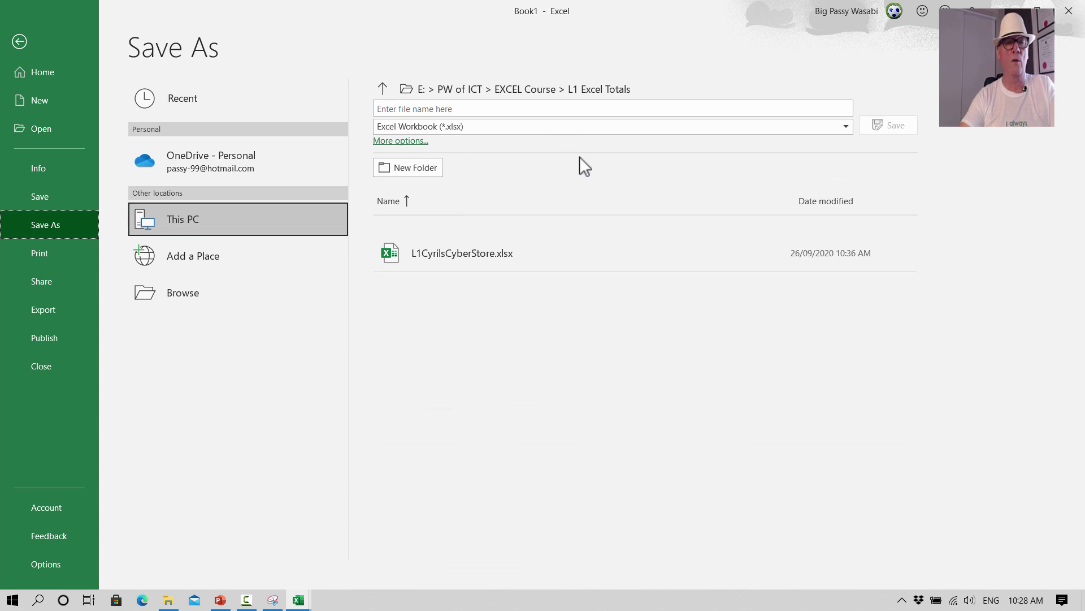
{"action": "left_click", "coordinate": [180, 220]}
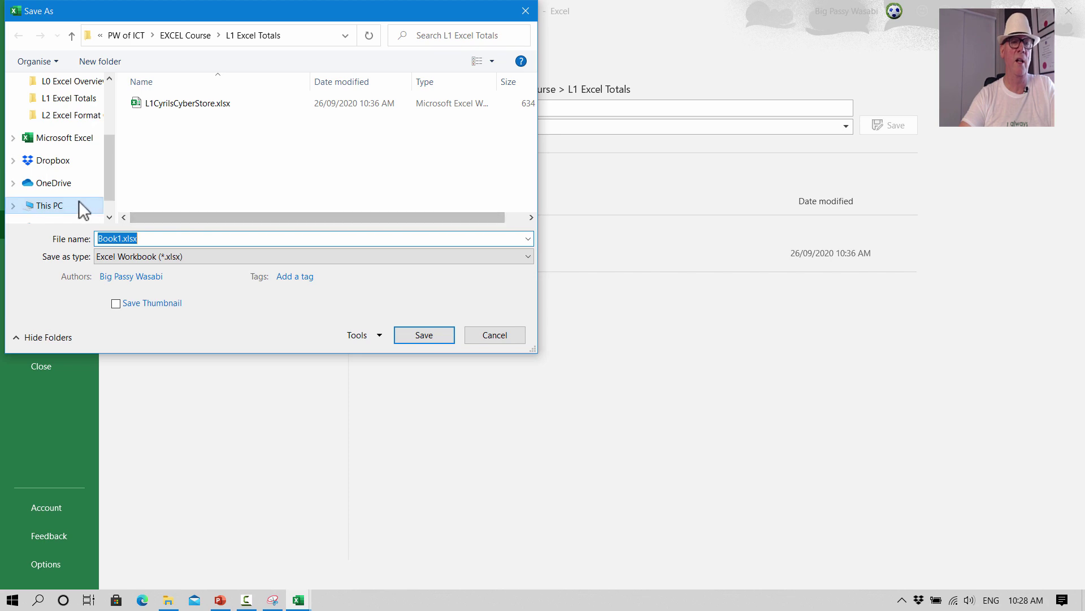
{"action": "left_click", "coordinate": [501, 334]}
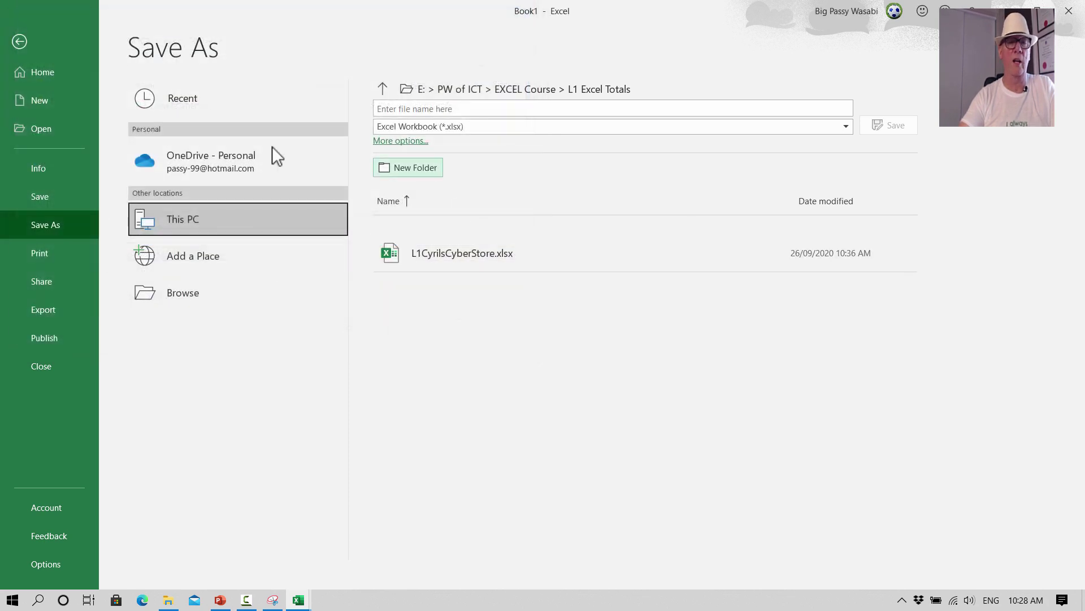
{"action": "left_click", "coordinate": [19, 41]}
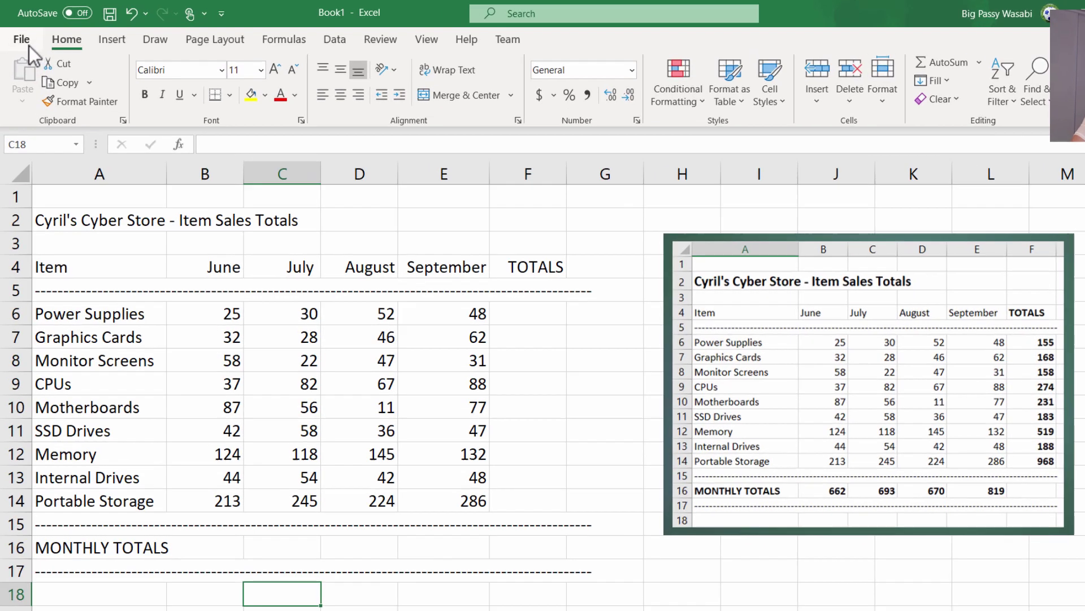
- Open the full Save As dialog from File > Save As > This PC
{"action": "left_click", "coordinate": [19, 35]}
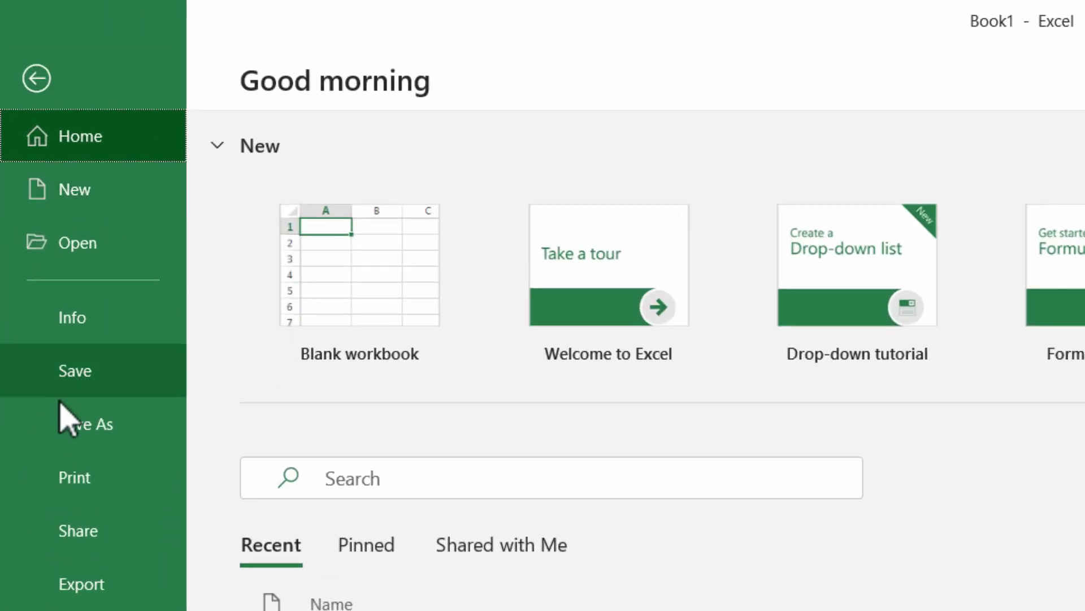
{"action": "left_click", "coordinate": [82, 444]}
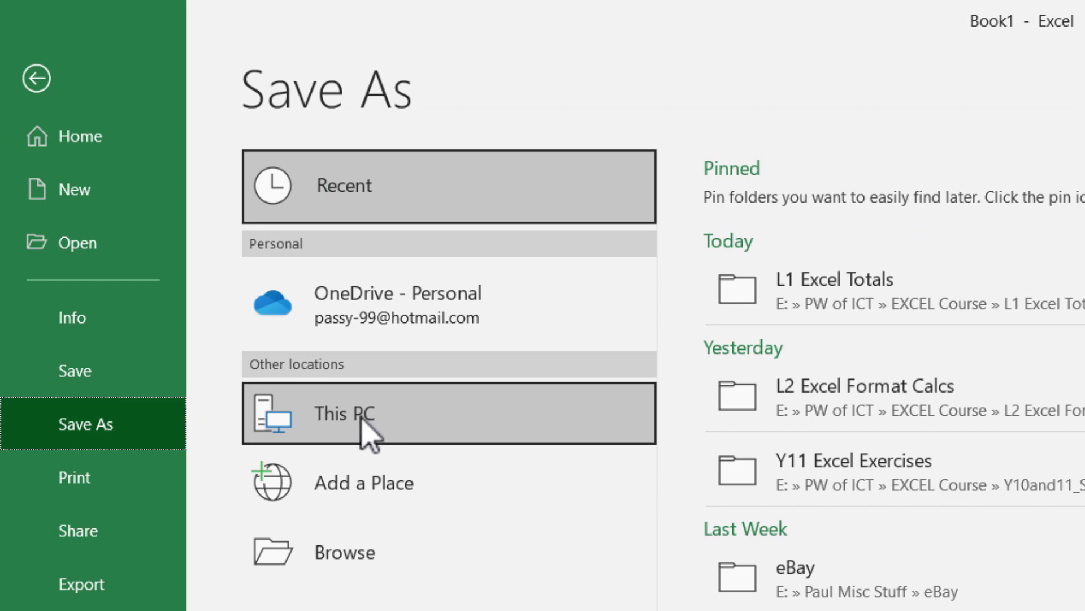
{"action": "left_click", "coordinate": [343, 415]}
{"action": "left_click", "coordinate": [343, 415]}
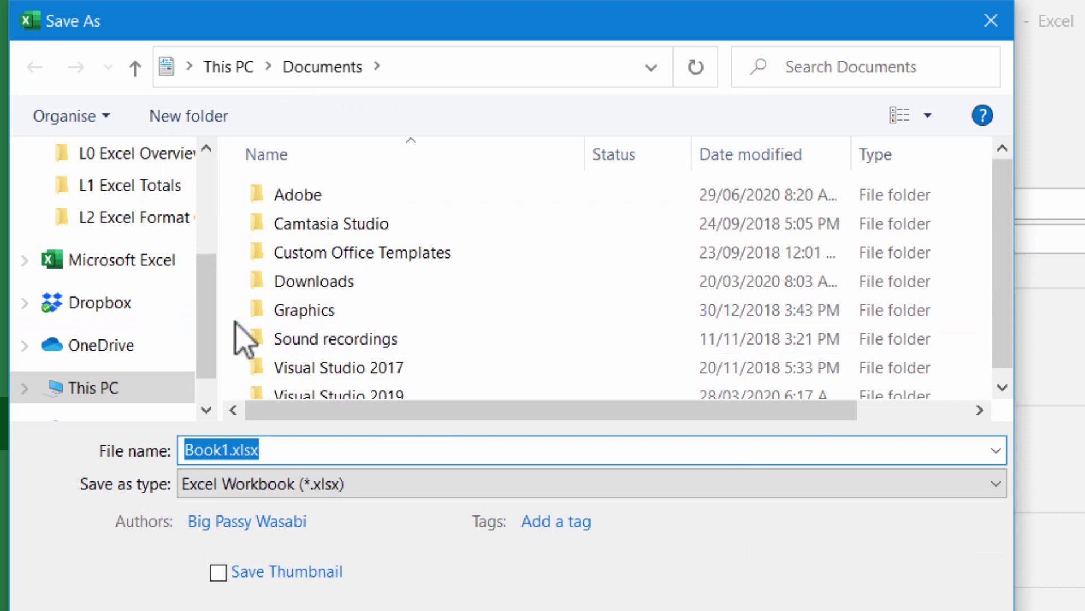
- Browse to drive E:, PW of ICT > EXCEL Course > L1 Excel Totals
{"action": "scroll", "coordinate": [184, 395], "scroll_direction": "down", "scroll_amount": 2}
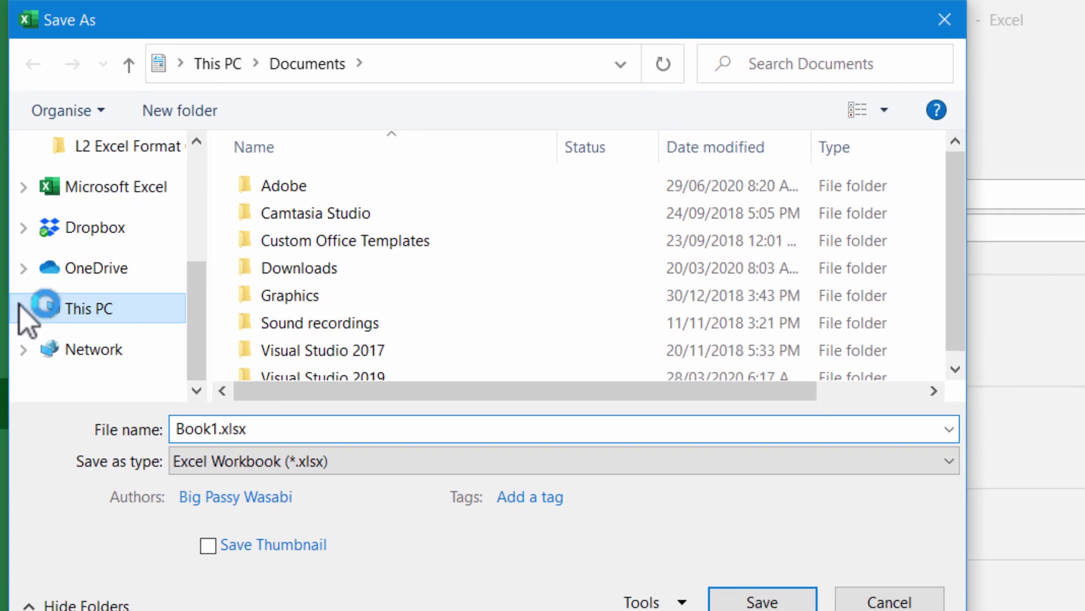
{"action": "left_click", "coordinate": [24, 323]}
{"action": "scroll", "coordinate": [110, 294], "scroll_direction": "down", "scroll_amount": 3}
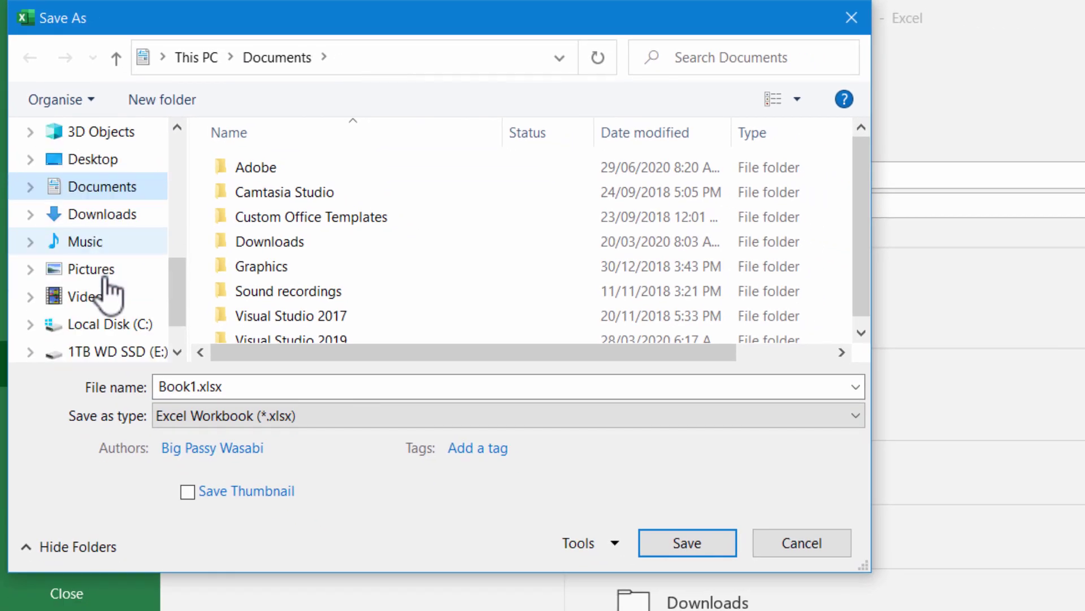
{"action": "left_click", "coordinate": [111, 317]}
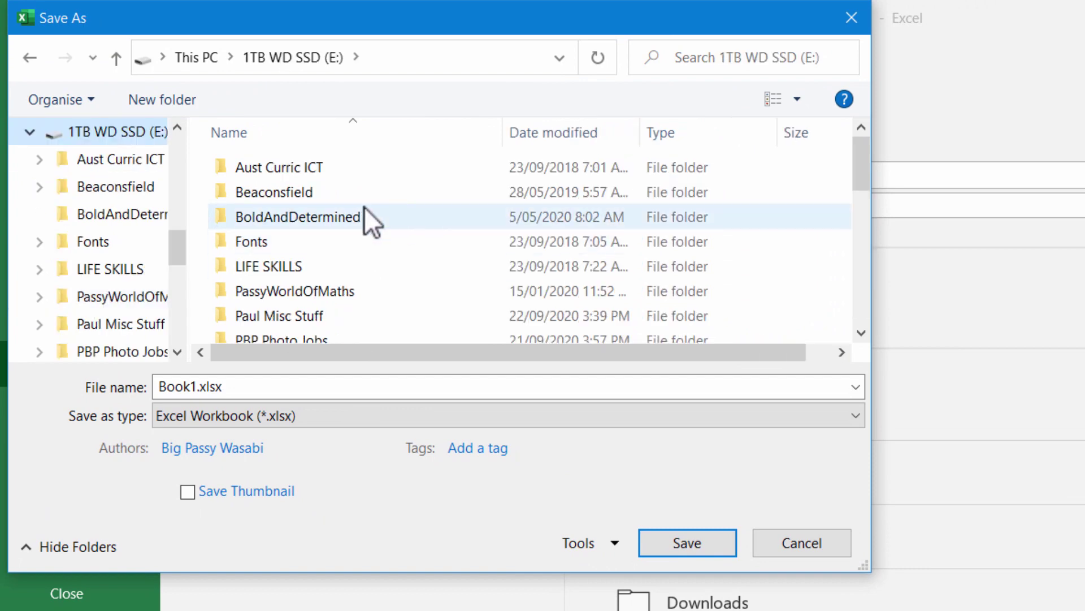
{"action": "scroll", "coordinate": [341, 209], "scroll_direction": "down", "scroll_amount": 2}
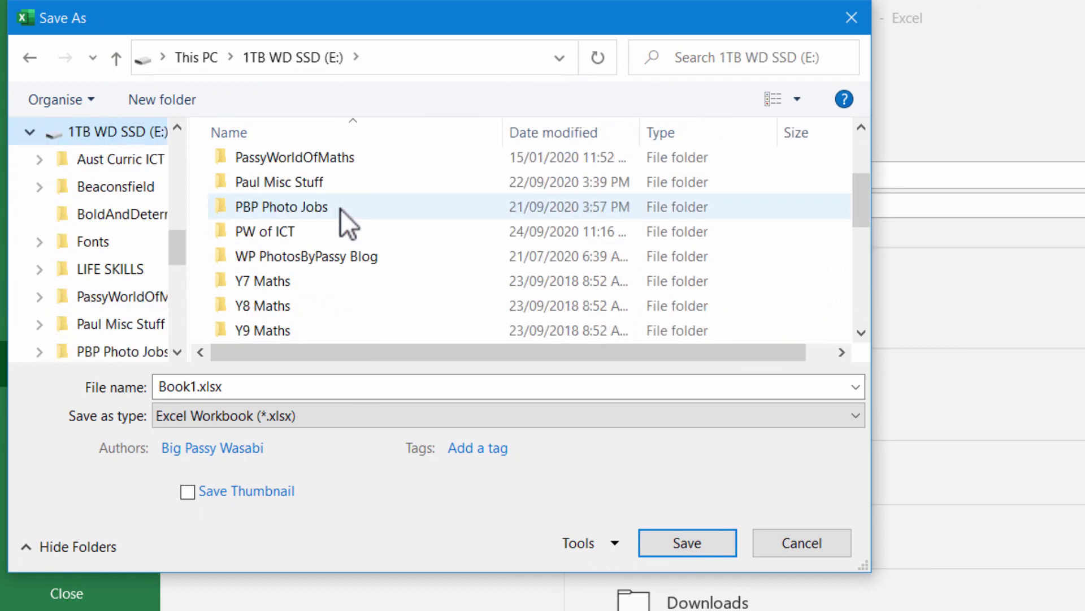
{"action": "double_click", "coordinate": [323, 227]}
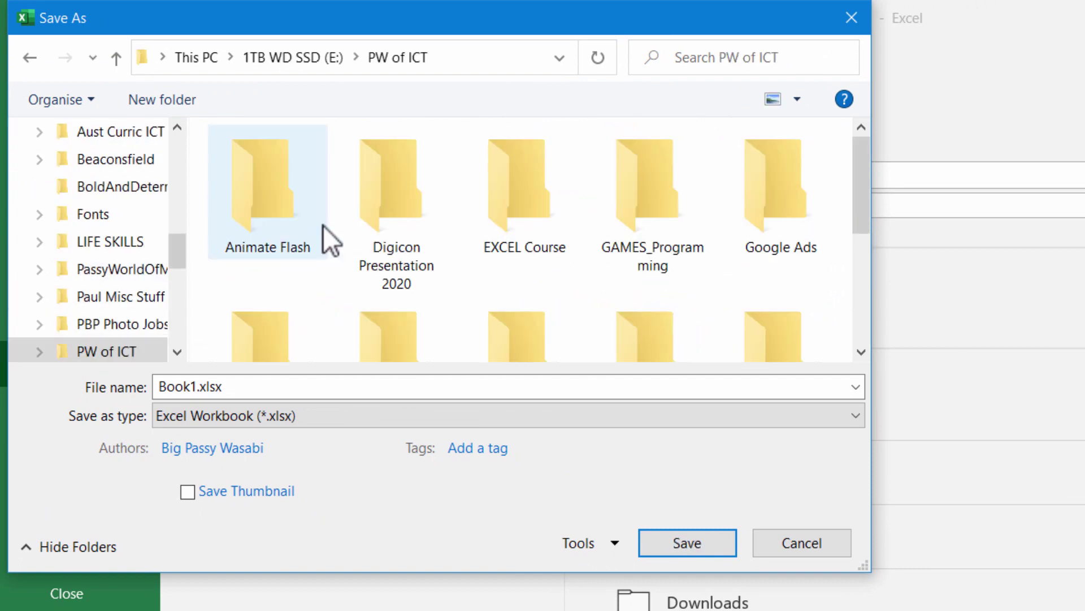
{"action": "double_click", "coordinate": [504, 225]}
{"action": "double_click", "coordinate": [379, 233]}
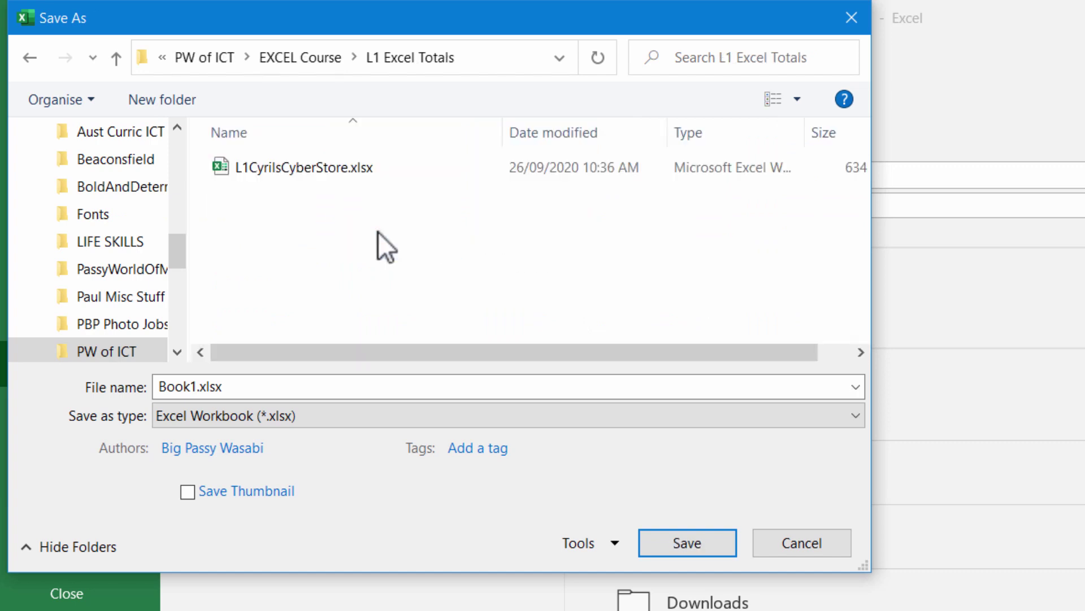
{"action": "double_click", "coordinate": [229, 387]}
- Replace the file name Book1 with CyrilShop and save as CyrilShop.xlsx
{"action": "left_click", "coordinate": [191, 386]}
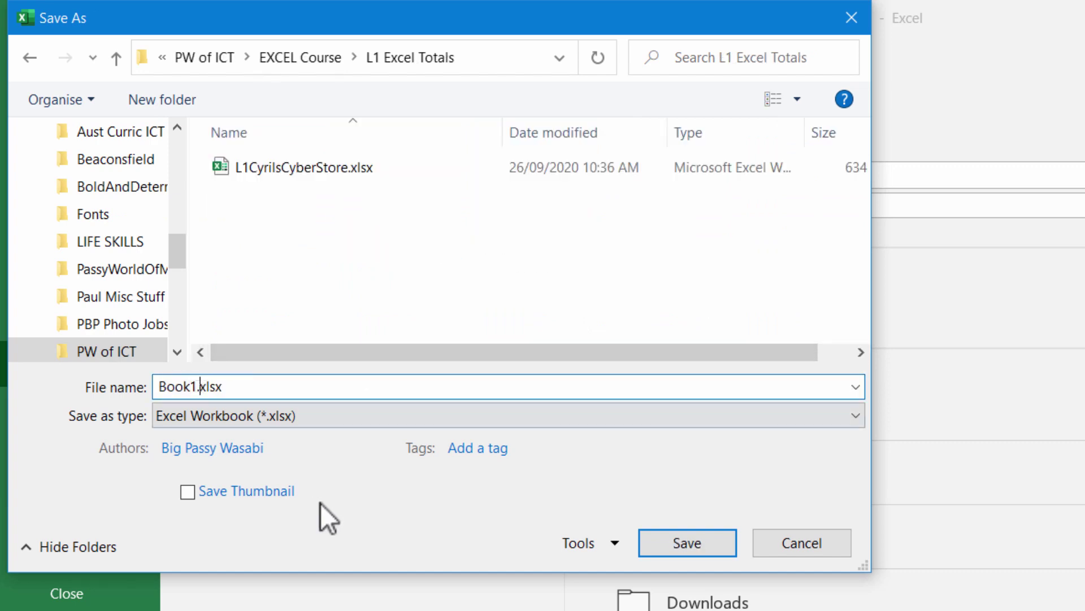
{"action": "key", "text": "BackSpace"}
{"action": "key", "text": "BackSpace"}
{"action": "key", "text": "BackSpace"}
{"action": "key", "text": "BackSpace"}
{"action": "key", "text": "BackSpace"}
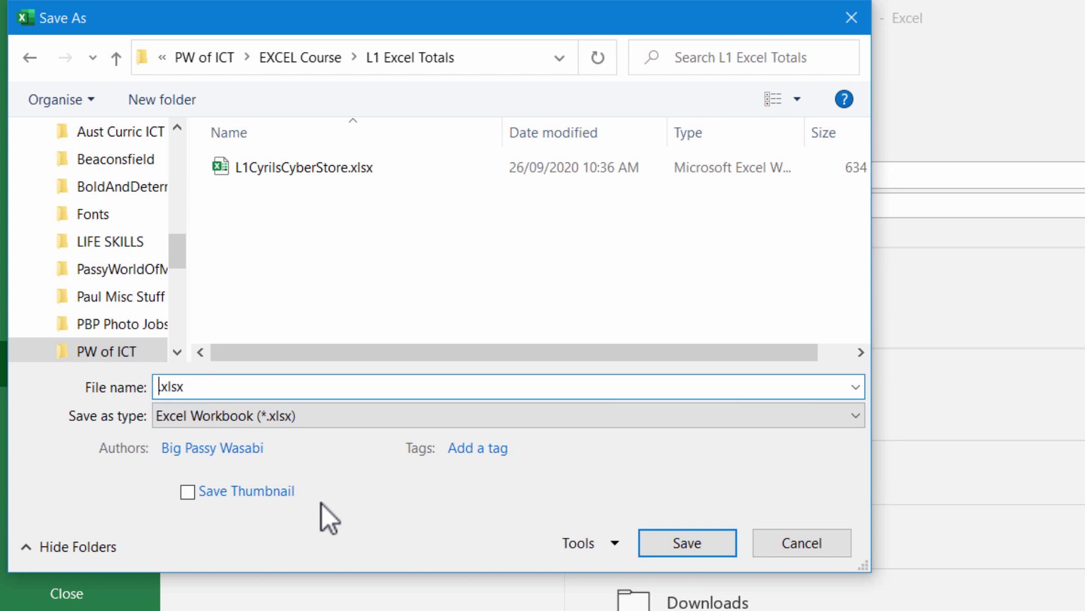
{"action": "type", "text": "Cri"}
{"action": "key", "text": "BackSpace"}
{"action": "key", "text": "BackSpace"}
{"action": "type", "text": "yrilShop"}
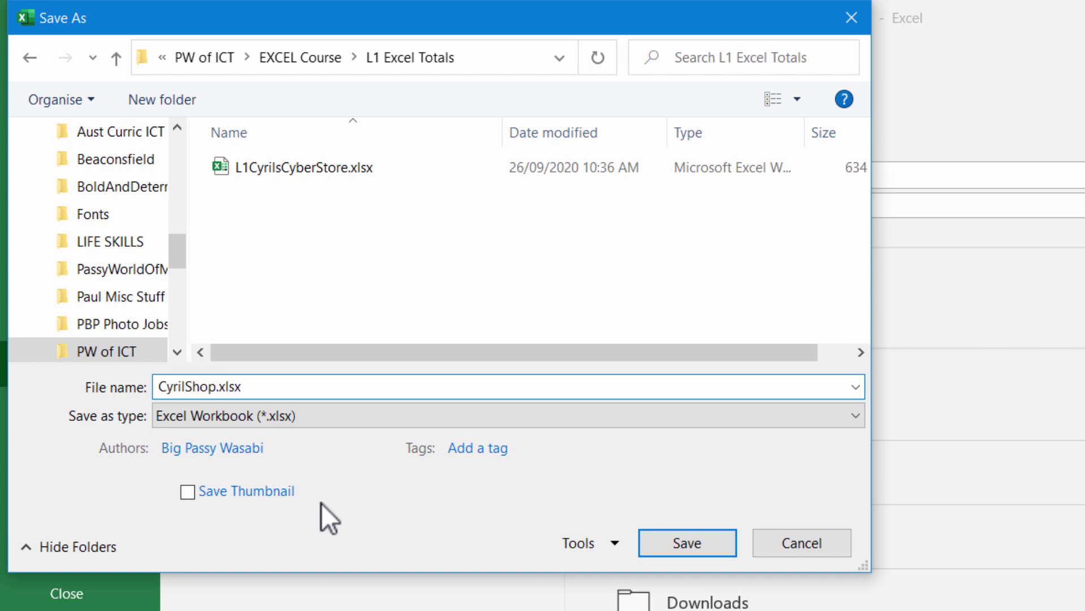
{"action": "left_click", "coordinate": [698, 542]}
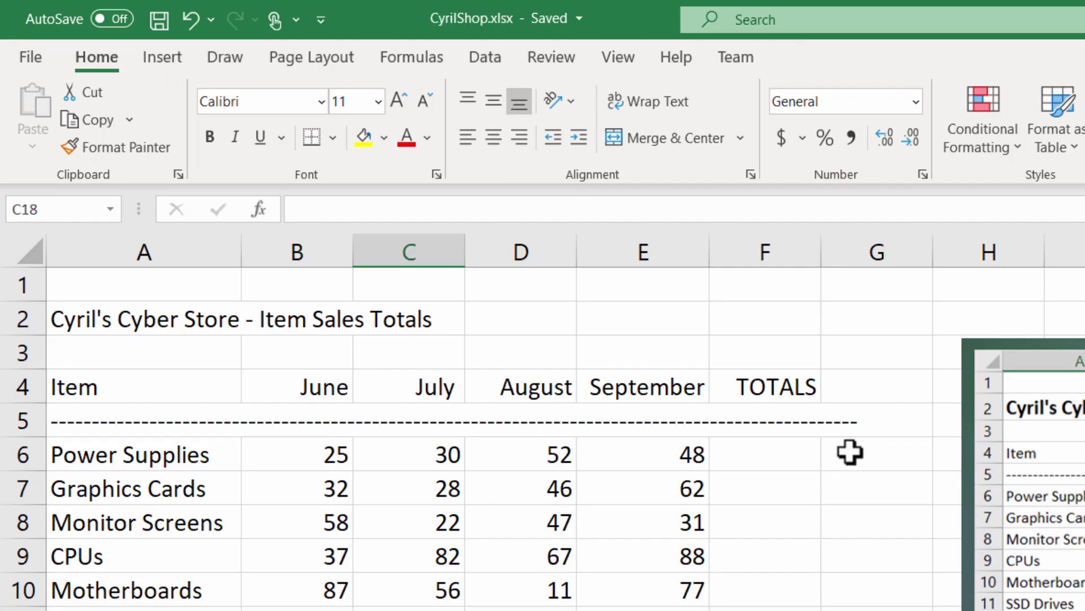
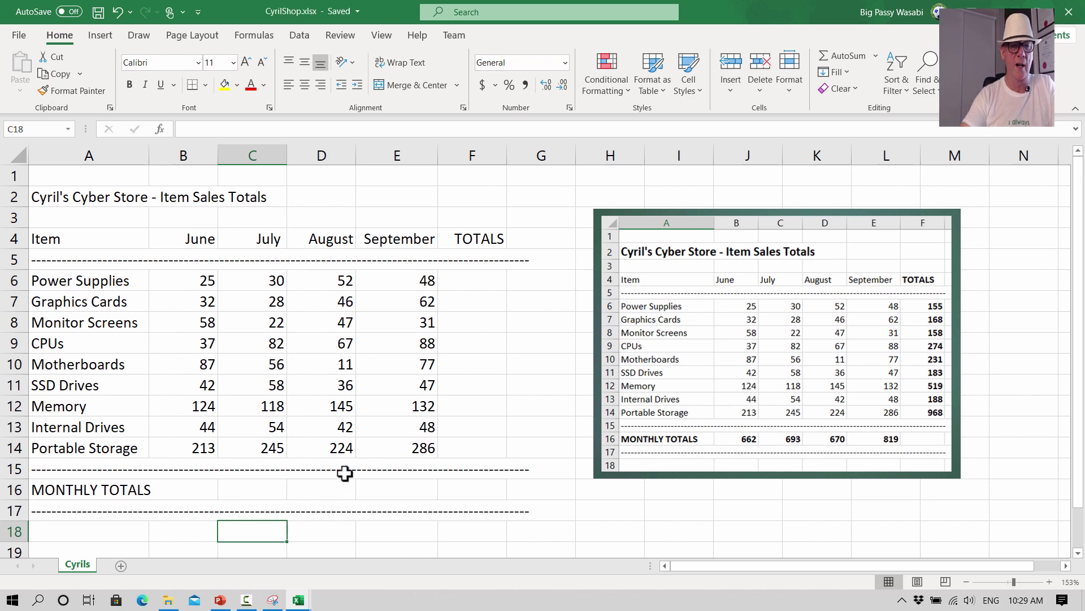
- Bold the TOTALS heading in F4 and the MONTHLY TOTALS label in A16
{"action": "left_click", "coordinate": [314, 529]}
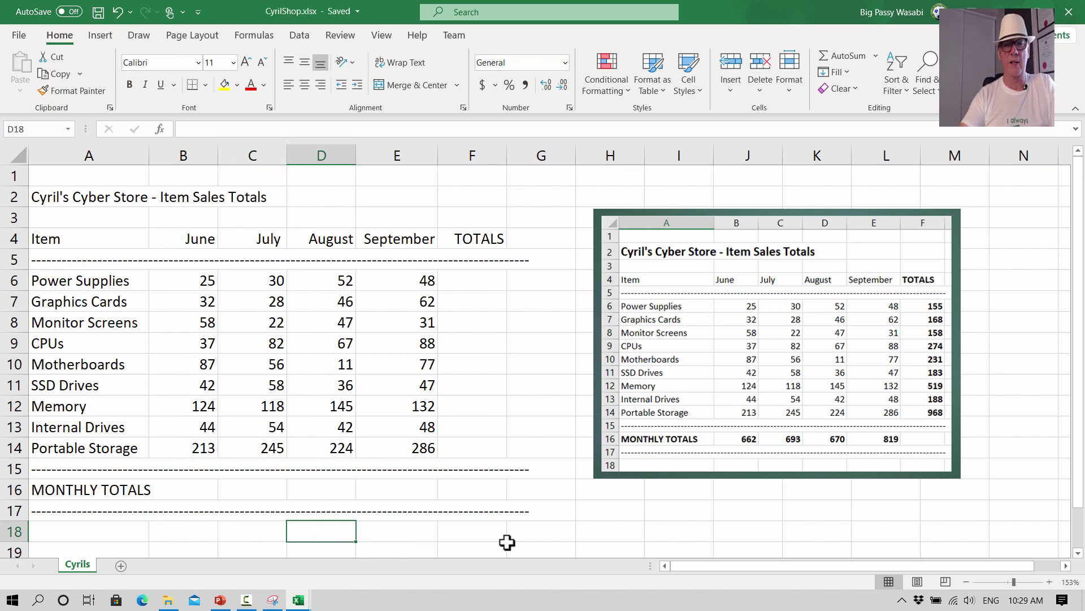
{"action": "left_click", "coordinate": [482, 237]}
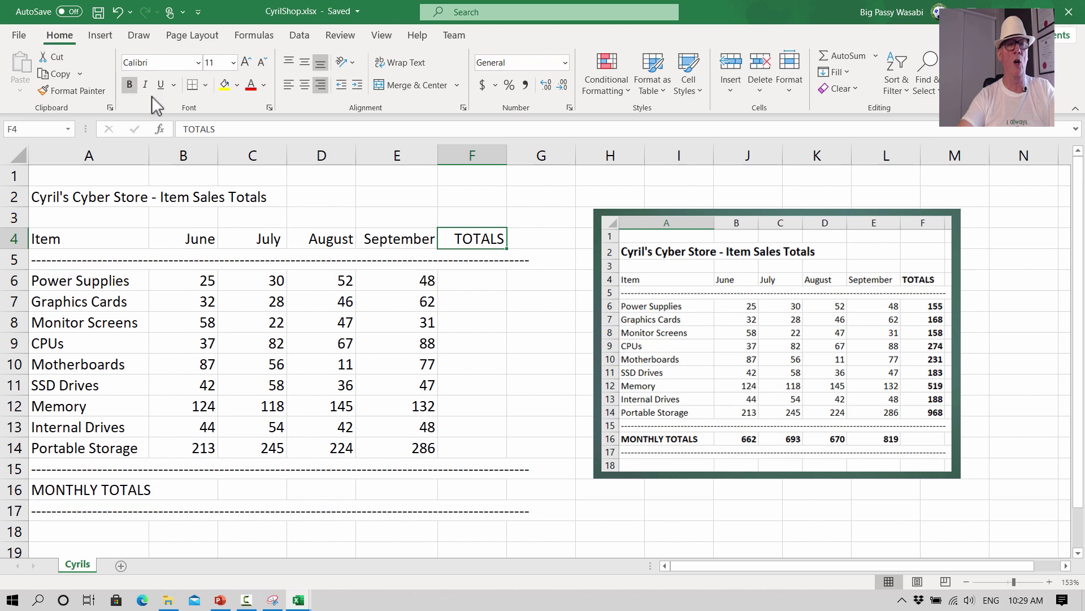
{"action": "left_click", "coordinate": [127, 84]}
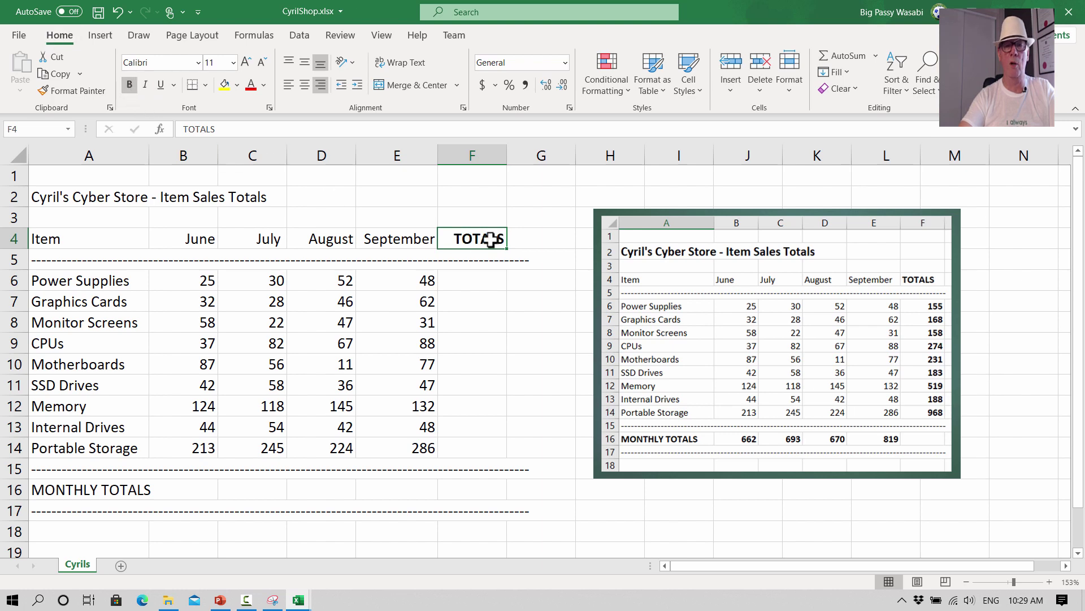
{"action": "left_click", "coordinate": [81, 490]}
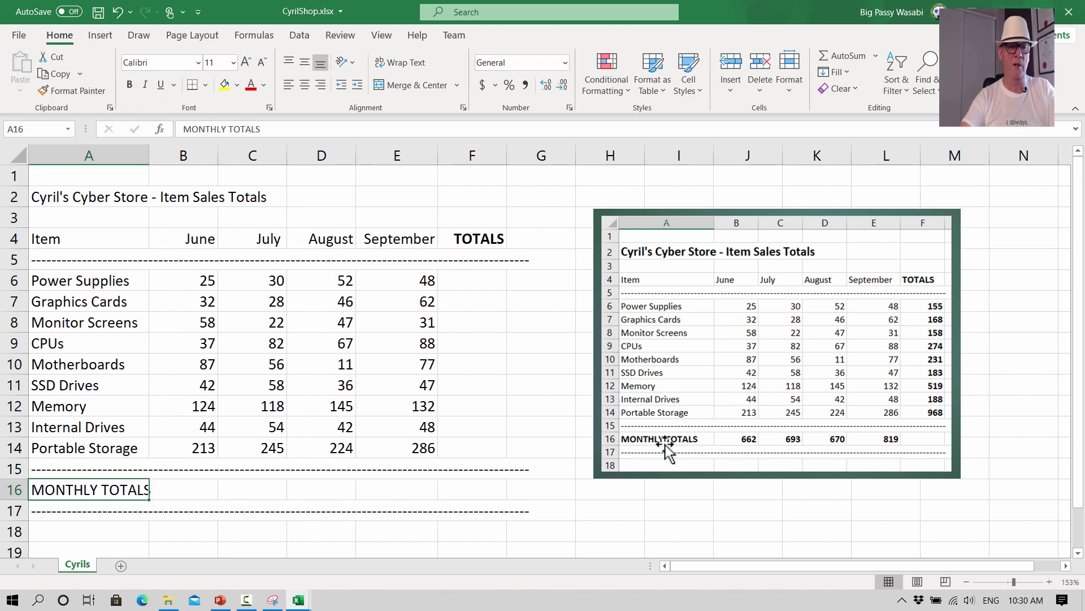
{"action": "left_click", "coordinate": [128, 85]}
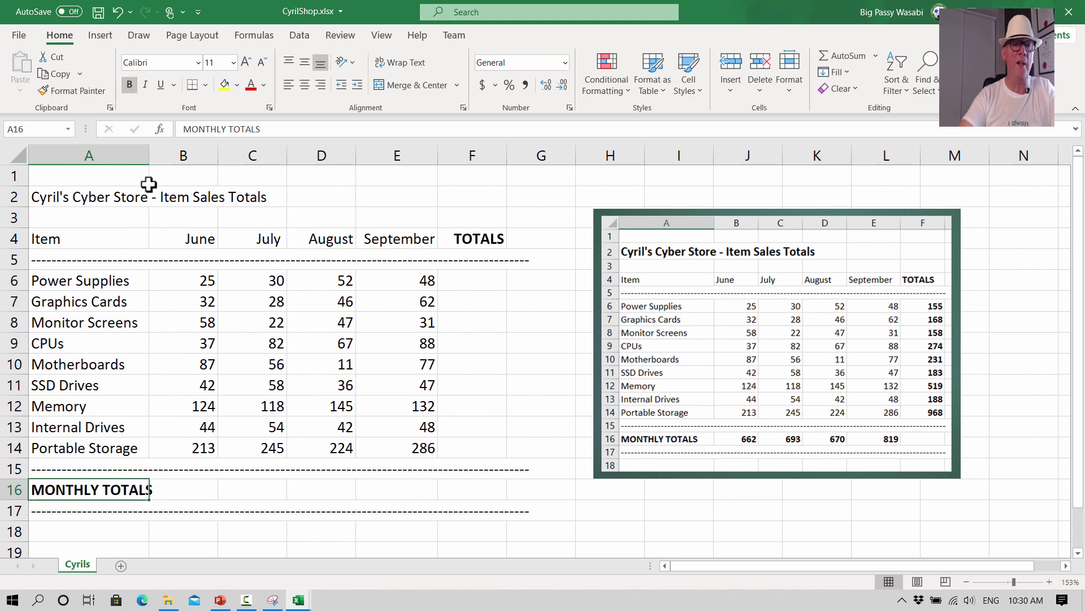
- AutoFit column A, then drag it back to a width of about 16
{"action": "double_click", "coordinate": [148, 155]}
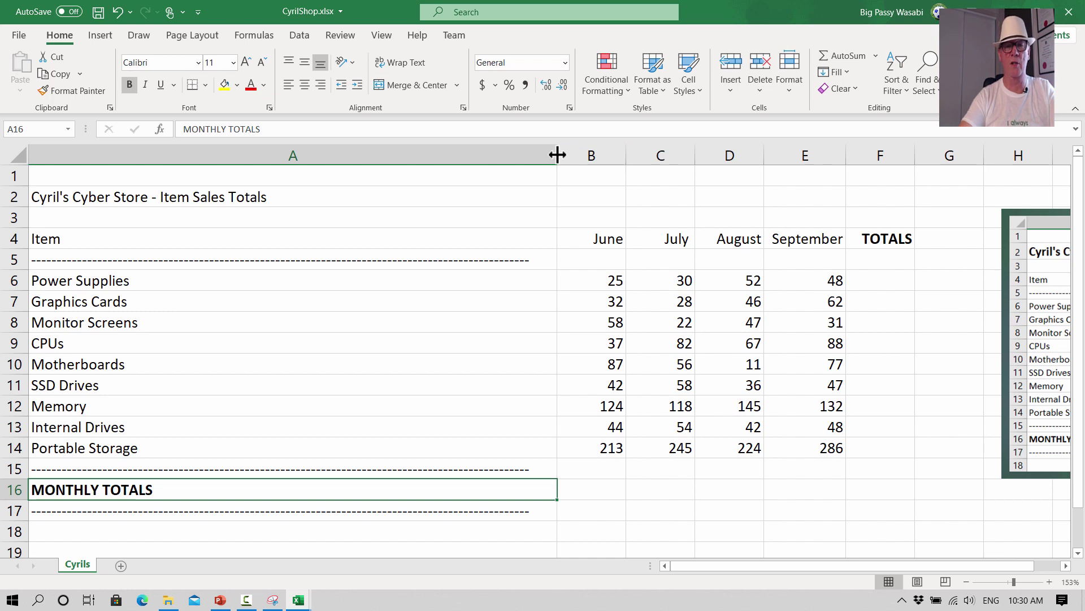
{"action": "left_click_drag", "start_coordinate": [558, 154], "coordinate": [162, 199]}
{"action": "left_click", "coordinate": [257, 490]}
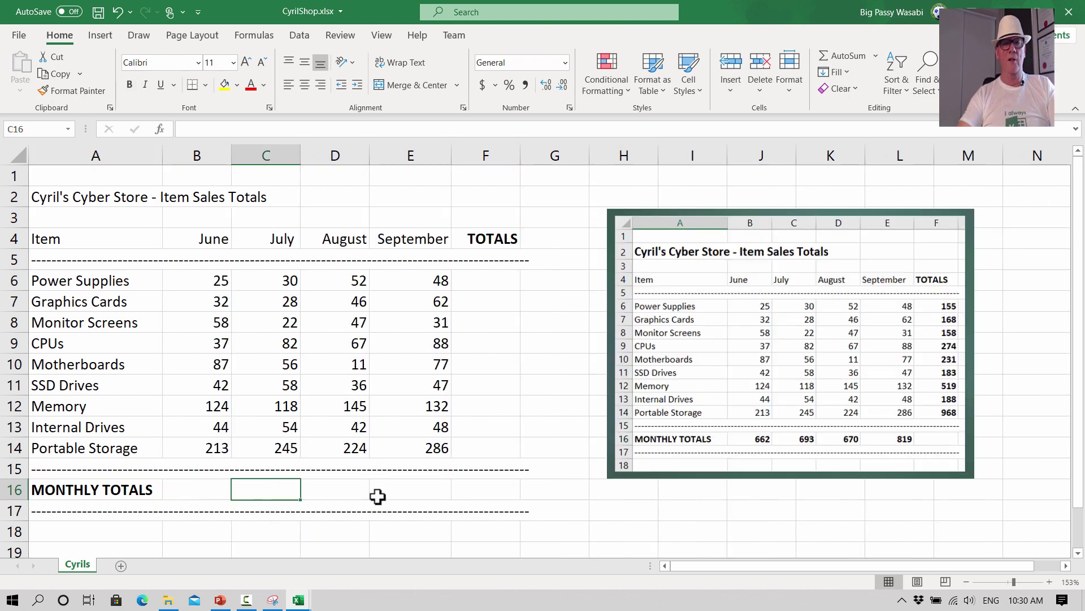
{"action": "left_click", "coordinate": [486, 286]}
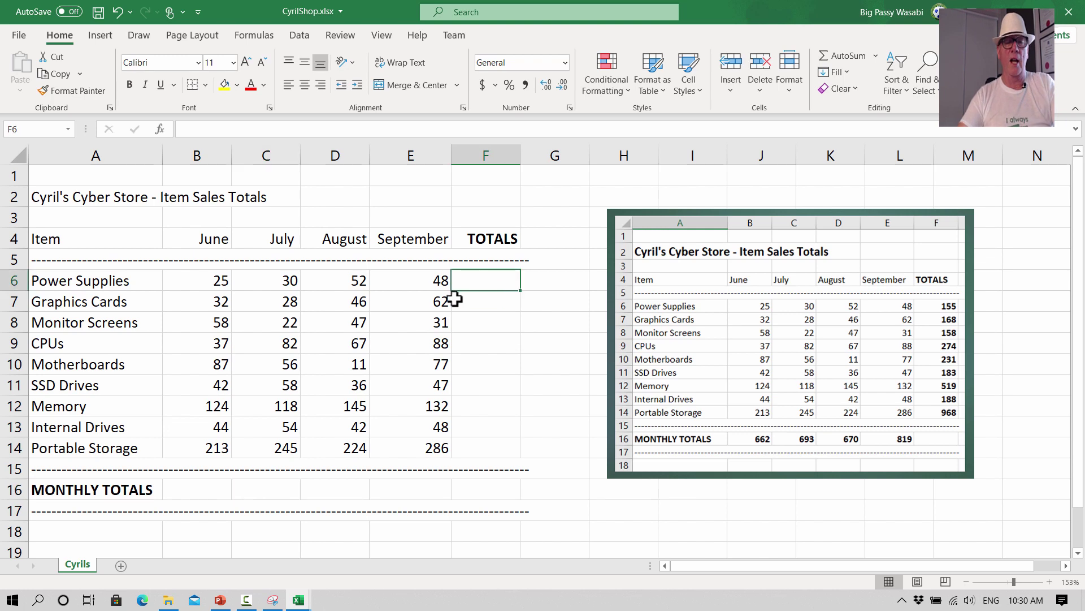
{"action": "left_click", "coordinate": [201, 283]}
{"action": "left_click", "coordinate": [267, 281]}
{"action": "left_click", "coordinate": [342, 282]}
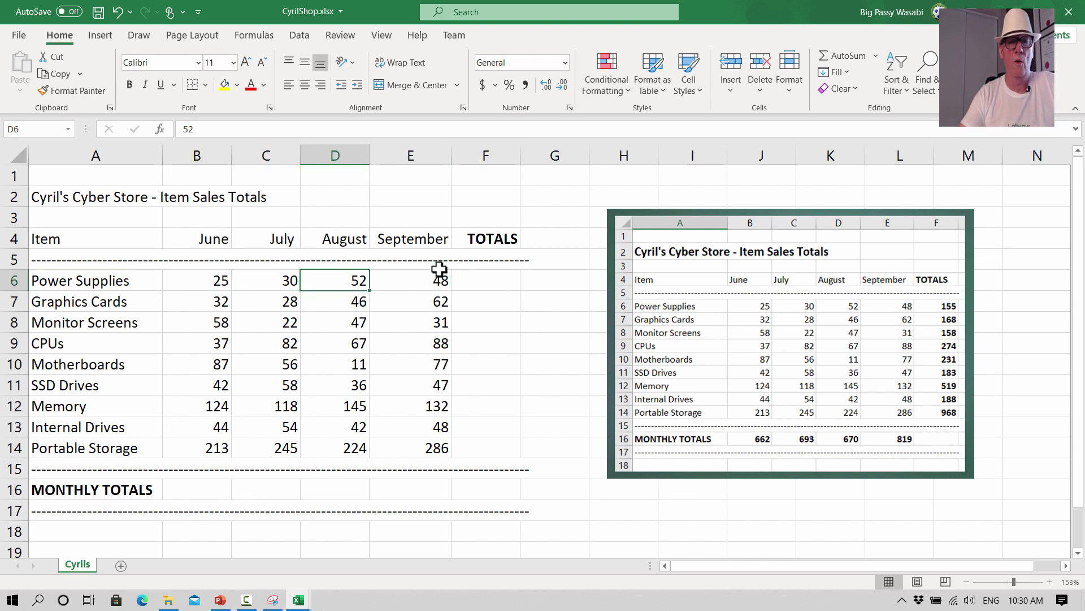
{"action": "left_click", "coordinate": [437, 277]}
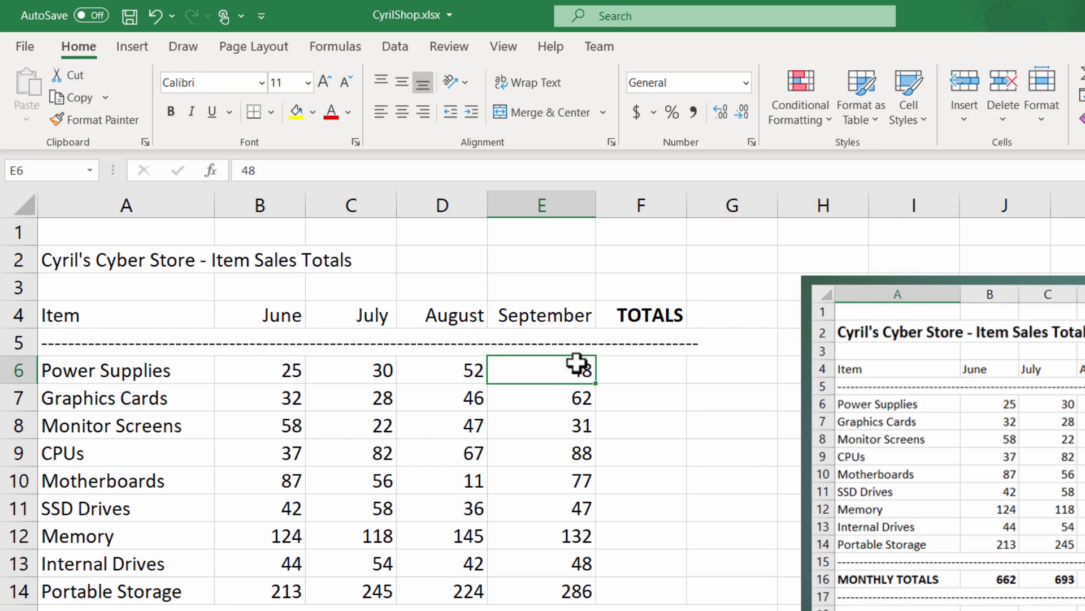
{"action": "left_click", "coordinate": [85, 255]}
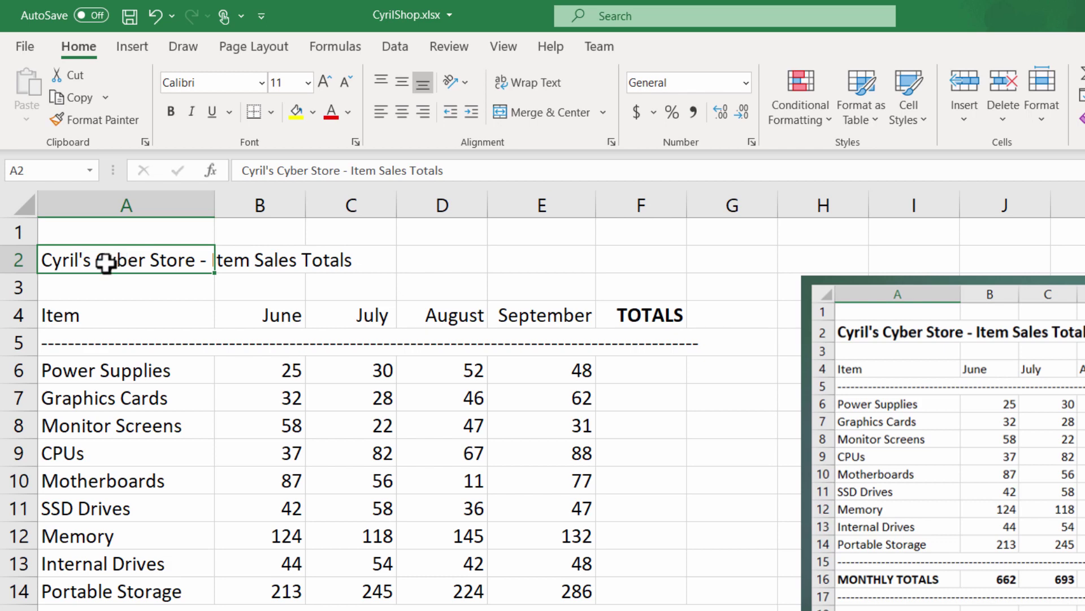
{"action": "left_click", "coordinate": [272, 258]}
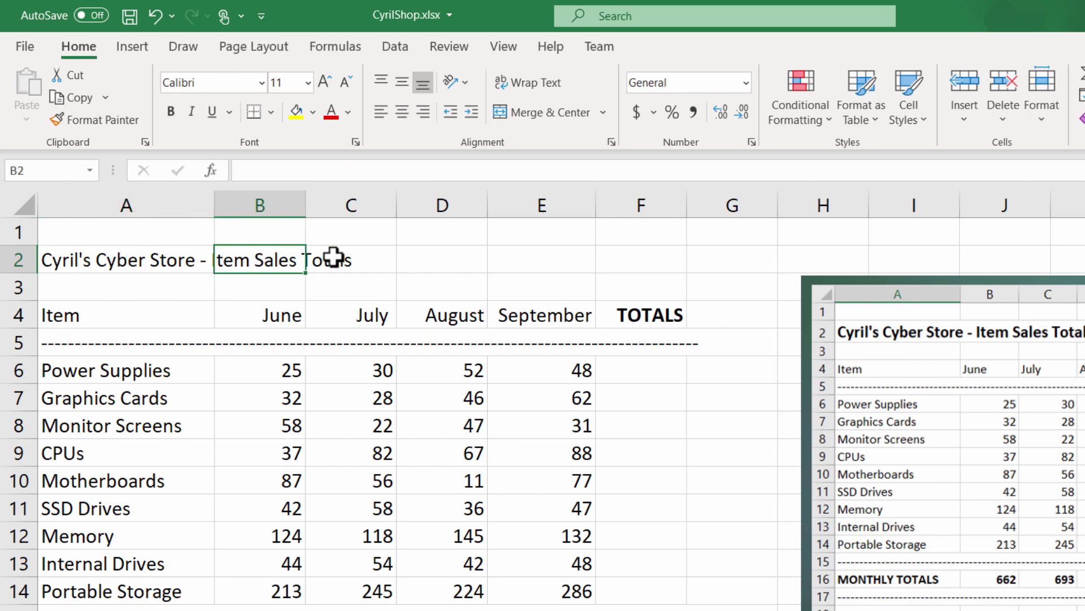
{"action": "left_click", "coordinate": [317, 257]}
{"action": "left_click", "coordinate": [271, 260]}
{"action": "left_click", "coordinate": [138, 255]}
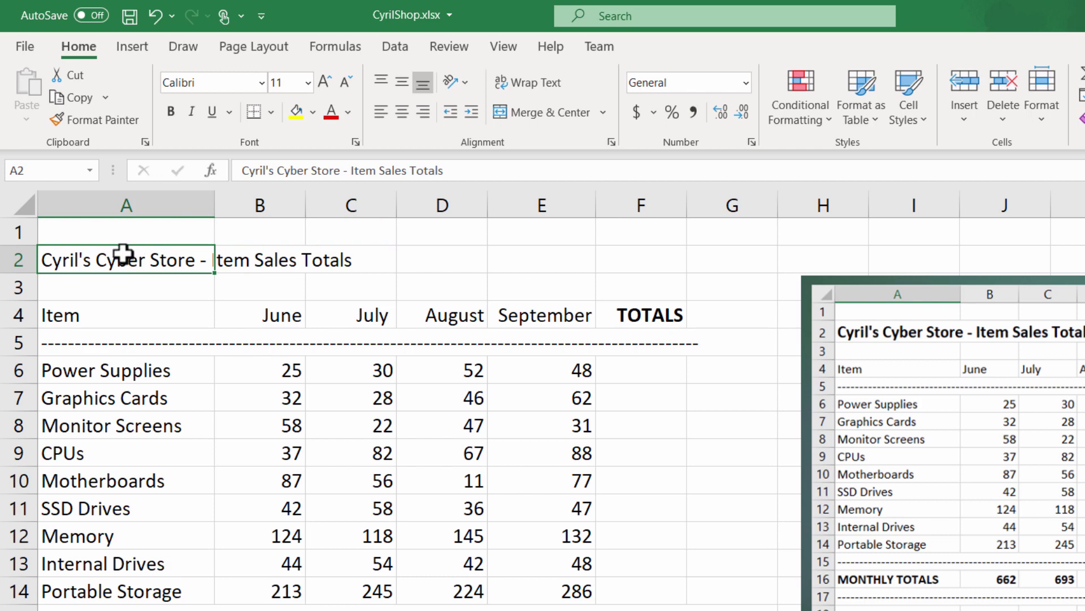
- Merge the store title across A2:F2 and make it bold at 14 pt
{"action": "left_click_drag", "start_coordinate": [126, 252], "coordinate": [681, 249]}
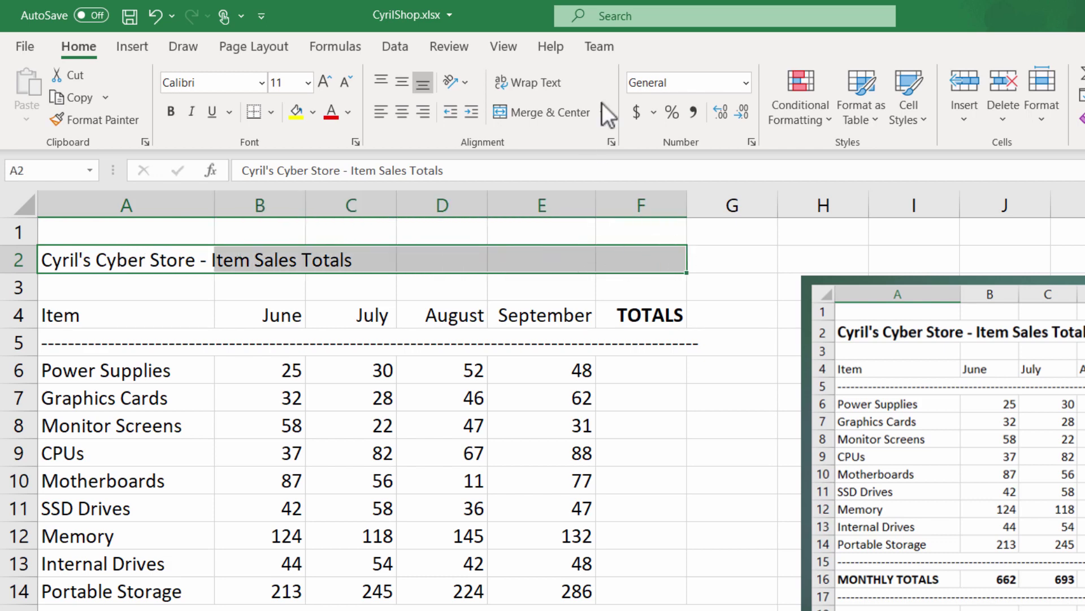
{"action": "left_click", "coordinate": [542, 111]}
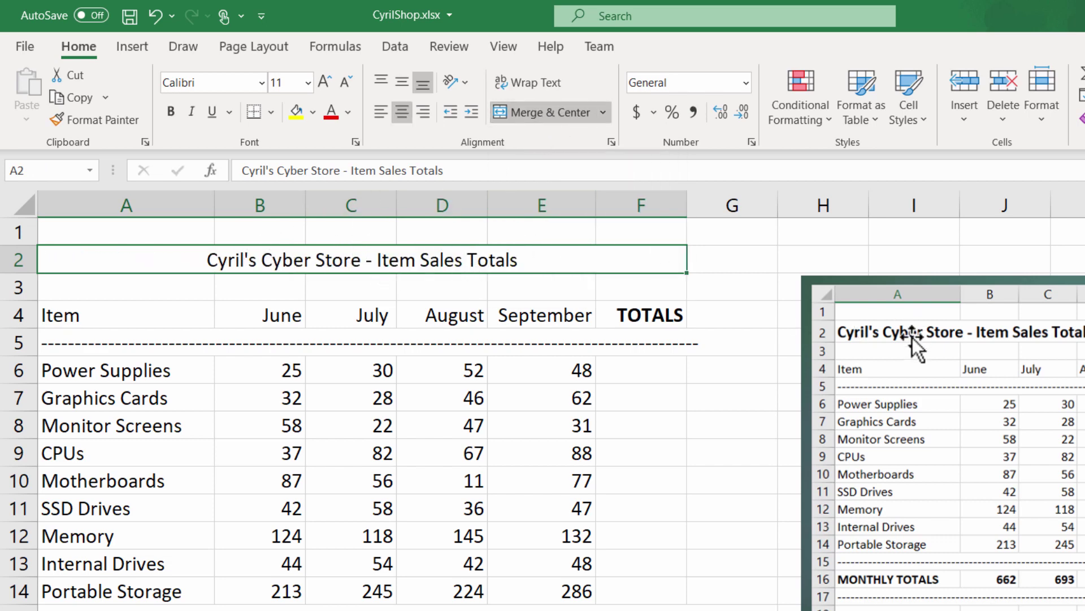
{"action": "left_click", "coordinate": [171, 113]}
{"action": "left_click", "coordinate": [312, 79]}
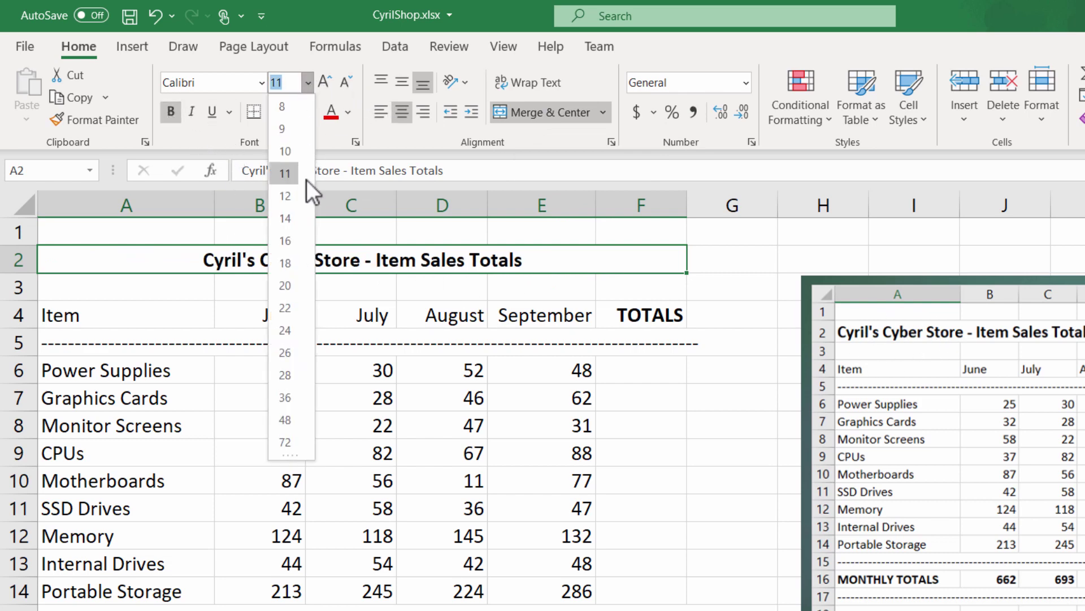
{"action": "left_click", "coordinate": [287, 223]}
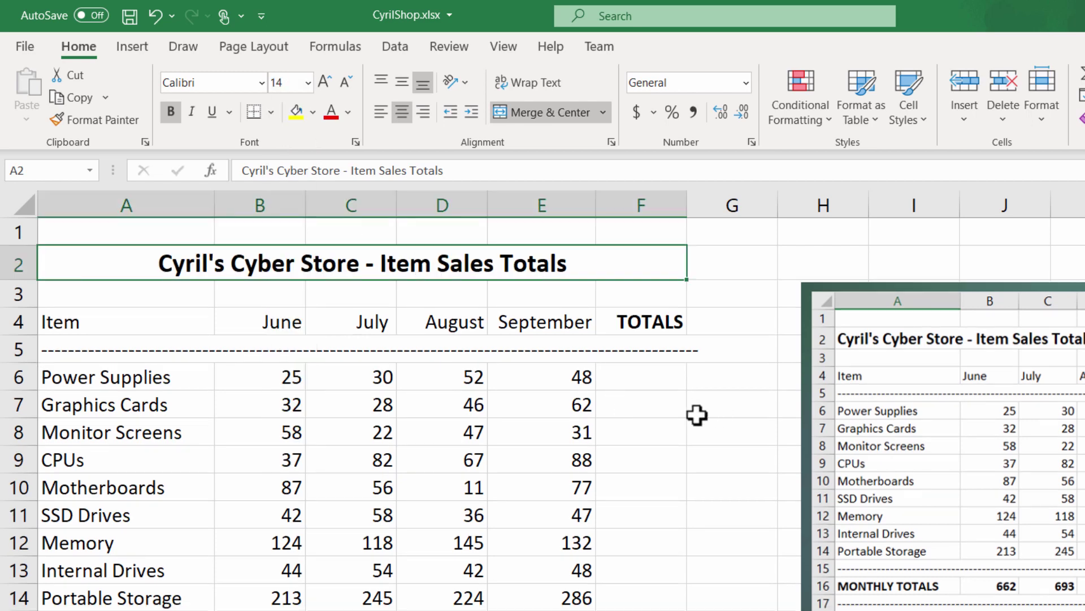
{"action": "left_click", "coordinate": [744, 415]}
- Left-align the merged title 'Cyril's Cyber Store - Item Sales Totals'
{"action": "left_click", "coordinate": [274, 261]}
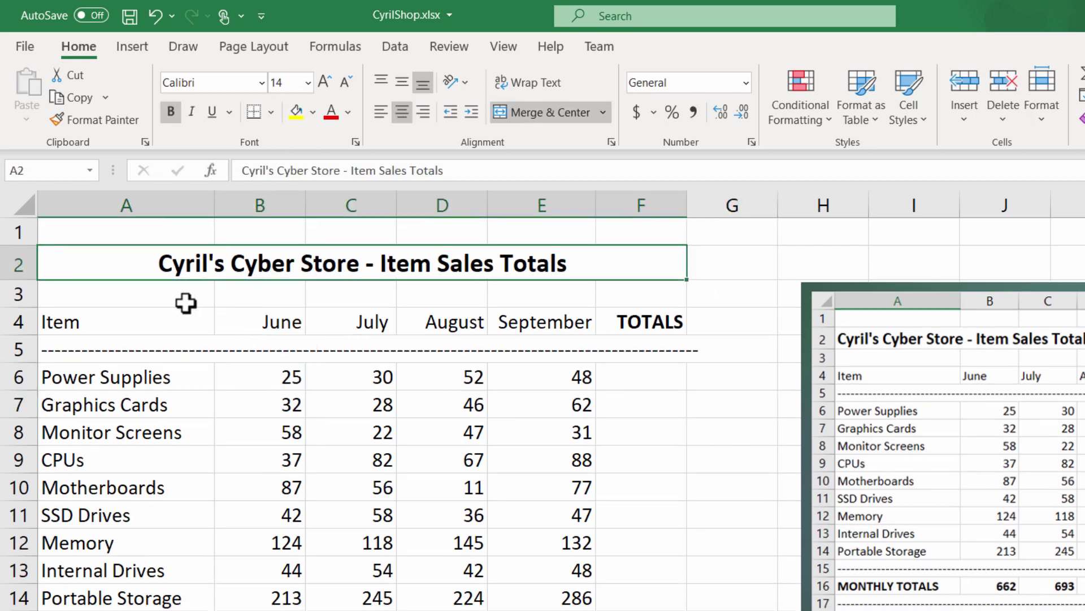
{"action": "left_click", "coordinate": [381, 109]}
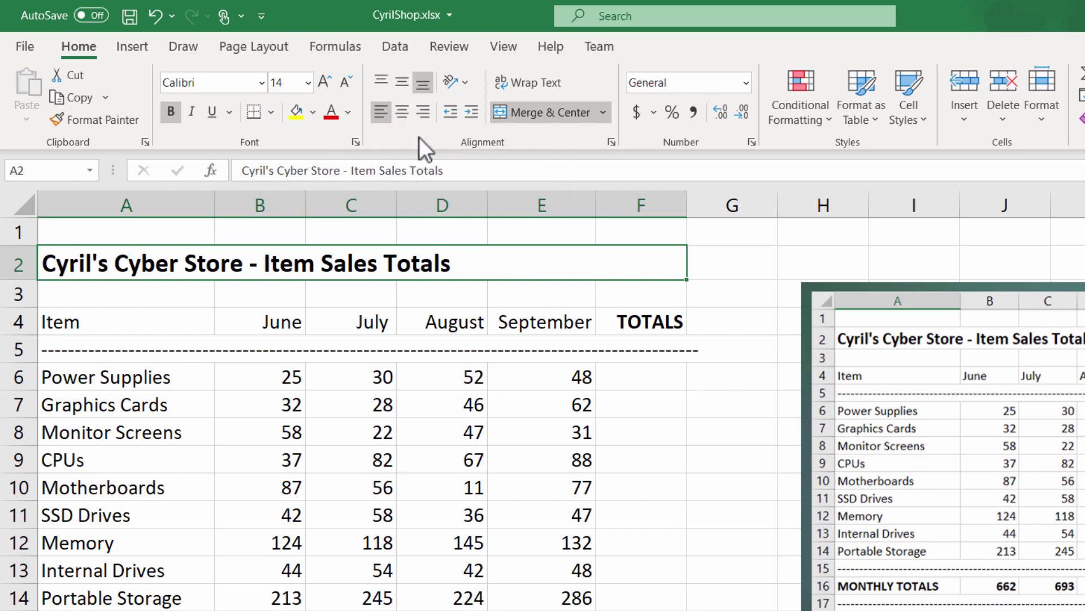
{"action": "left_click", "coordinate": [421, 117]}
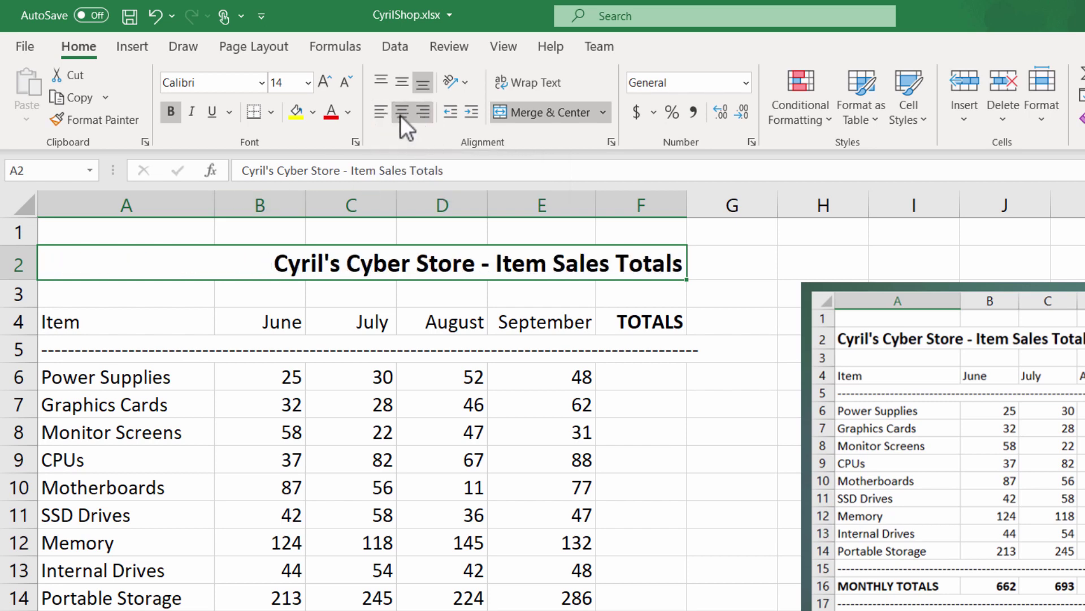
{"action": "left_click", "coordinate": [400, 115]}
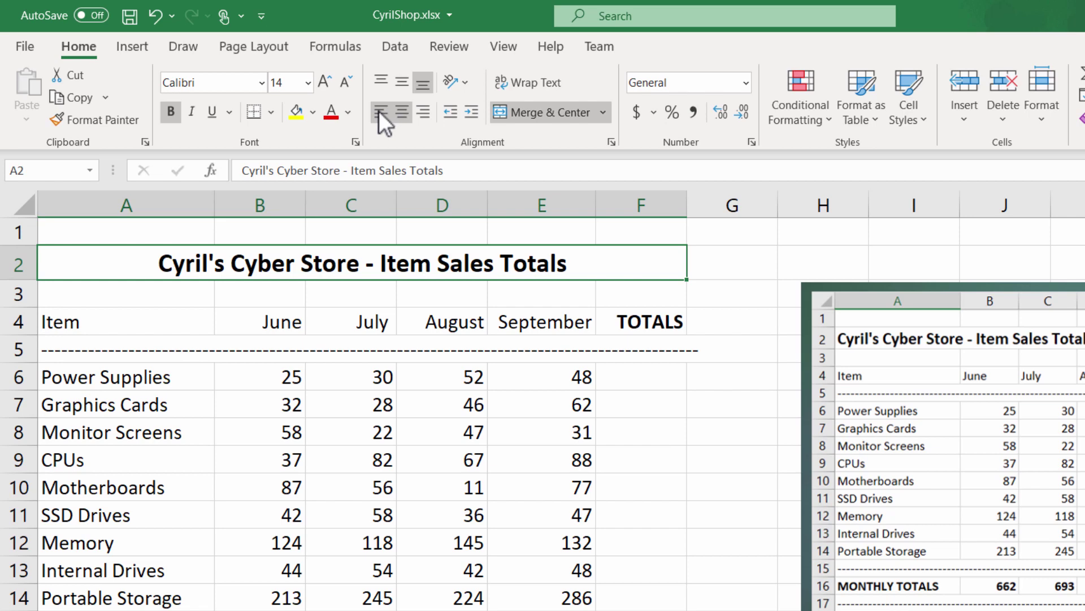
{"action": "left_click", "coordinate": [379, 111]}
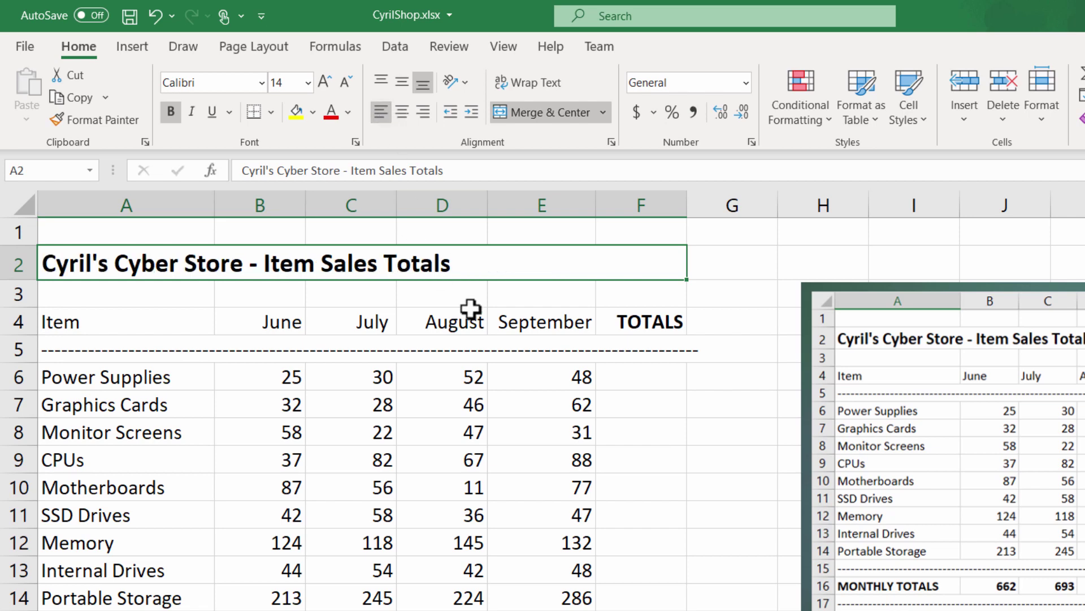
{"action": "left_click", "coordinate": [708, 289]}
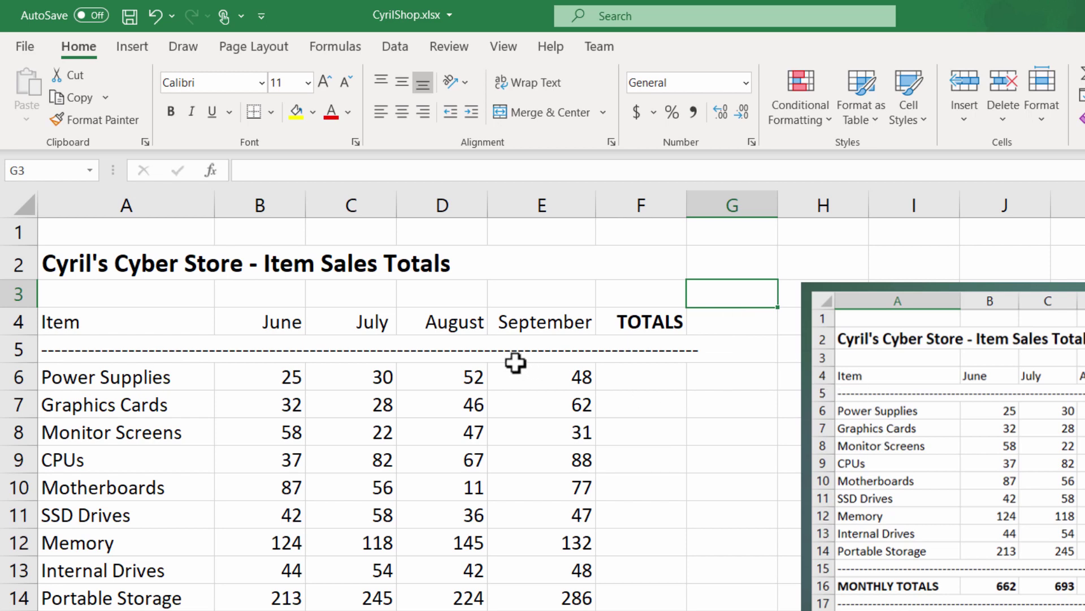
{"action": "left_click", "coordinate": [628, 387]}
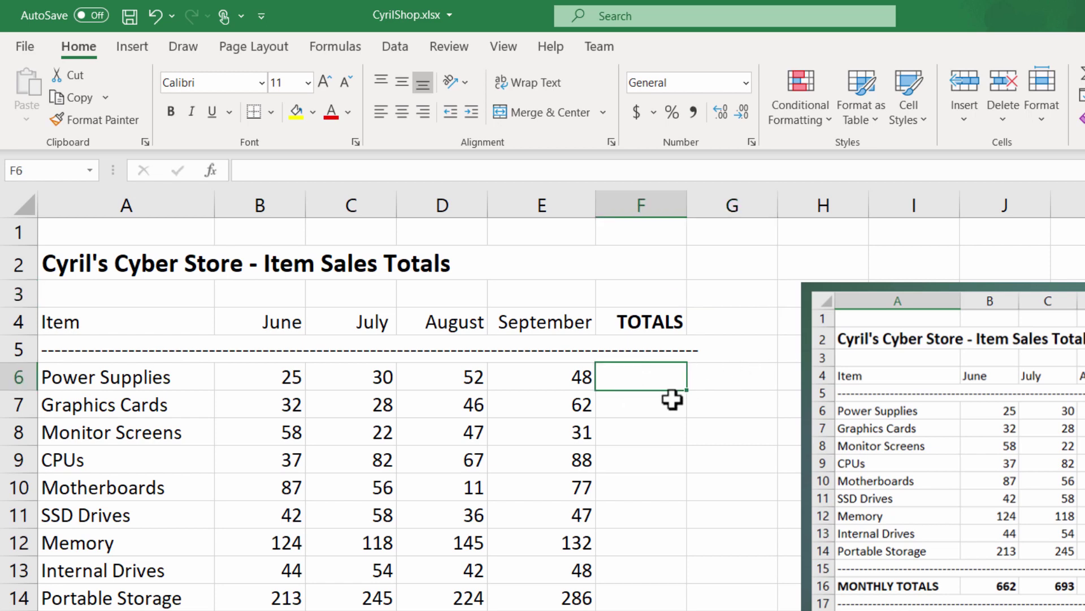
{"action": "left_click", "coordinate": [286, 375]}
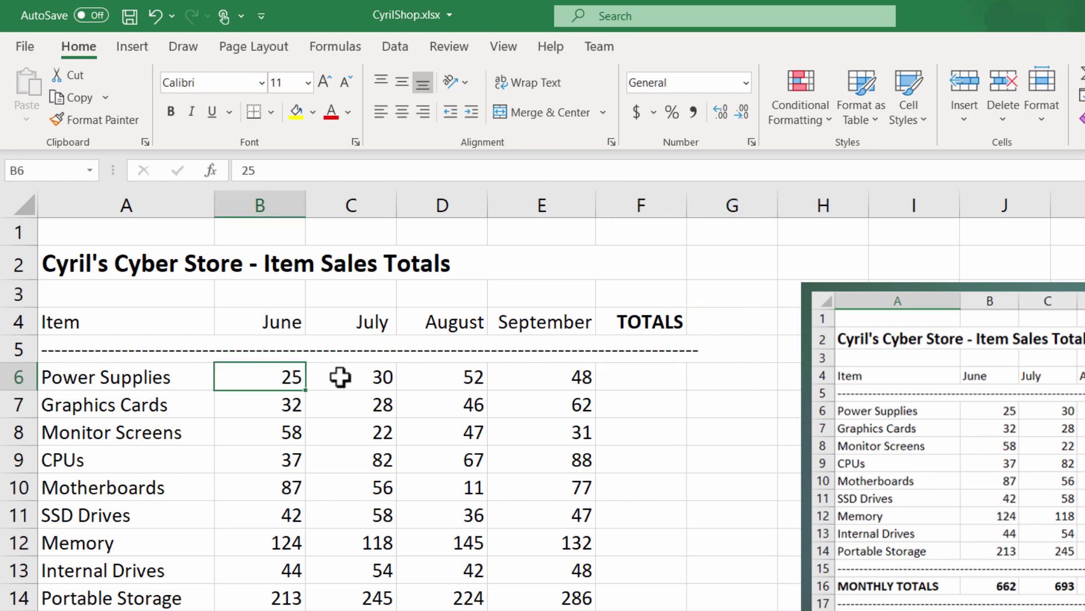
{"action": "left_click", "coordinate": [362, 374]}
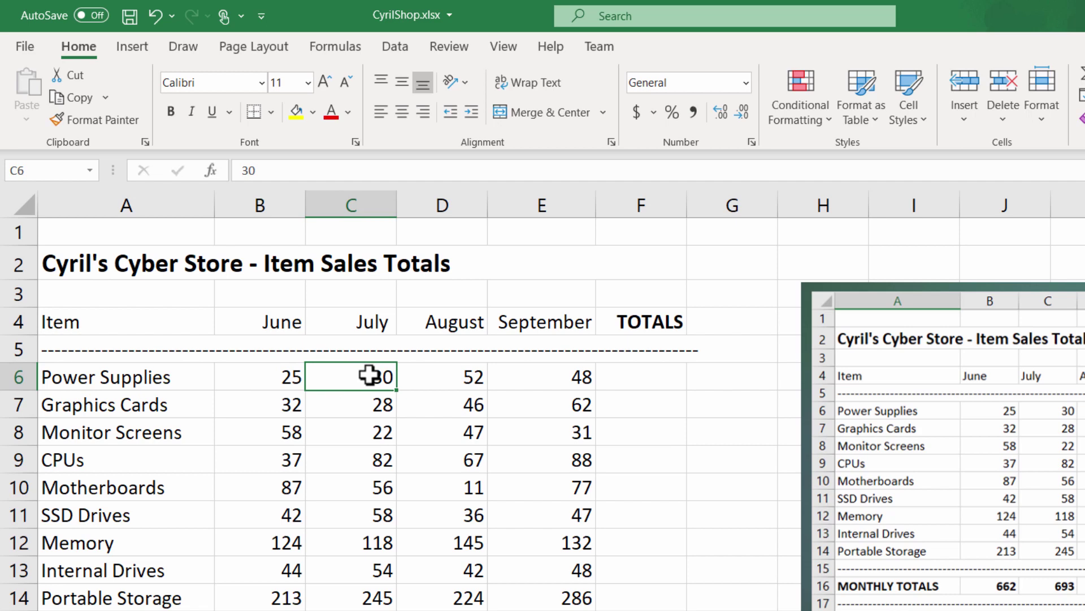
{"action": "left_click", "coordinate": [422, 377]}
{"action": "left_click", "coordinate": [552, 371]}
{"action": "left_click", "coordinate": [280, 380]}
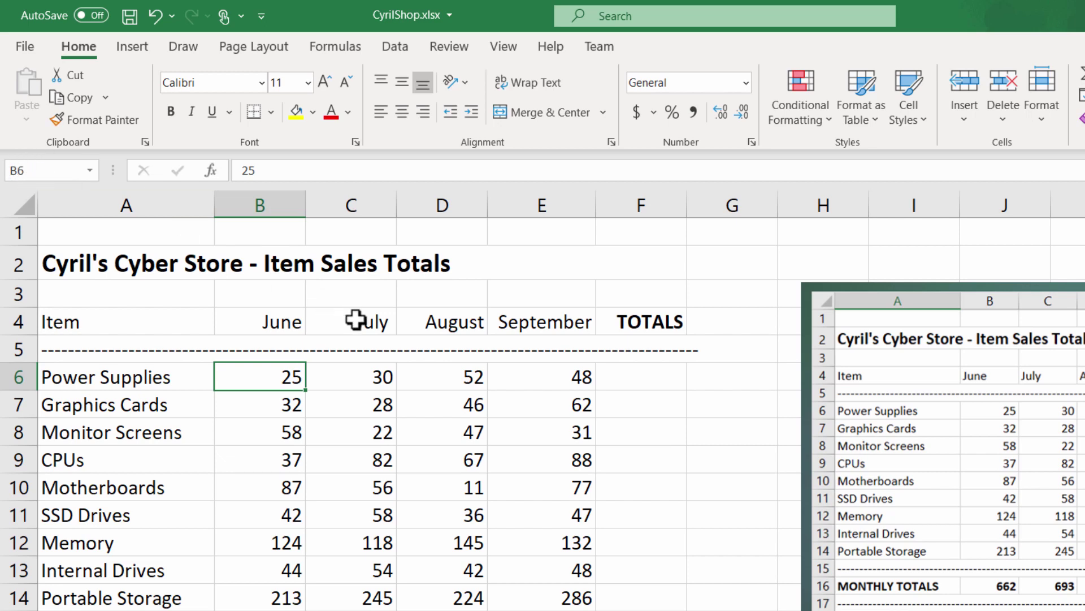
{"action": "left_click", "coordinate": [371, 374]}
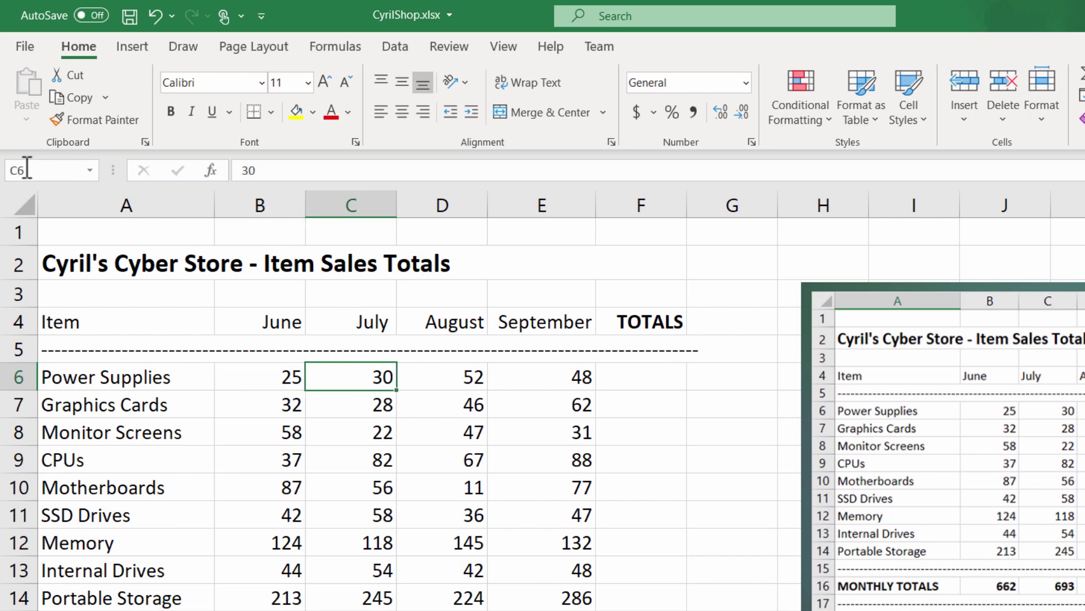
{"action": "left_click", "coordinate": [473, 374]}
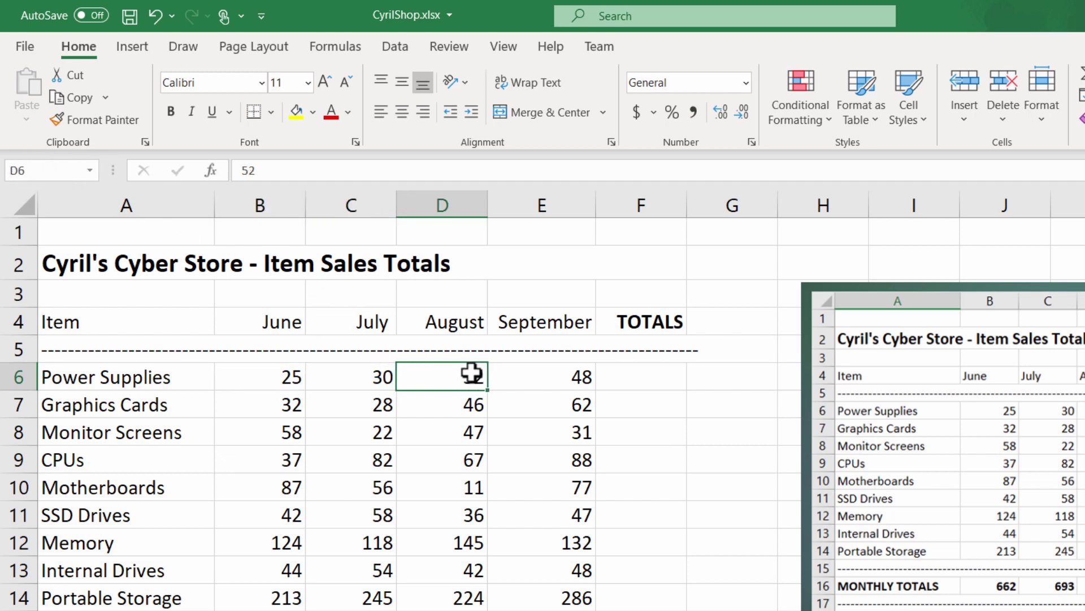
{"action": "left_click", "coordinate": [571, 375]}
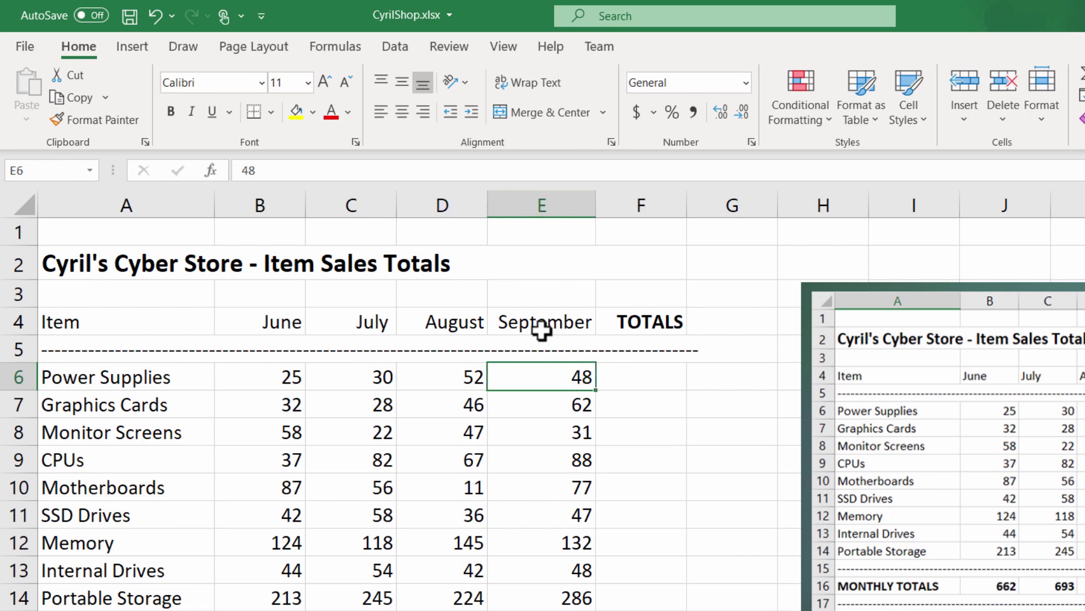
{"action": "left_click", "coordinate": [270, 374]}
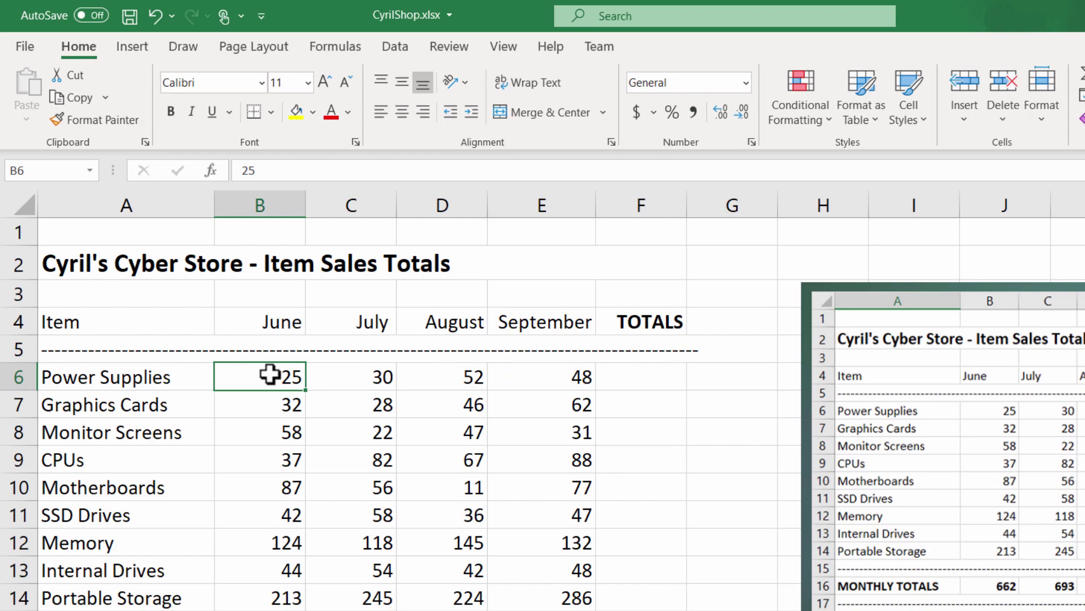
{"action": "left_click", "coordinate": [380, 375]}
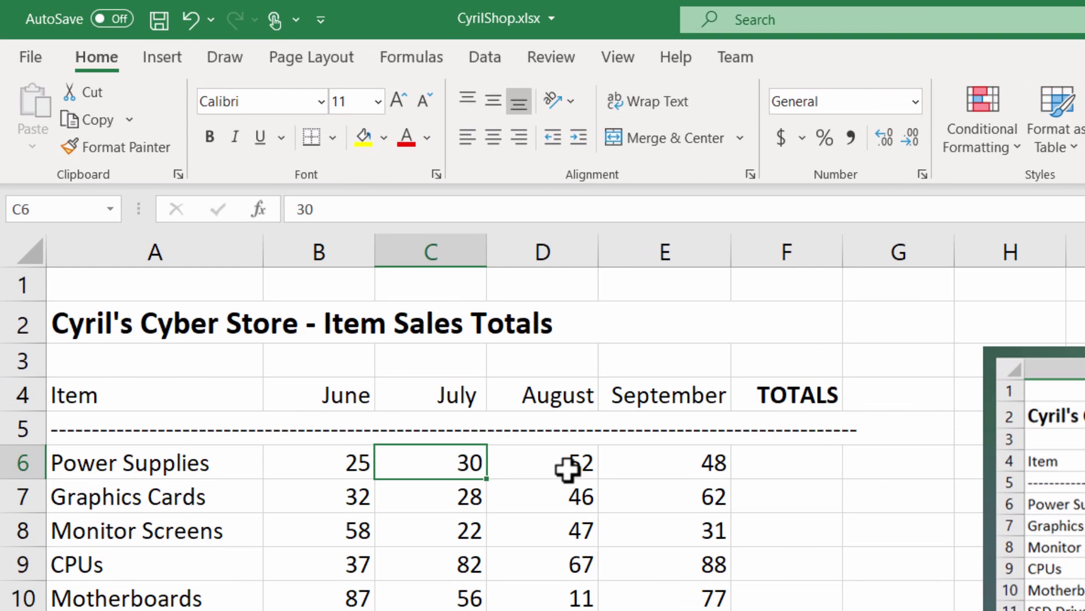
{"action": "left_click", "coordinate": [462, 382]}
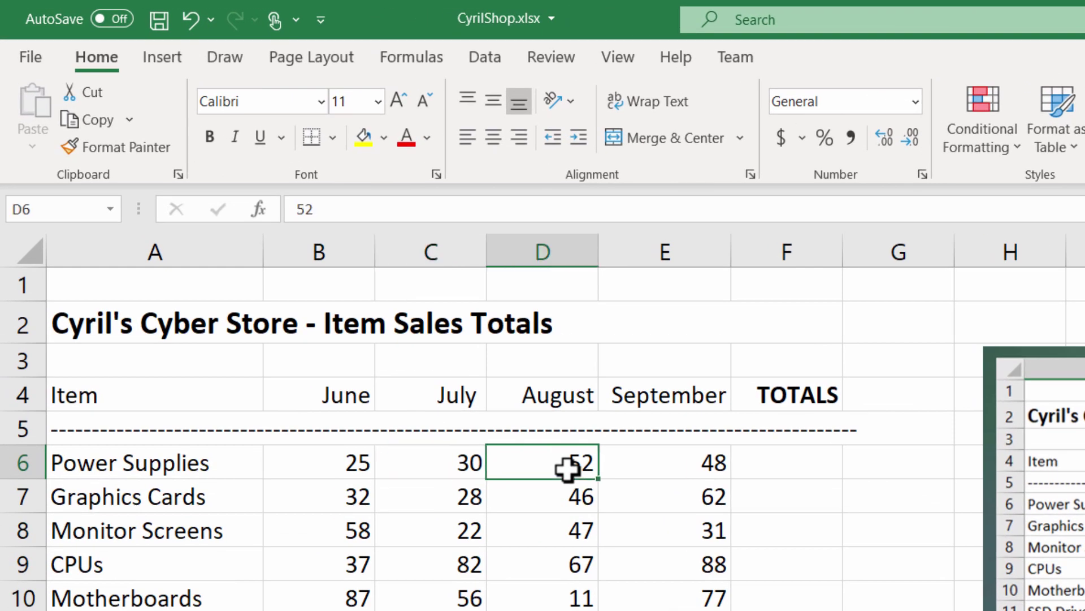
{"action": "left_click", "coordinate": [630, 465]}
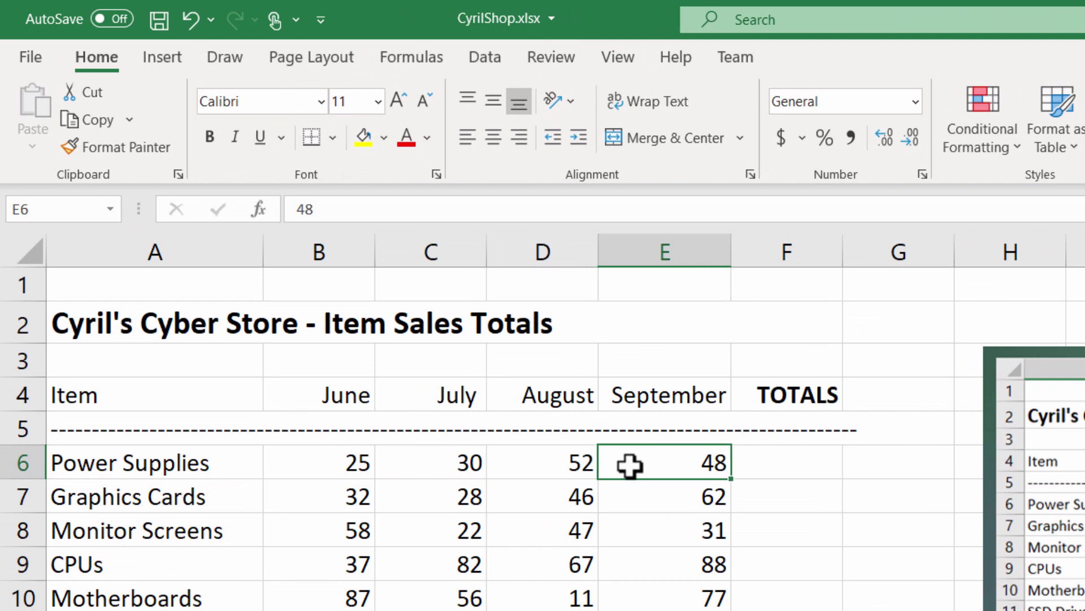
{"action": "left_click", "coordinate": [337, 452]}
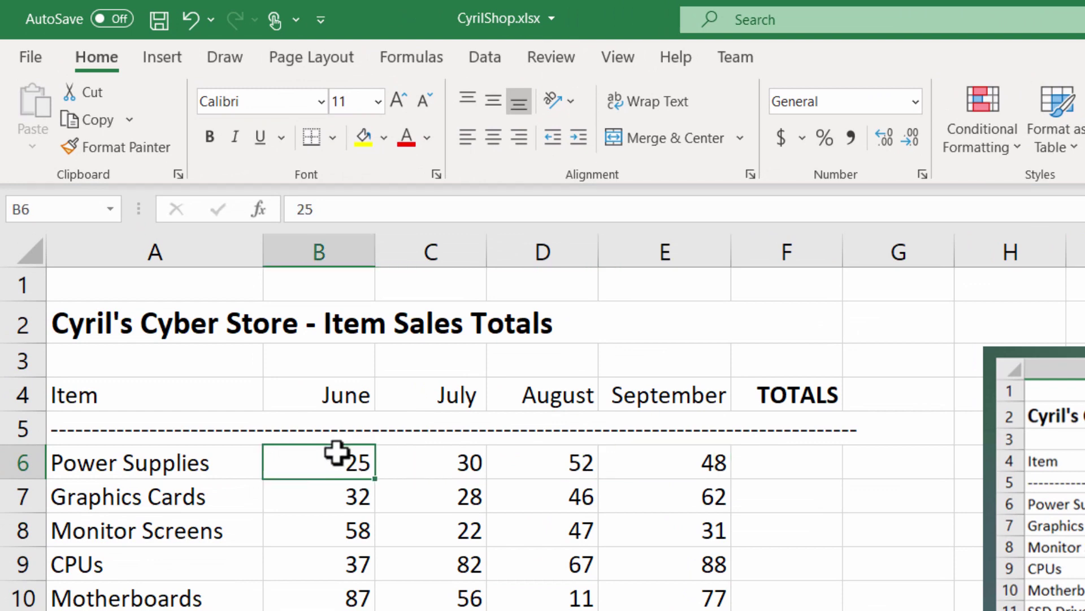
{"action": "left_click", "coordinate": [812, 468]}
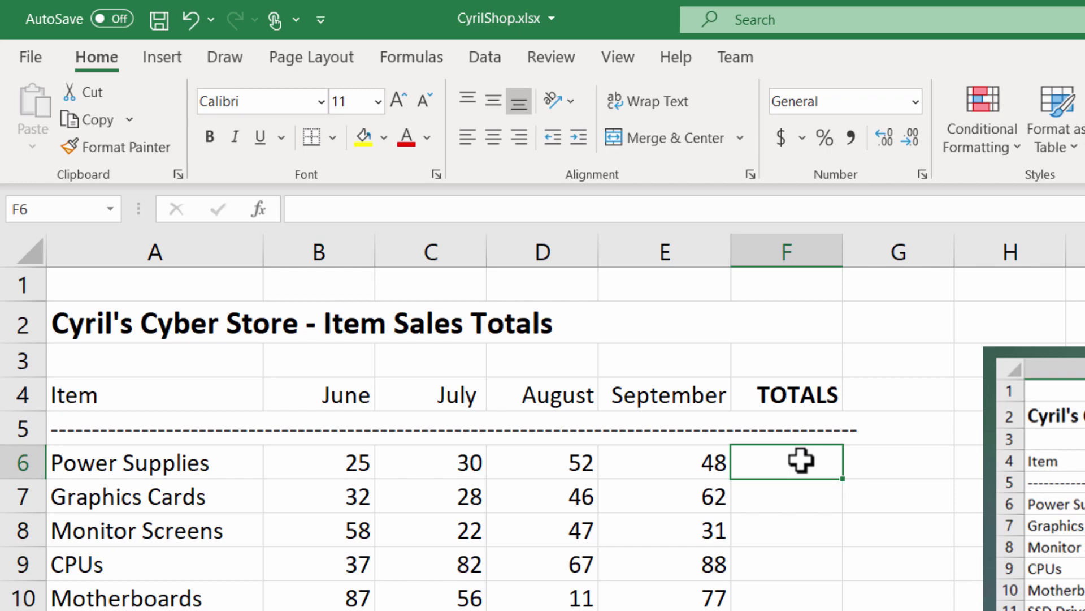
- Build the Power Supplies formula in F6 adding B6, C6, D6 and E6
{"action": "type", "text": "="}
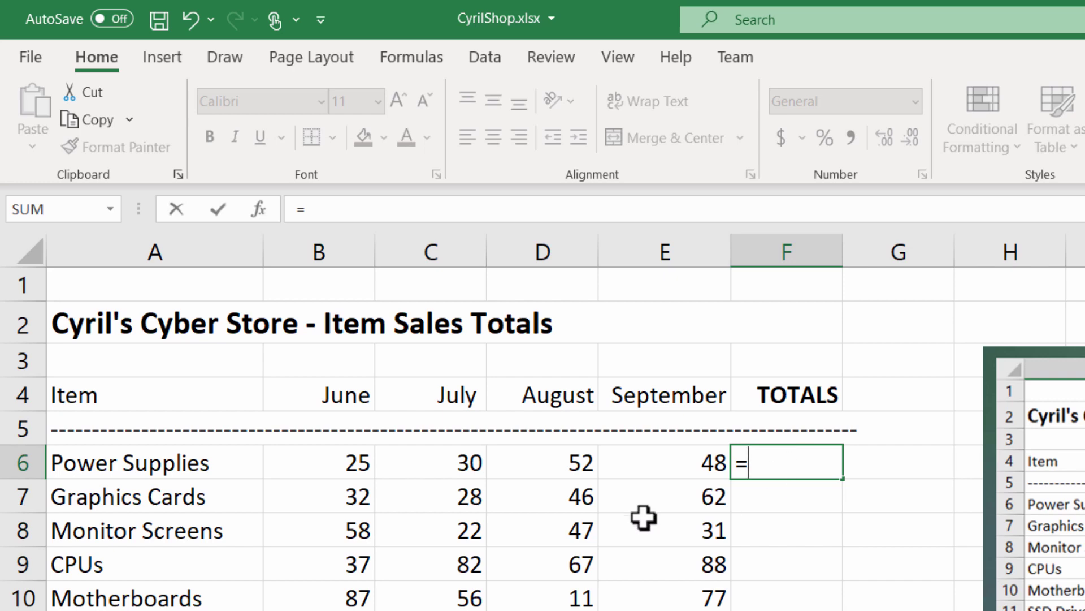
{"action": "left_click", "coordinate": [353, 460]}
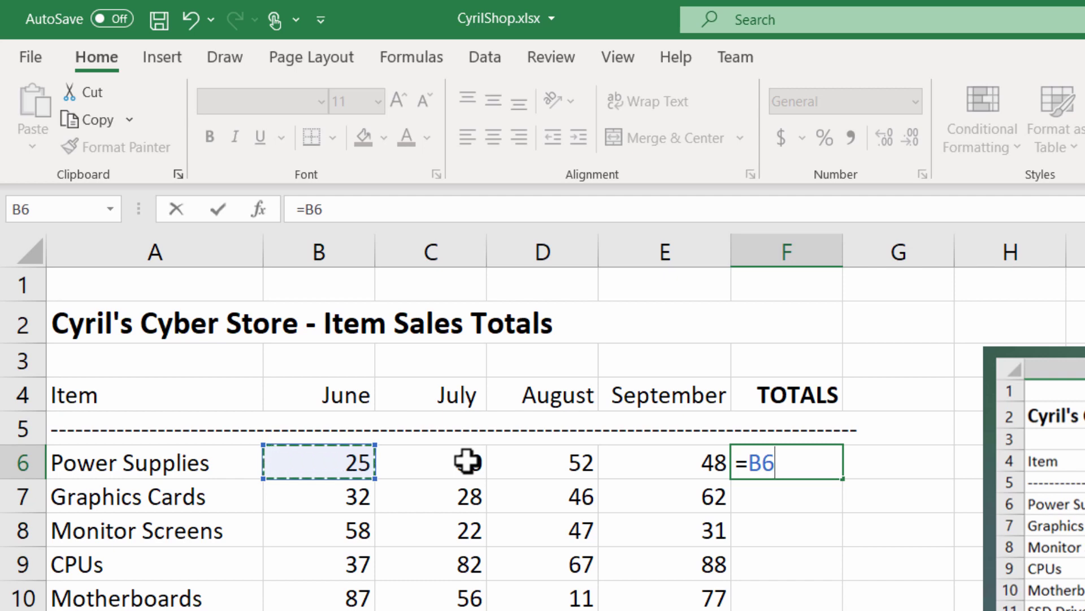
{"action": "type", "text": "+"}
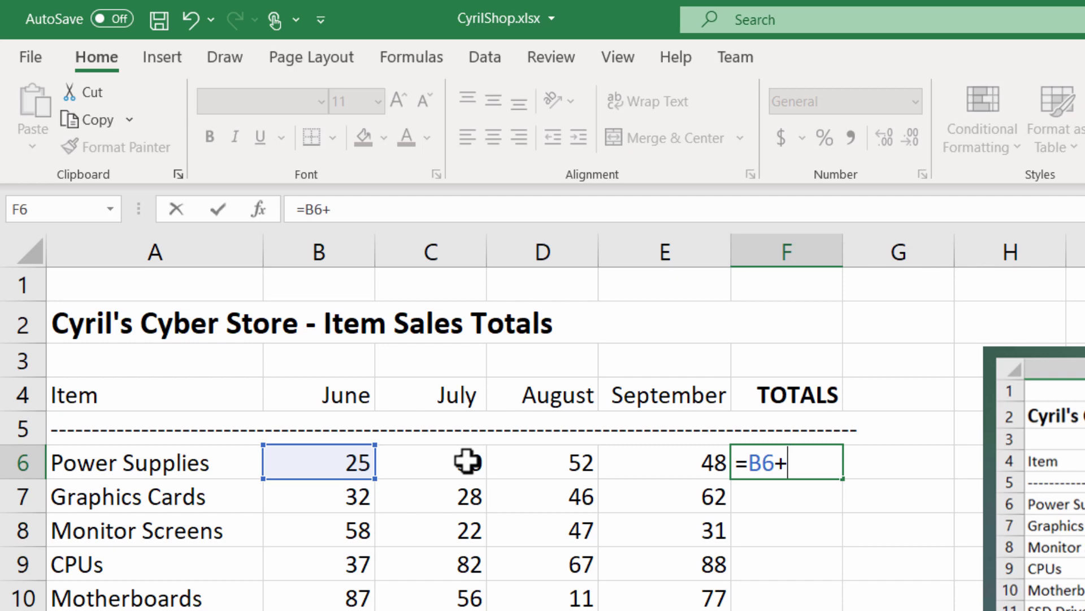
{"action": "left_click", "coordinate": [467, 461]}
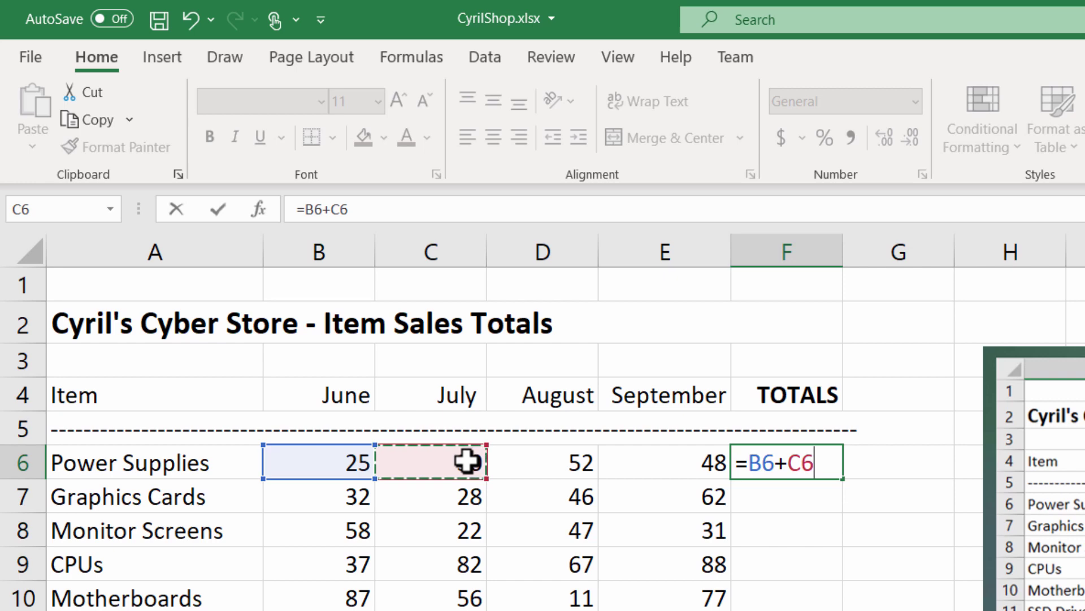
{"action": "type", "text": "+"}
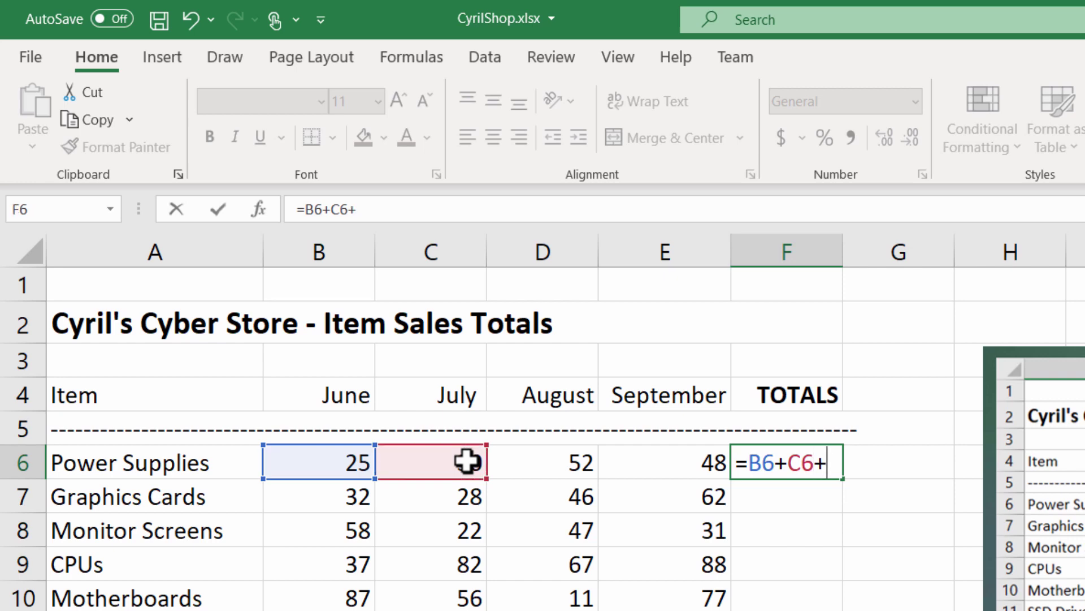
{"action": "left_click", "coordinate": [544, 462]}
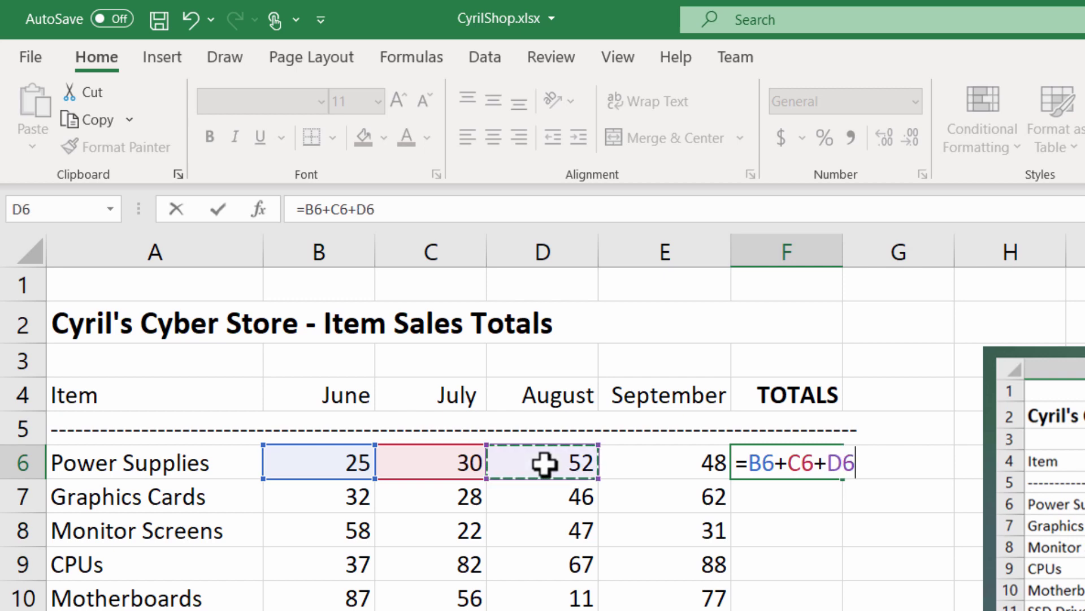
{"action": "type", "text": "+"}
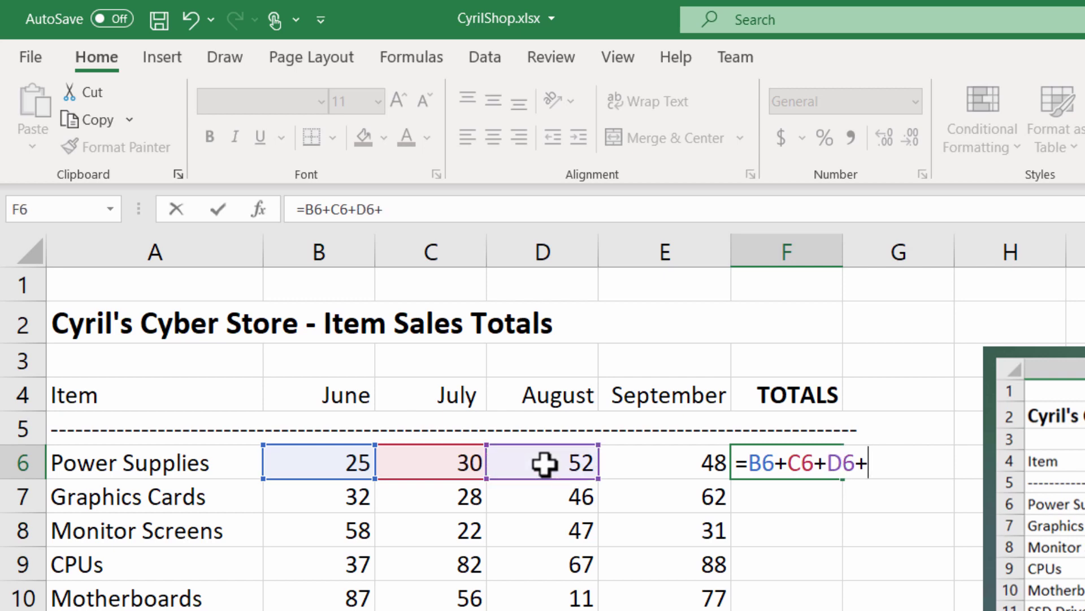
{"action": "left_click", "coordinate": [645, 463]}
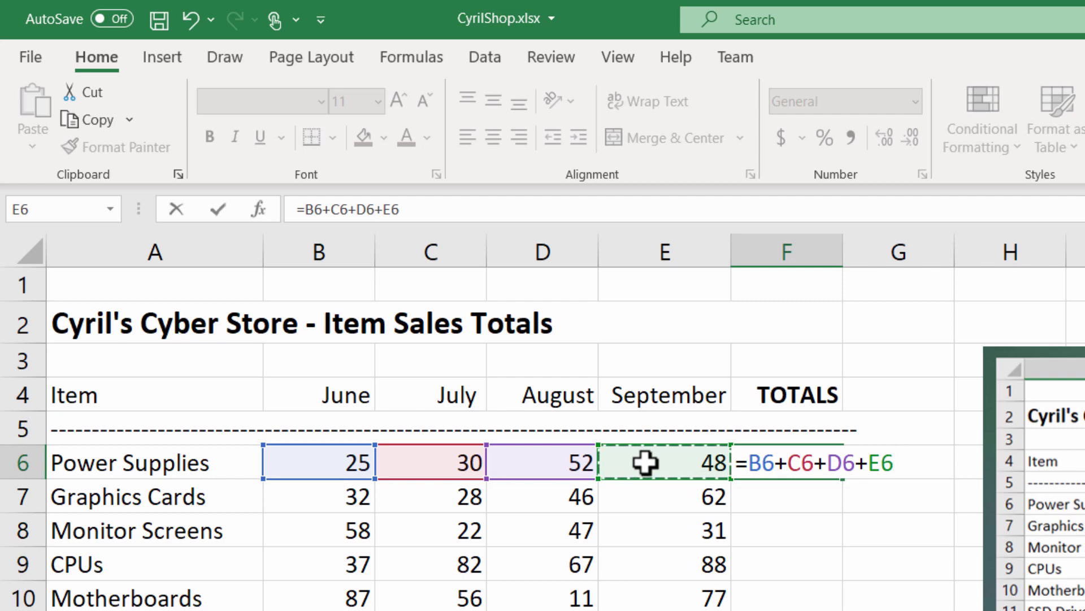
{"action": "type", "text": "+"}
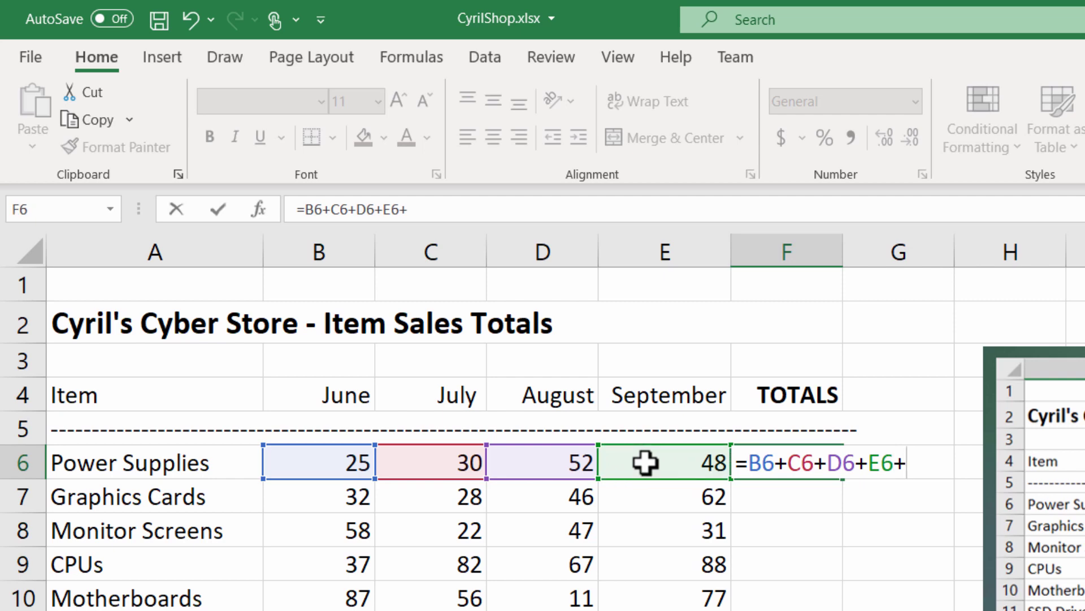
{"action": "left_click", "coordinate": [422, 210]}
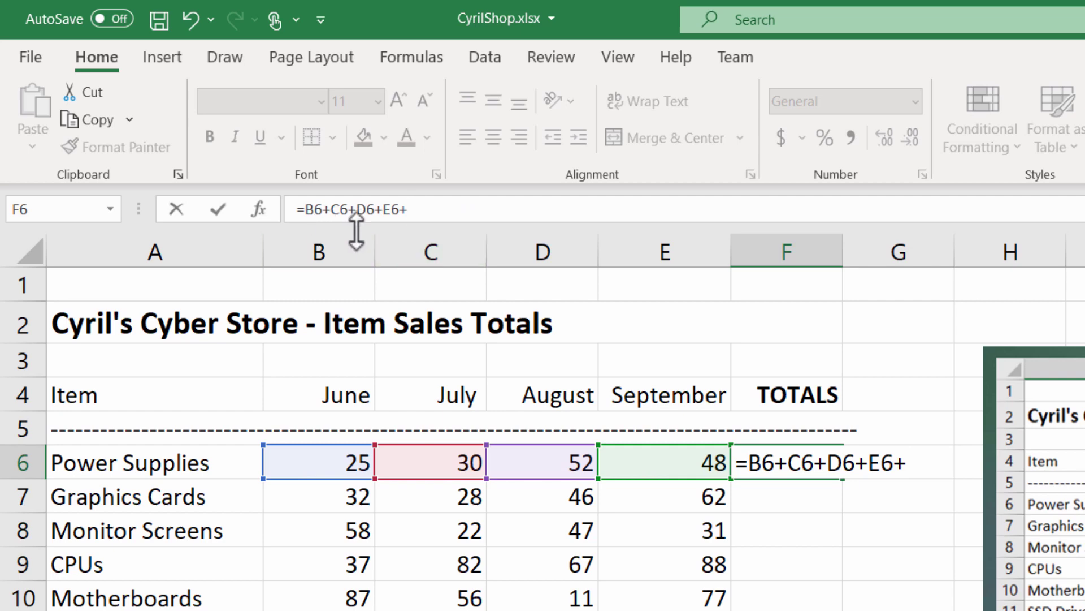
{"action": "key", "text": "BackSpace"}
- Fix F6 so =B6+C6+D6+E6 calculates 155, then make it bold
{"action": "left_click", "coordinate": [749, 462]}
{"action": "key", "text": "BackSpace"}
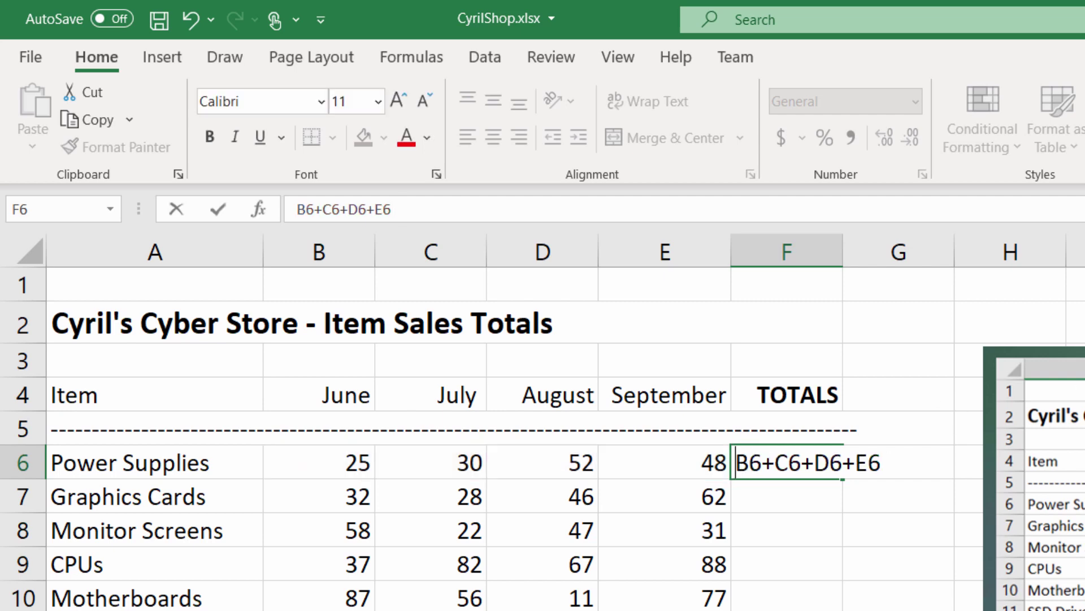
{"action": "key", "text": "Return"}
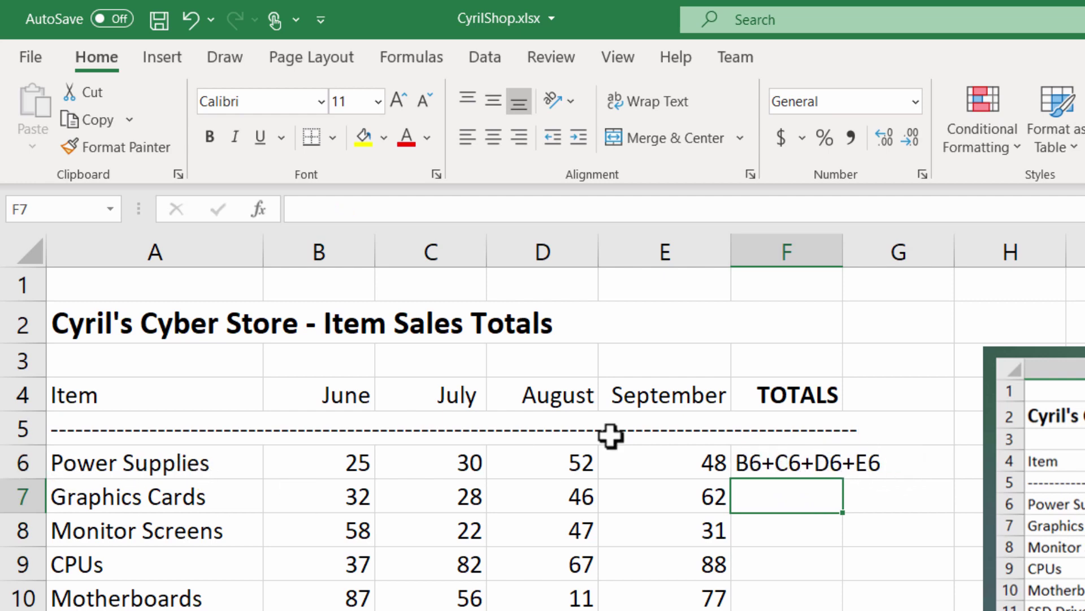
{"action": "left_click", "coordinate": [772, 461]}
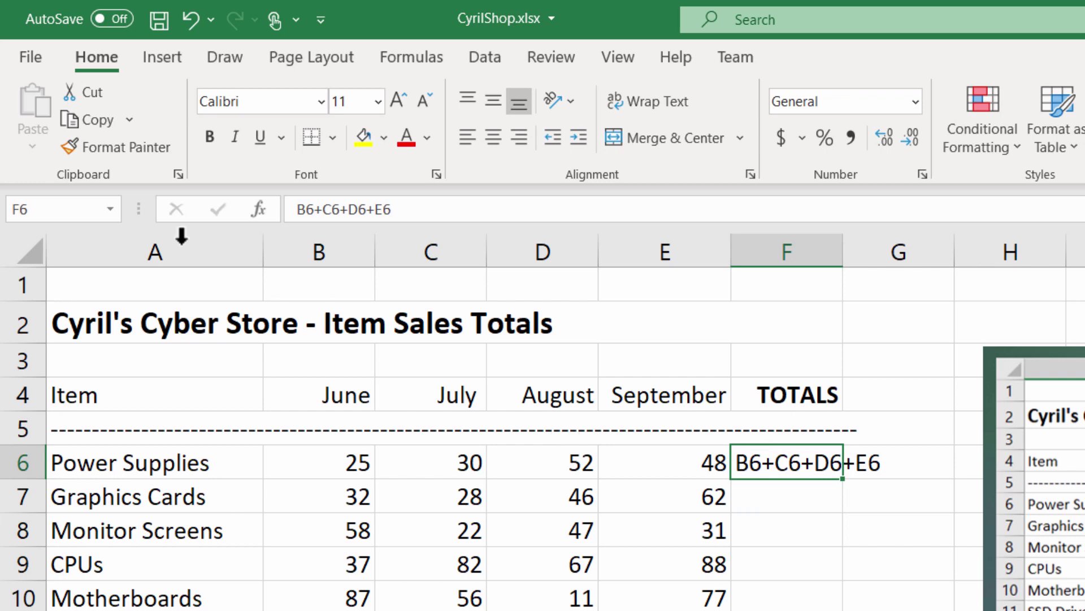
{"action": "left_click", "coordinate": [298, 209]}
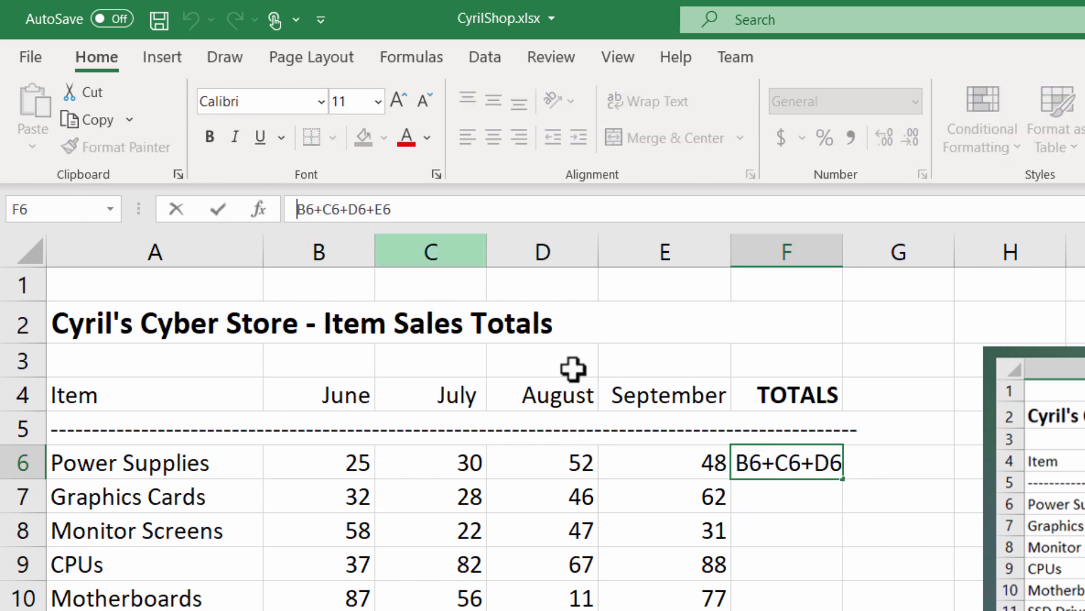
{"action": "type", "text": "="}
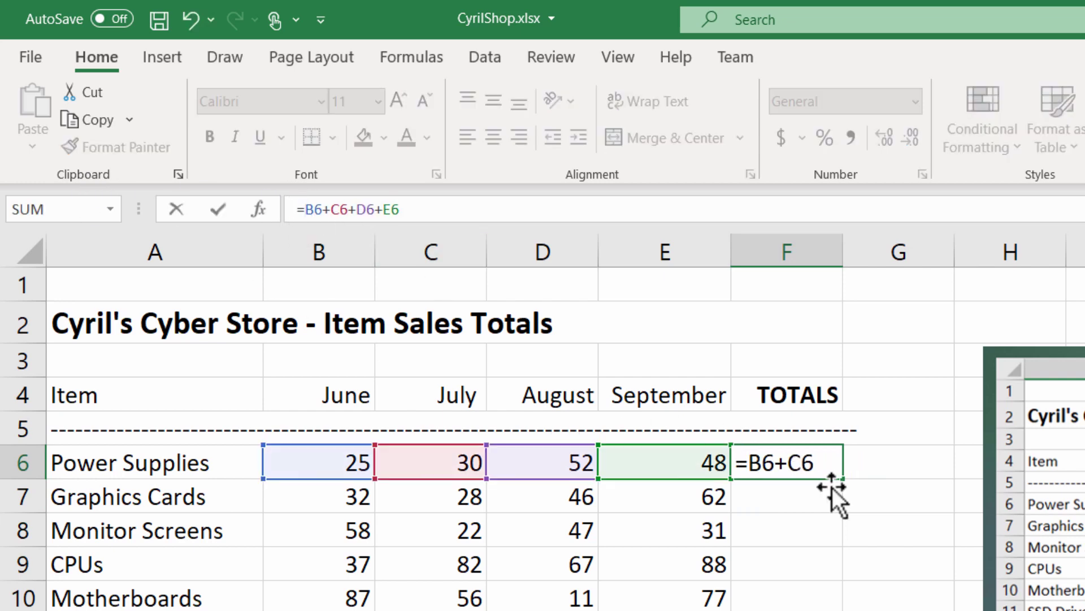
{"action": "double_click", "coordinate": [836, 463]}
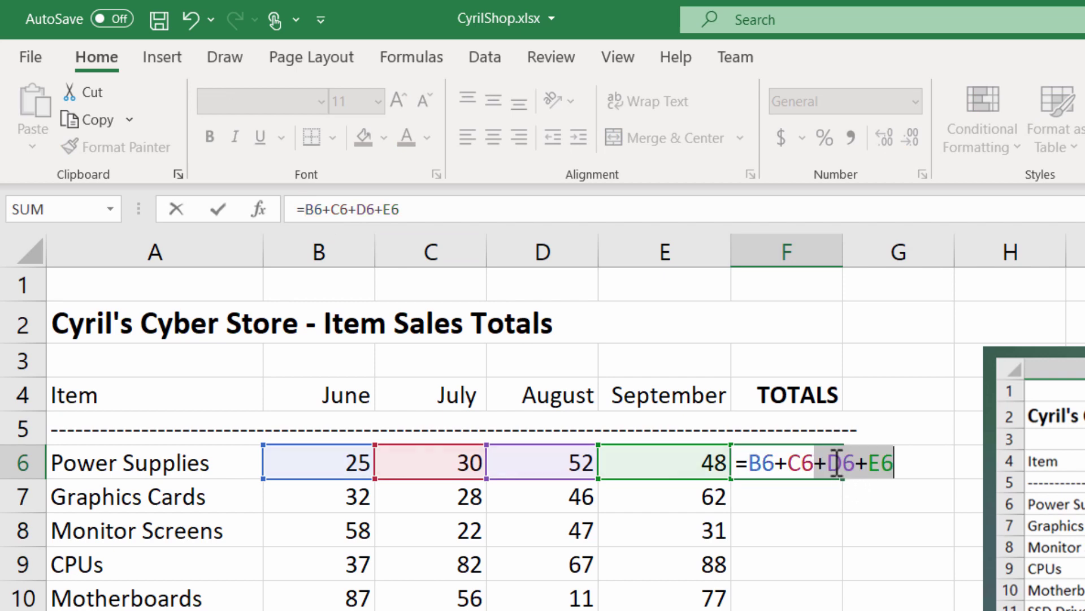
{"action": "left_click", "coordinate": [776, 462]}
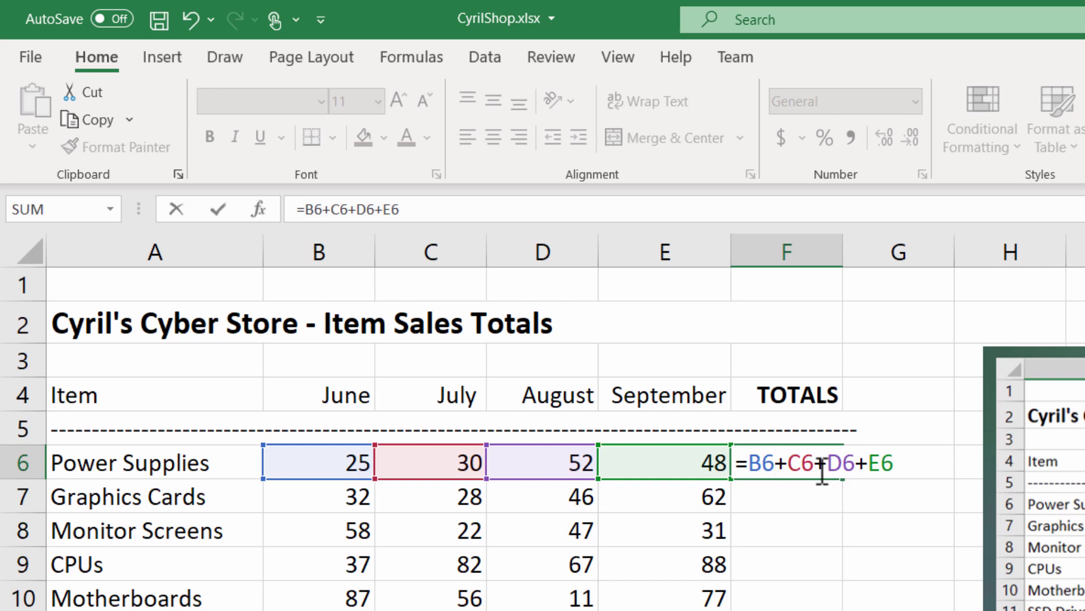
{"action": "key", "text": "Return"}
{"action": "left_click", "coordinate": [785, 460]}
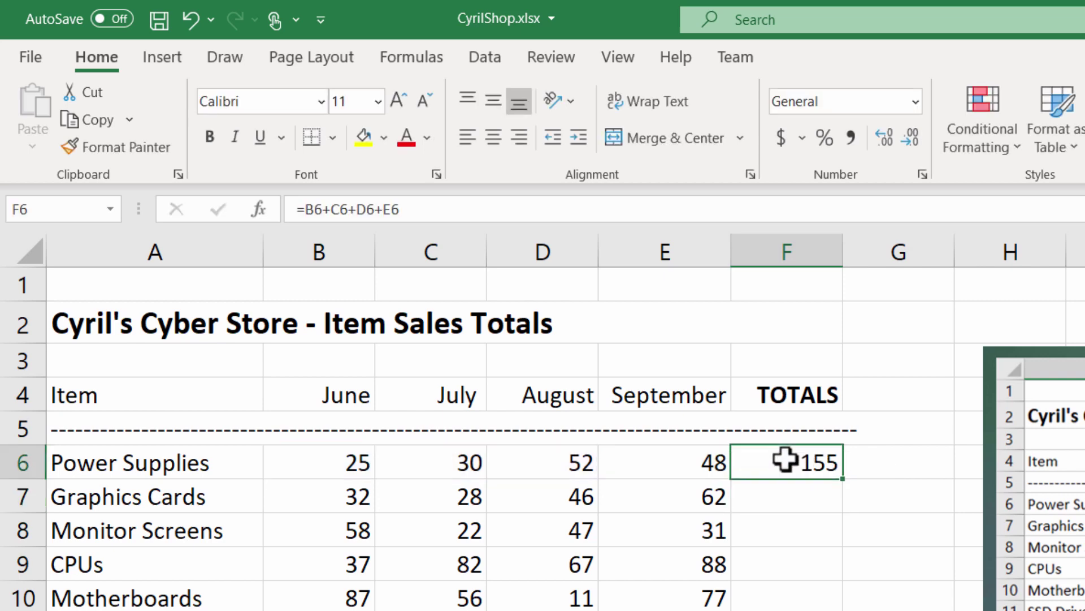
{"action": "left_click", "coordinate": [210, 138]}
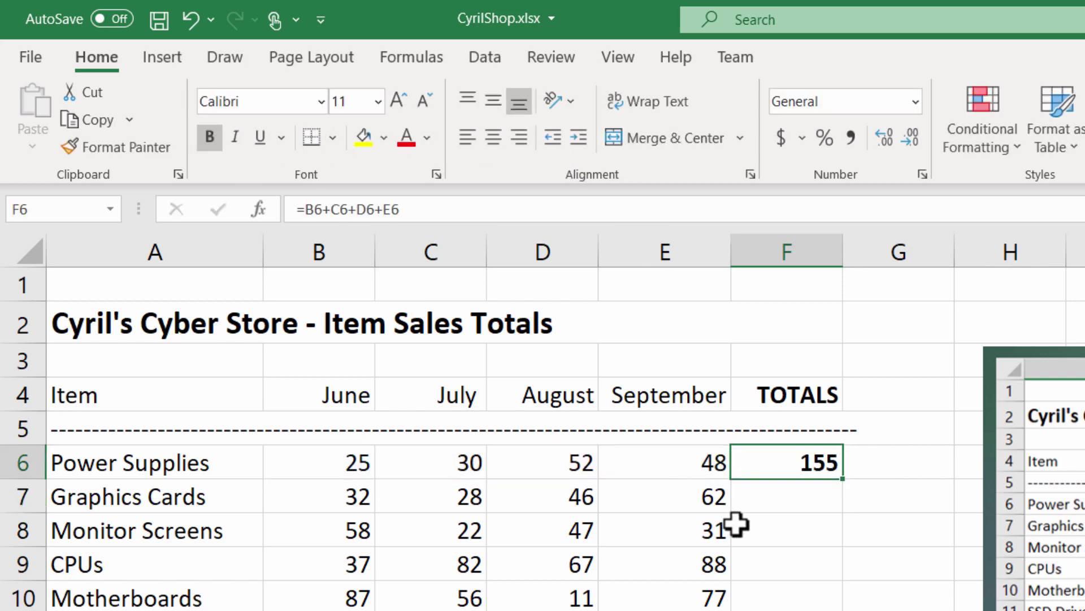
- Build the Graphics Cards formula =B7+C7+D7+E7 in F7
{"action": "left_click", "coordinate": [355, 496]}
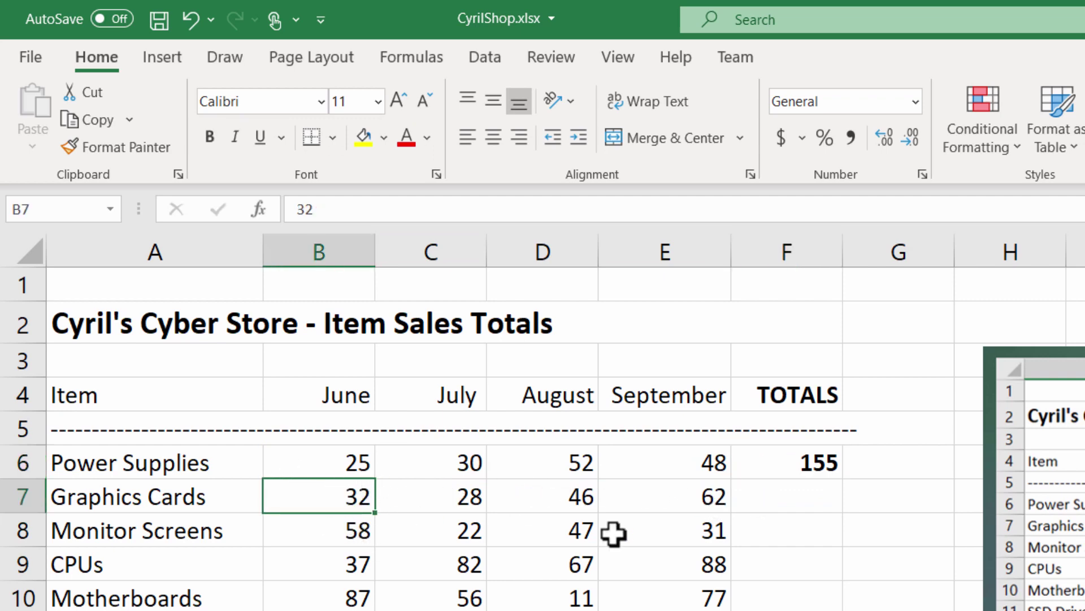
{"action": "left_click", "coordinate": [790, 498]}
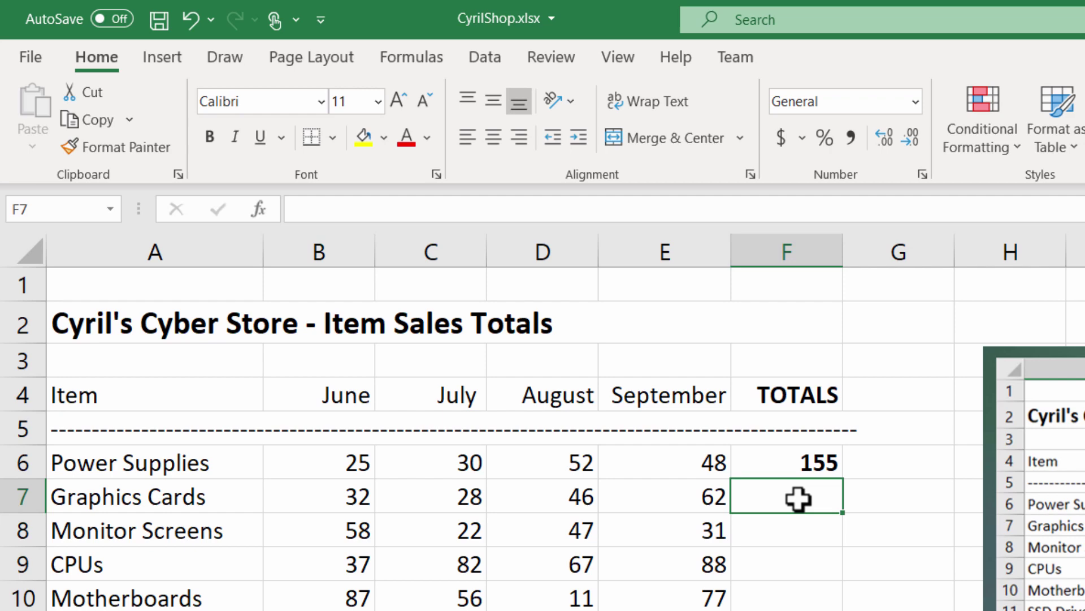
{"action": "type", "text": "="}
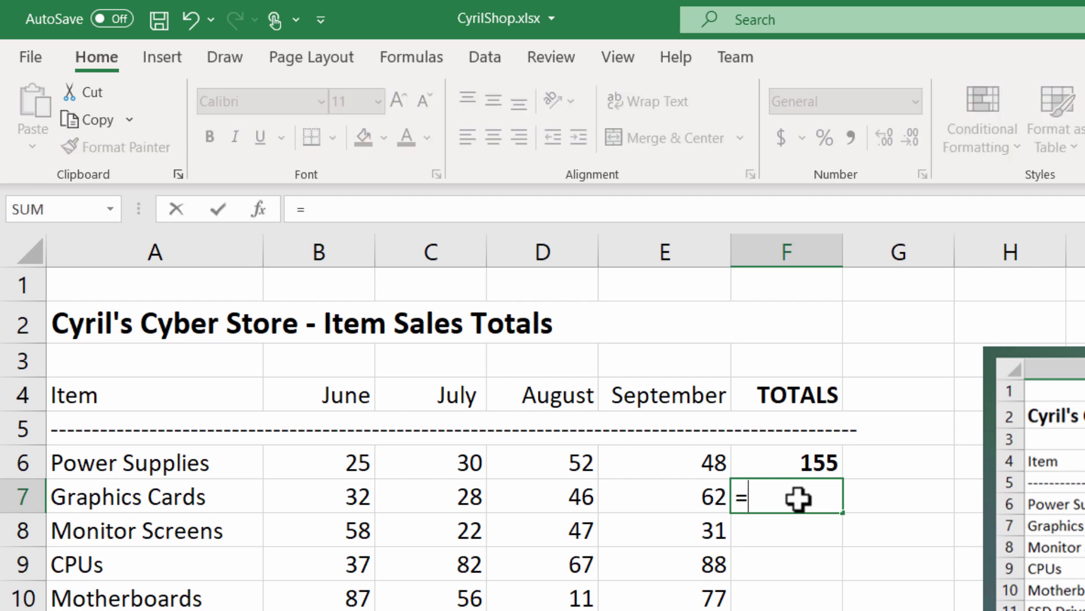
{"action": "left_click", "coordinate": [339, 496]}
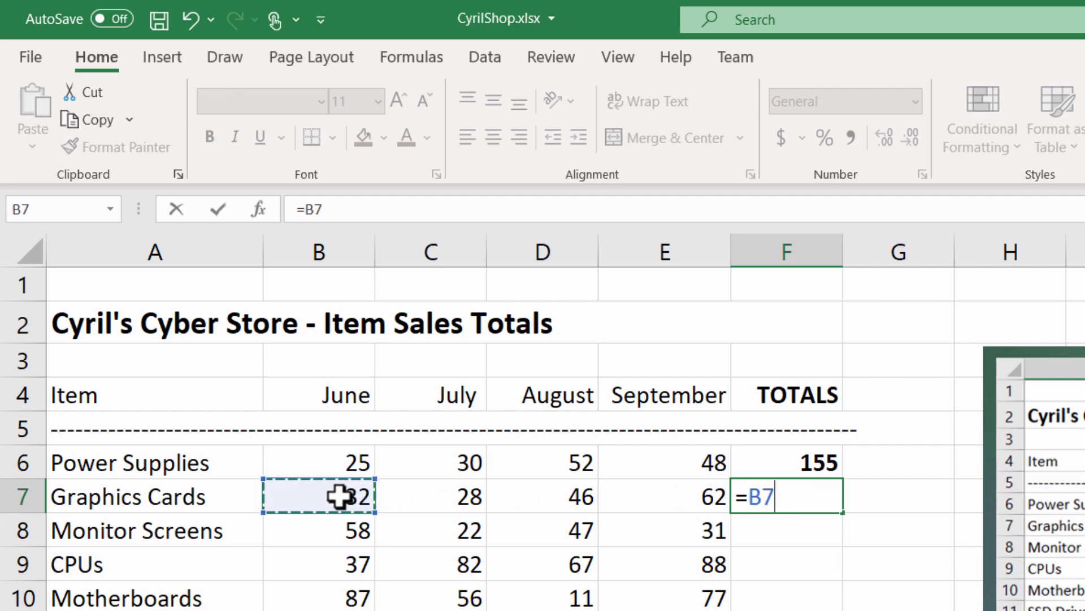
{"action": "type", "text": "+"}
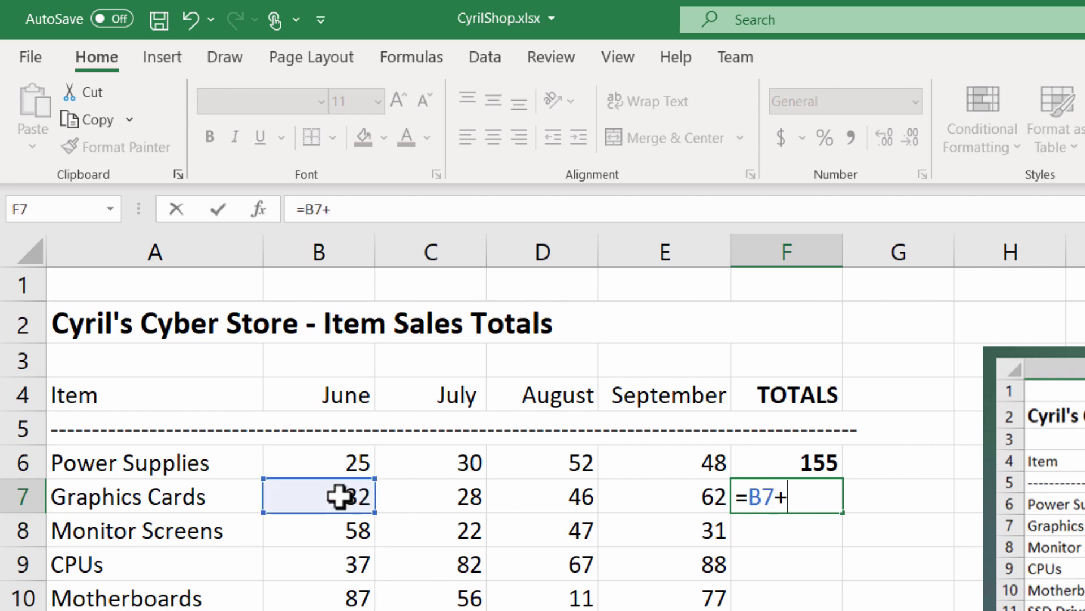
{"action": "left_click", "coordinate": [456, 499]}
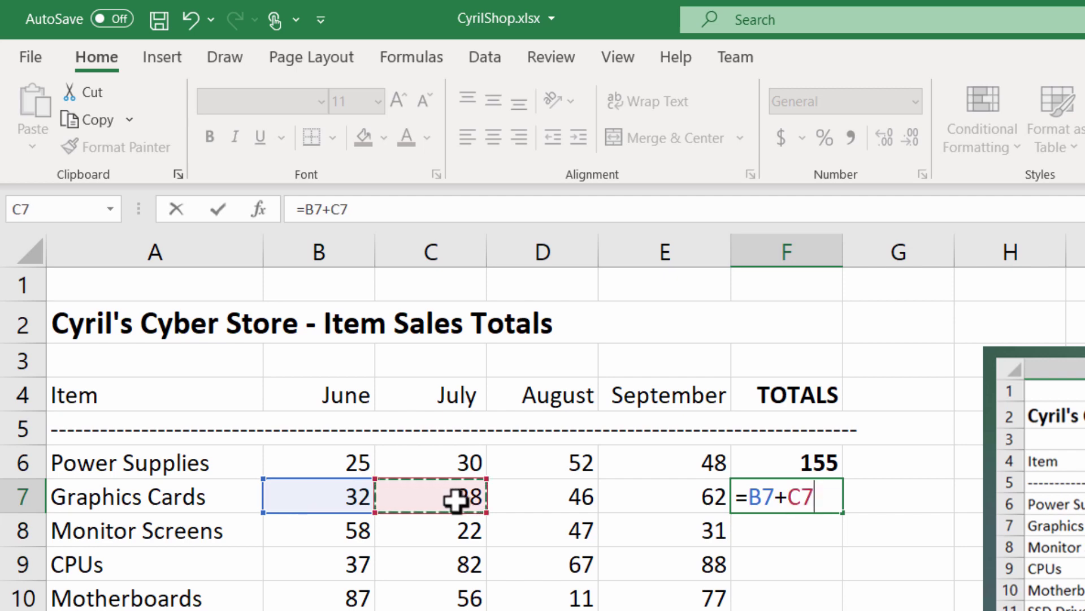
{"action": "type", "text": "+"}
{"action": "left_click", "coordinate": [547, 495]}
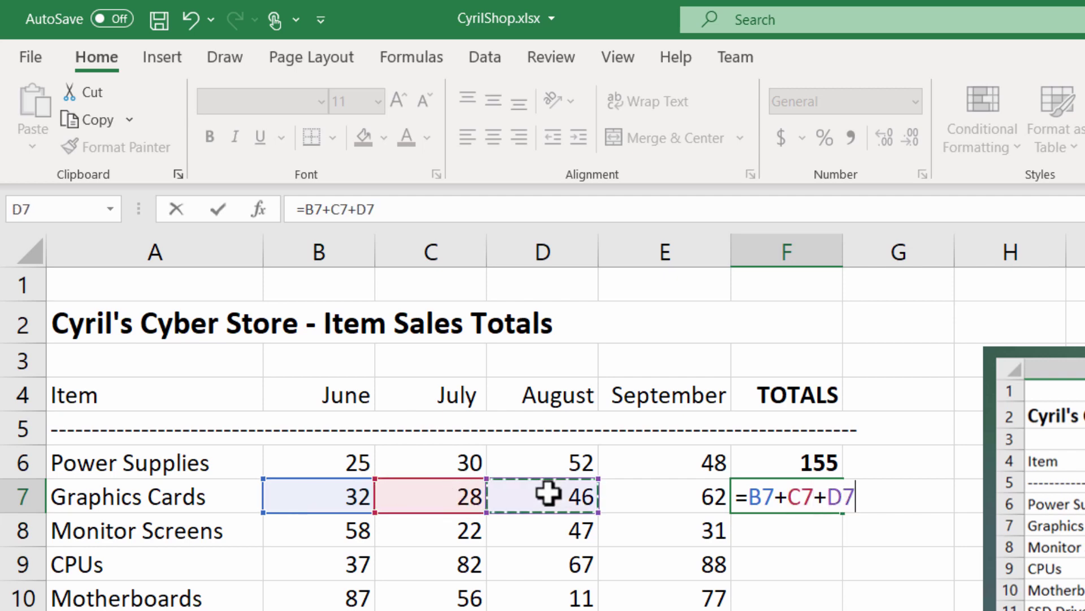
{"action": "type", "text": "+"}
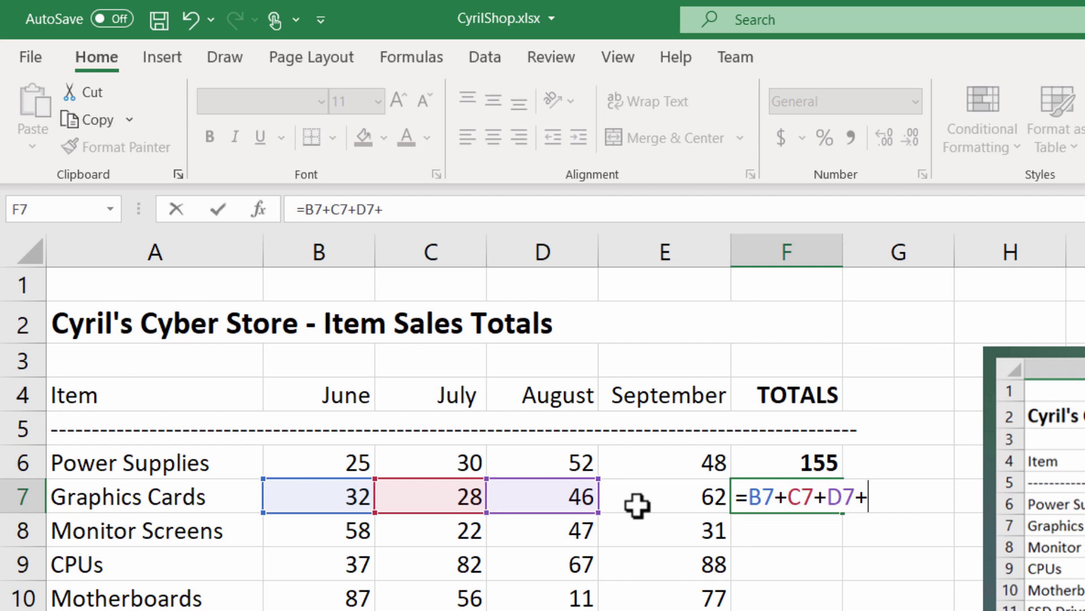
{"action": "left_click", "coordinate": [680, 497]}
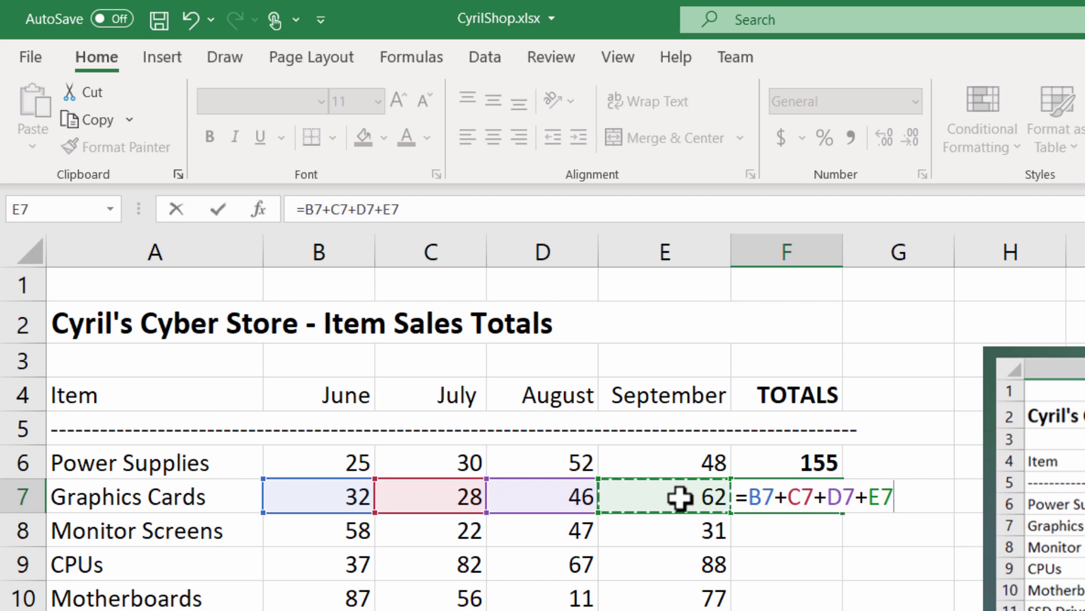
- Commit the Graphics Cards total of 168 and make it bold
{"action": "key", "text": "Return"}
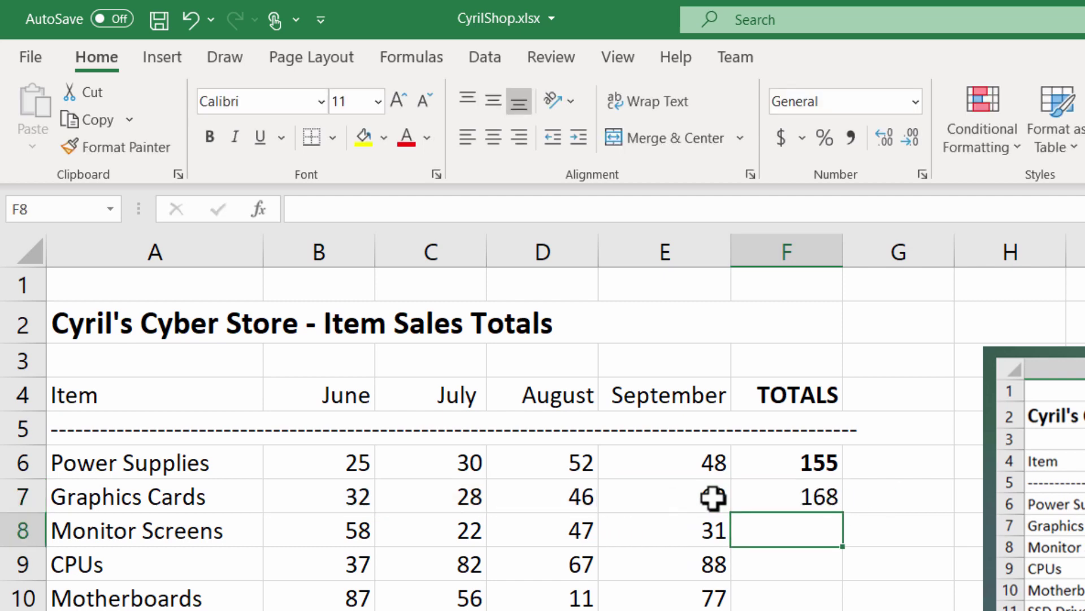
{"action": "left_click", "coordinate": [788, 501]}
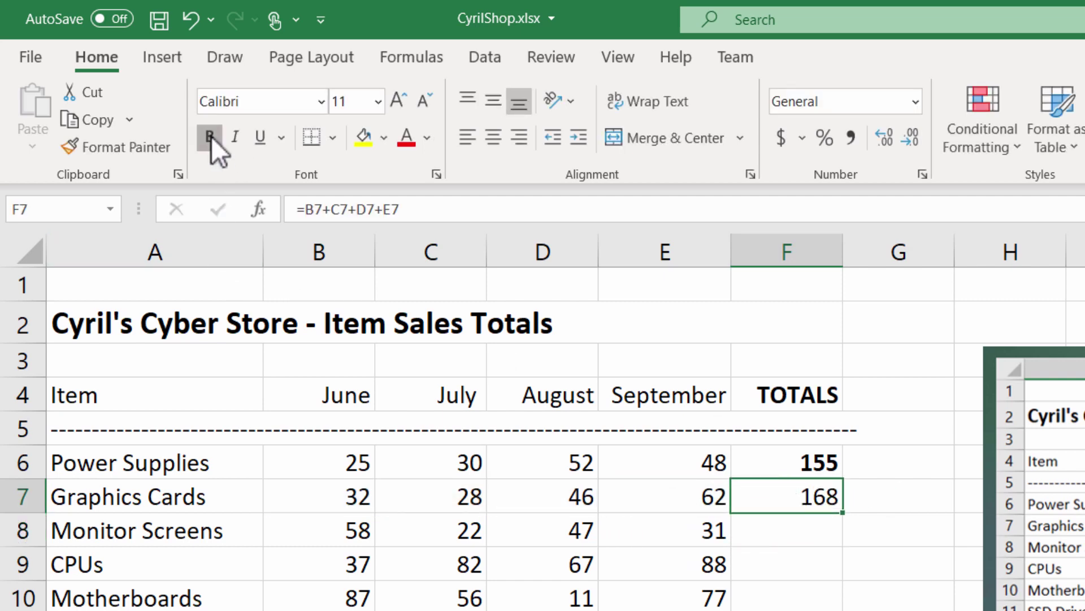
{"action": "left_click", "coordinate": [212, 136]}
{"action": "left_click", "coordinate": [798, 534]}
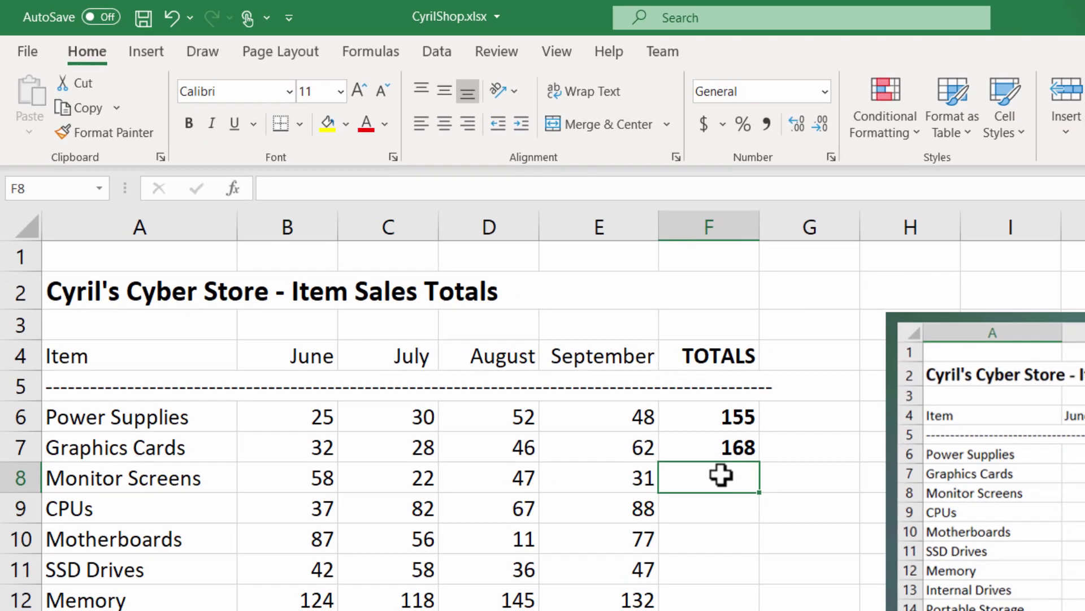
- Make the total cells F8 through F14 bold in advance
{"action": "left_click_drag", "start_coordinate": [720, 475], "coordinate": [725, 610]}
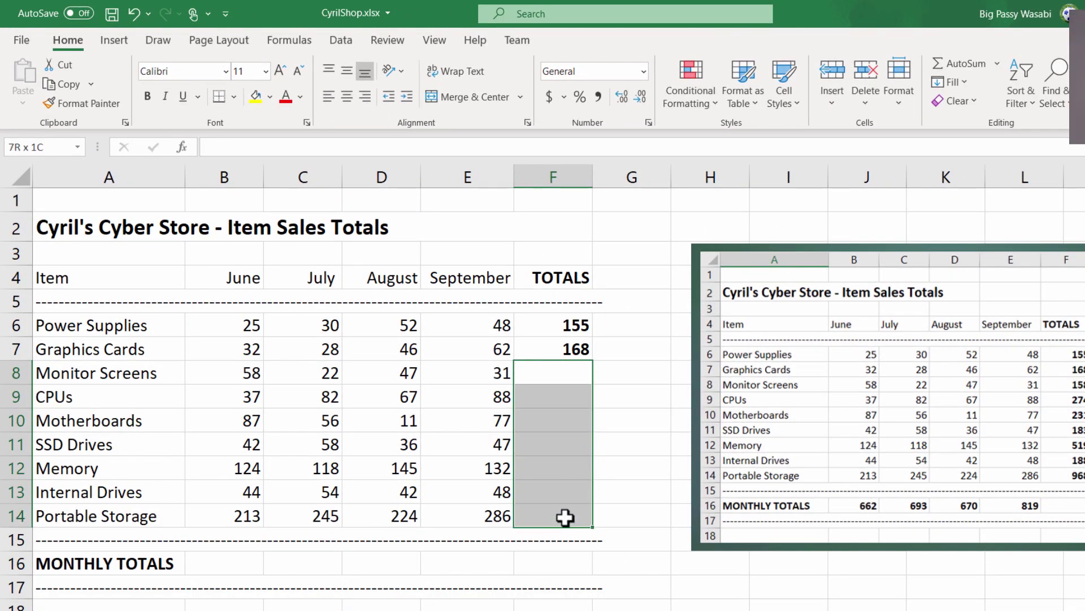
{"action": "left_click_drag", "start_coordinate": [565, 517], "coordinate": [567, 512]}
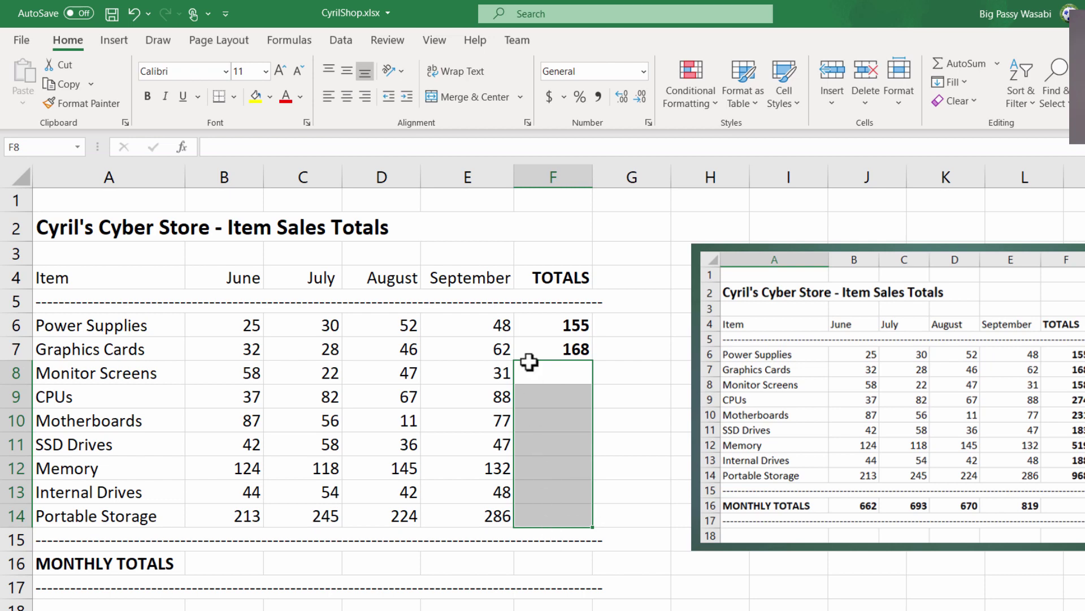
{"action": "left_click", "coordinate": [147, 97]}
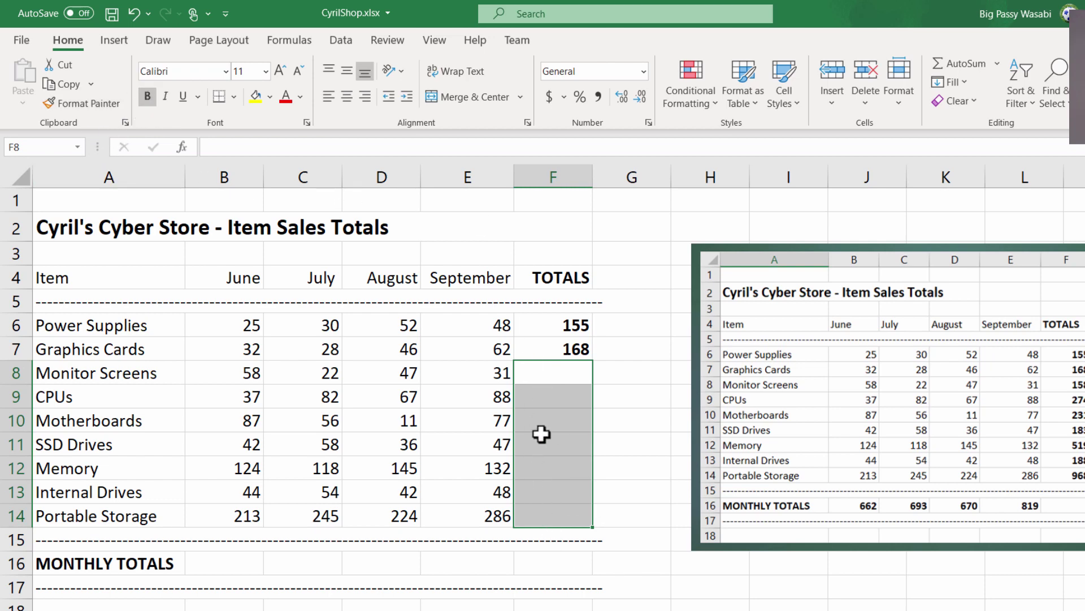
- Enter =B8+C8+D8+E8 in F8 for a Monitor Screens total of 158
{"action": "left_click", "coordinate": [539, 378]}
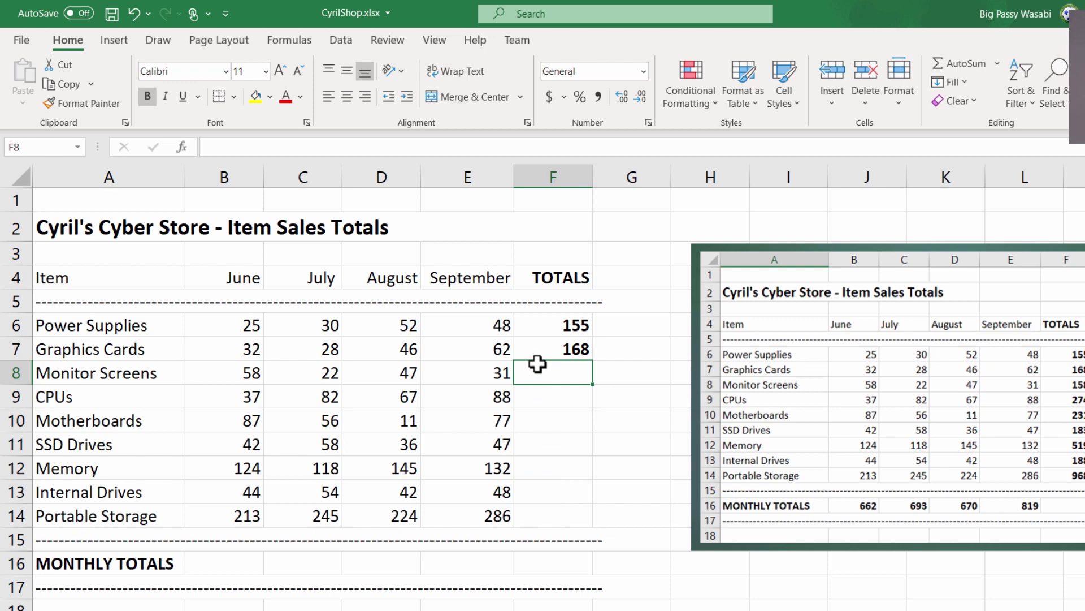
{"action": "type", "text": "="}
{"action": "left_click", "coordinate": [249, 373]}
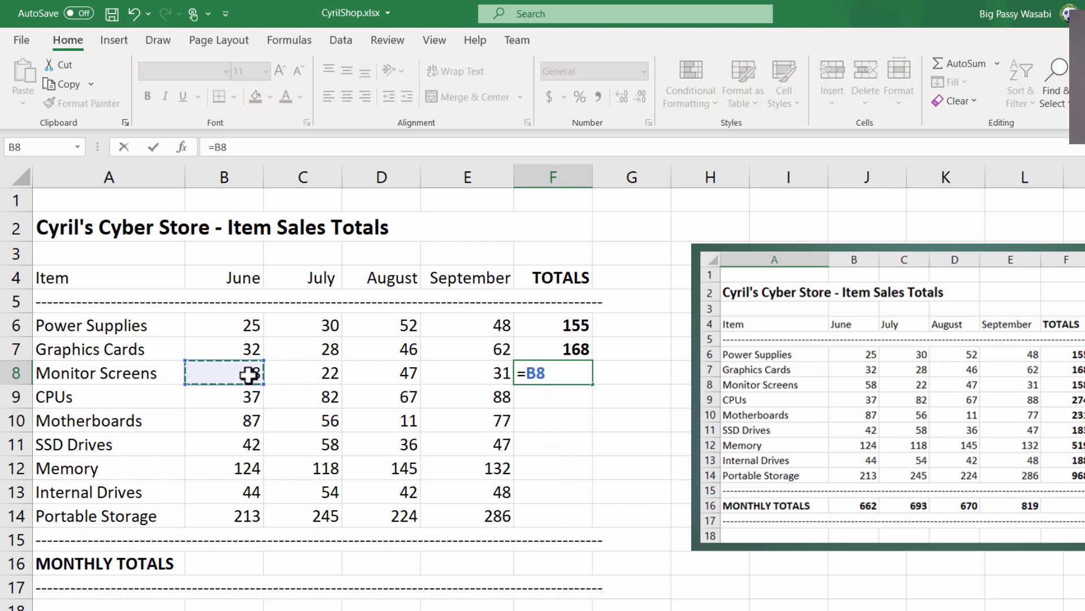
{"action": "type", "text": "+"}
{"action": "left_click", "coordinate": [288, 373]}
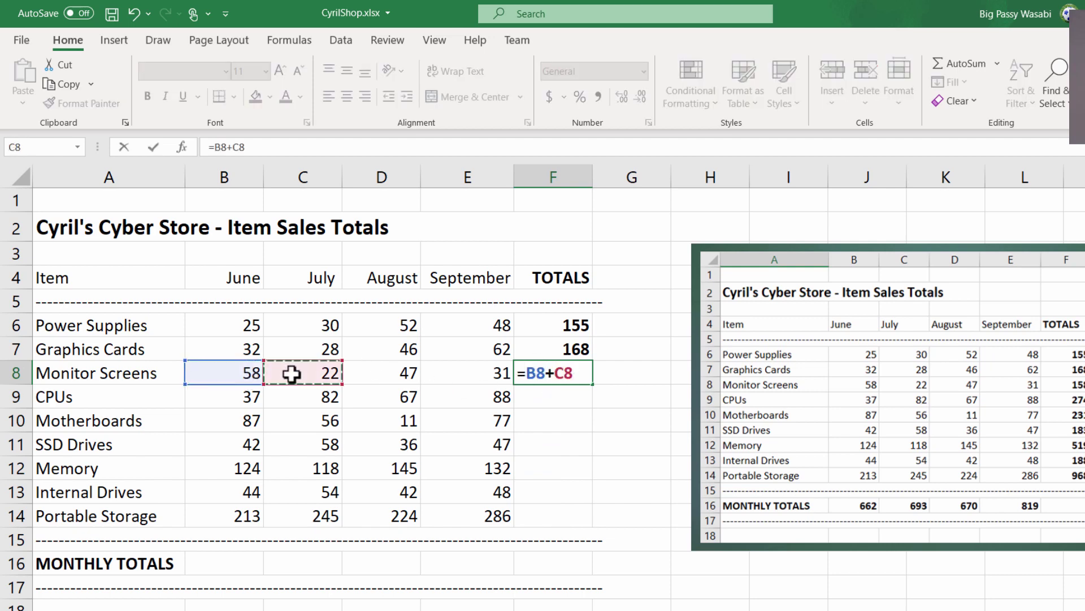
{"action": "type", "text": "+"}
{"action": "left_click", "coordinate": [392, 370]}
{"action": "type", "text": "+"}
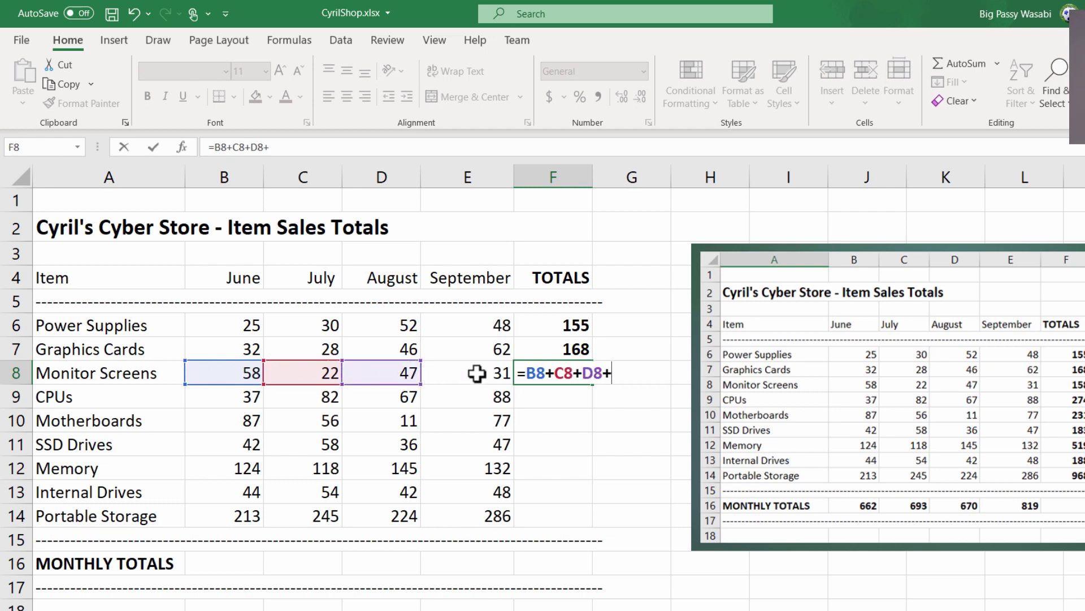
{"action": "left_click", "coordinate": [471, 372]}
{"action": "type", "text": "+"}
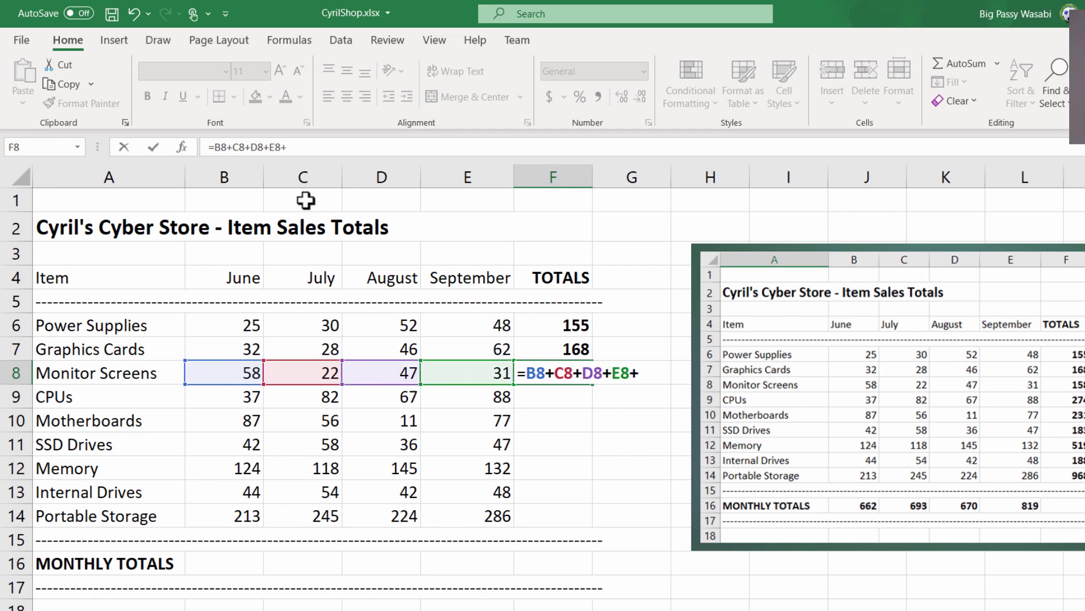
{"action": "left_click", "coordinate": [301, 146]}
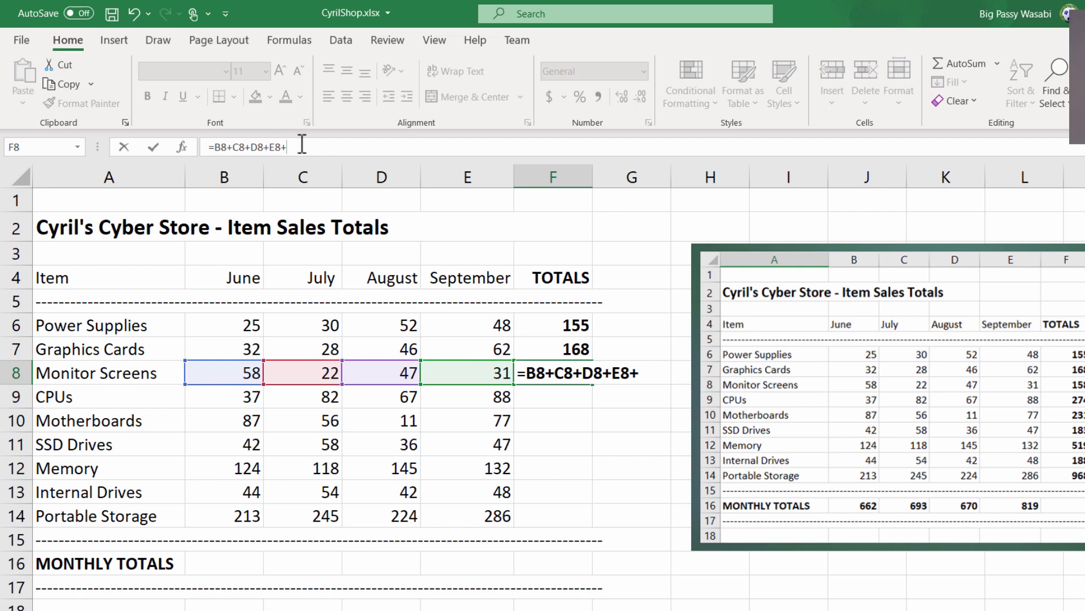
{"action": "key", "text": "BackSpace"}
{"action": "key", "text": "Return"}
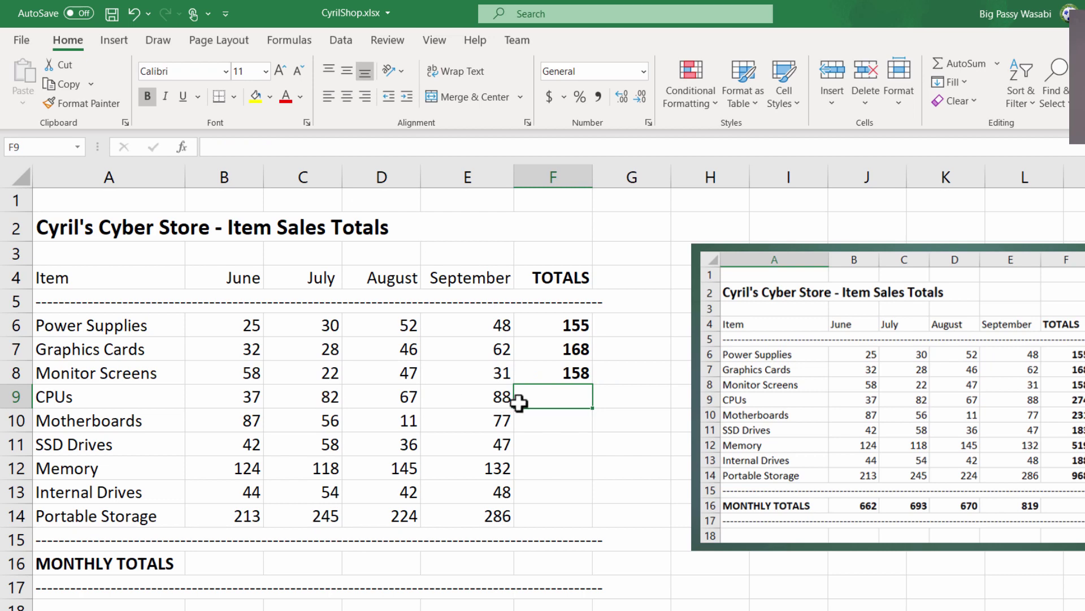
- Enter =B9+C9+D9+E9 in F9 for a CPUs total of 274
{"action": "type", "text": "="}
{"action": "left_click", "coordinate": [252, 396]}
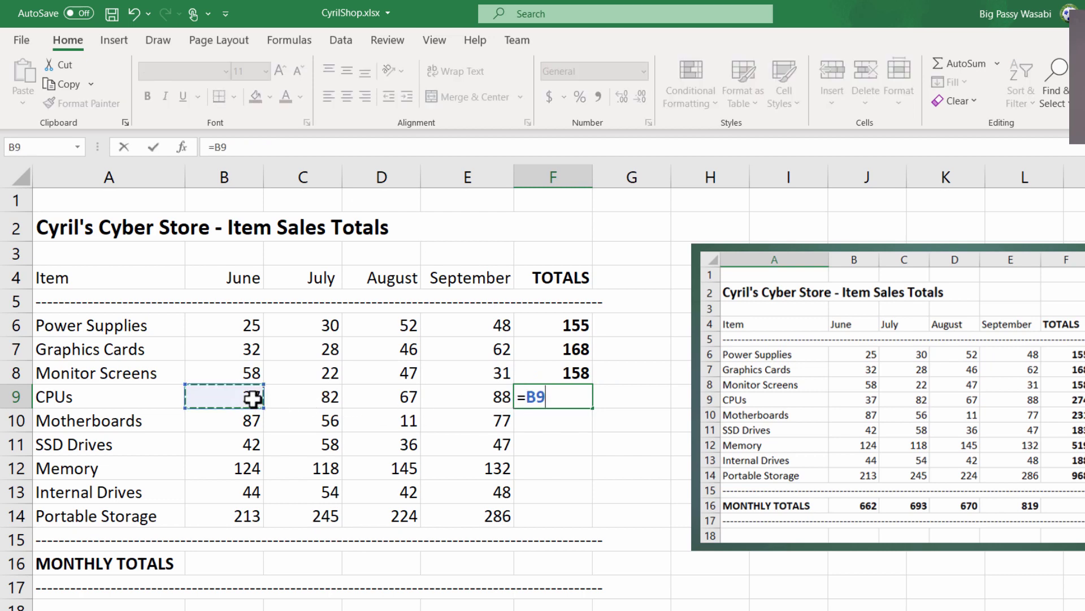
{"action": "type", "text": "+"}
{"action": "left_click", "coordinate": [310, 395]}
{"action": "type", "text": "+"}
{"action": "left_click", "coordinate": [384, 395]}
{"action": "type", "text": "+"}
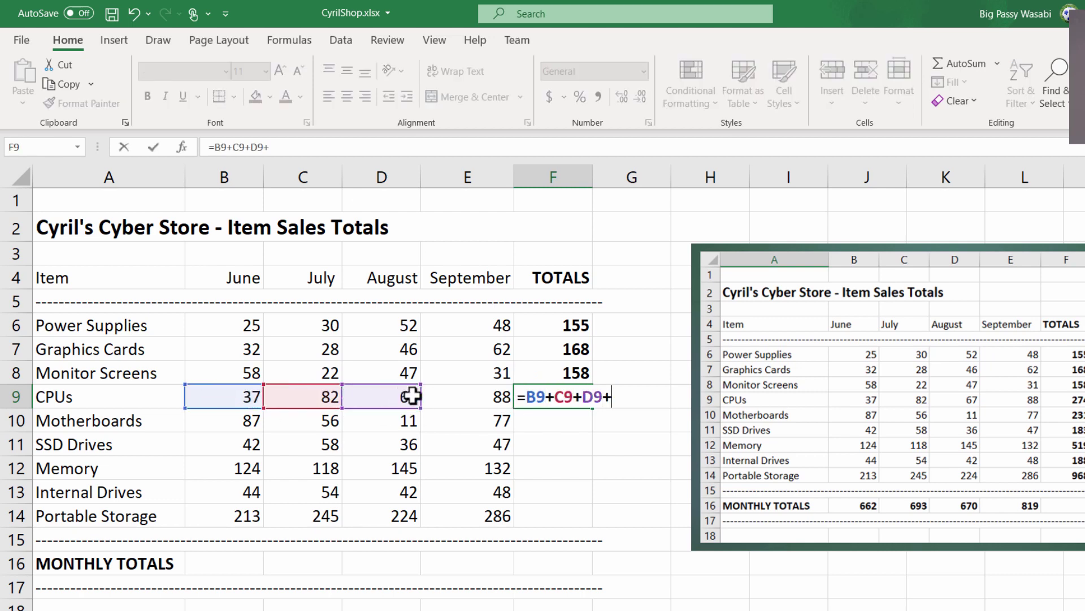
{"action": "left_click", "coordinate": [454, 401]}
{"action": "key", "text": "Return"}
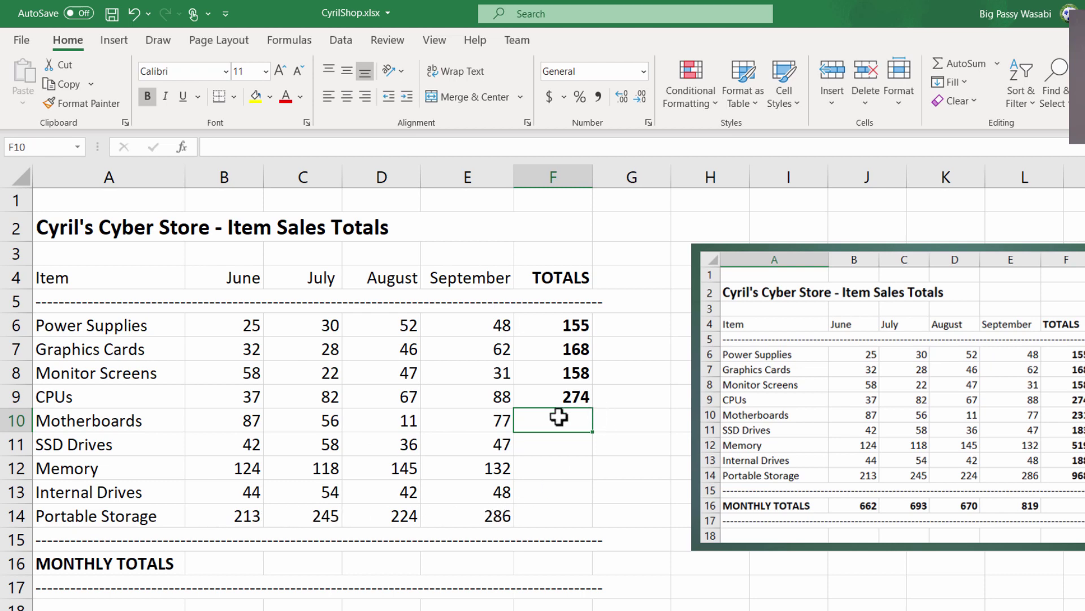
- Paste the total formula into F10:F13 for the remaining items
{"action": "key", "text": "ctrl+v"}
{"action": "left_click", "coordinate": [633, 444]}
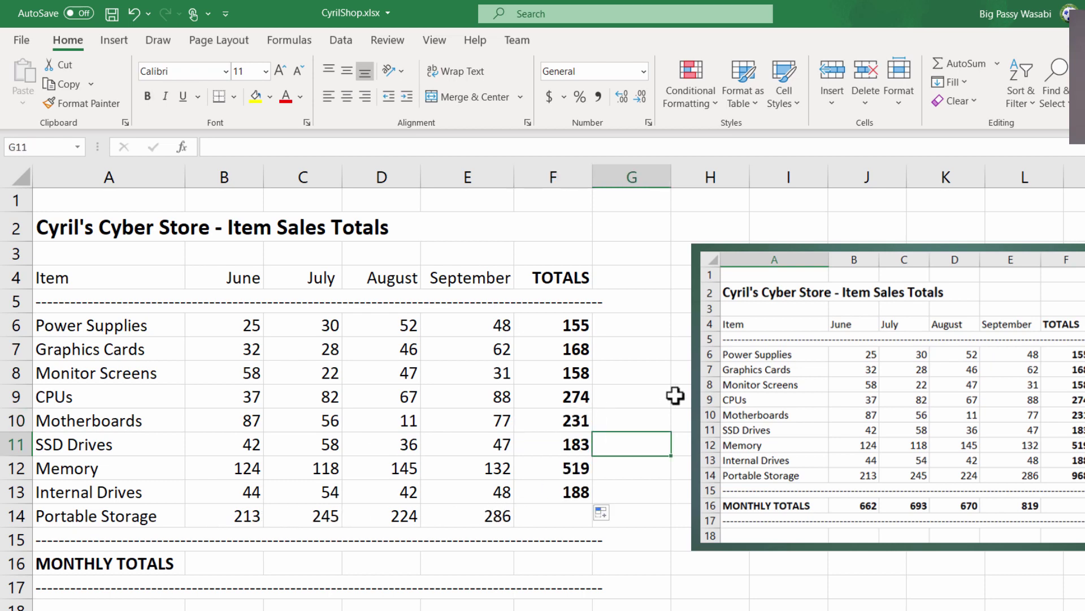
{"action": "left_click", "coordinate": [572, 511]}
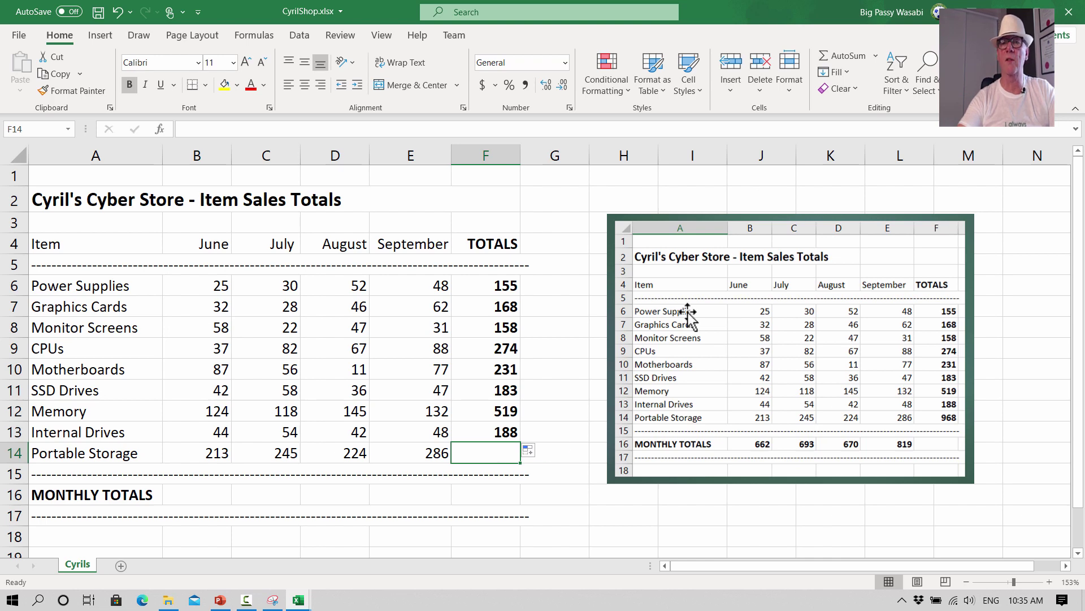
- AutoSum B14:E14 into F14, giving Portable Storage a total of 968
{"action": "left_click", "coordinate": [822, 52]}
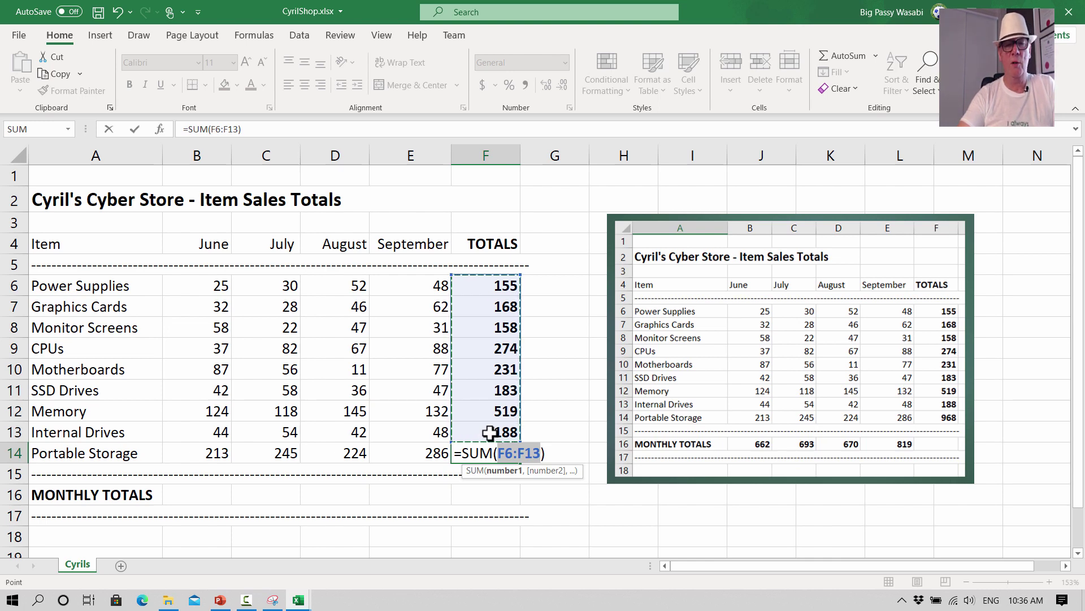
{"action": "left_click", "coordinate": [204, 454]}
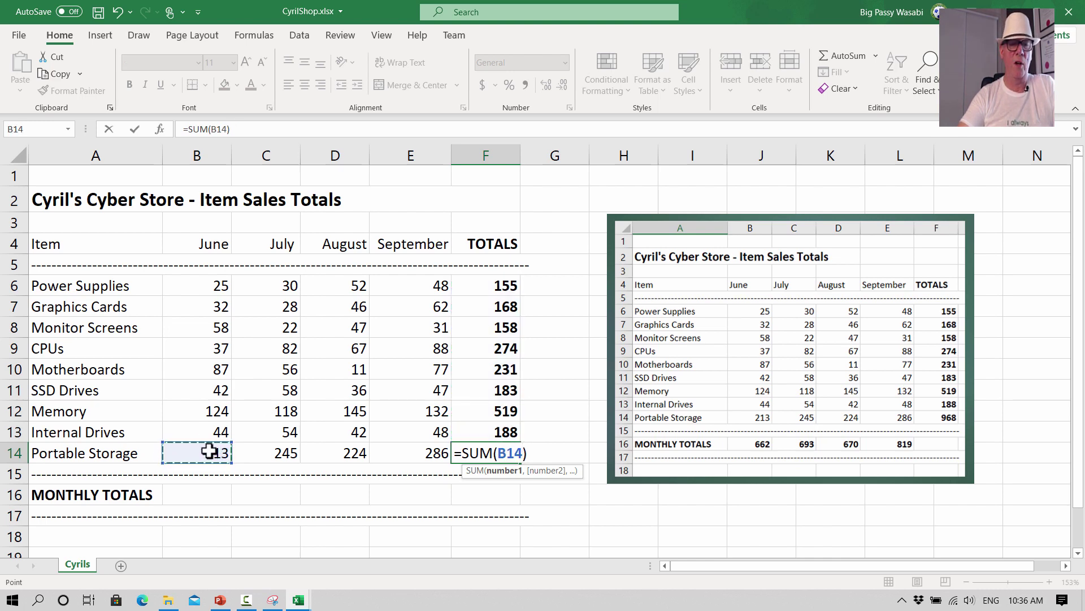
{"action": "left_click_drag", "start_coordinate": [247, 450], "coordinate": [329, 451]}
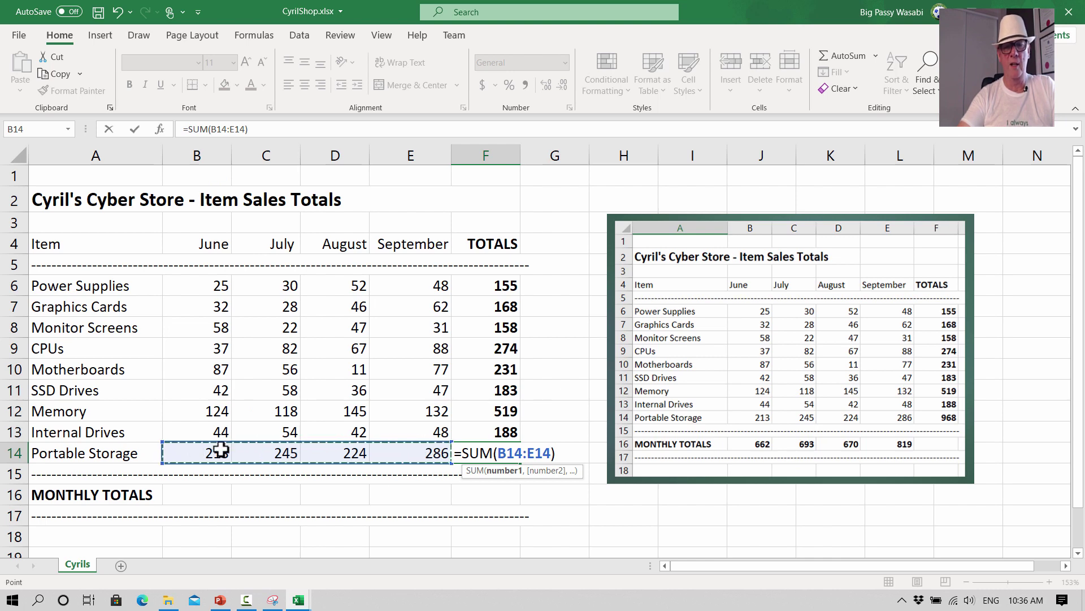
{"action": "key", "text": "Return"}
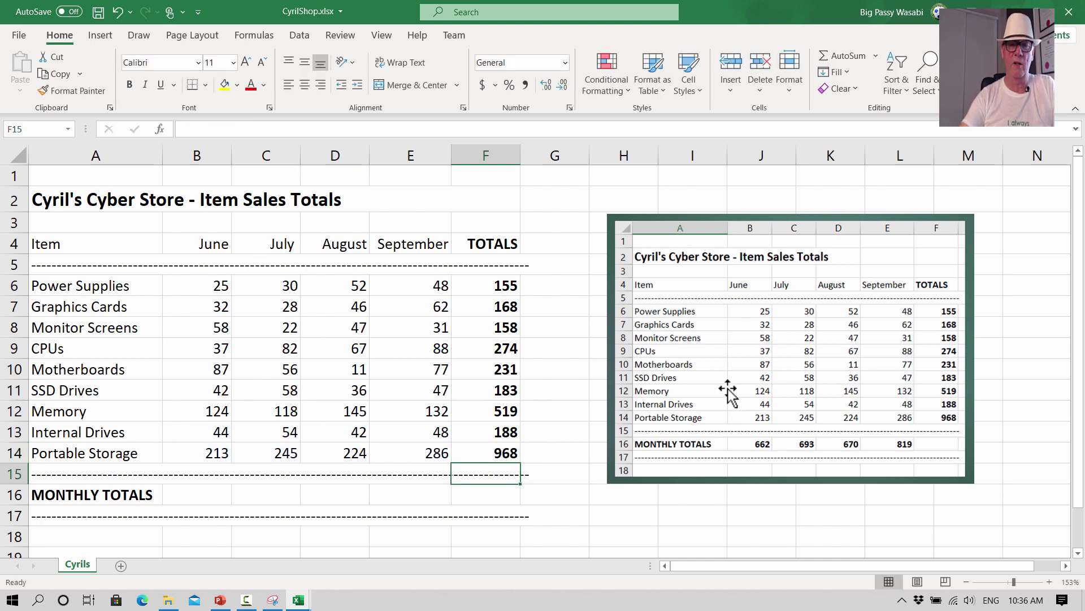
- Clear F10 and F11, then rebuild F10 as =SUM(B10:E10) for Motherboards, 231
{"action": "left_click", "coordinate": [512, 390]}
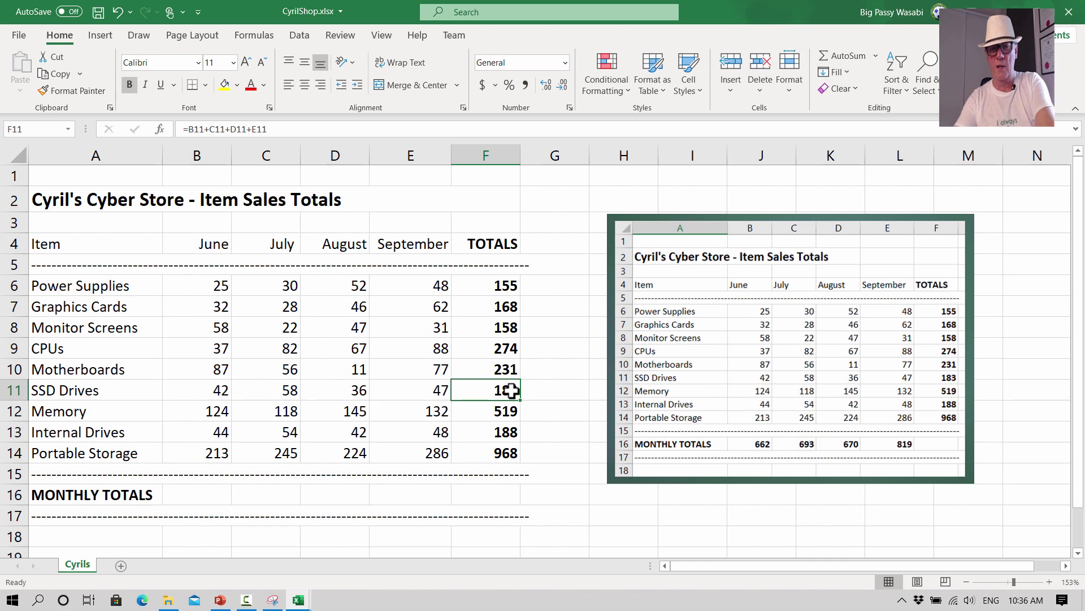
{"action": "key", "text": "BackSpace"}
{"action": "left_click", "coordinate": [504, 367]}
{"action": "key", "text": "BackSpace"}
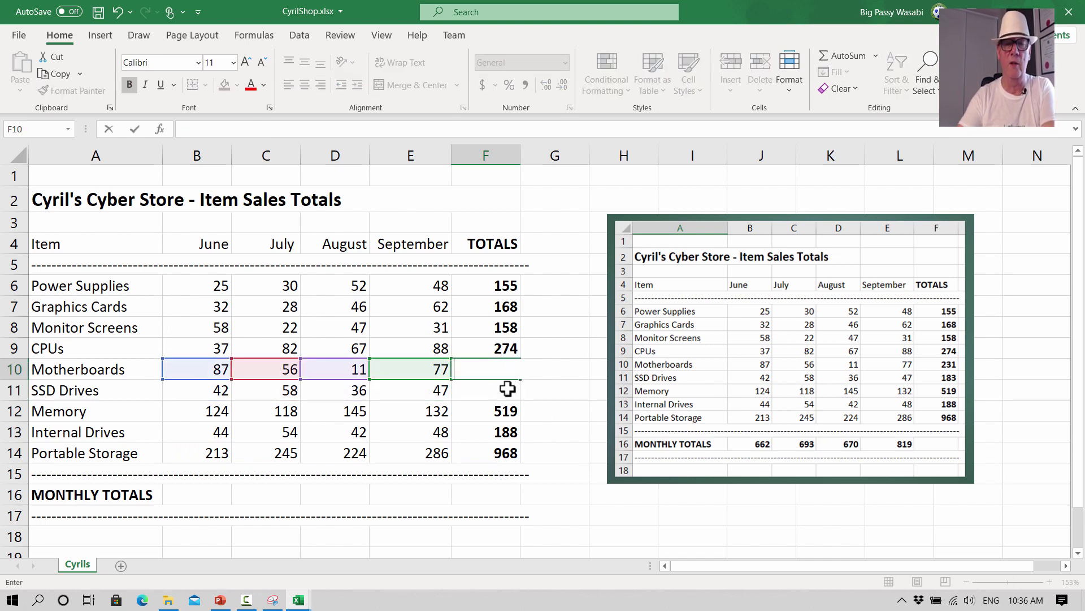
{"action": "key", "text": "Return"}
{"action": "left_click", "coordinate": [503, 368]}
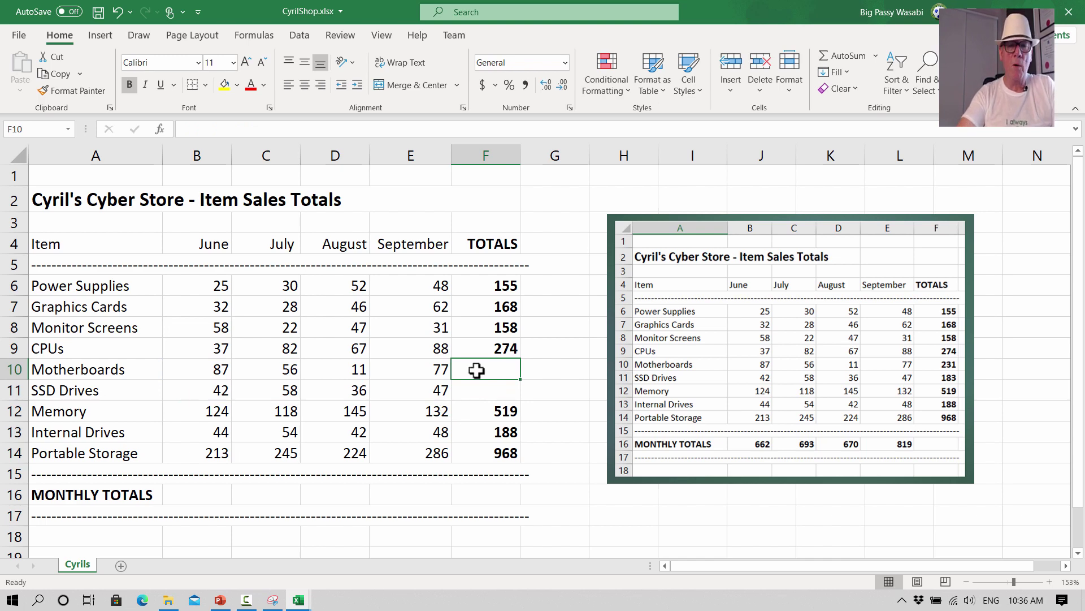
{"action": "left_click", "coordinate": [837, 56]}
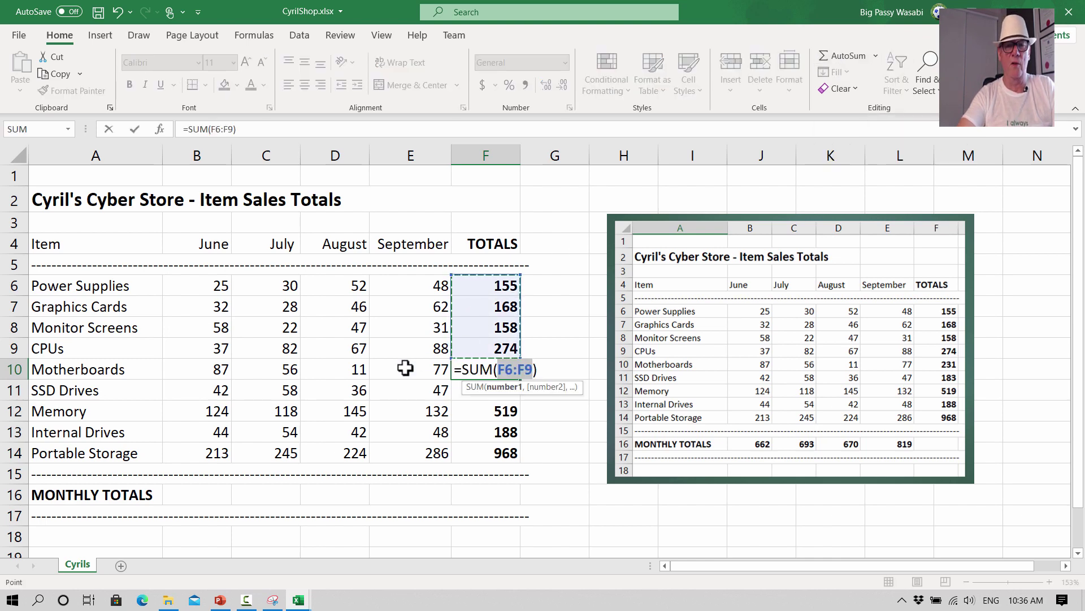
{"action": "left_click", "coordinate": [209, 370]}
{"action": "left_click_drag", "start_coordinate": [210, 371], "coordinate": [415, 369]}
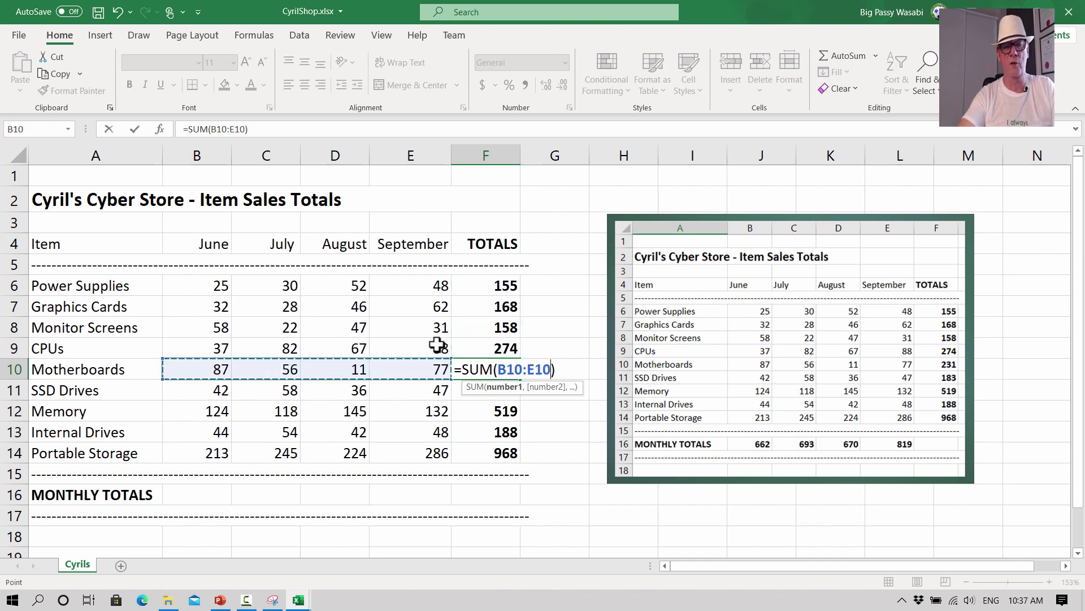
{"action": "key", "text": "Return"}
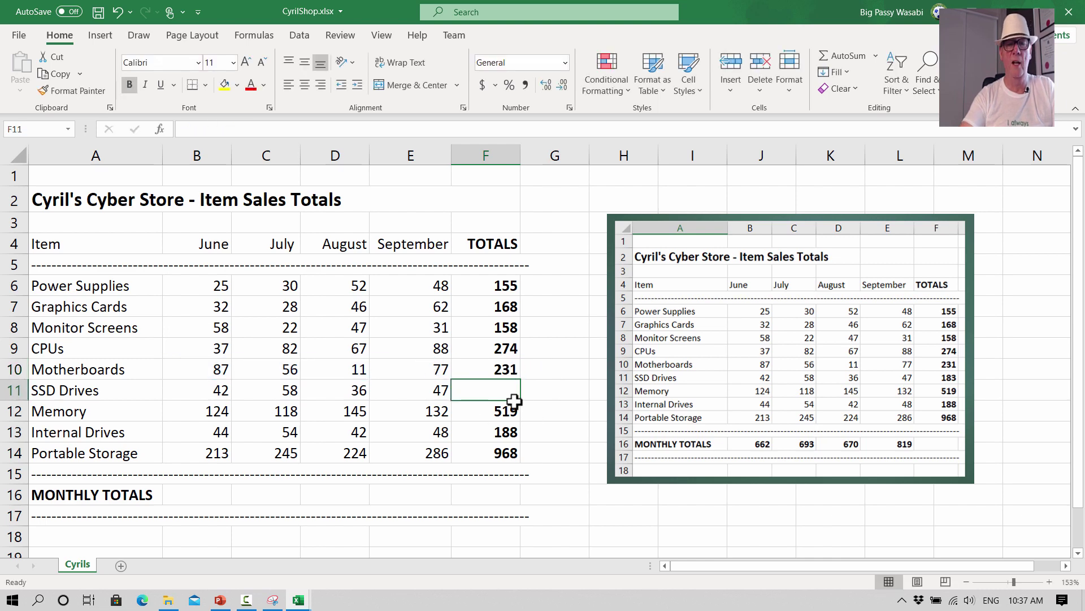
- AutoSum the SSD Drives row into F11, showing 183
{"action": "left_click", "coordinate": [848, 56]}
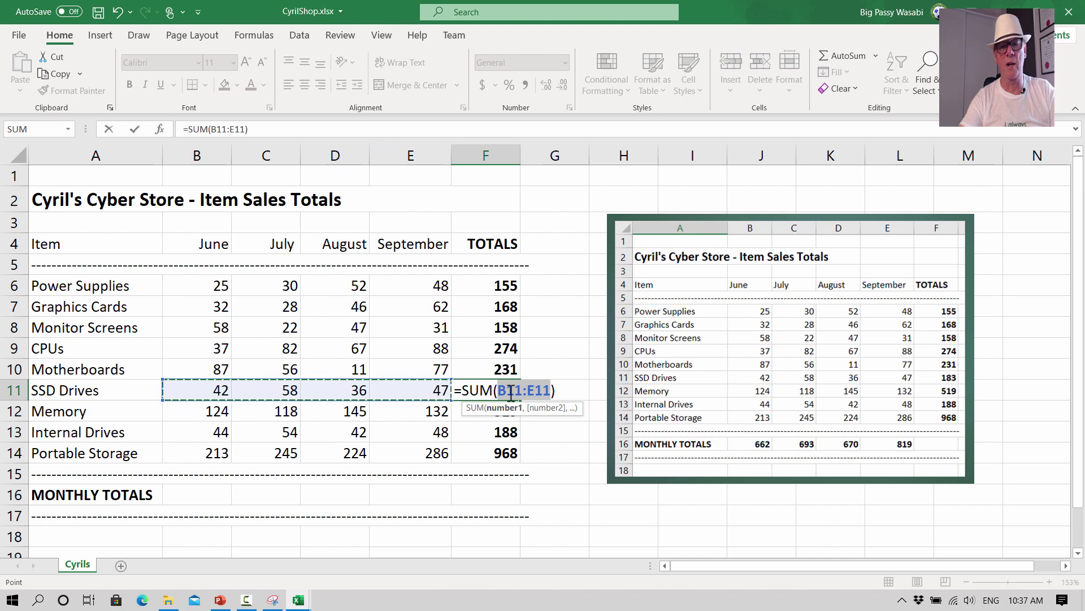
{"action": "key", "text": "Return"}
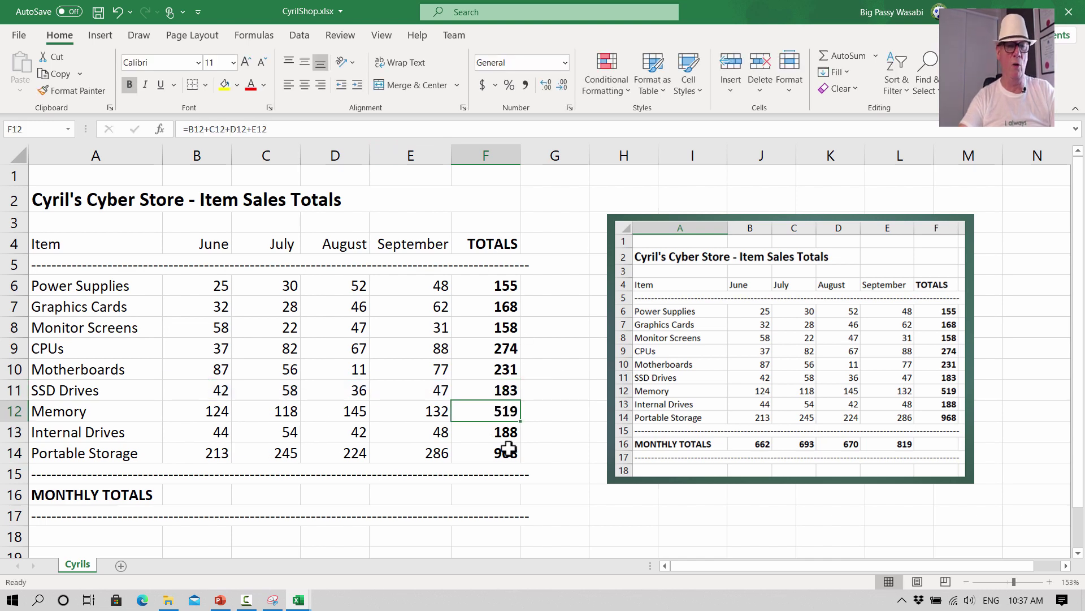
{"action": "left_click_drag", "start_coordinate": [214, 285], "coordinate": [218, 451]}
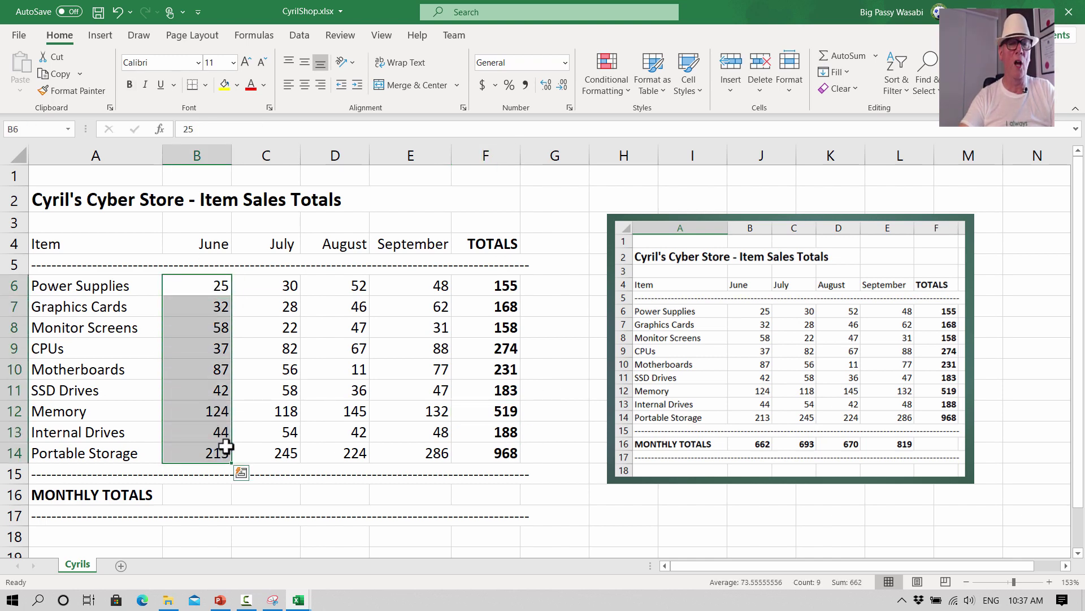
- Enter =B6+B7+B8+B9+B10+B11+B12+B13+B14 in B16, giving 662 for June
{"action": "left_click", "coordinate": [199, 292]}
{"action": "left_click", "coordinate": [192, 494]}
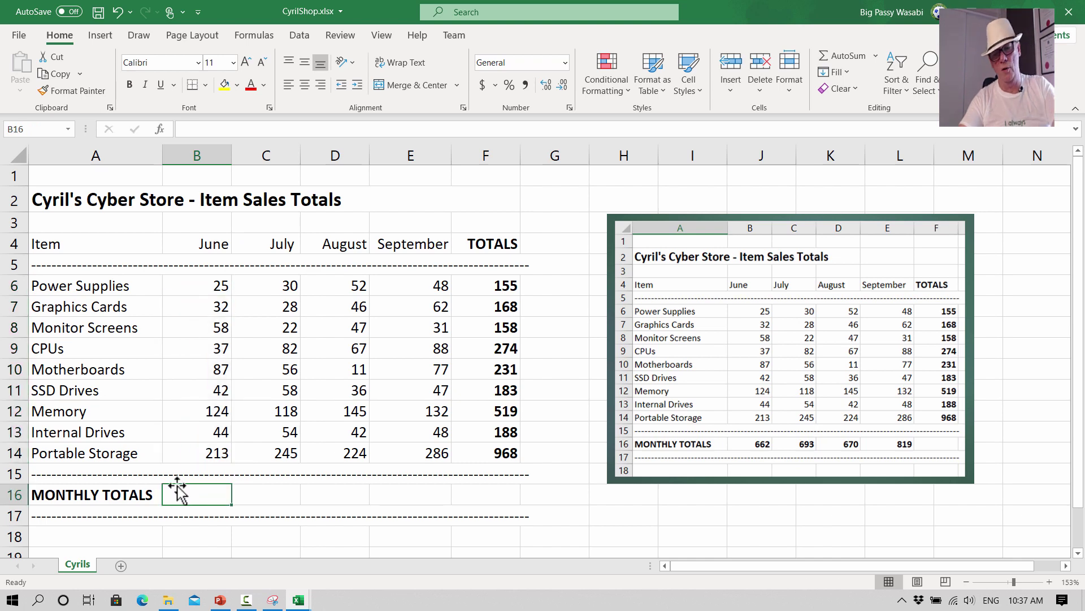
{"action": "type", "text": "="}
{"action": "left_click", "coordinate": [225, 282]}
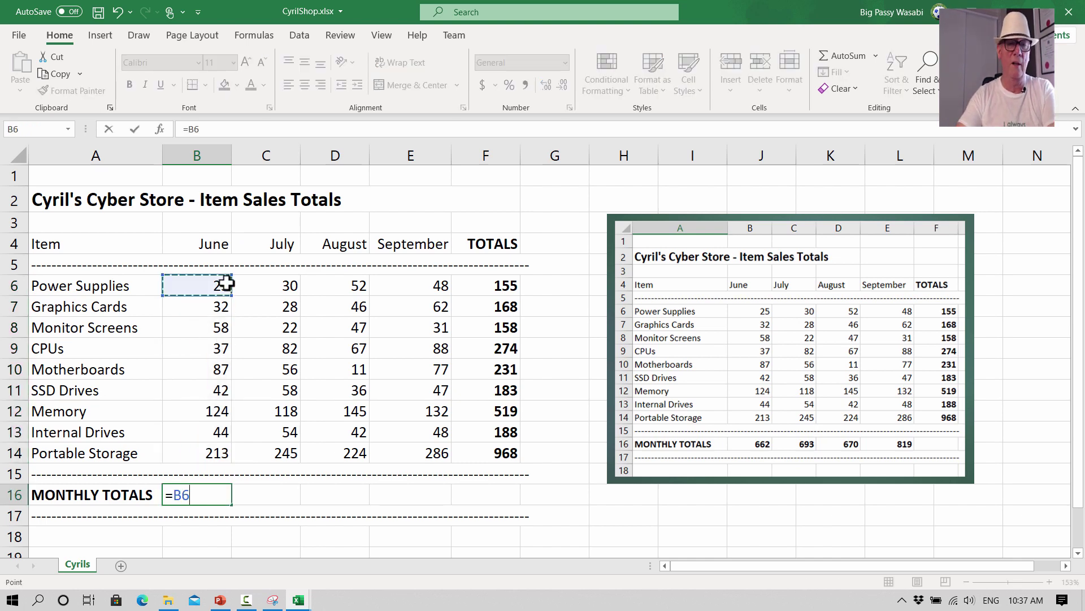
{"action": "type", "text": "+"}
{"action": "left_click", "coordinate": [212, 310]}
{"action": "type", "text": "+"}
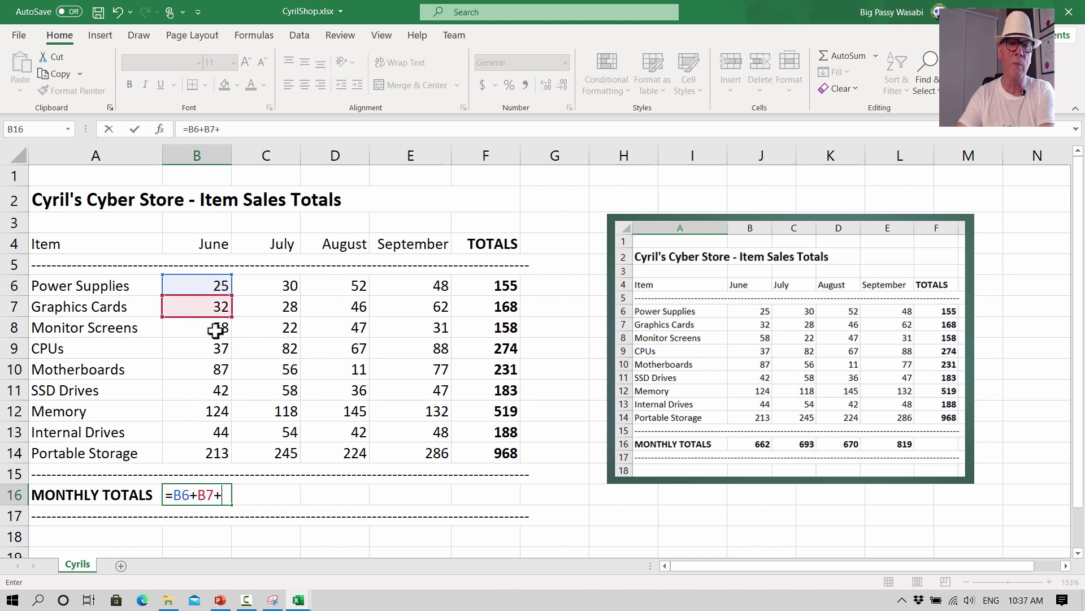
{"action": "left_click", "coordinate": [218, 343]}
{"action": "left_click", "coordinate": [221, 327]}
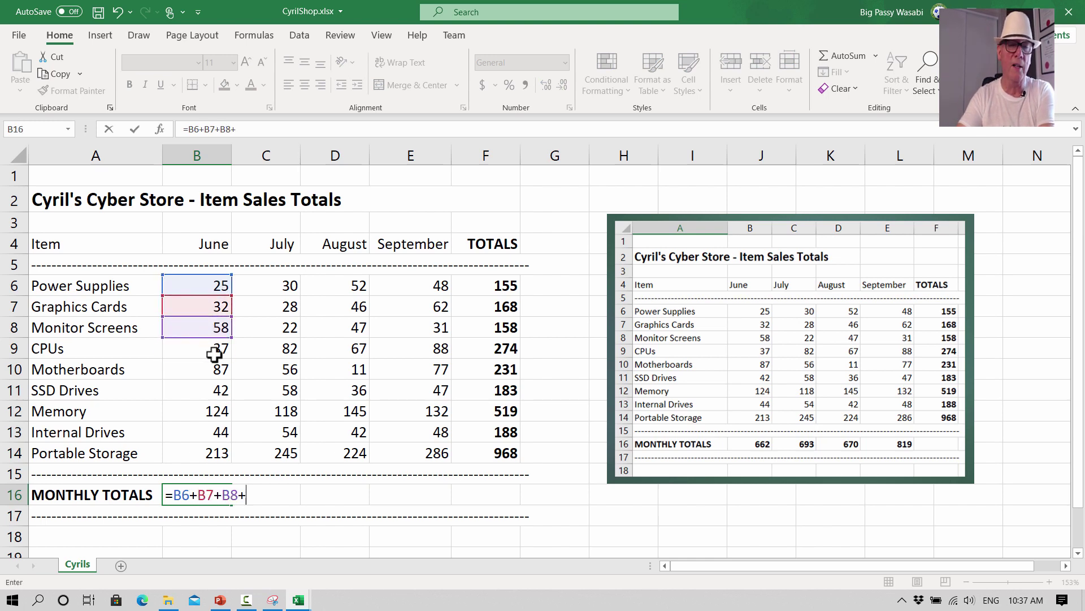
{"action": "type", "text": "+"}
{"action": "left_click", "coordinate": [217, 346]}
{"action": "type", "text": "+"}
{"action": "left_click", "coordinate": [214, 369]}
{"action": "type", "text": "+"}
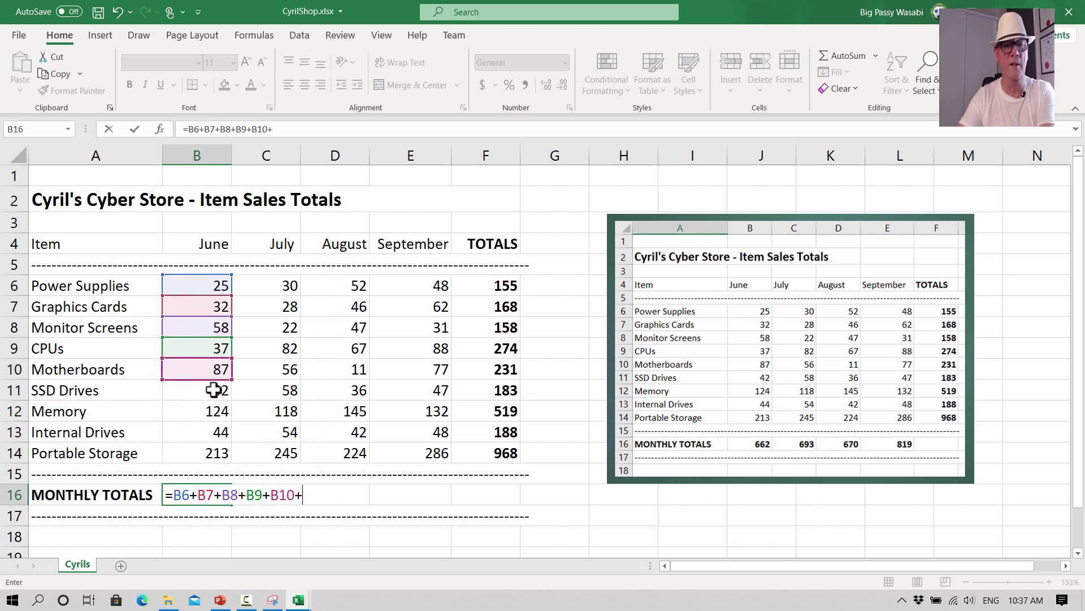
{"action": "left_click", "coordinate": [218, 390]}
{"action": "type", "text": "+"}
{"action": "left_click", "coordinate": [218, 411]}
{"action": "type", "text": "+"}
{"action": "left_click", "coordinate": [217, 431]}
{"action": "type", "text": "+"}
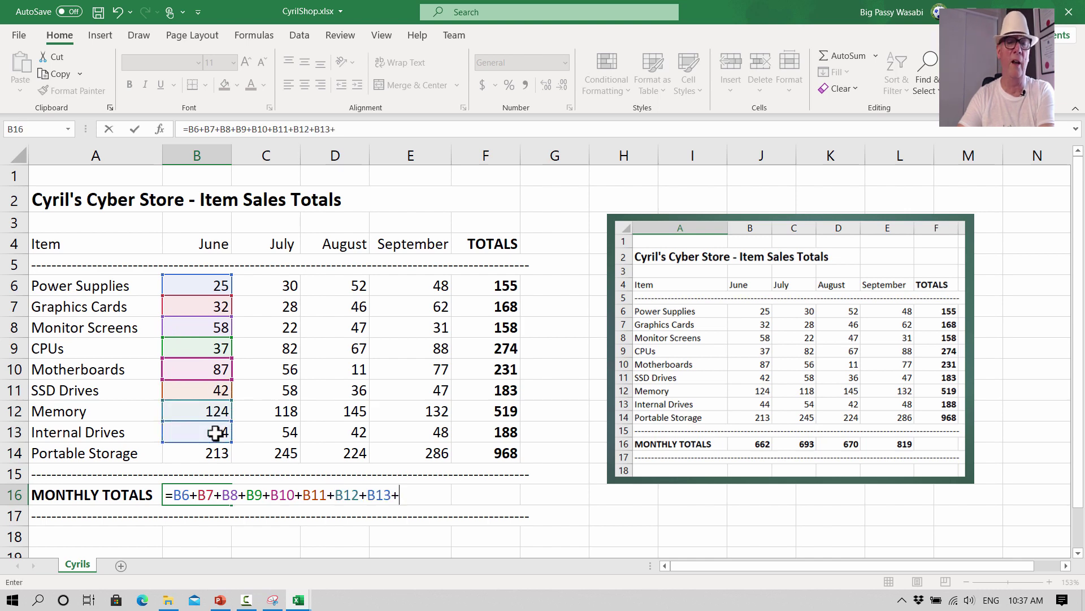
{"action": "left_click", "coordinate": [213, 452]}
{"action": "type", "text": "+"}
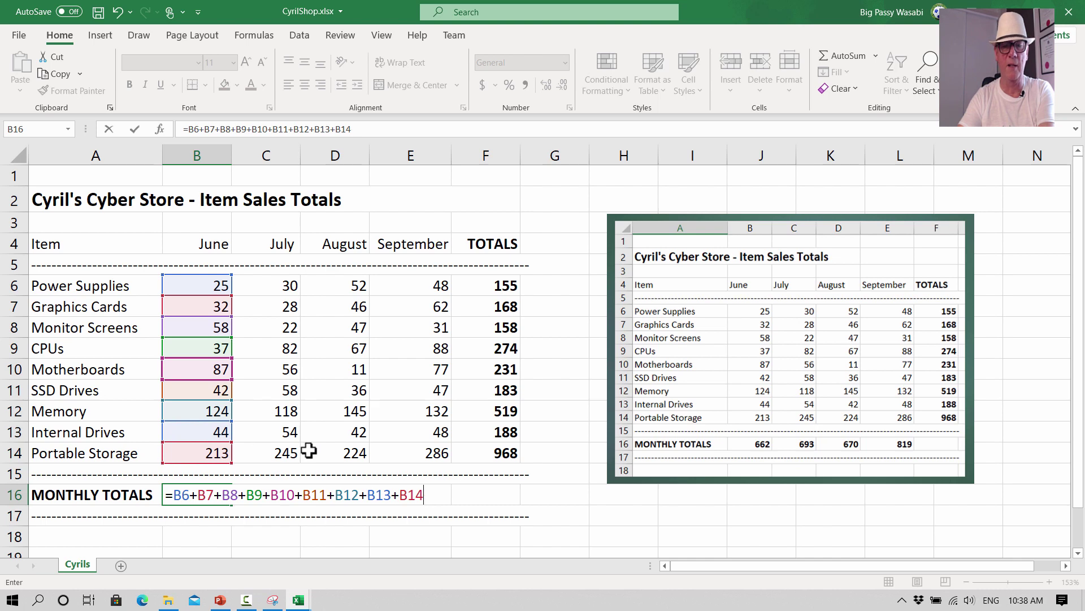
{"action": "key", "text": "Return"}
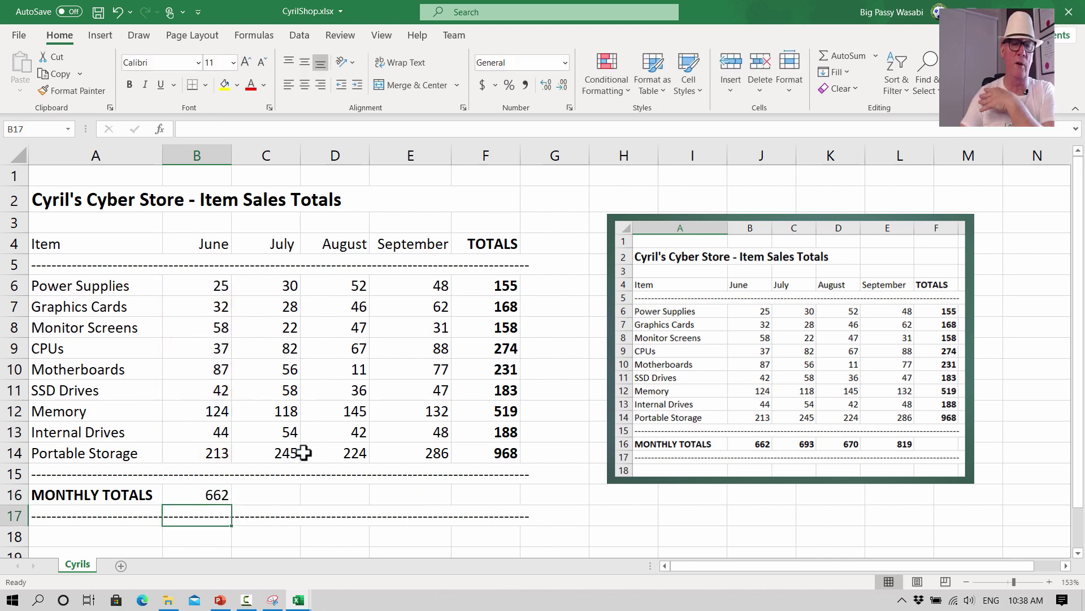
{"action": "left_click", "coordinate": [208, 492]}
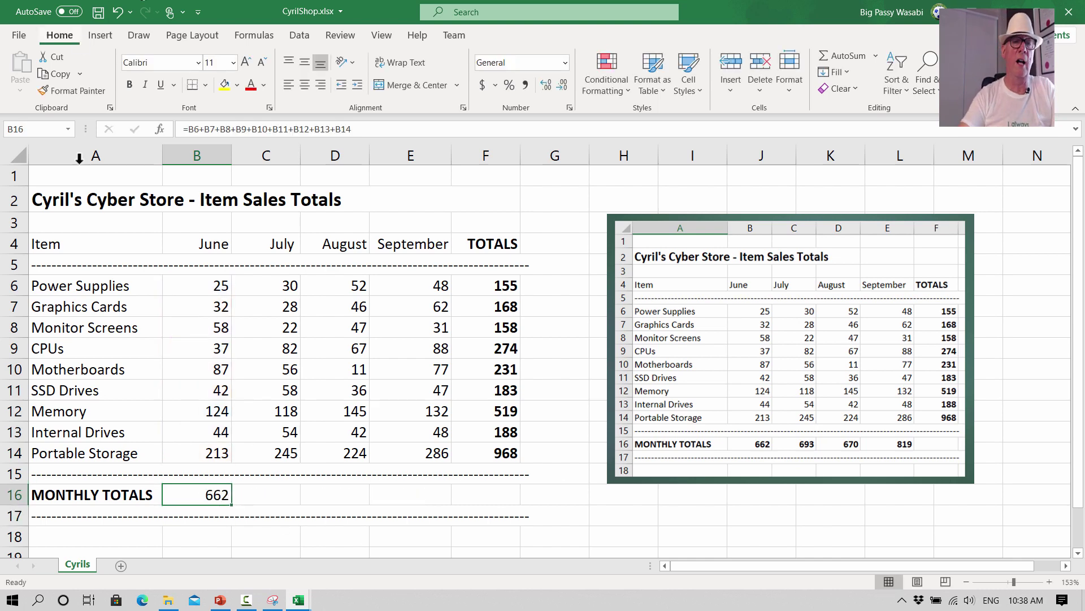
- Bold the June total of 662 and sum C6:C14 into the July cell C16
{"action": "left_click", "coordinate": [129, 84]}
{"action": "left_click", "coordinate": [279, 485]}
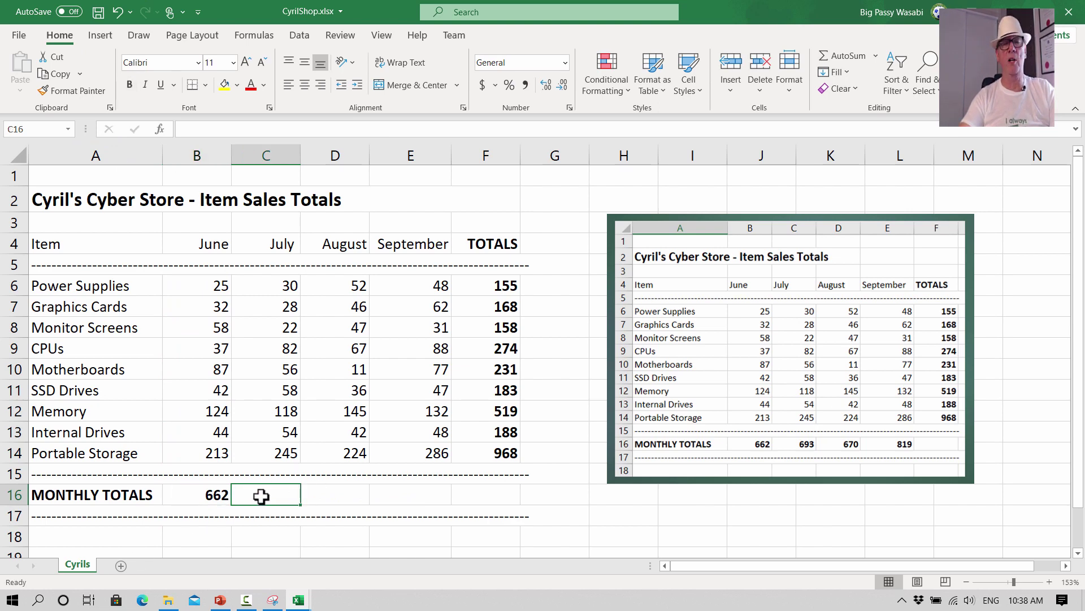
{"action": "left_click", "coordinate": [839, 58]}
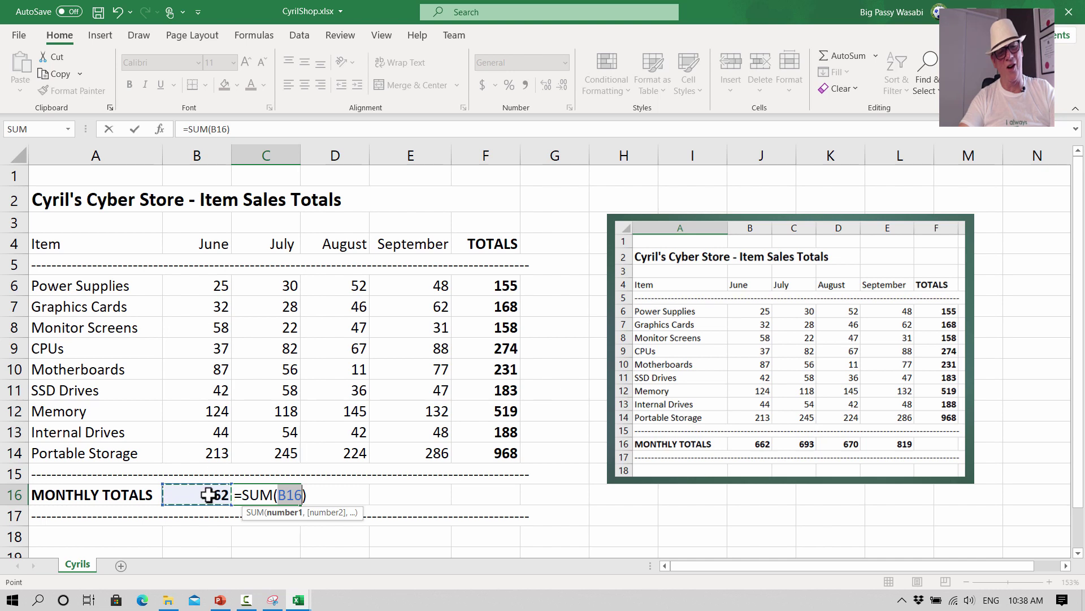
{"action": "left_click", "coordinate": [277, 285]}
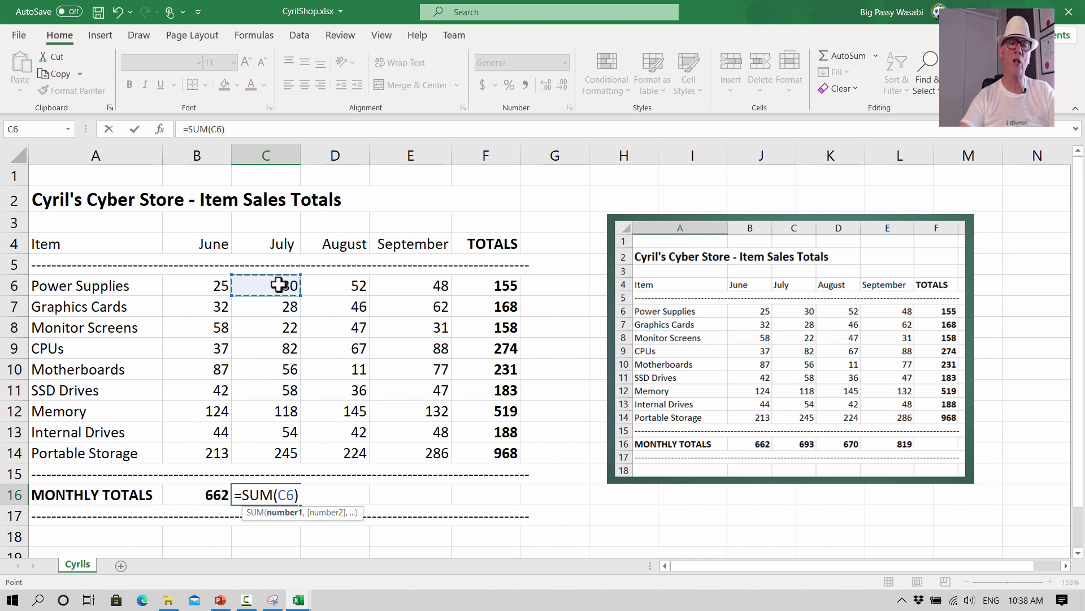
{"action": "left_click_drag", "start_coordinate": [278, 285], "coordinate": [286, 454]}
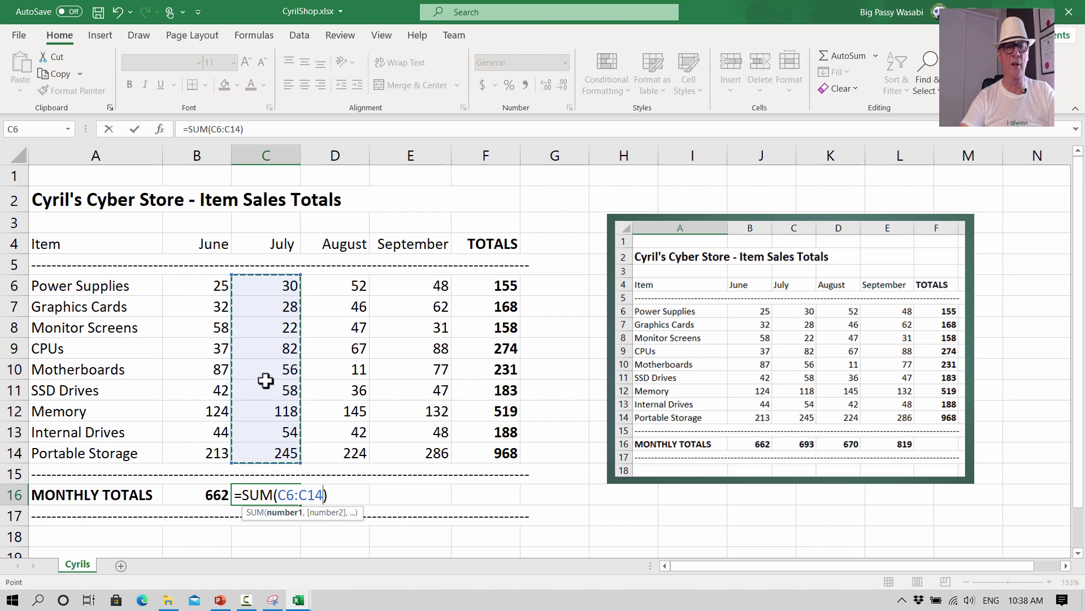
{"action": "key", "text": "Return"}
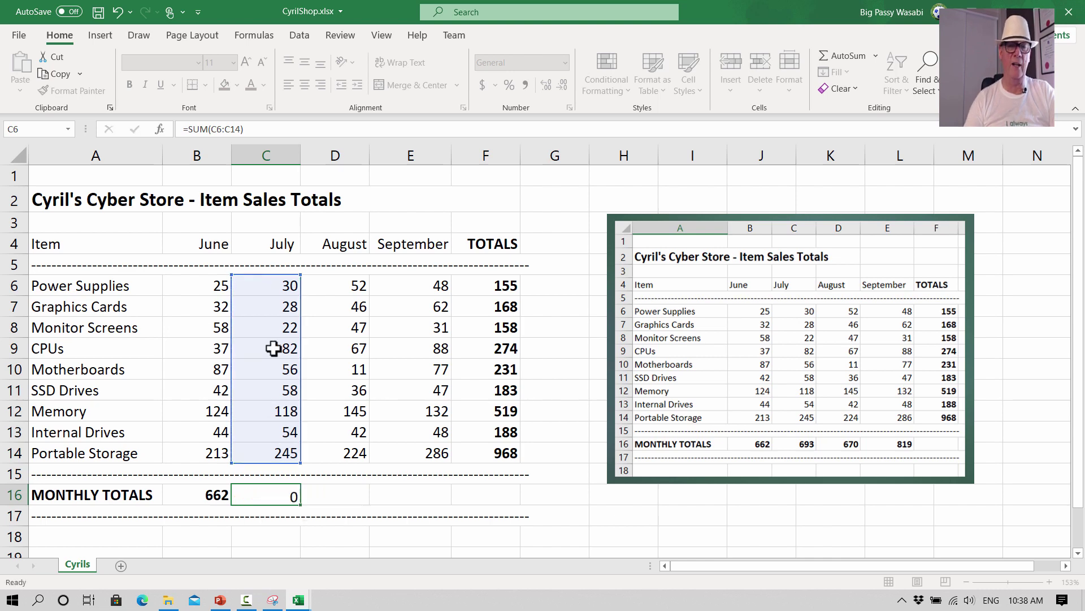
- Delete the July sum formula so C16 stays empty
{"action": "left_click", "coordinate": [286, 494]}
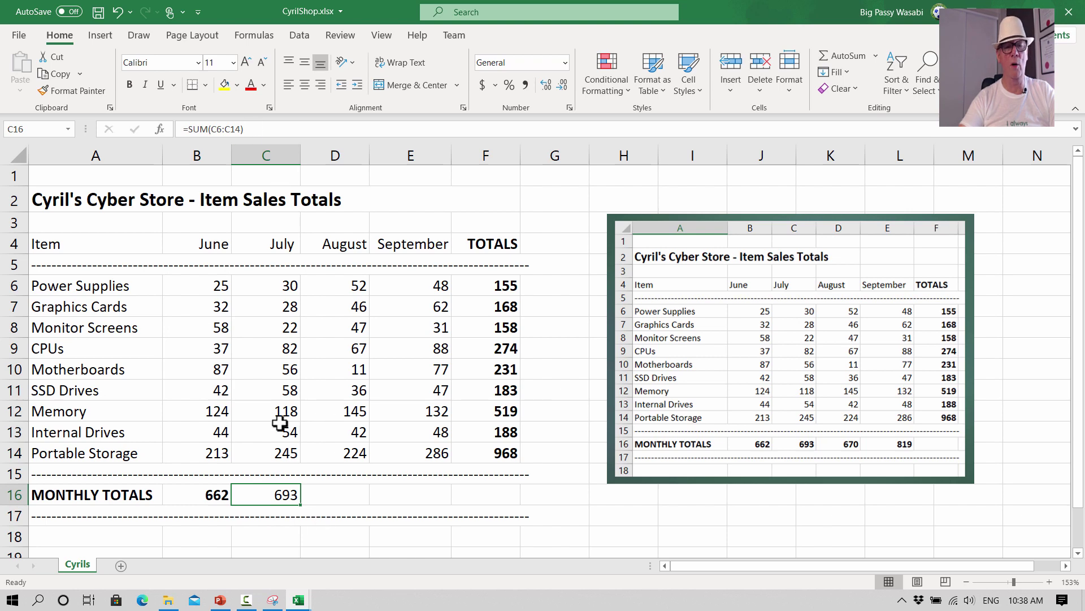
{"action": "left_click", "coordinate": [256, 127]}
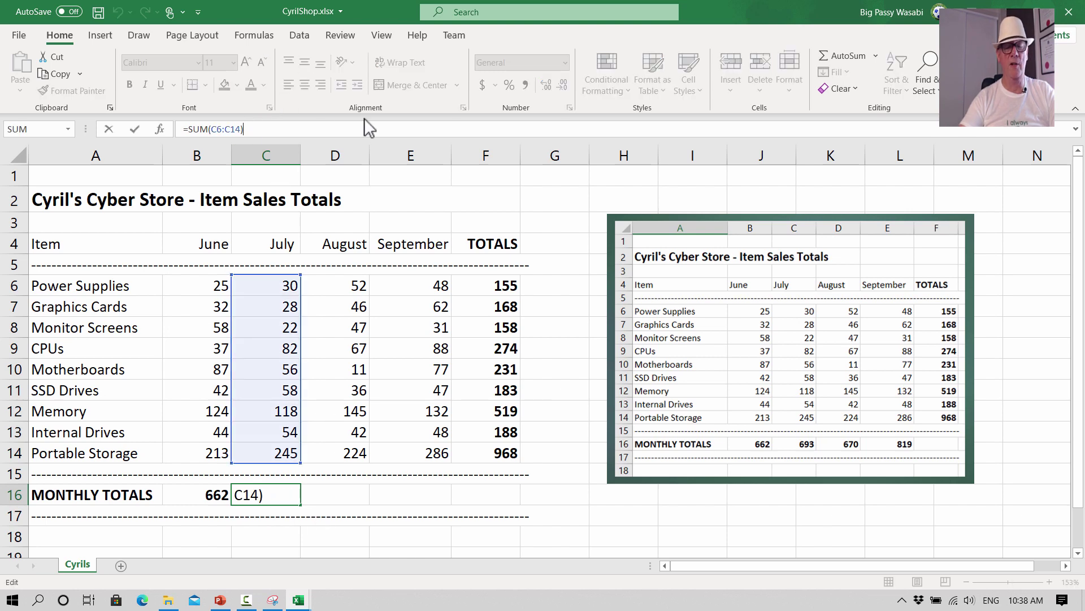
{"action": "key", "text": "BackSpace"}
{"action": "key", "text": "BackSpace"}
{"action": "key", "text": "BackSpace"}
{"action": "key", "text": "BackSpace"}
{"action": "key", "text": "BackSpace"}
{"action": "key", "text": "BackSpace"}
{"action": "key", "text": "BackSpace"}
{"action": "key", "text": "BackSpace"}
{"action": "key", "text": "BackSpace"}
{"action": "key", "text": "BackSpace"}
{"action": "key", "text": "BackSpace"}
{"action": "key", "text": "BackSpace"}
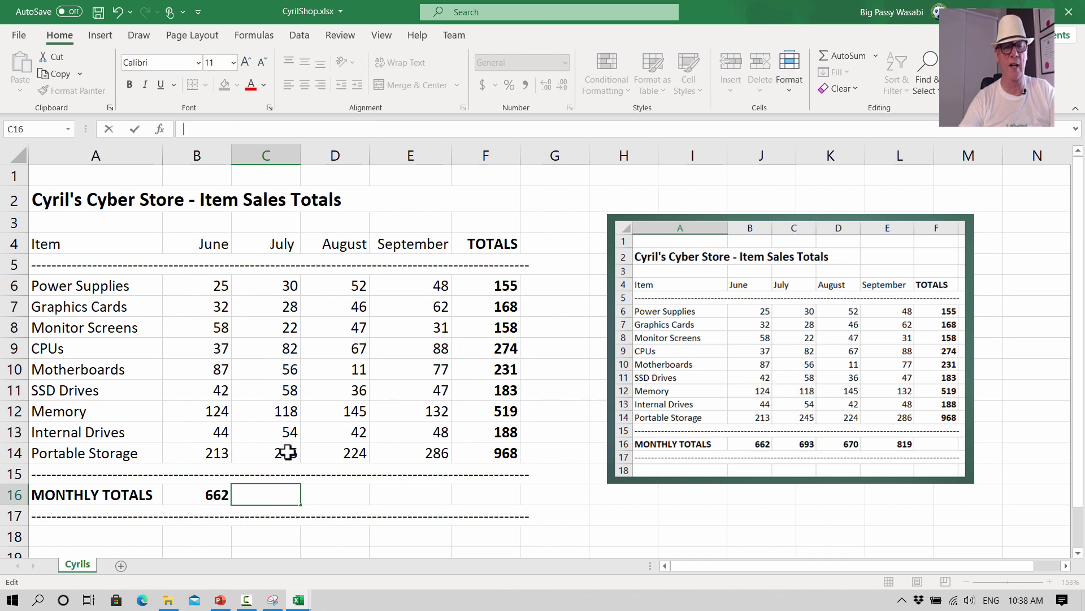
{"action": "left_click", "coordinate": [268, 458]}
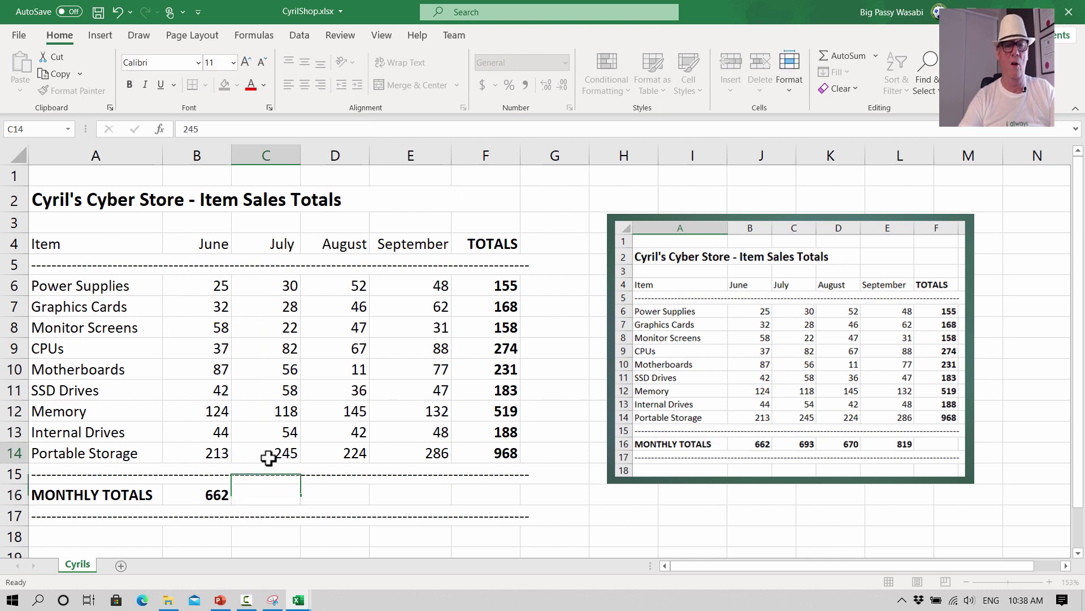
- AutoSum C7:C14 into C16, giving an incomplete July total of 663 with an error flag
{"action": "left_click", "coordinate": [267, 497]}
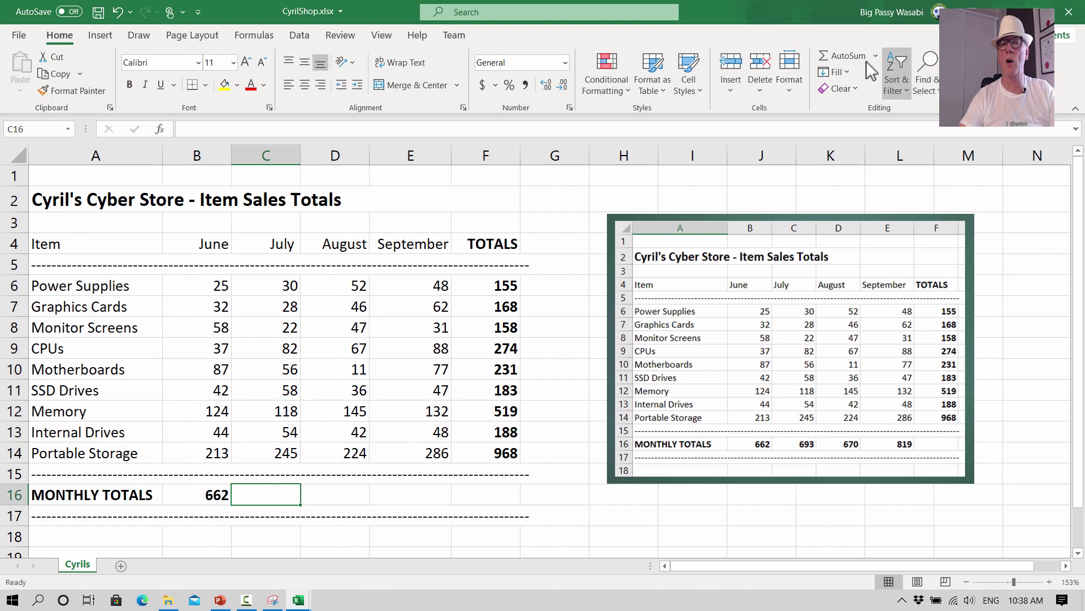
{"action": "left_click", "coordinate": [843, 55]}
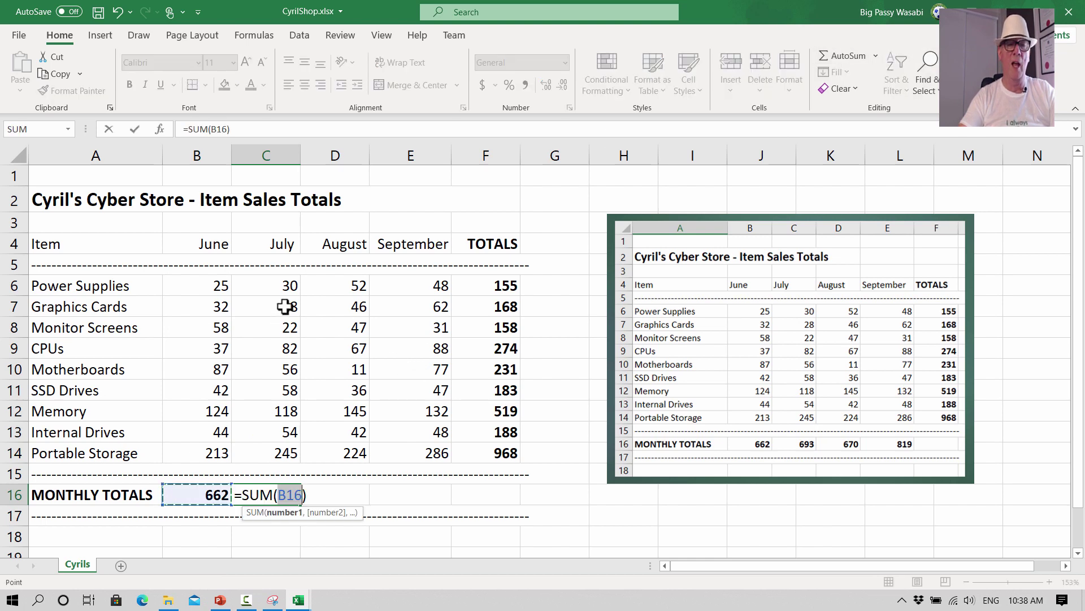
{"action": "left_click_drag", "start_coordinate": [286, 305], "coordinate": [296, 456]}
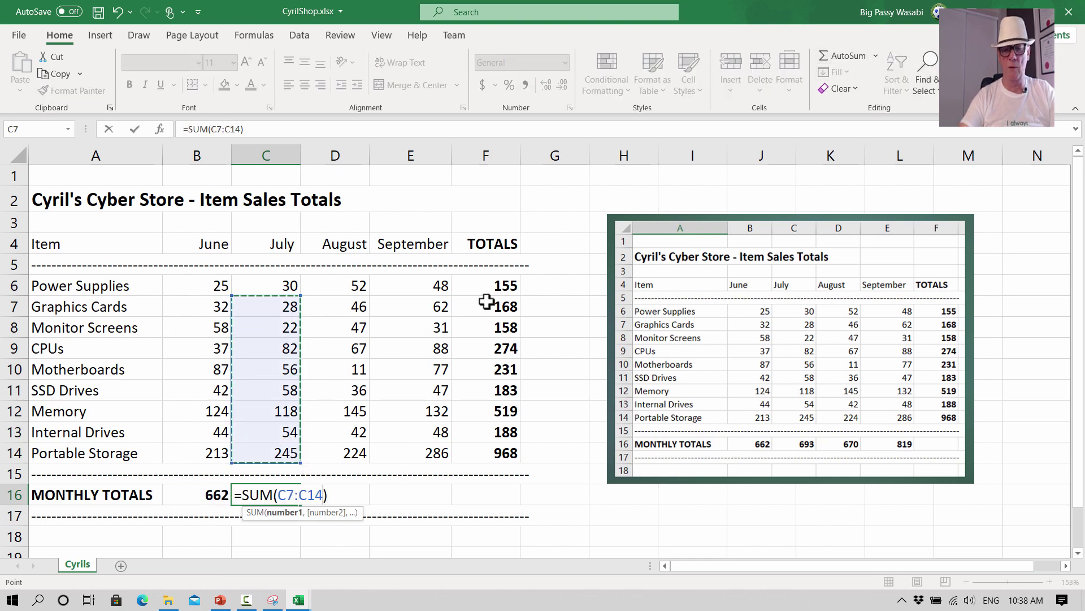
{"action": "key", "text": "Return"}
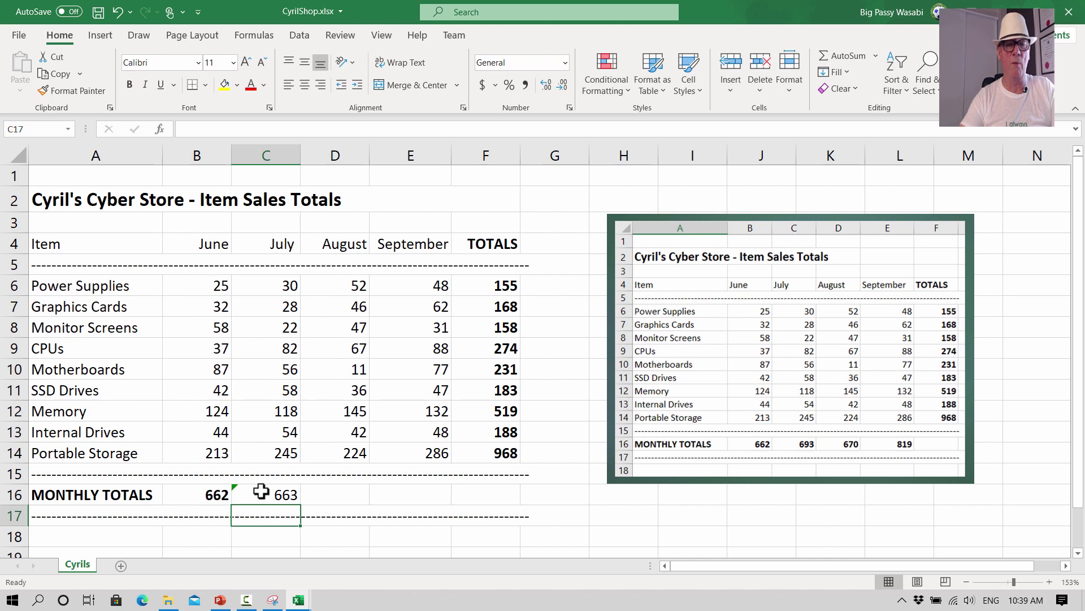
- Check the July values in C7 and C6, then clear C16 to redo the total
{"action": "left_click", "coordinate": [279, 310]}
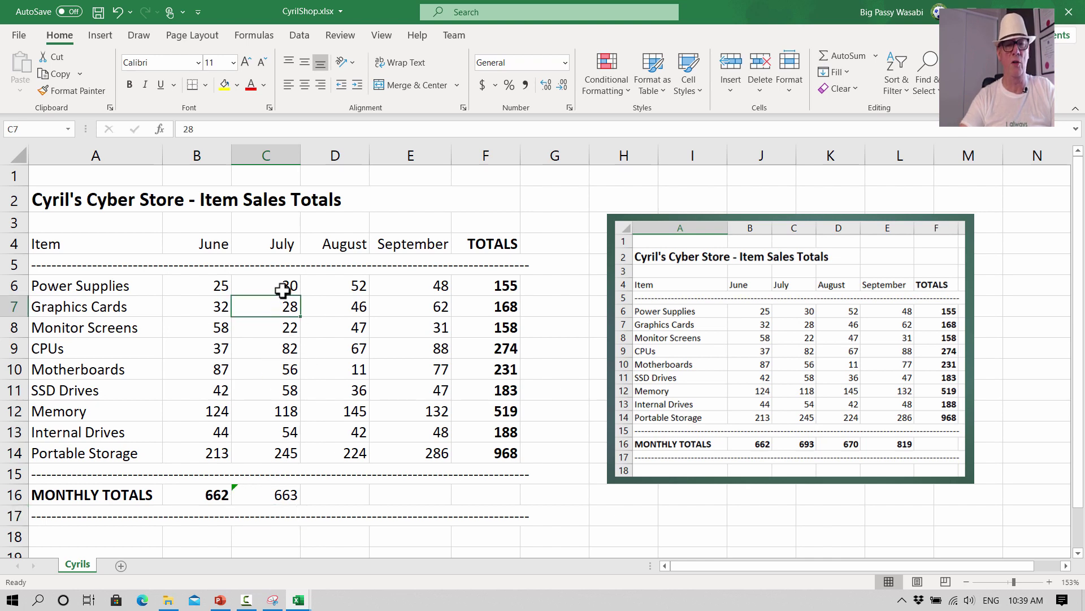
{"action": "left_click", "coordinate": [283, 291]}
{"action": "left_click", "coordinate": [285, 496]}
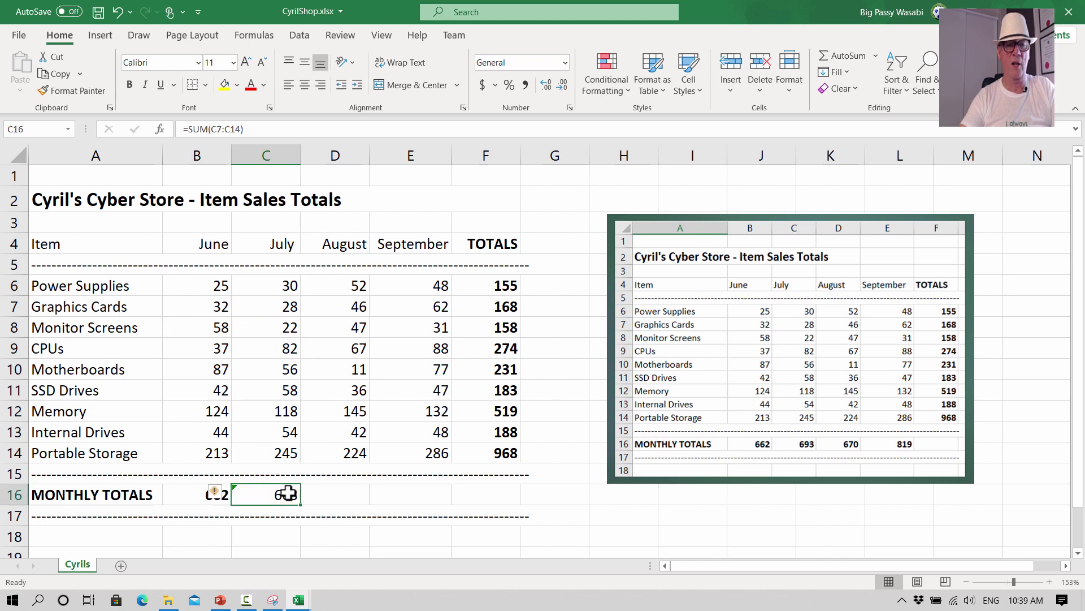
{"action": "key", "text": "BackSpace"}
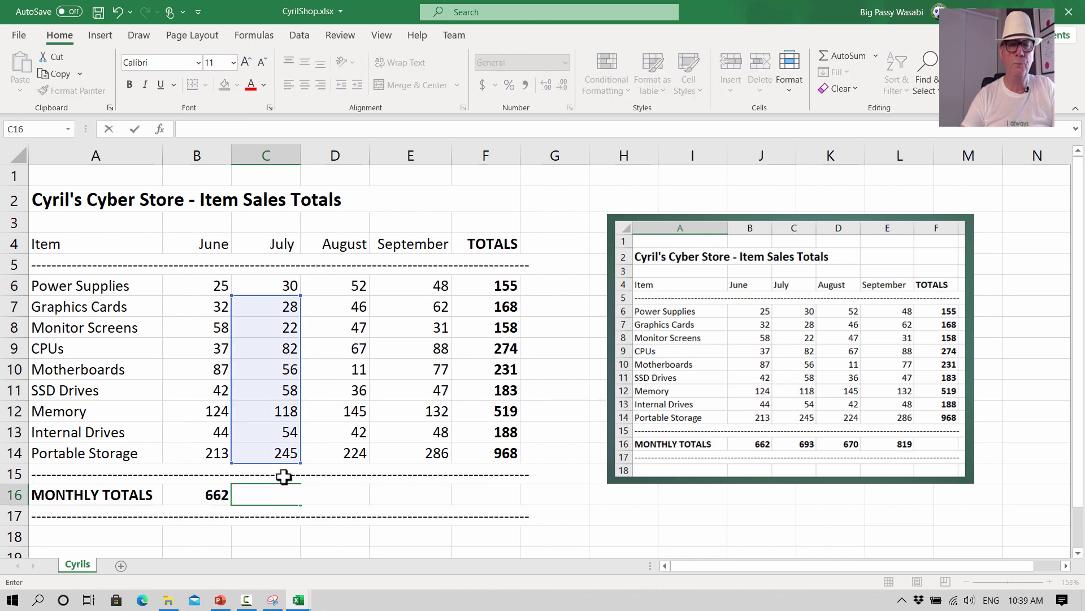
{"action": "left_click", "coordinate": [282, 287]}
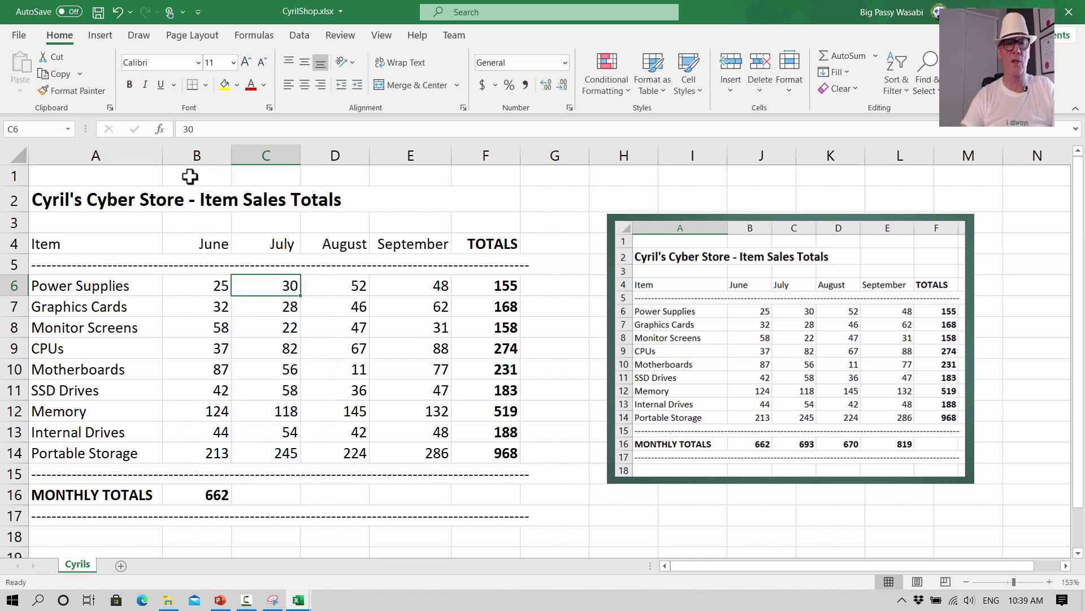
- Enter =SUM(C6:C14) in C16 so July's monthly total reads 693
{"action": "left_click", "coordinate": [278, 494]}
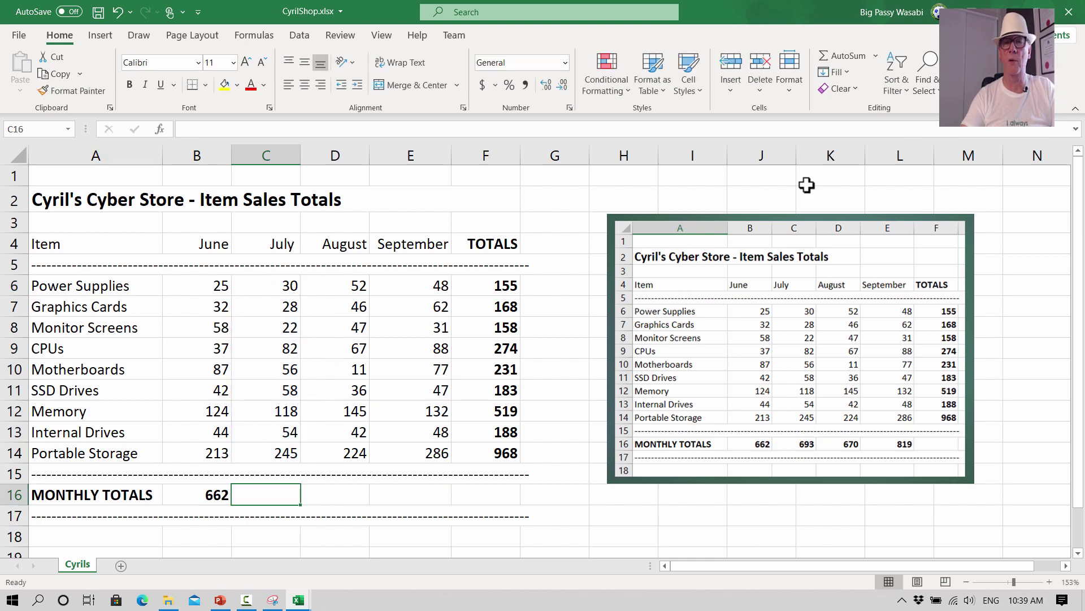
{"action": "left_click", "coordinate": [841, 56]}
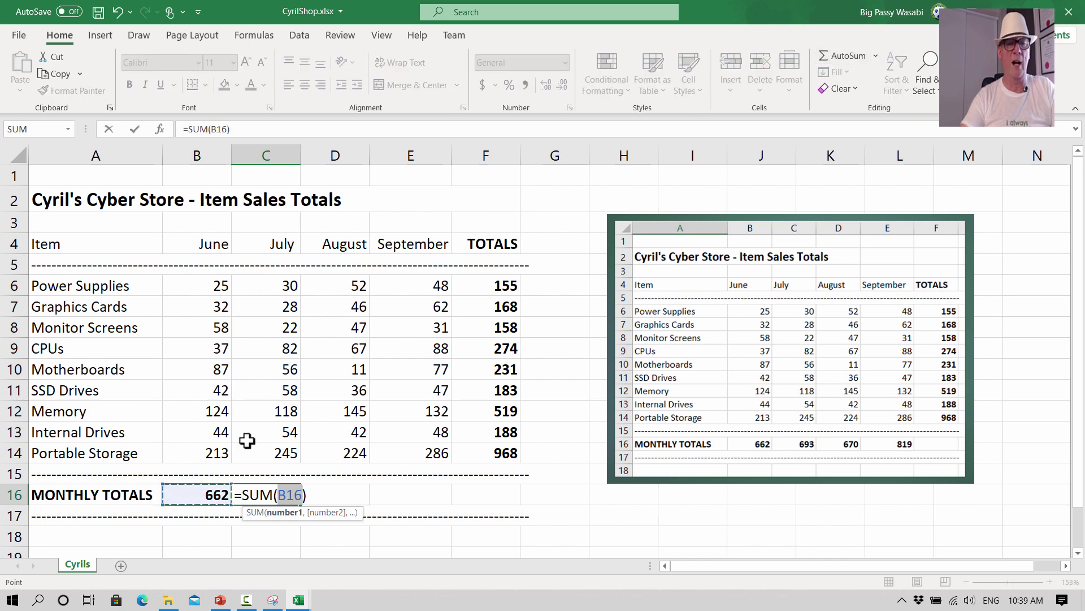
{"action": "left_click", "coordinate": [277, 284]}
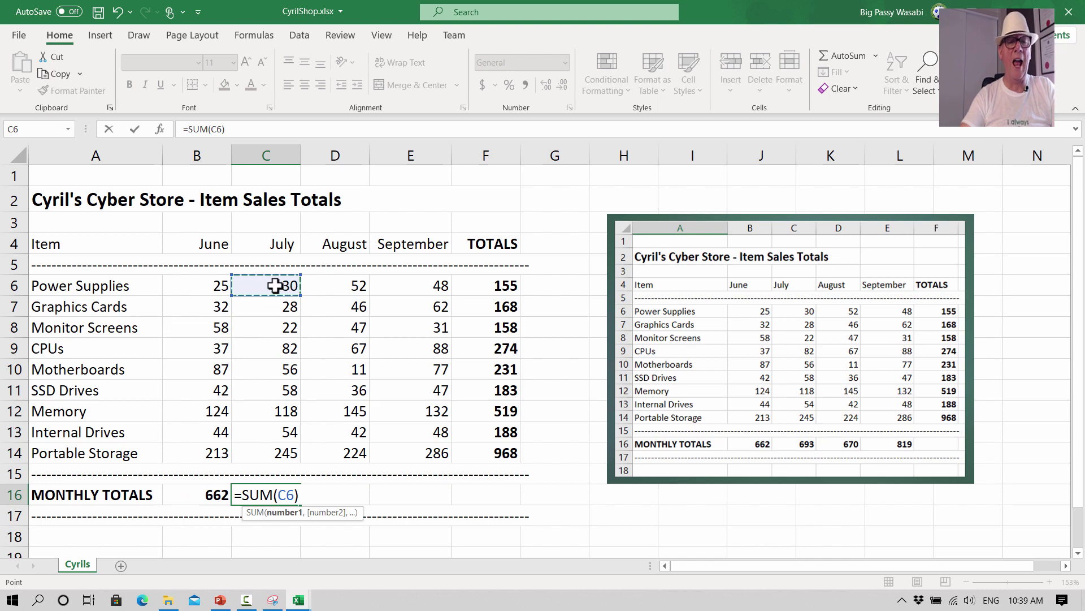
{"action": "left_click_drag", "start_coordinate": [274, 285], "coordinate": [282, 443]}
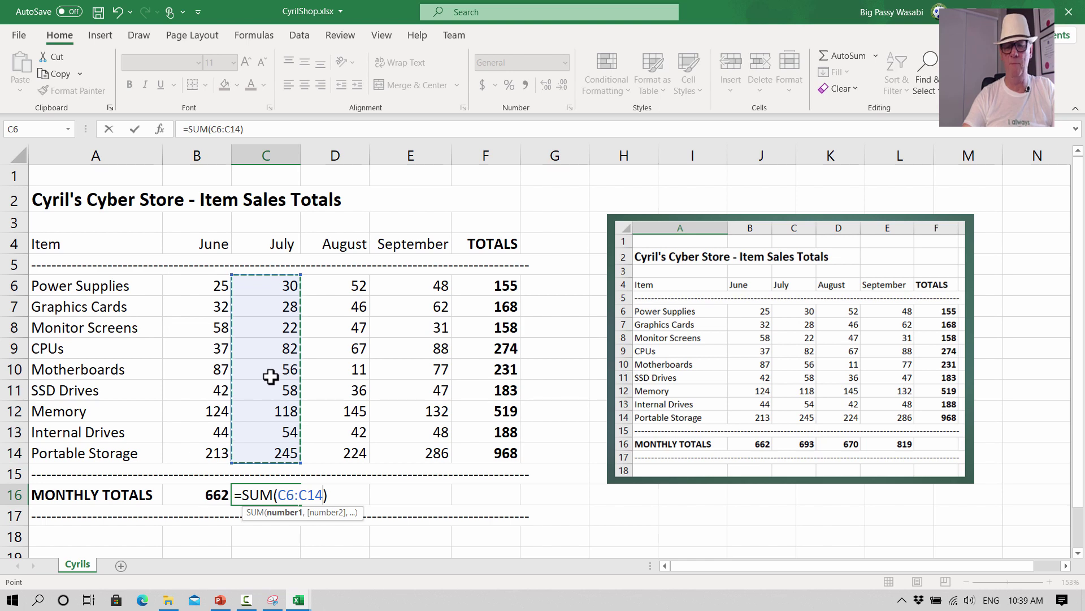
{"action": "key", "text": "Return"}
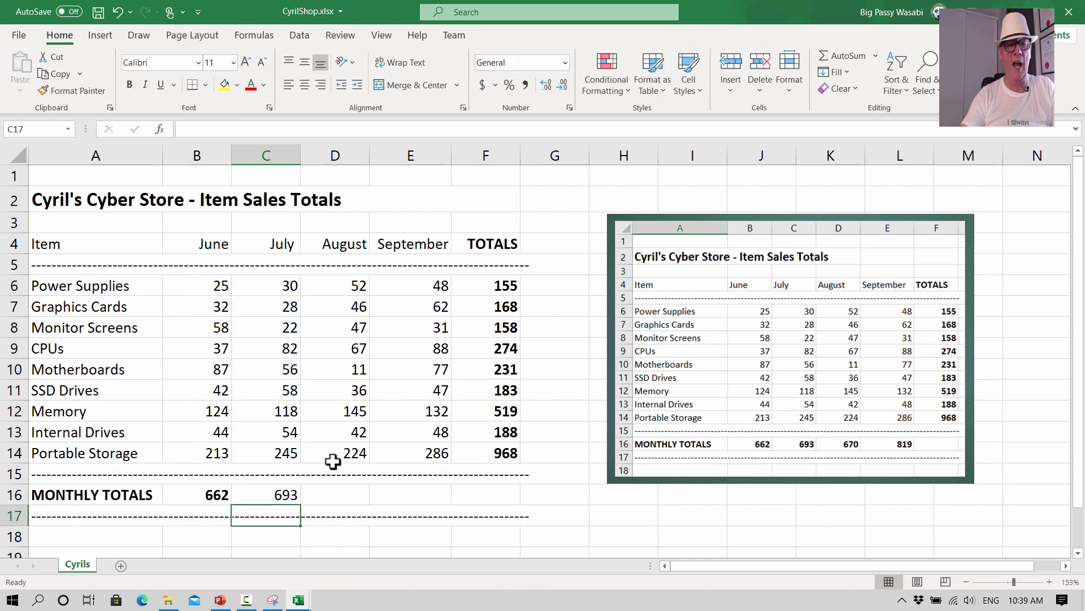
{"action": "left_click", "coordinate": [332, 495]}
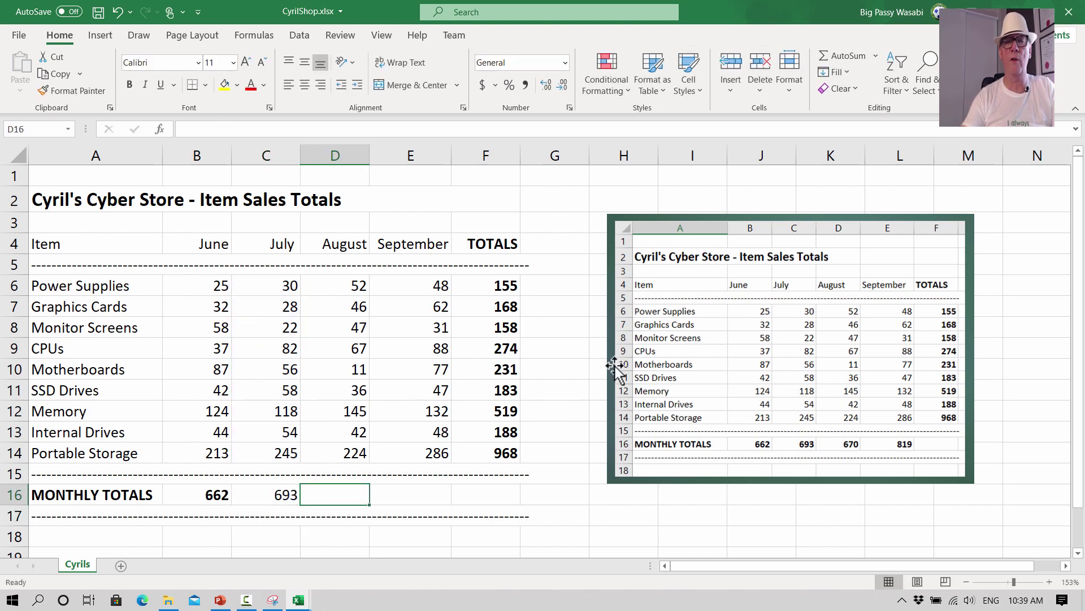
- Total August in D16 with a sum of D6:D14, giving 670
{"action": "left_click", "coordinate": [821, 57]}
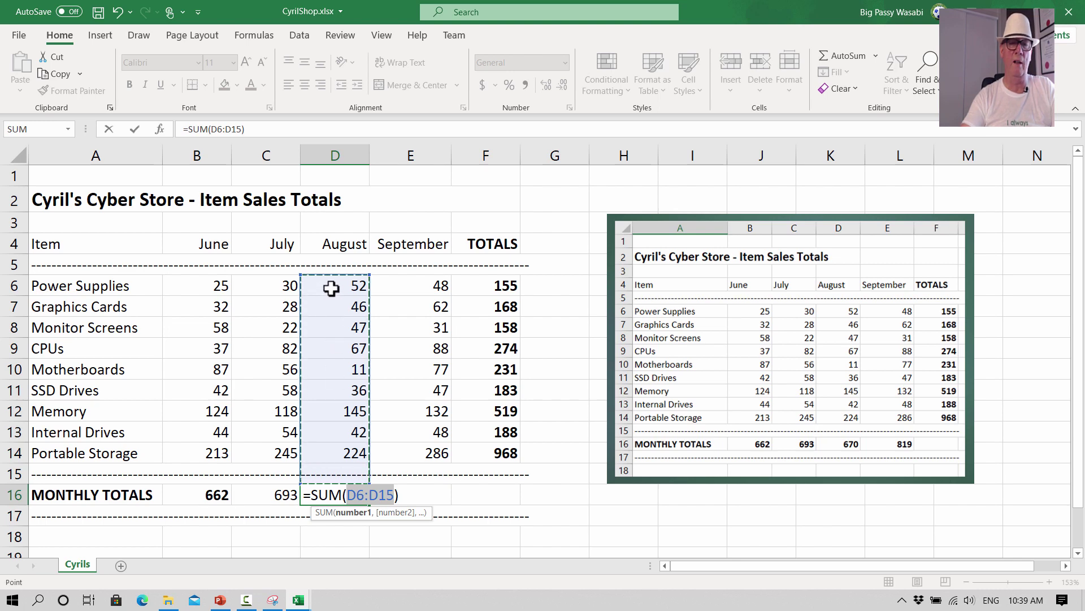
{"action": "left_click_drag", "start_coordinate": [331, 285], "coordinate": [332, 453]}
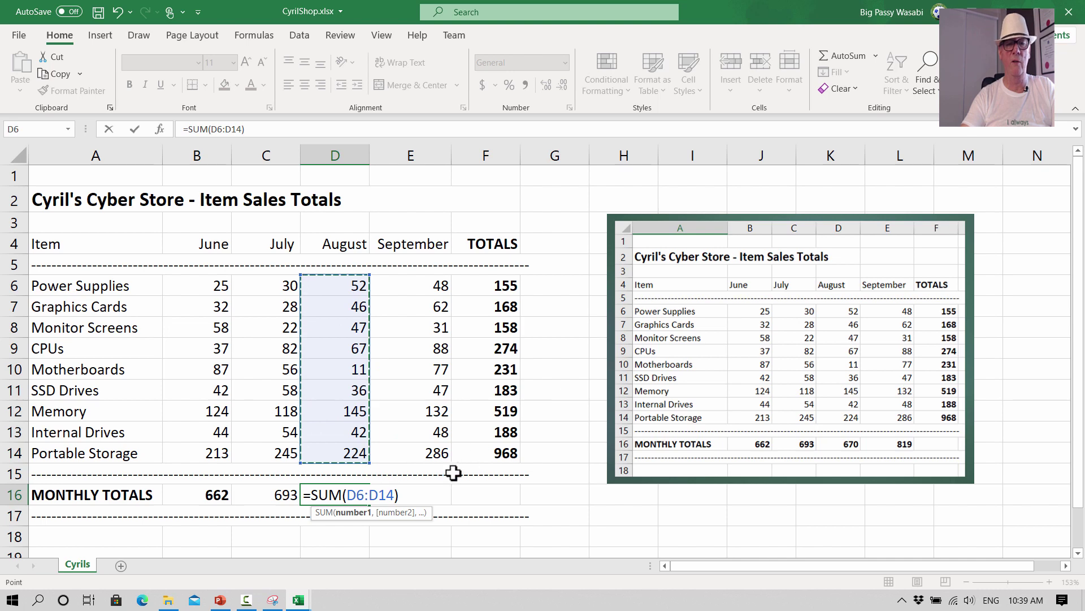
{"action": "key", "text": "Return"}
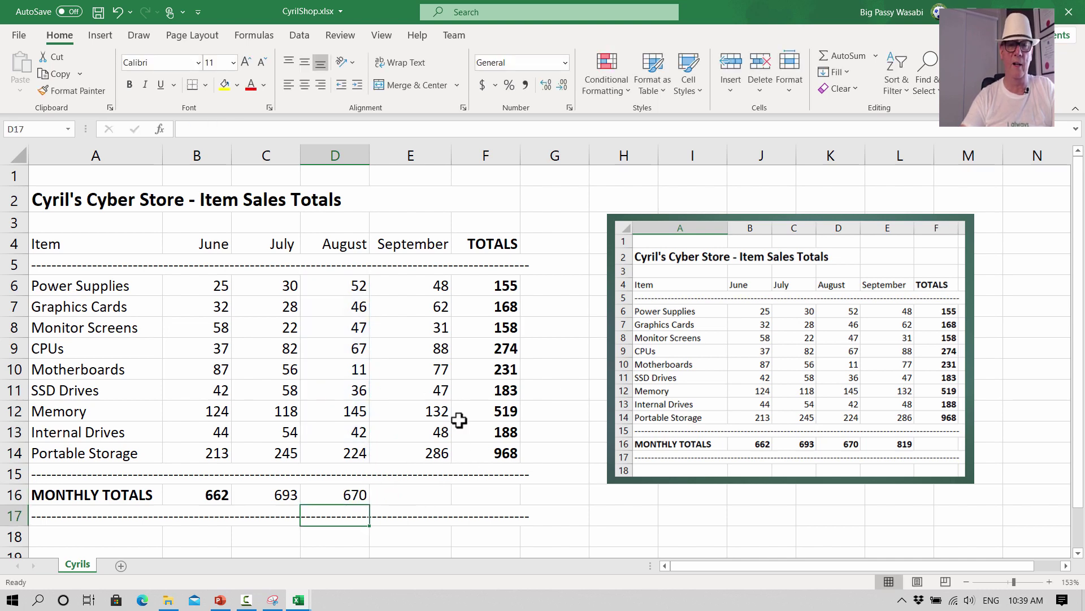
- Total September in E16 as =SUM(E6:E14), giving 819
{"action": "left_click", "coordinate": [429, 495]}
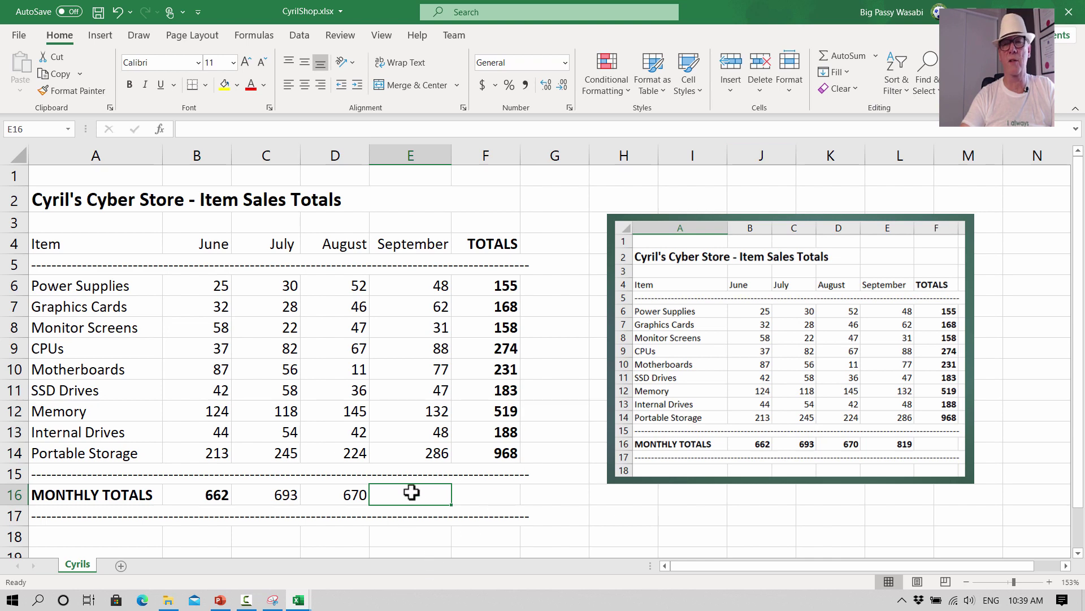
{"action": "left_click", "coordinate": [841, 55]}
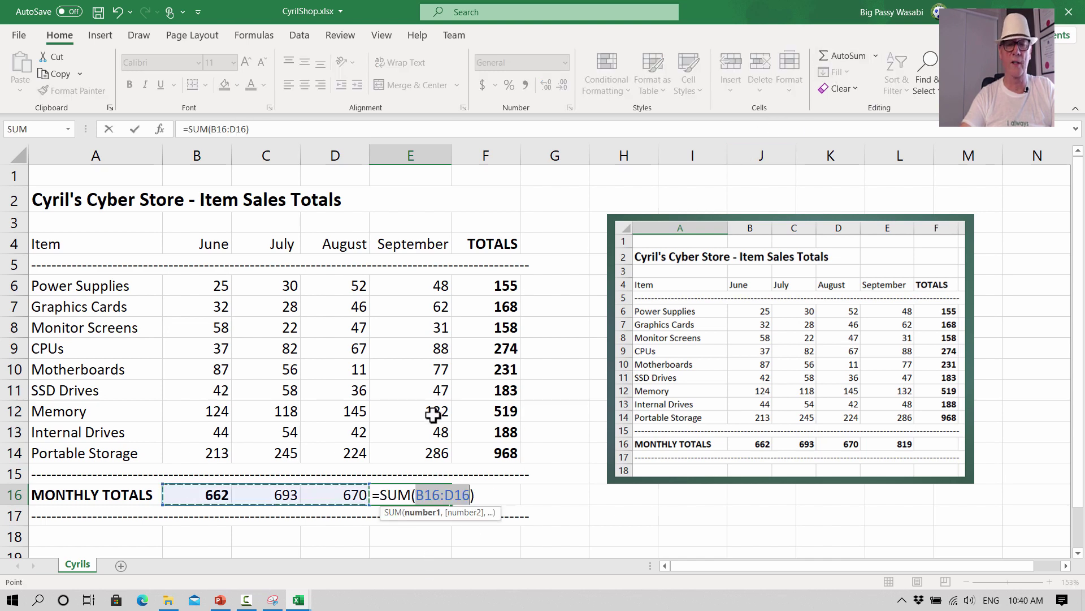
{"action": "left_click", "coordinate": [422, 286]}
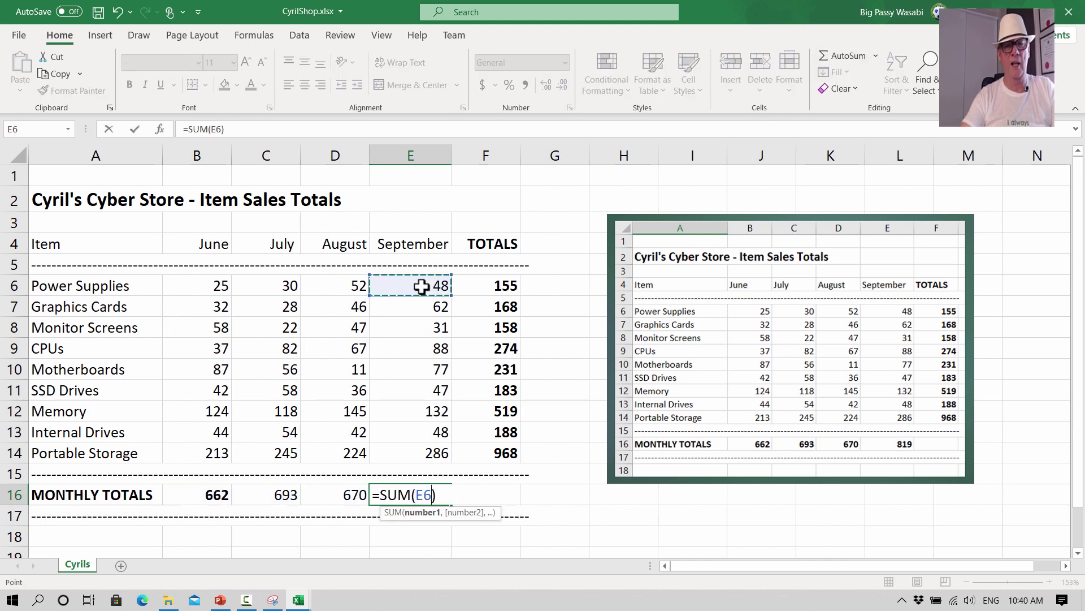
{"action": "left_click_drag", "start_coordinate": [423, 285], "coordinate": [434, 451]}
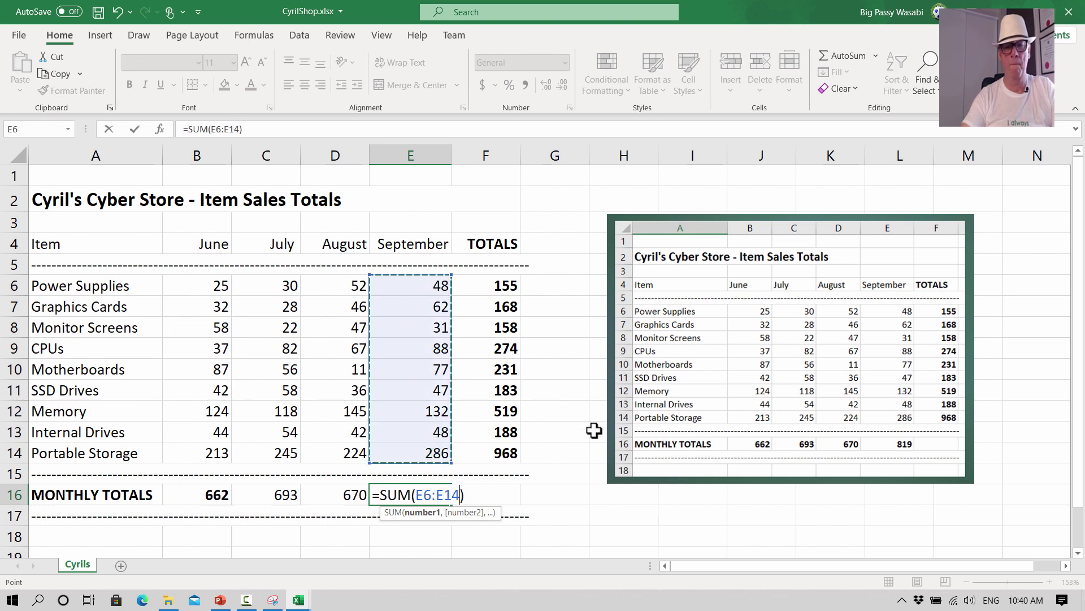
{"action": "key", "text": "Return"}
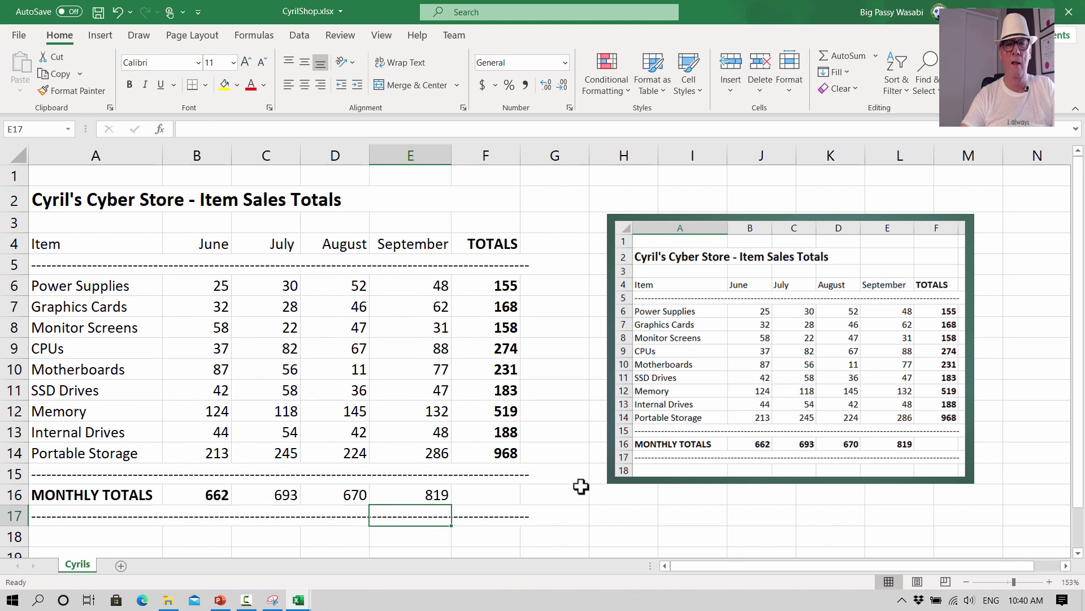
{"action": "left_click", "coordinate": [502, 289]}
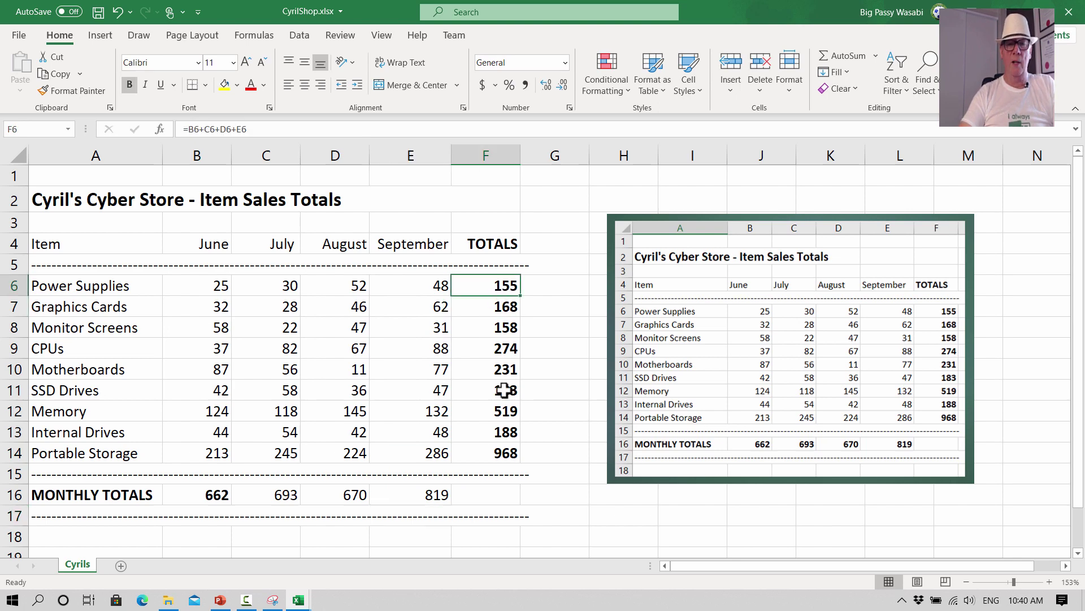
{"action": "left_click", "coordinate": [479, 495]}
{"action": "left_click", "coordinate": [839, 57]}
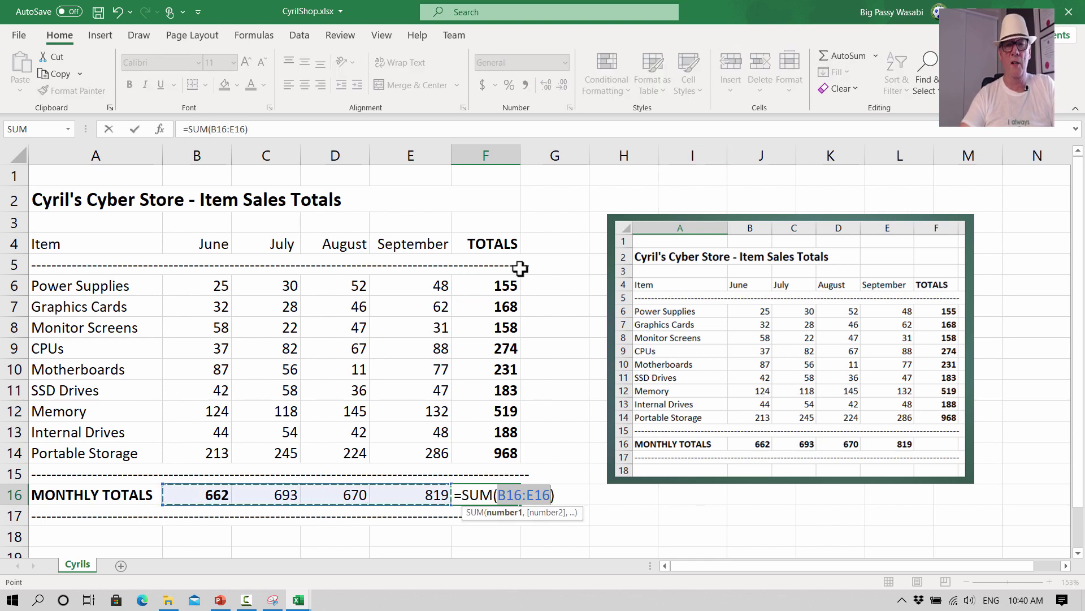
{"action": "left_click", "coordinate": [503, 285]}
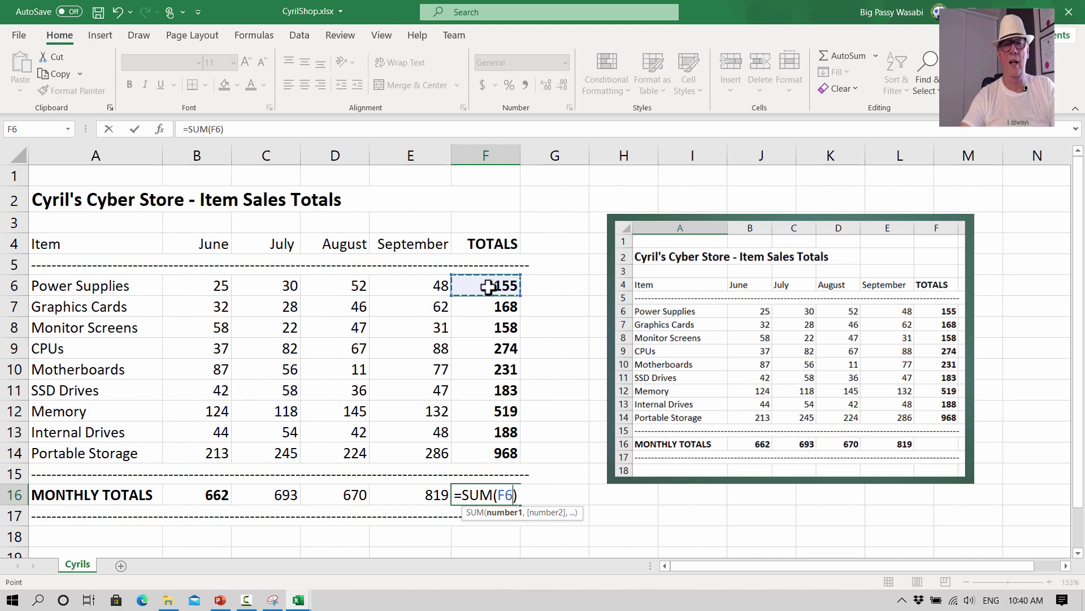
{"action": "left_click_drag", "start_coordinate": [489, 295], "coordinate": [500, 457]}
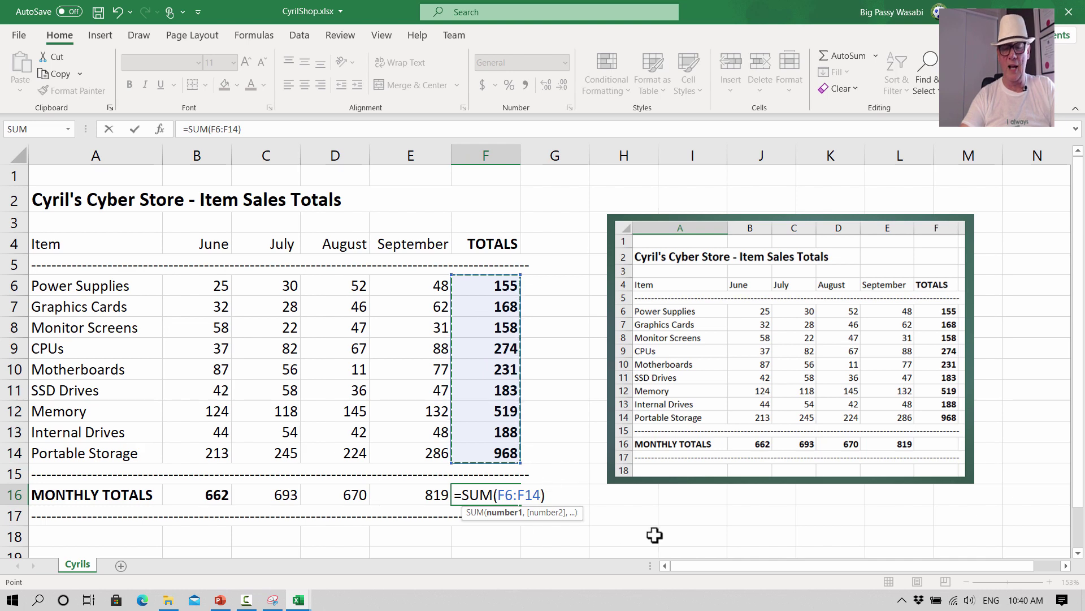
{"action": "key", "text": "Return"}
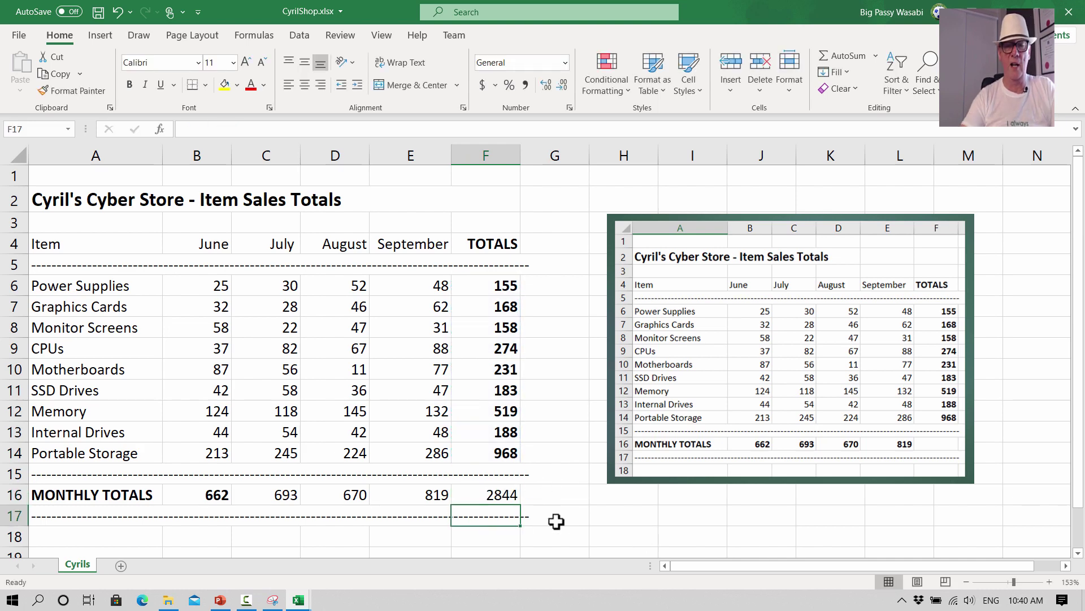
{"action": "left_click", "coordinate": [503, 495]}
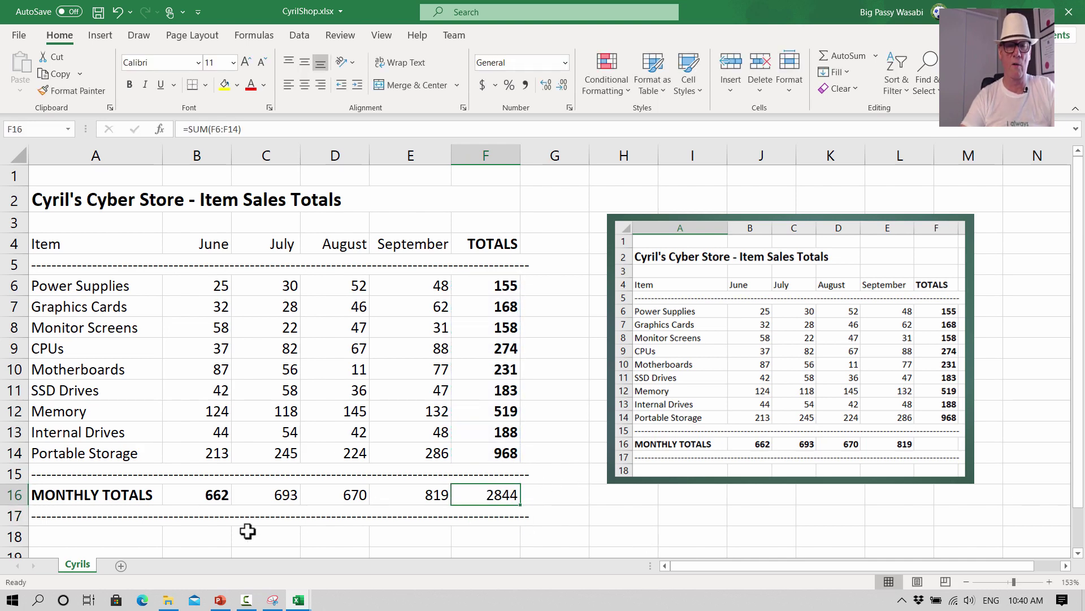
{"action": "left_click", "coordinate": [214, 498]}
{"action": "left_click", "coordinate": [970, 438]}
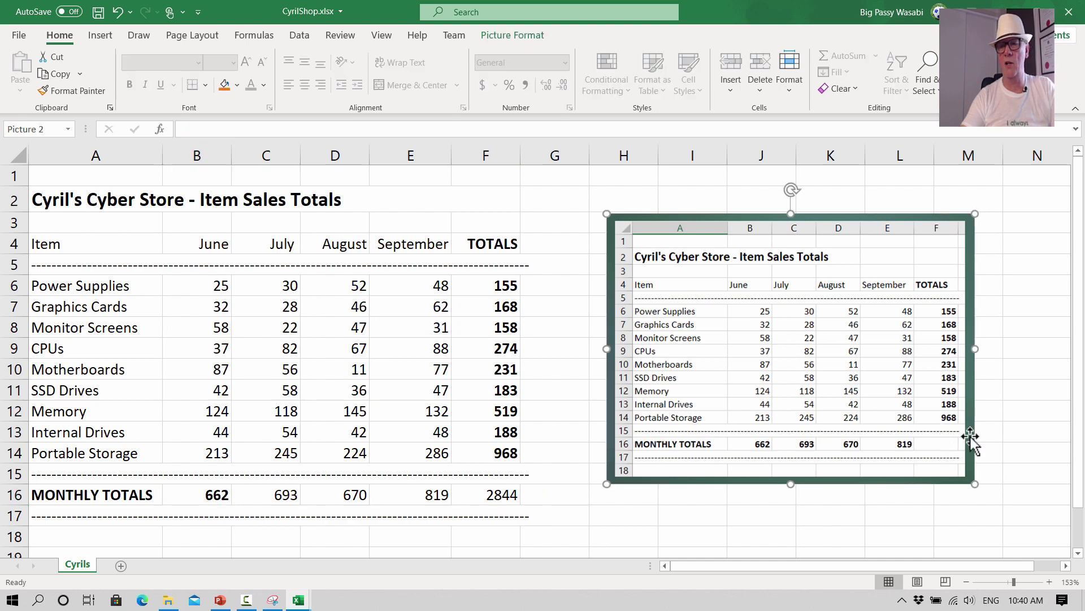
{"action": "left_click", "coordinate": [511, 495]}
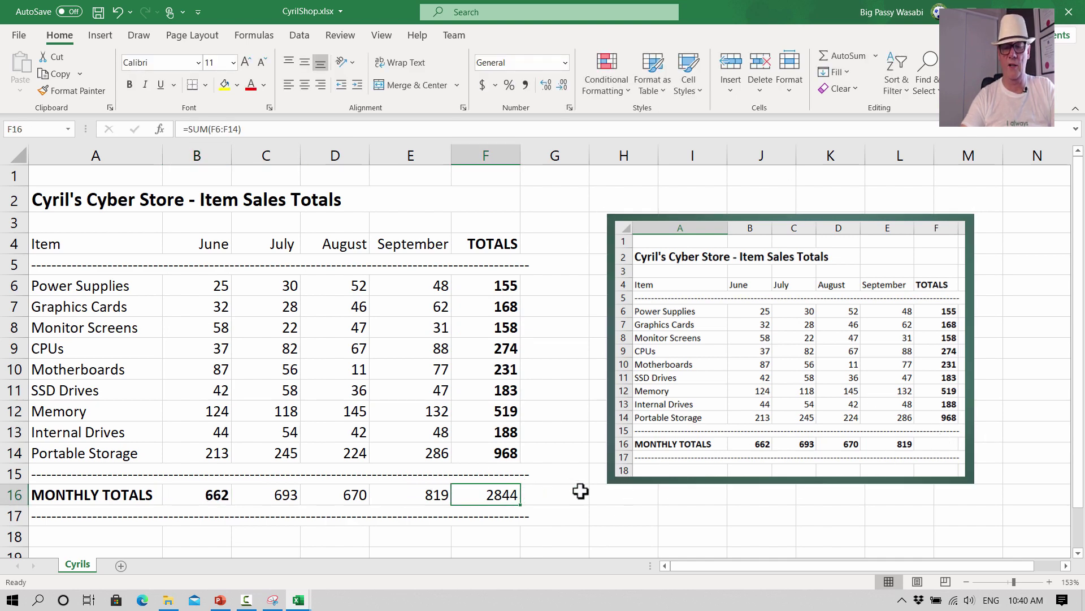
{"action": "key", "text": "BackSpace"}
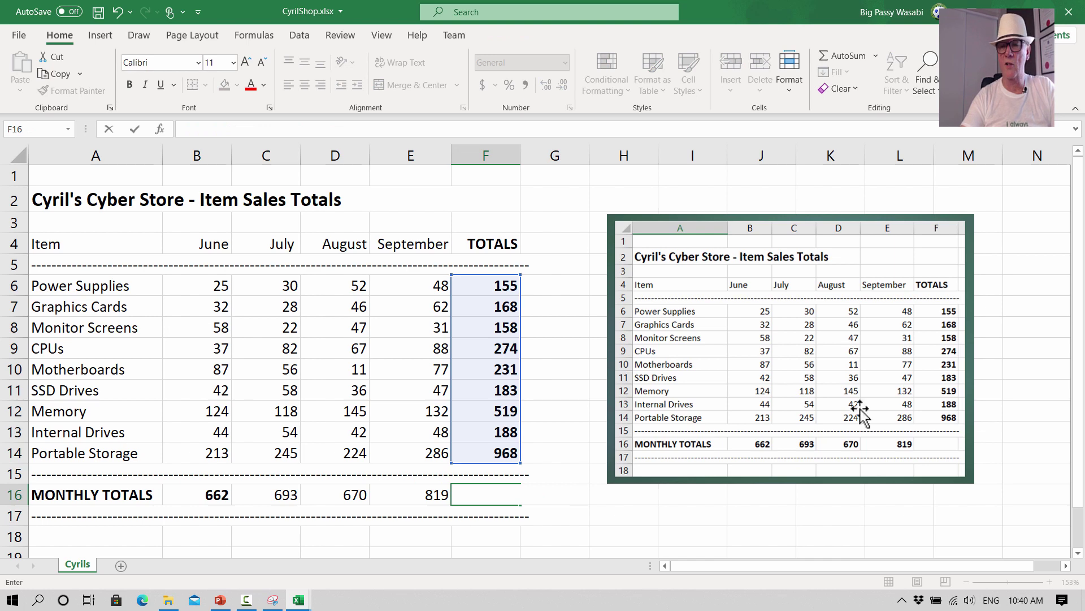
{"action": "left_click", "coordinate": [558, 508]}
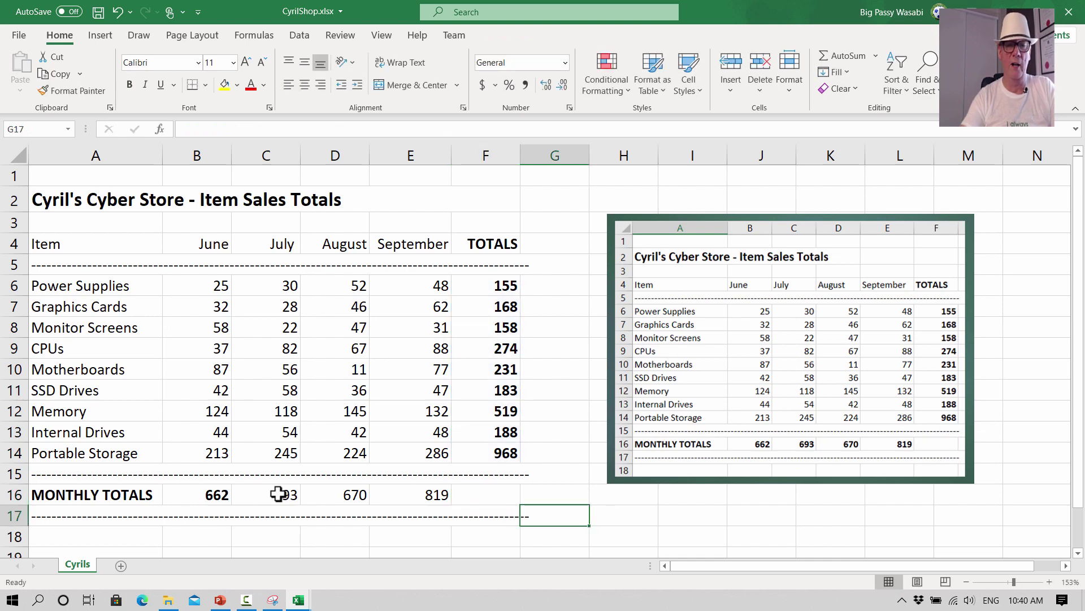
- Make the July to September totals in C16:E16 bold
{"action": "left_click_drag", "start_coordinate": [284, 494], "coordinate": [421, 506]}
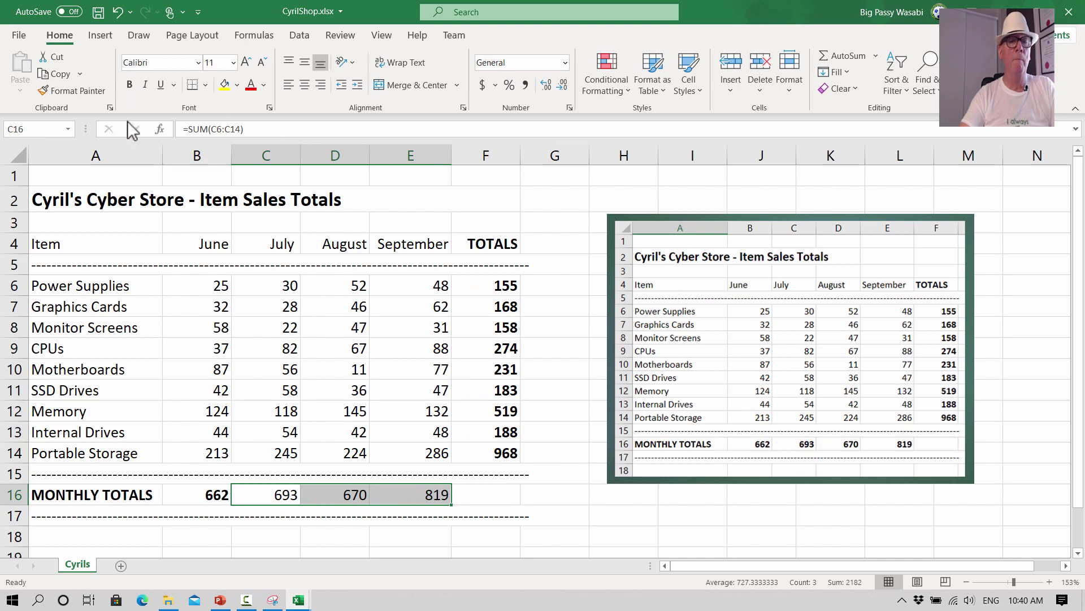
{"action": "left_click", "coordinate": [129, 84]}
{"action": "left_click", "coordinate": [586, 512]}
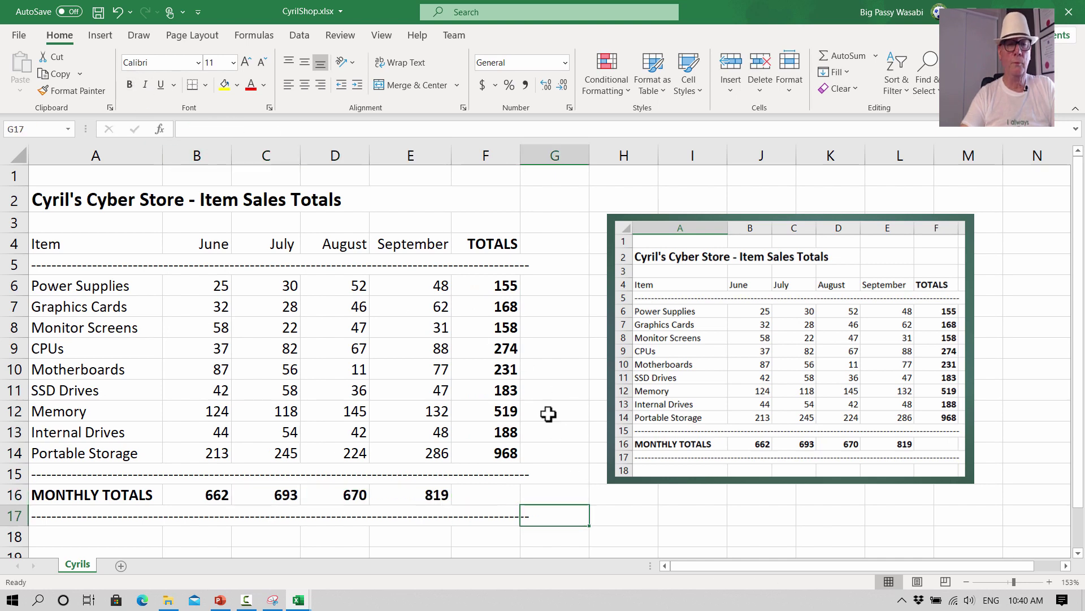
- Save the CyrilShop workbook
{"action": "left_click", "coordinate": [99, 12]}
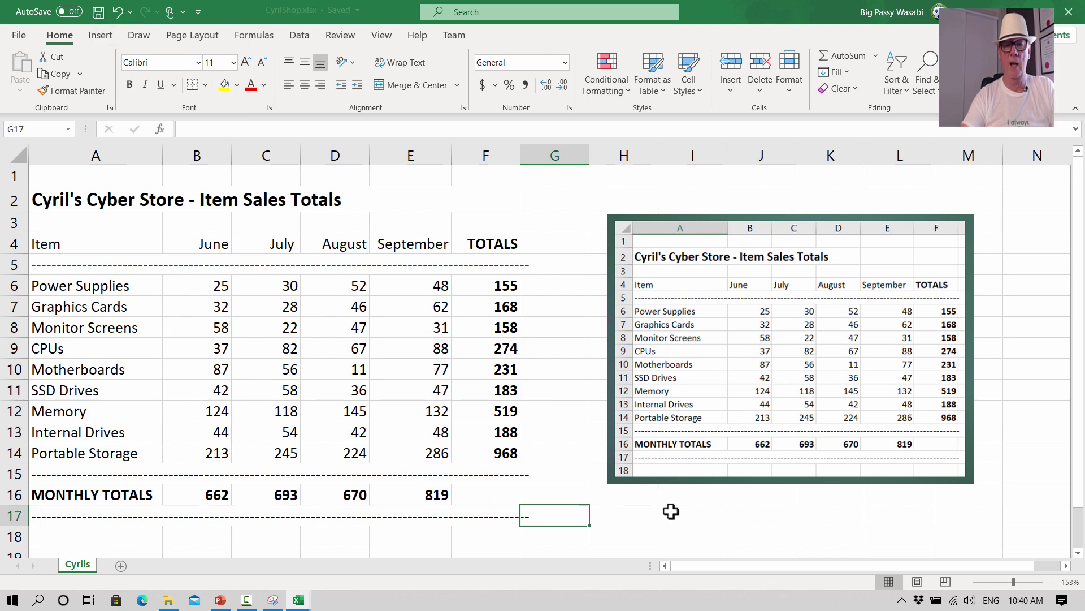
{"action": "left_click", "coordinate": [696, 533]}
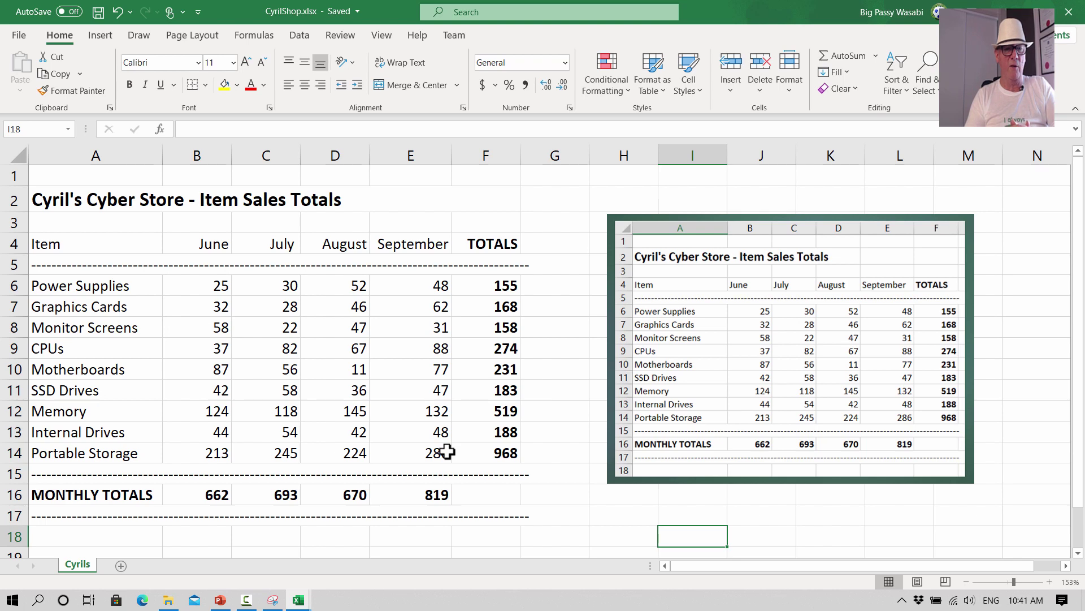
{"action": "left_click", "coordinate": [220, 600]}
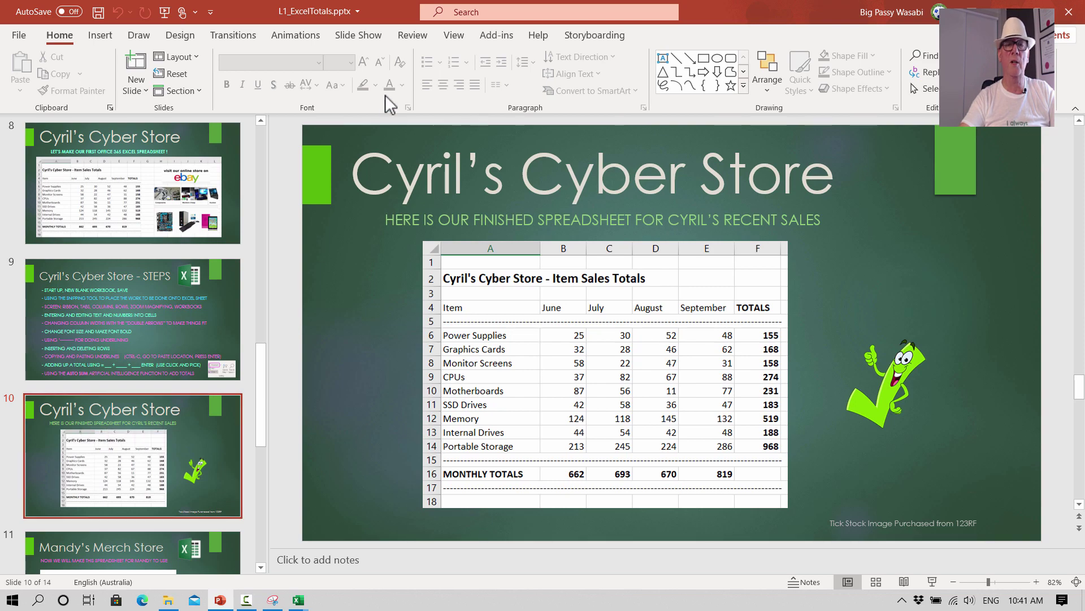
- Present from the Cyril's Cyber Store slide to Mandy's Merch Store, then end the show
{"action": "left_click", "coordinate": [358, 35]}
{"action": "left_click", "coordinate": [55, 87]}
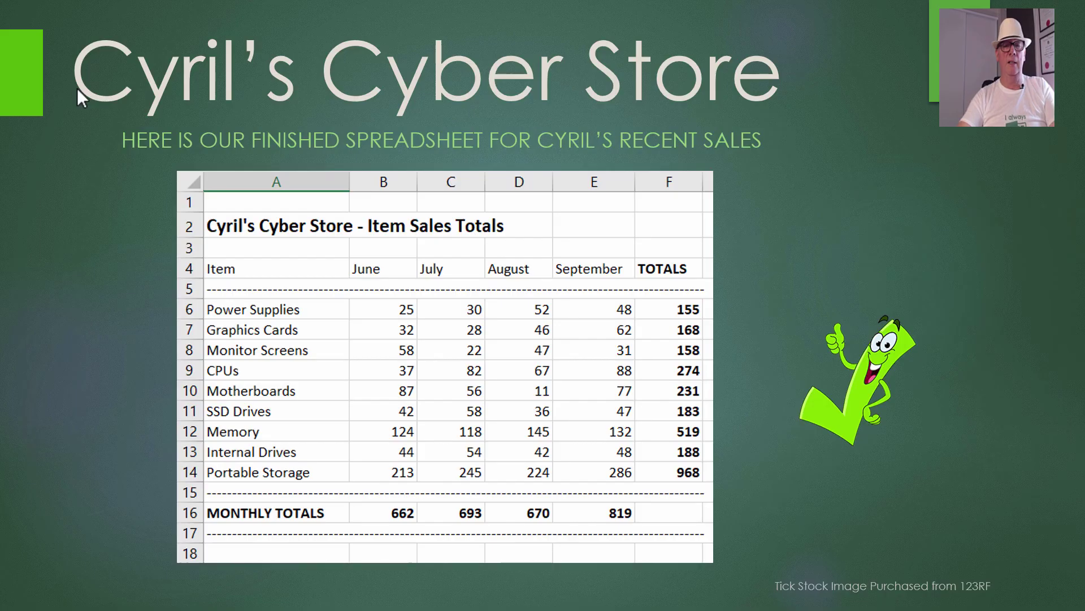
{"action": "left_click", "coordinate": [77, 87]}
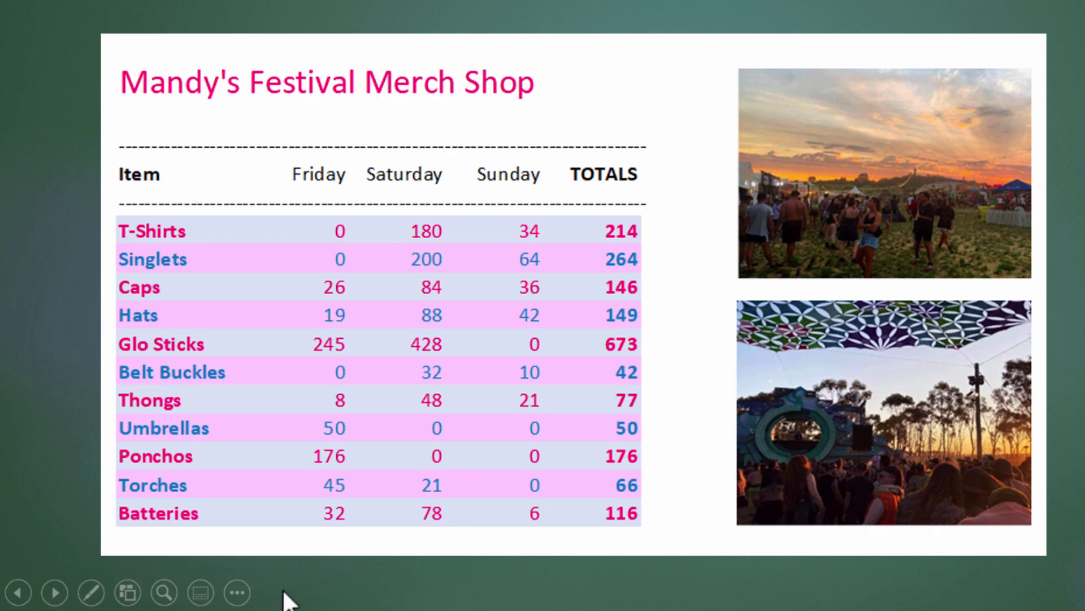
{"action": "key", "text": "Escape"}
{"action": "key", "text": "Escape"}
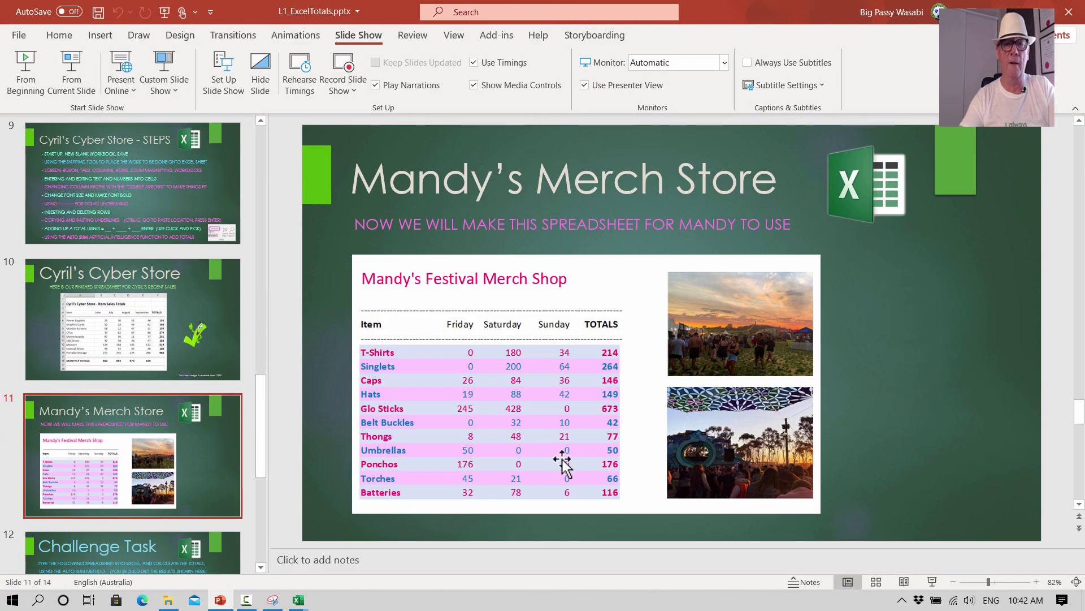
- Snip the Mandy's Festival Merch Shop table from the slide and copy the capture
{"action": "left_click", "coordinate": [272, 600]}
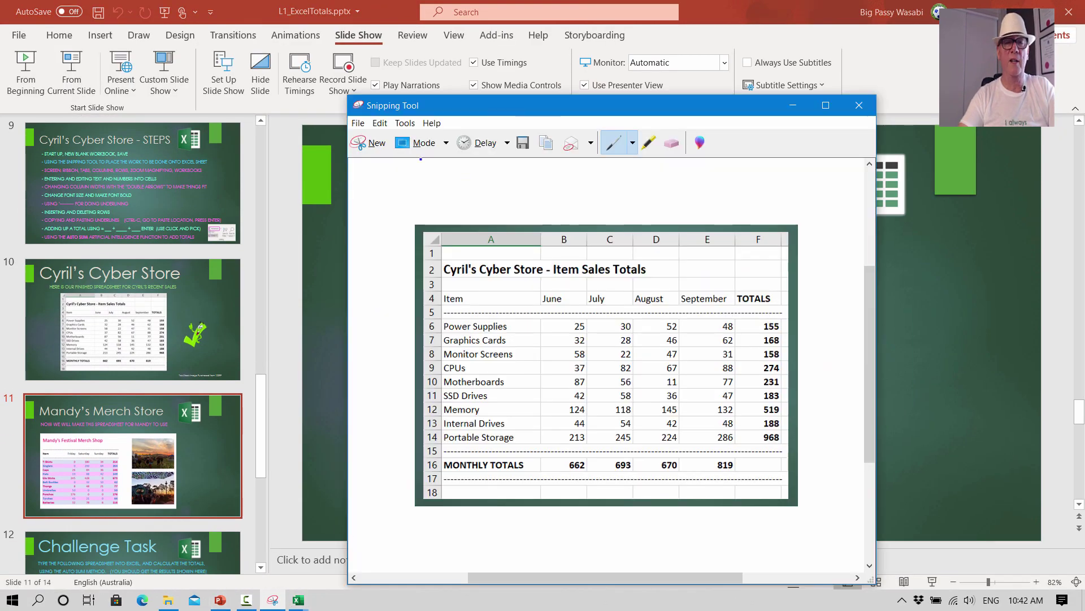
{"action": "left_click", "coordinate": [359, 142]}
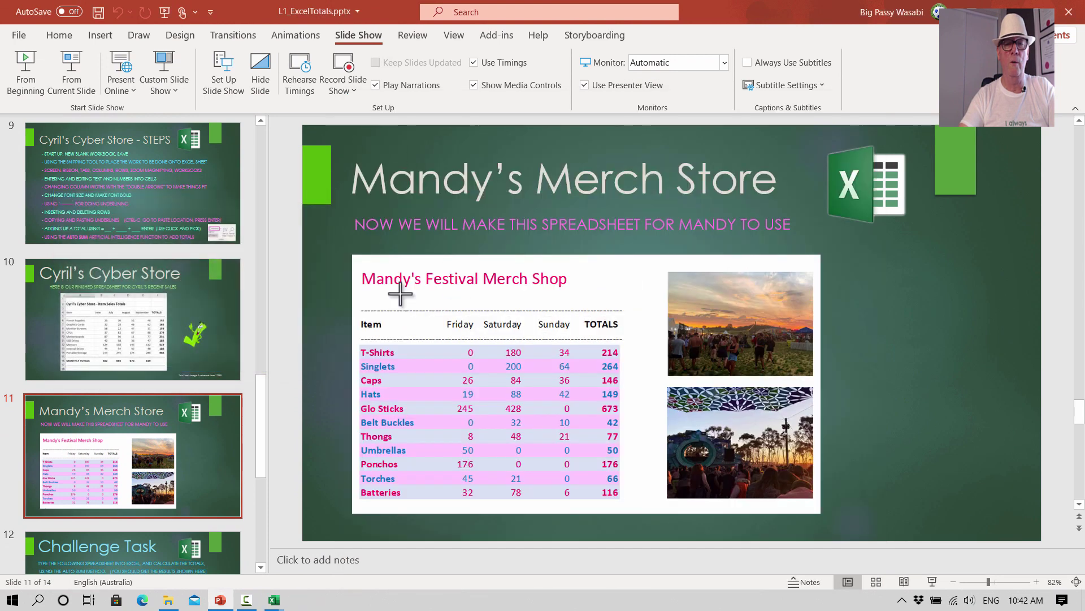
{"action": "left_click_drag", "start_coordinate": [343, 247], "coordinate": [637, 517]}
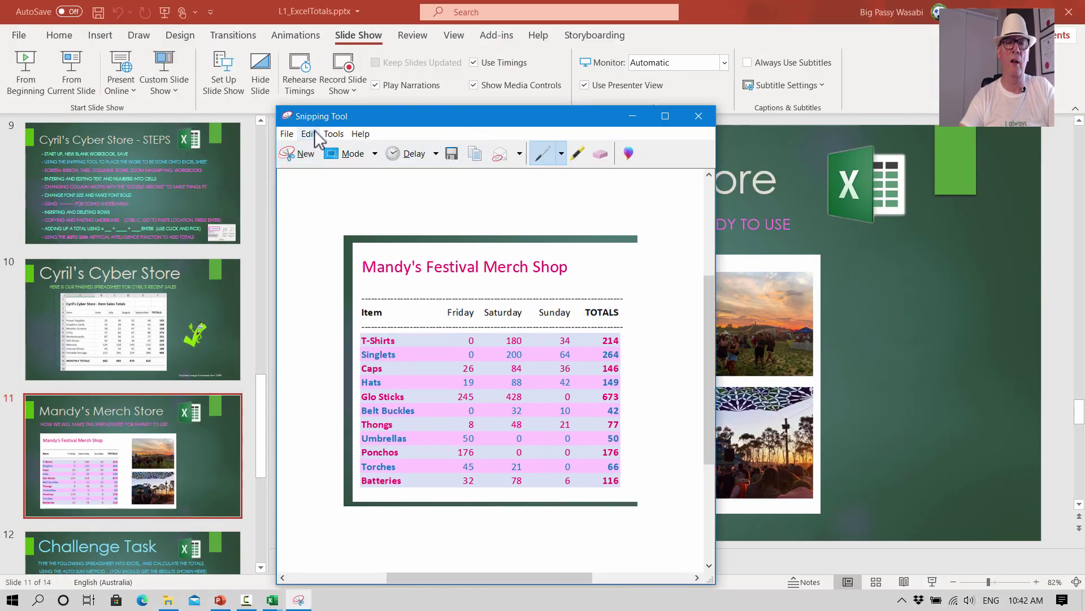
{"action": "left_click", "coordinate": [309, 135]}
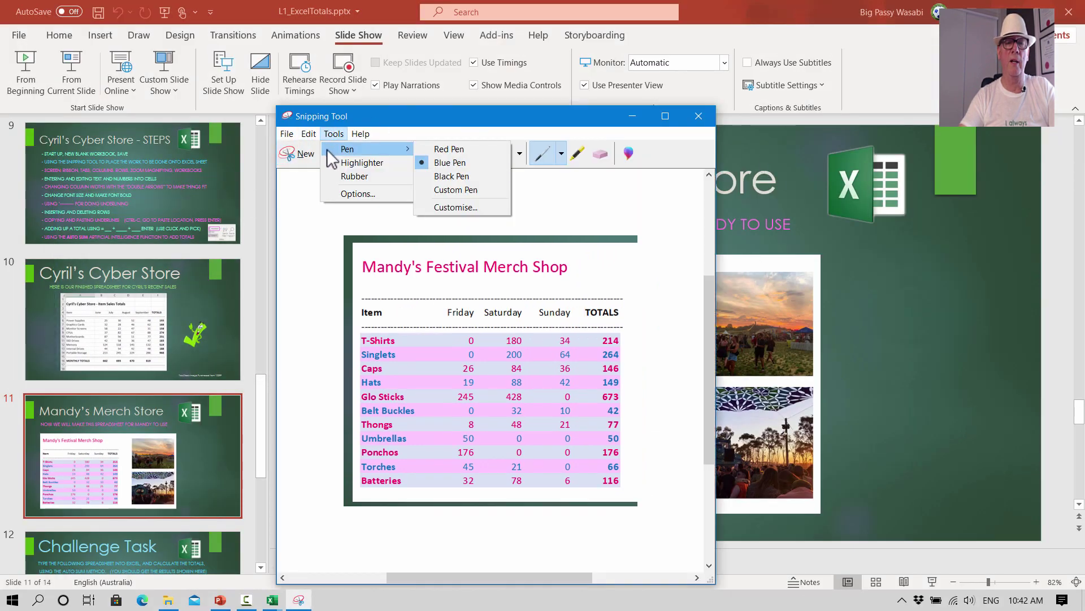
{"action": "left_click", "coordinate": [325, 149]}
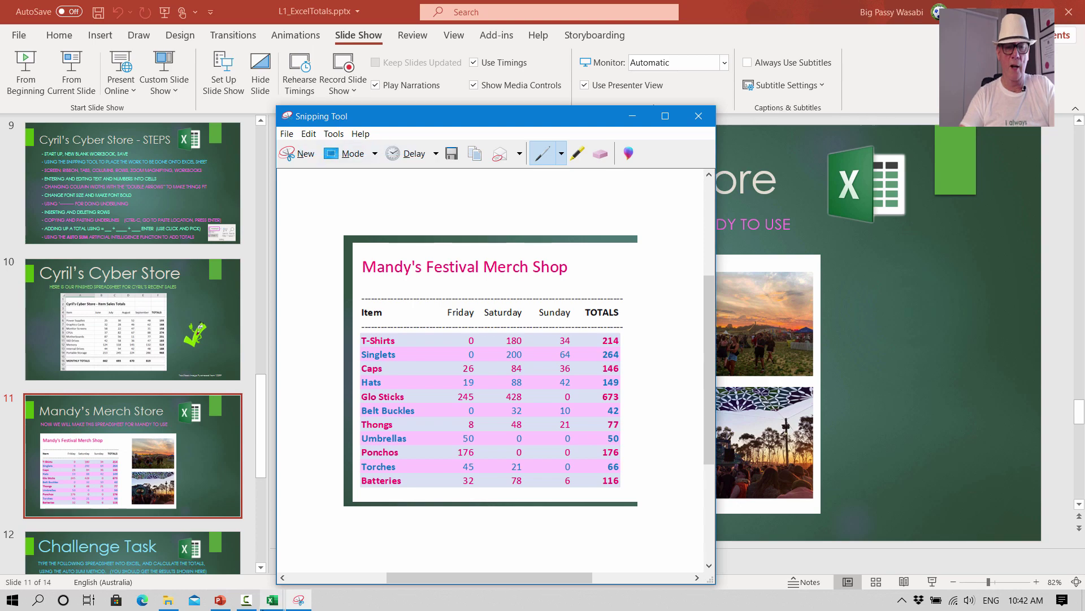
- Switch to the CyrilShop workbook and add a blank Sheet2
{"action": "left_click", "coordinate": [271, 599]}
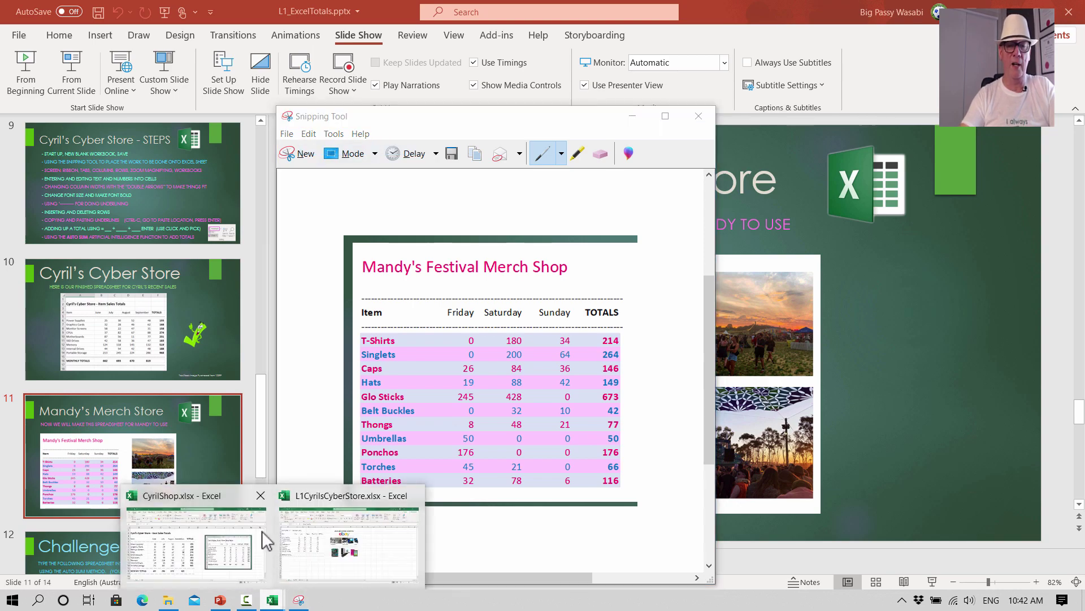
{"action": "left_click", "coordinate": [216, 543]}
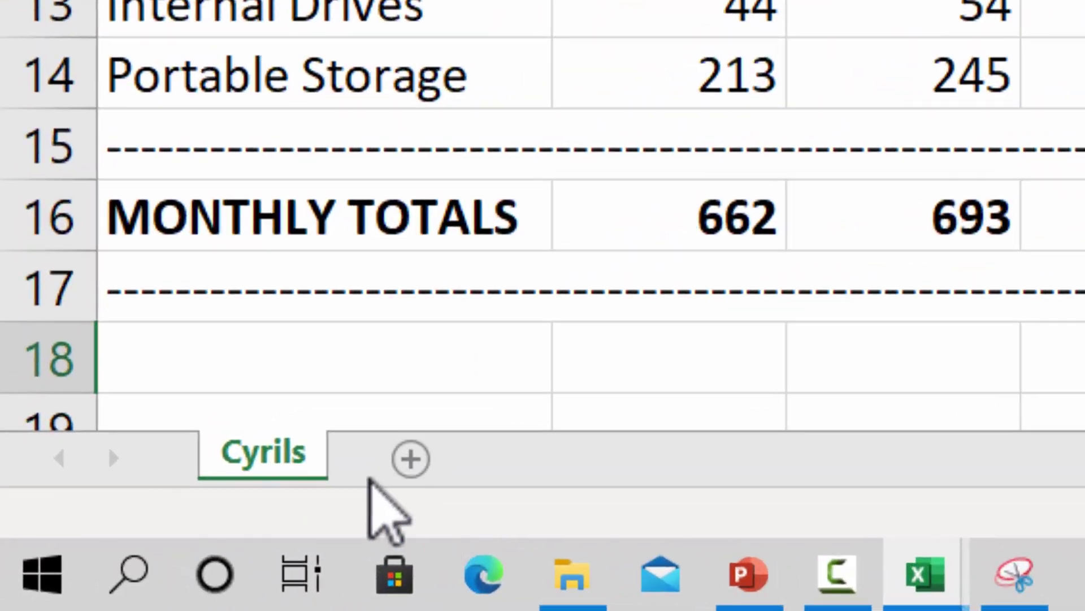
{"action": "left_click", "coordinate": [402, 460]}
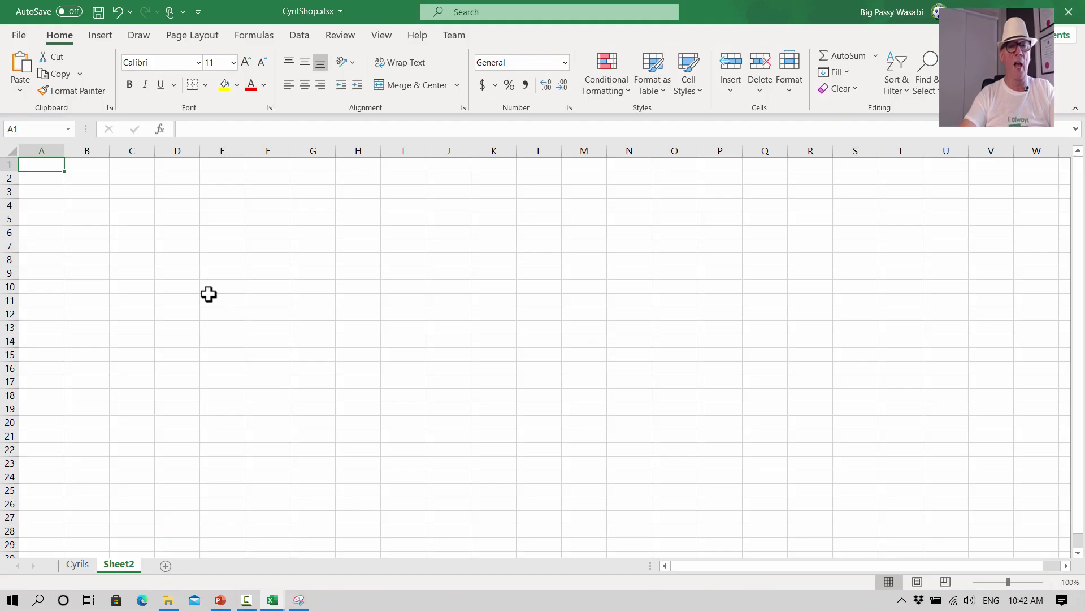
- Paste the merch table picture near L5, then shrink and reposition it
{"action": "left_click", "coordinate": [548, 219]}
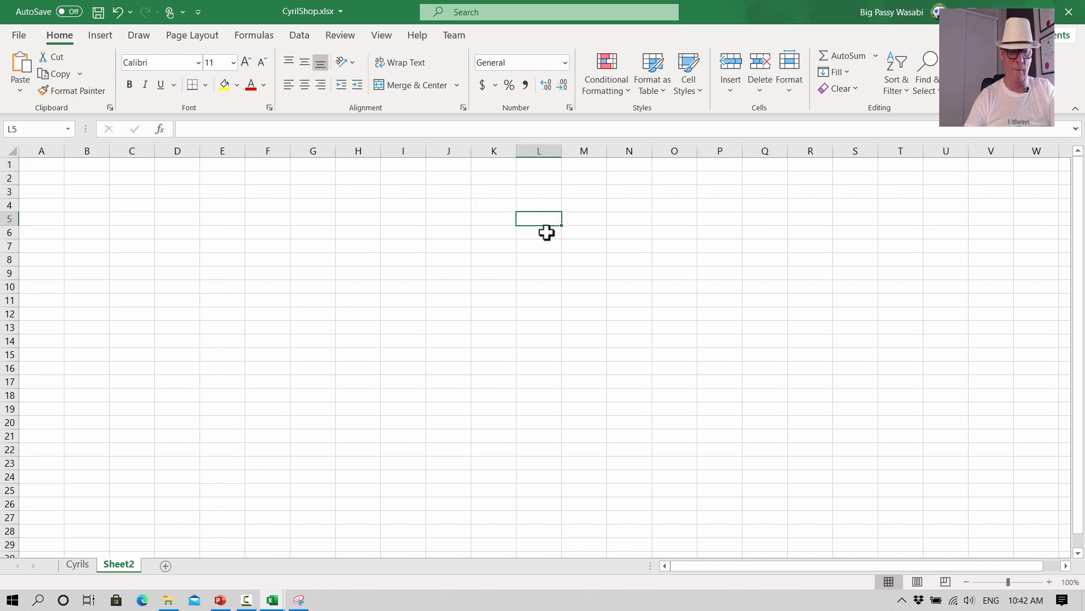
{"action": "key", "text": "ctrl+v"}
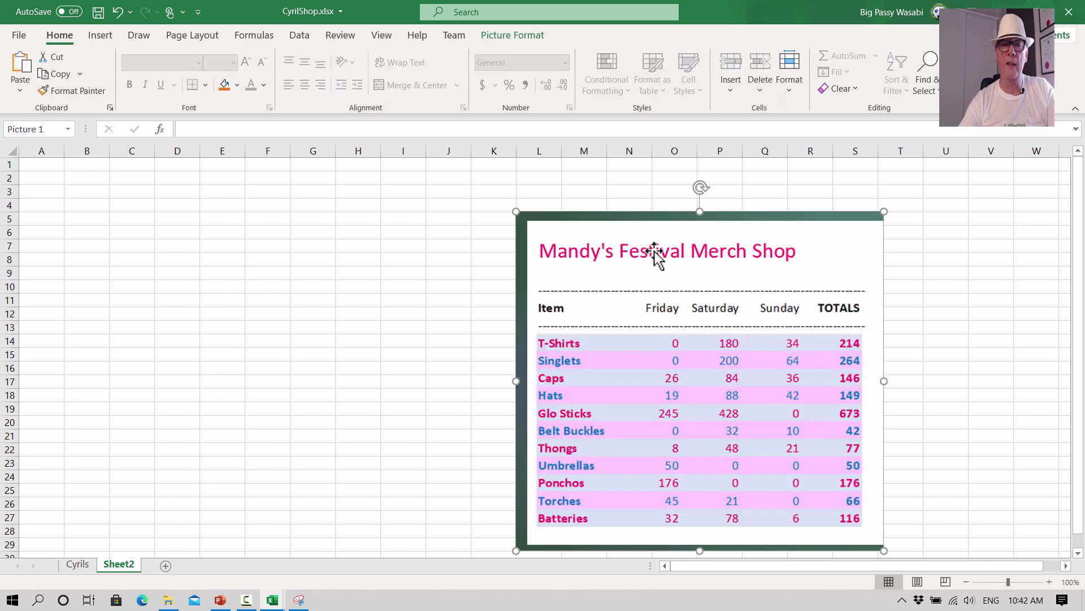
{"action": "left_click_drag", "start_coordinate": [654, 260], "coordinate": [561, 198]}
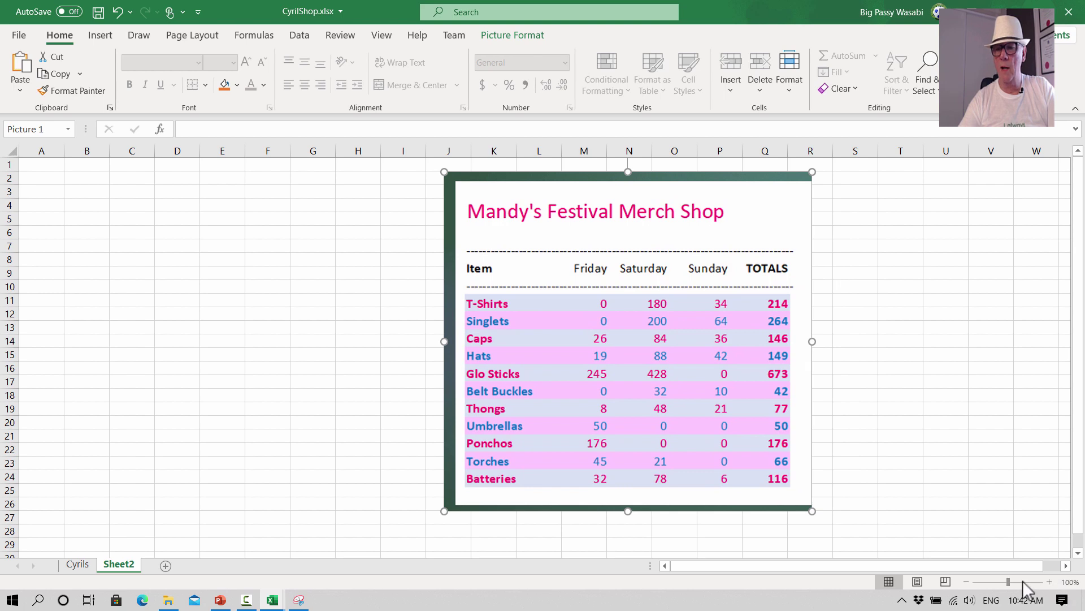
{"action": "left_click_drag", "start_coordinate": [1007, 582], "coordinate": [1008, 584]}
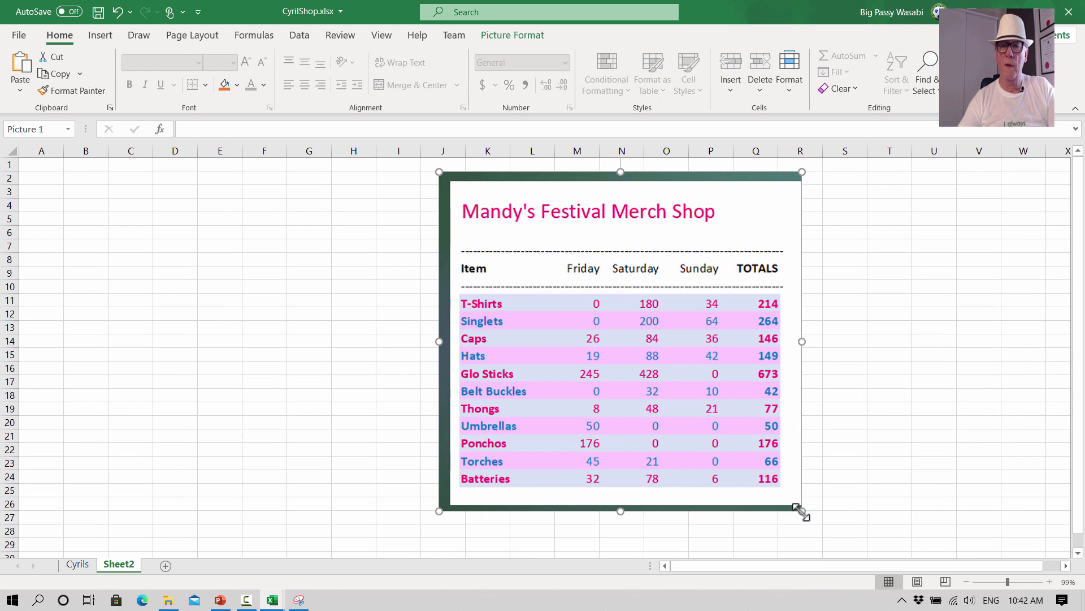
{"action": "left_click_drag", "start_coordinate": [800, 512], "coordinate": [710, 425]}
{"action": "mouse_move", "coordinate": [565, 334]}
{"action": "left_mouse_down"}
{"action": "mouse_move", "coordinate": [573, 357]}
{"action": "mouse_move", "coordinate": [570, 347]}
{"action": "left_mouse_up"}
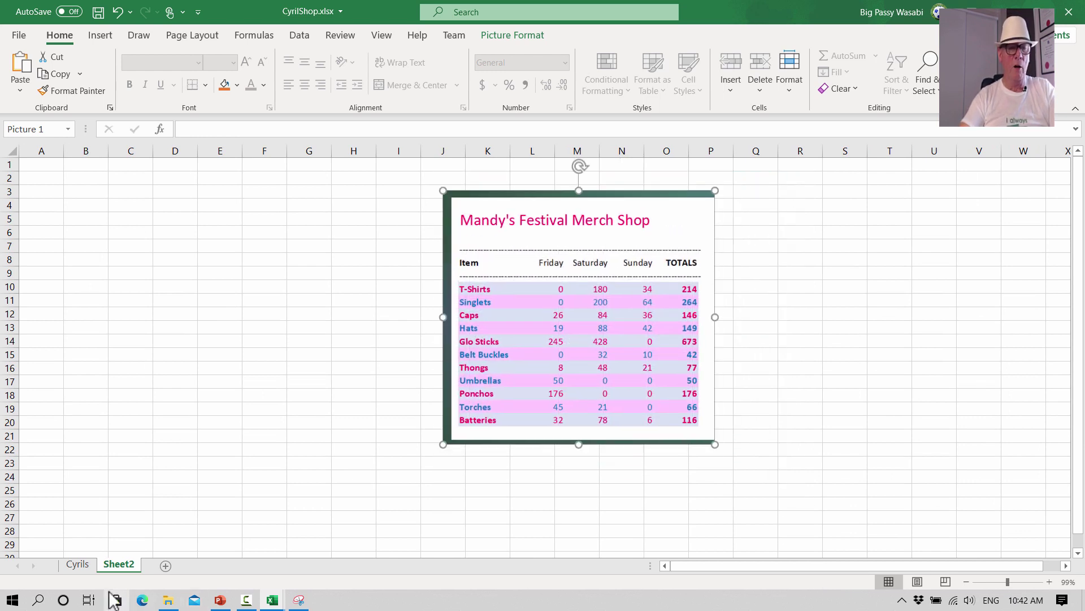
- Rename Sheet2 to 'Merch'
{"action": "left_click", "coordinate": [76, 565]}
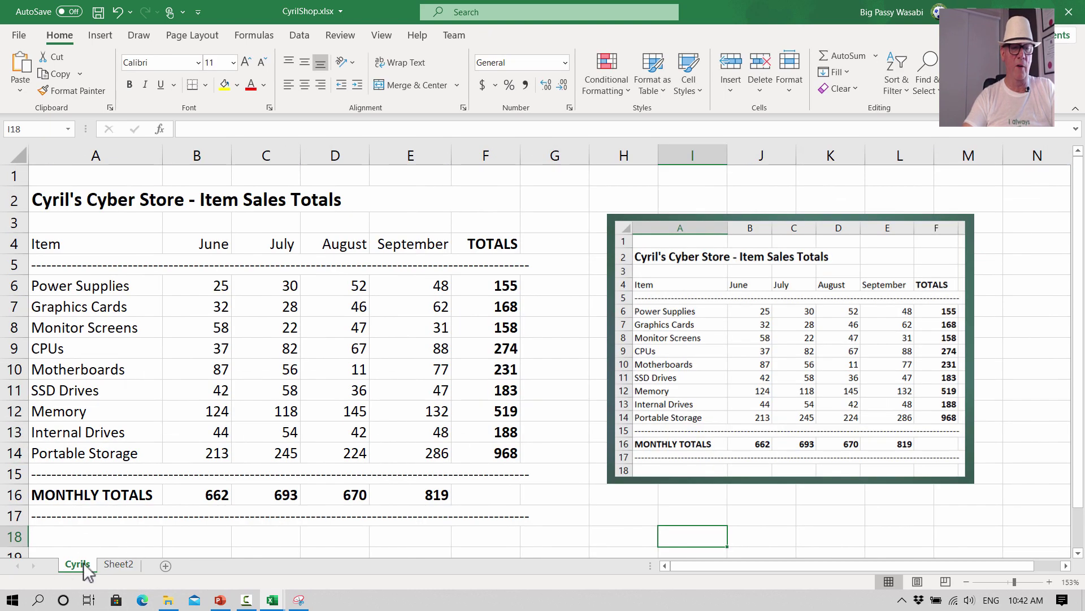
{"action": "left_click", "coordinate": [118, 565]}
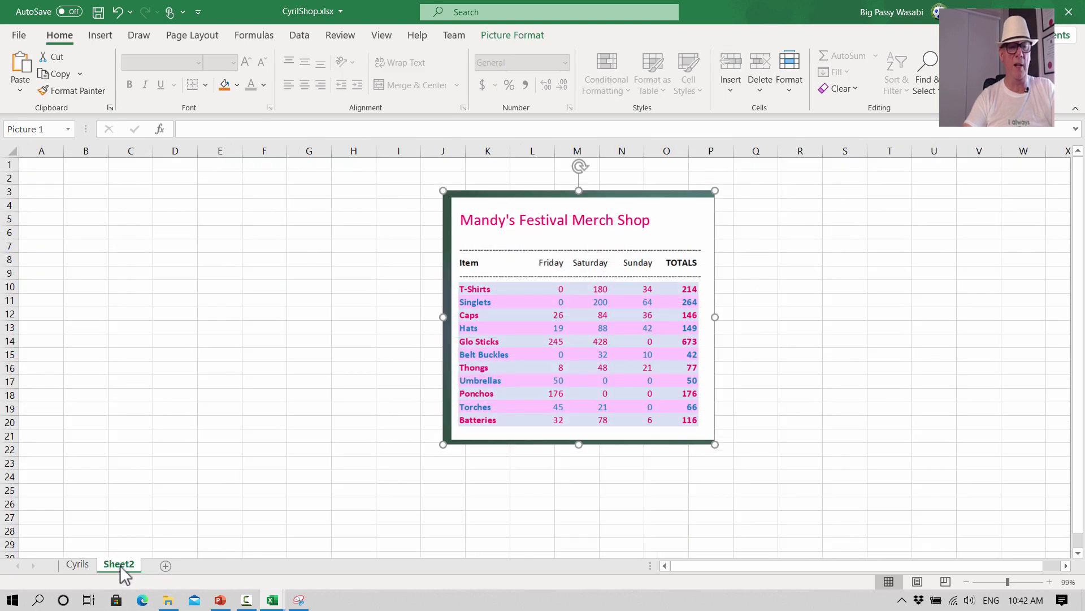
{"action": "double_click", "coordinate": [128, 564]}
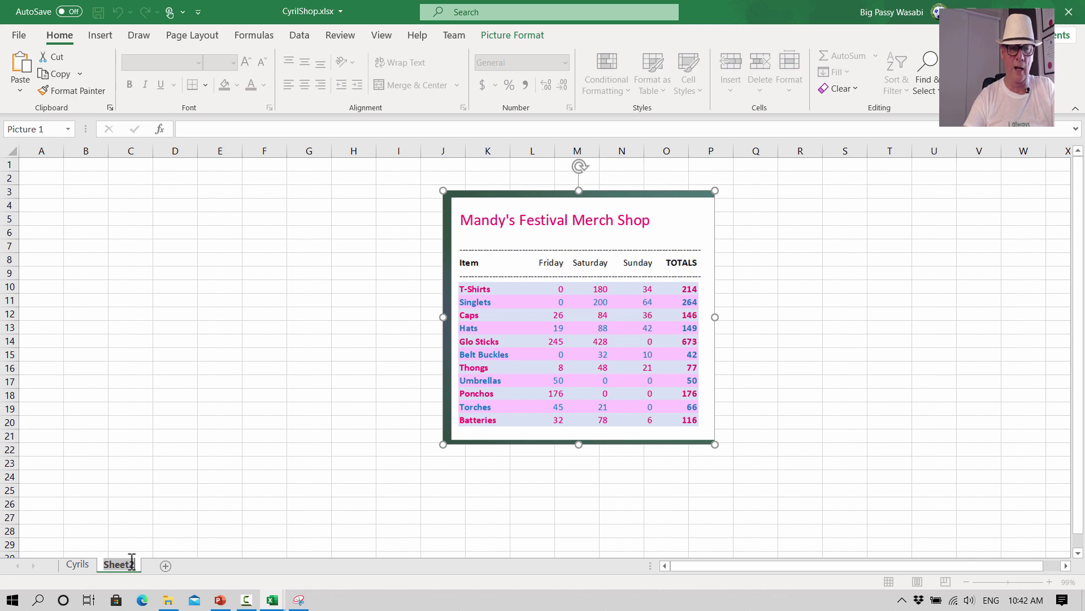
{"action": "key", "text": "BackSpace"}
{"action": "type", "text": "Me"}
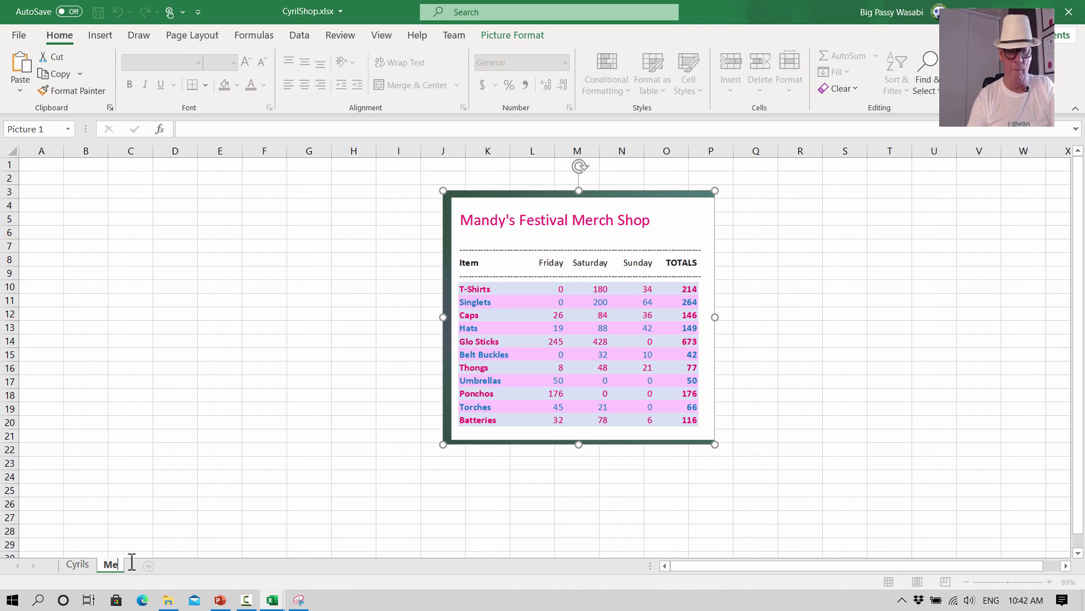
{"action": "type", "text": "rch"}
{"action": "left_click", "coordinate": [212, 531]}
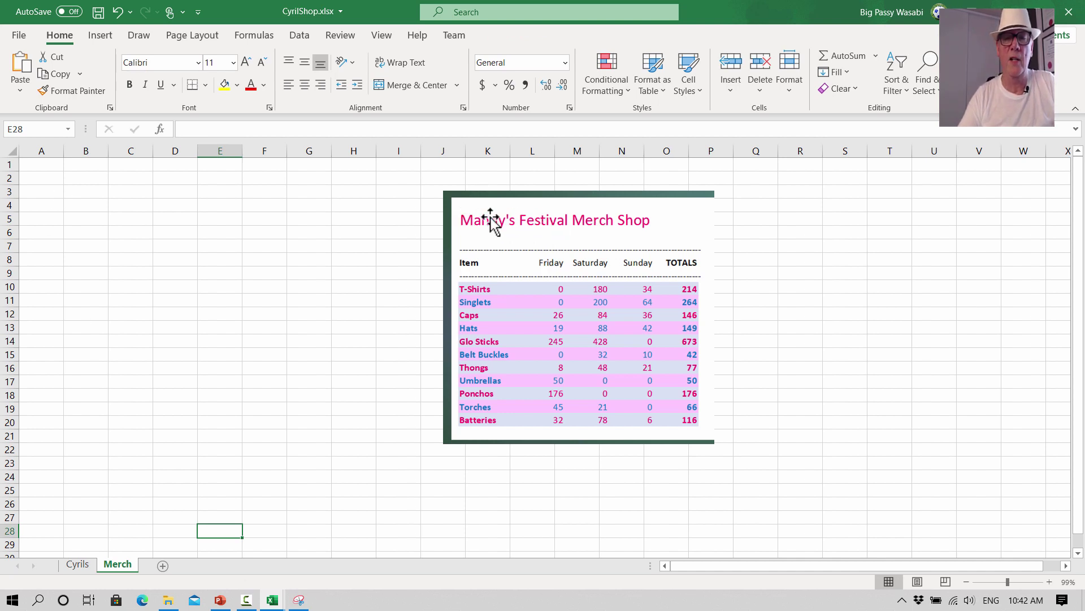
- Enlarge the reference picture and shift it further right
{"action": "left_click", "coordinate": [446, 440]}
{"action": "left_click_drag", "start_coordinate": [446, 439], "coordinate": [418, 487]}
{"action": "left_click_drag", "start_coordinate": [784, 161], "coordinate": [816, 160]}
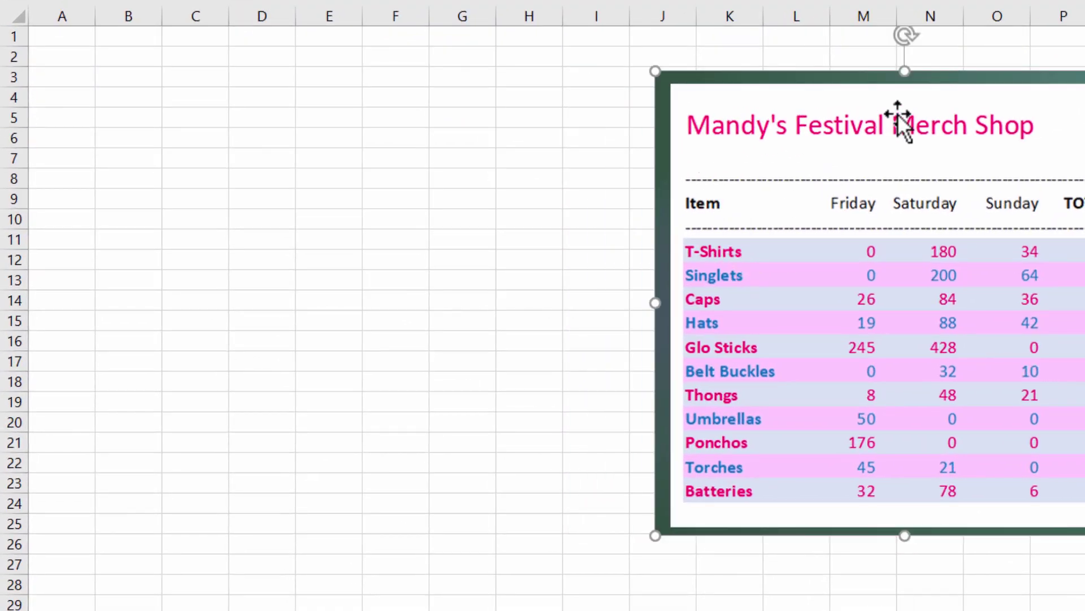
- Type the shop title into A2 and capitalise 'Merch' in it
{"action": "left_click", "coordinate": [70, 61]}
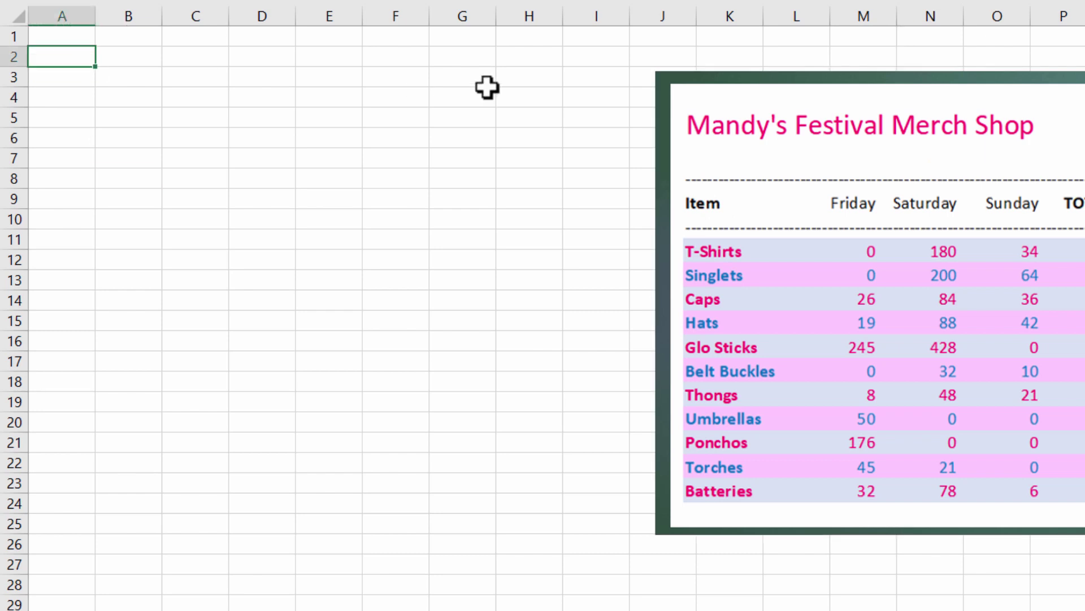
{"action": "type", "text": "Mandy's F"}
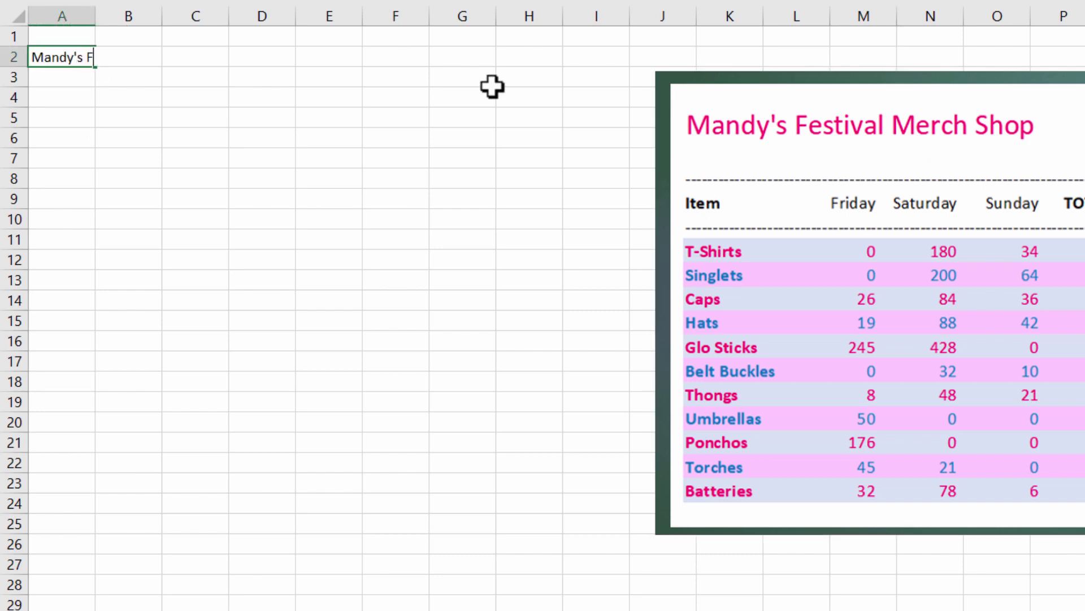
{"action": "type", "text": "estrival merch S"}
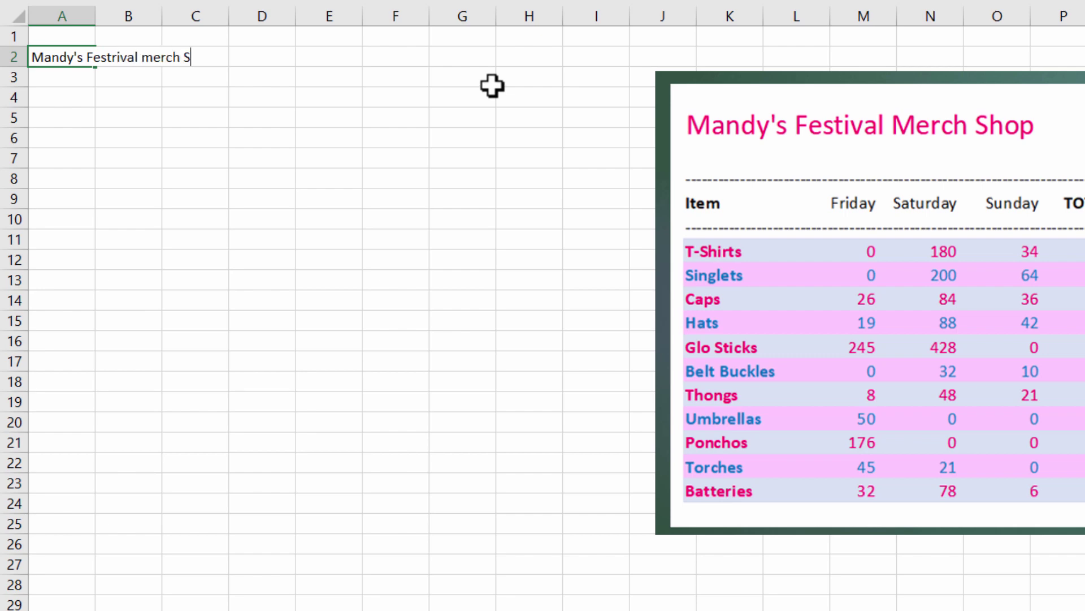
{"action": "type", "text": "hop"}
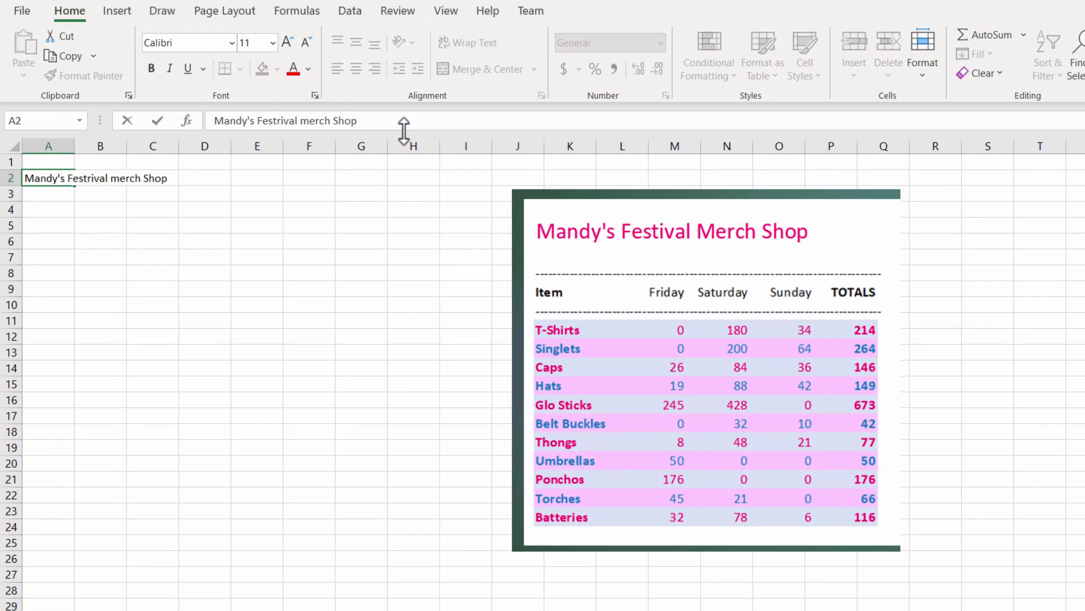
{"action": "left_click", "coordinate": [382, 13]}
{"action": "key", "text": "BackSpace"}
{"action": "type", "text": "M"}
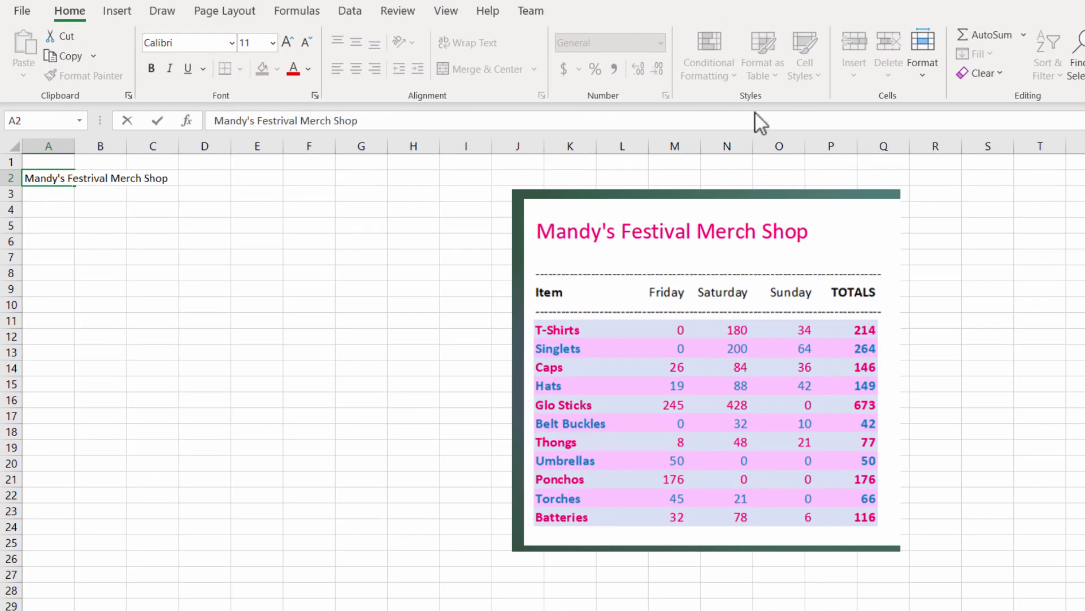
{"action": "left_click", "coordinate": [735, 231]}
{"action": "left_click_drag", "start_coordinate": [35, 176], "coordinate": [169, 177]}
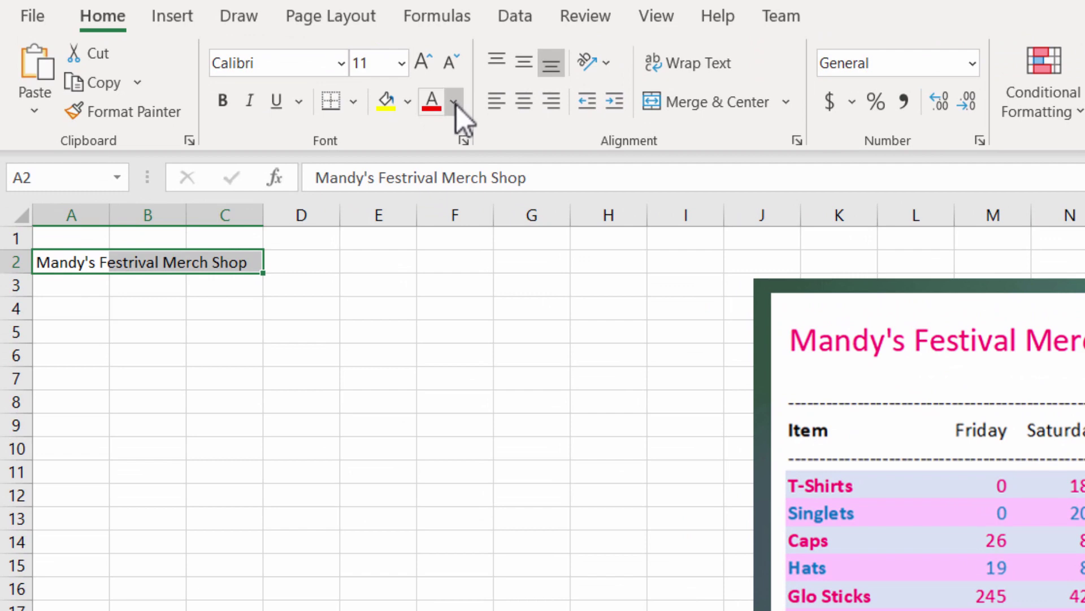
- Colour the A2 title pink from More Colors and set it to 22 pt
{"action": "left_click", "coordinate": [454, 103]}
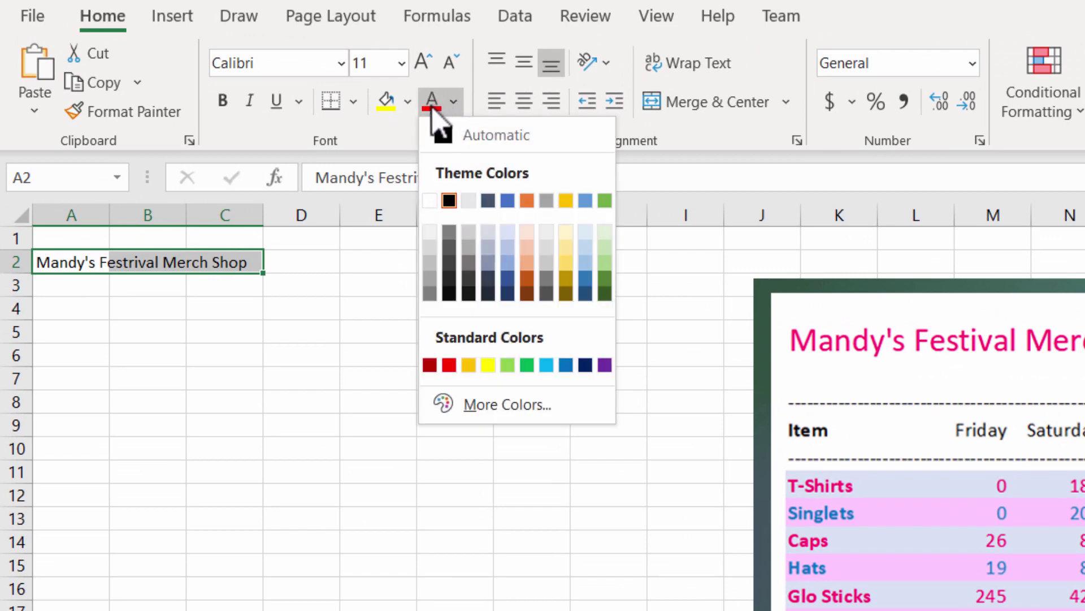
{"action": "left_click", "coordinate": [446, 367]}
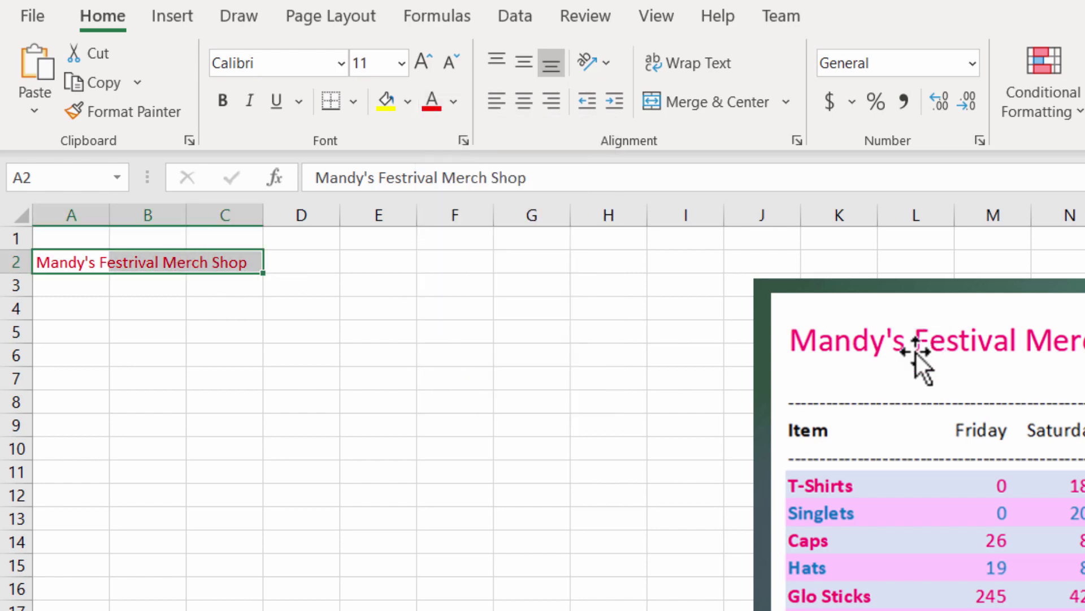
{"action": "left_click", "coordinate": [53, 267]}
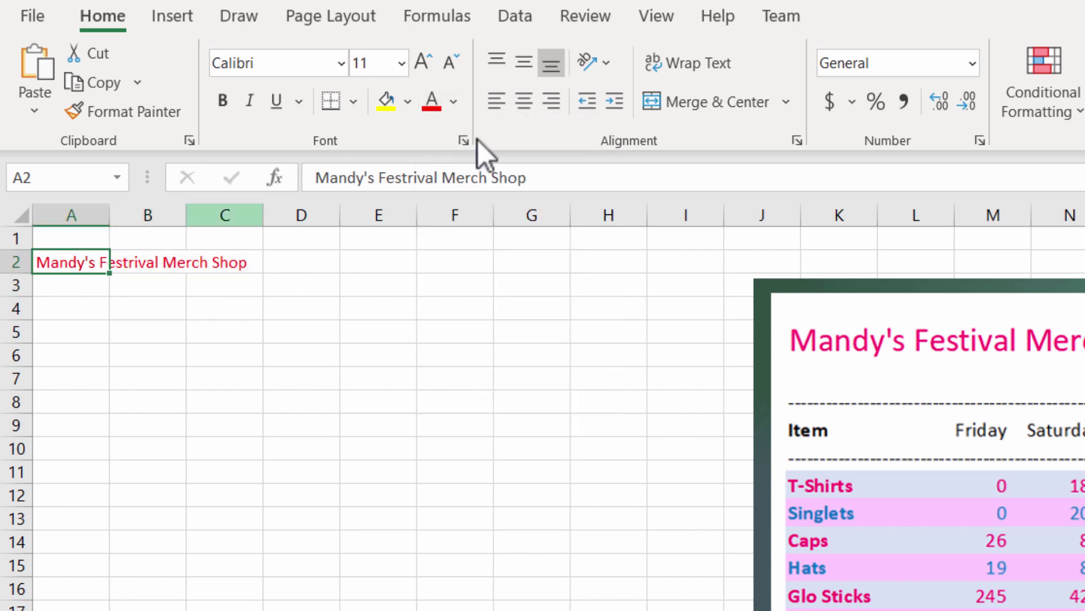
{"action": "left_click", "coordinate": [454, 103]}
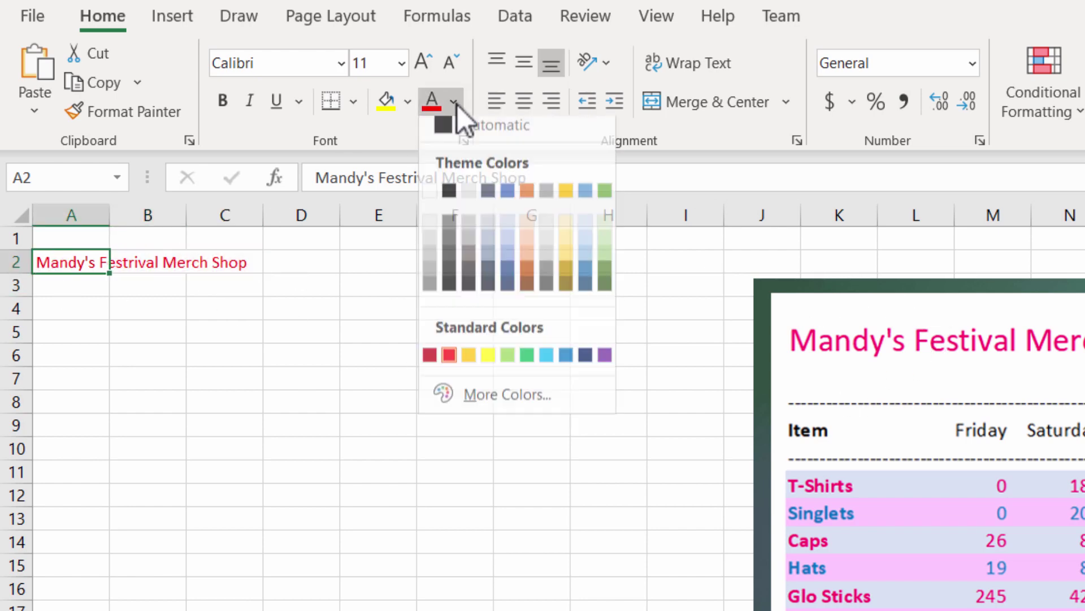
{"action": "left_click", "coordinate": [502, 404]}
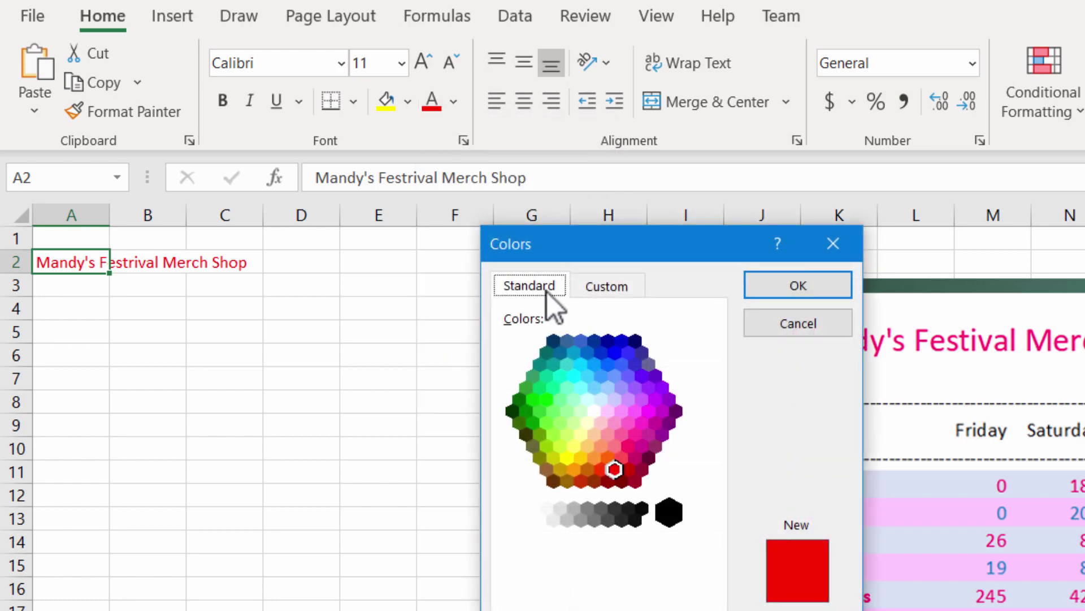
{"action": "left_click", "coordinate": [627, 446]}
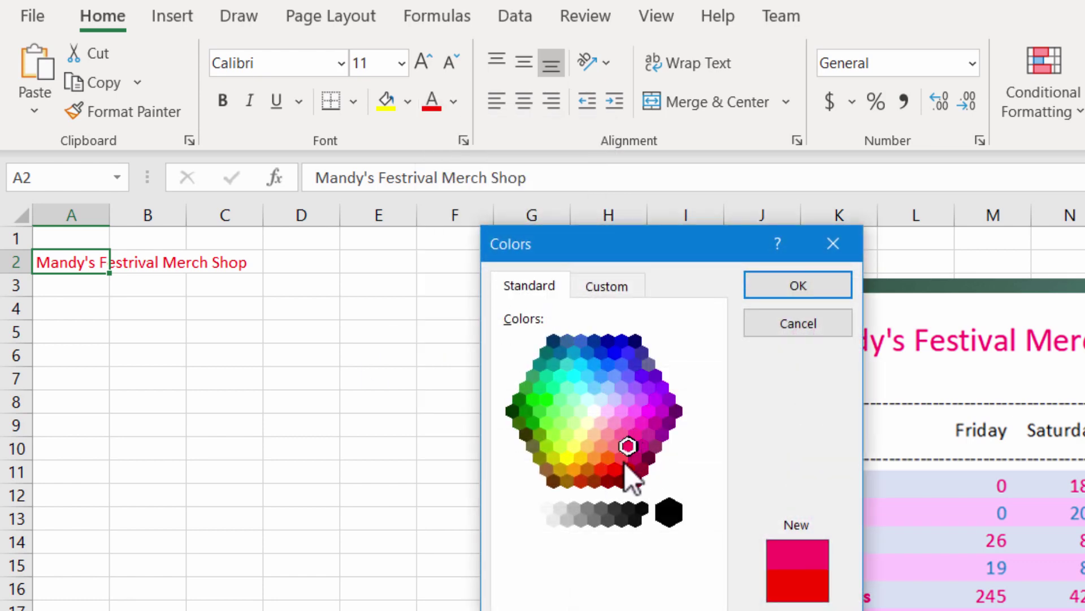
{"action": "left_click", "coordinate": [825, 293]}
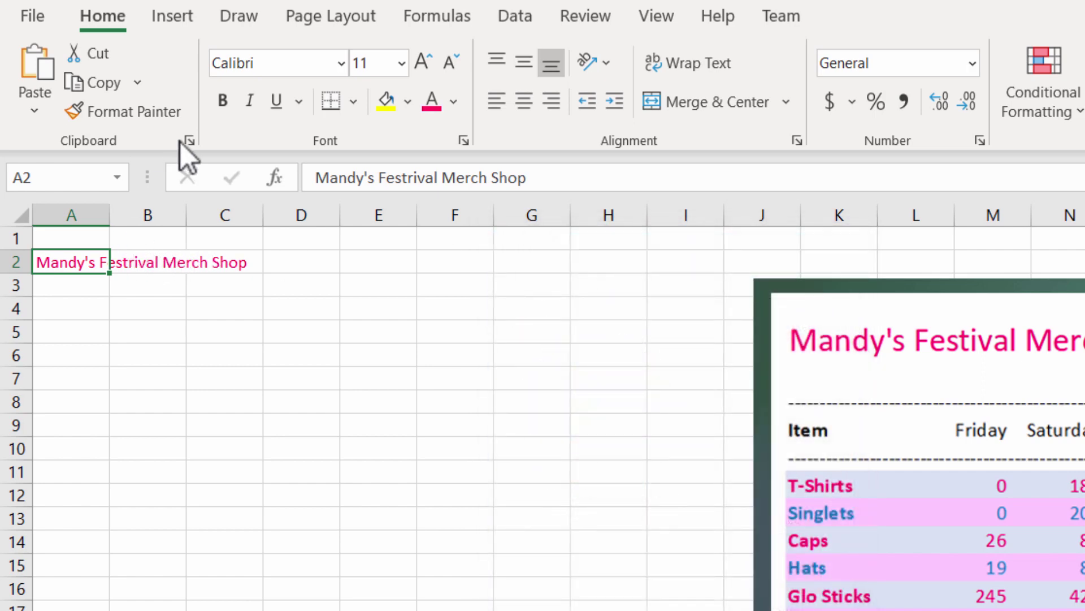
{"action": "left_click", "coordinate": [399, 64]}
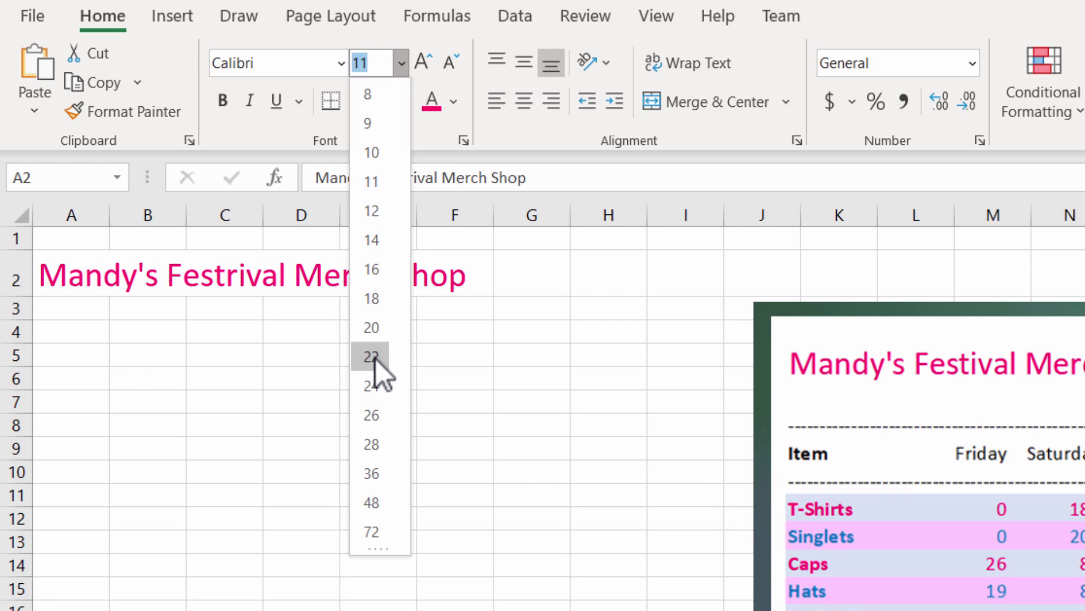
{"action": "left_click", "coordinate": [372, 355]}
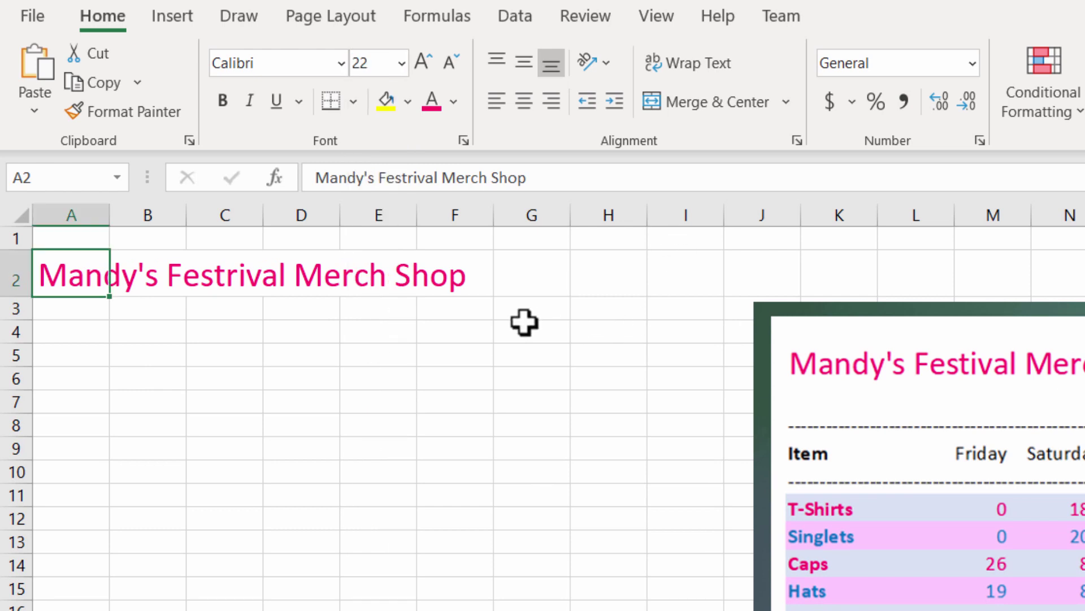
- Correct 'Festrival' to 'Festival' in the A2 title
{"action": "left_click", "coordinate": [269, 282]}
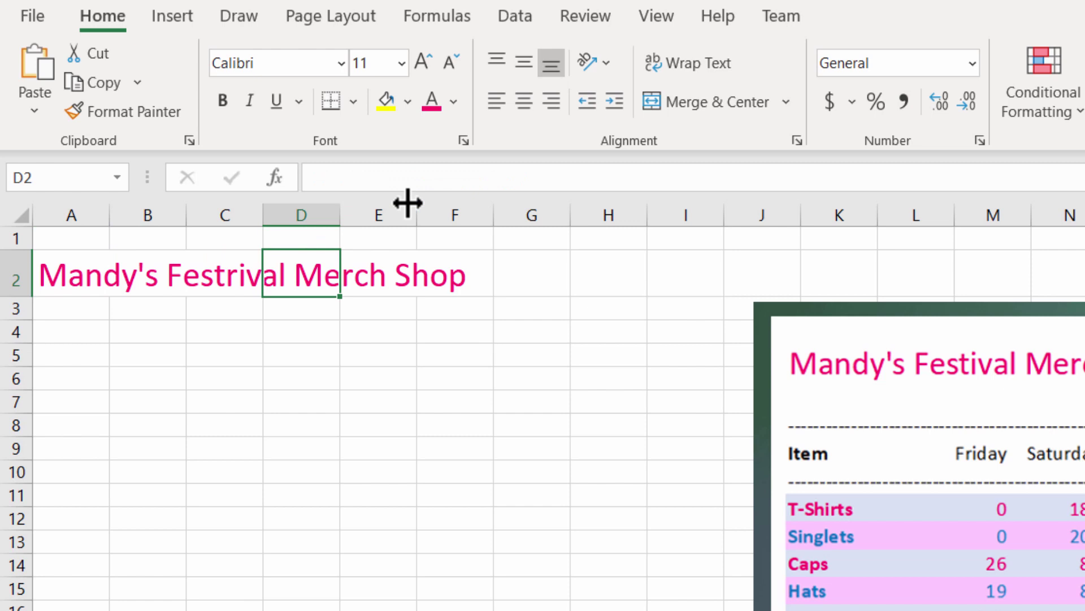
{"action": "left_click", "coordinate": [96, 281]}
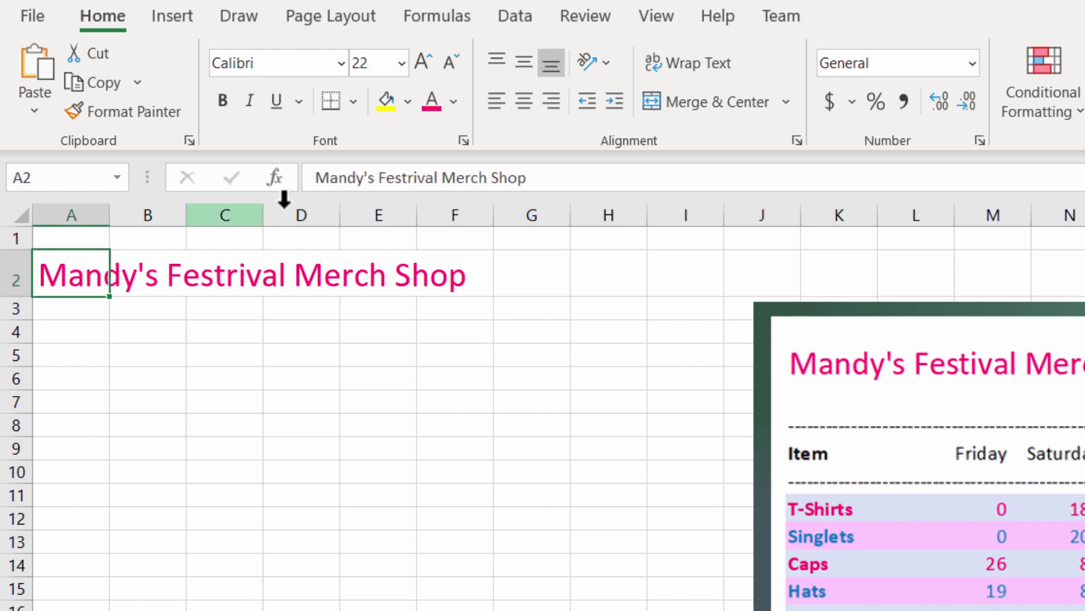
{"action": "left_click", "coordinate": [408, 177]}
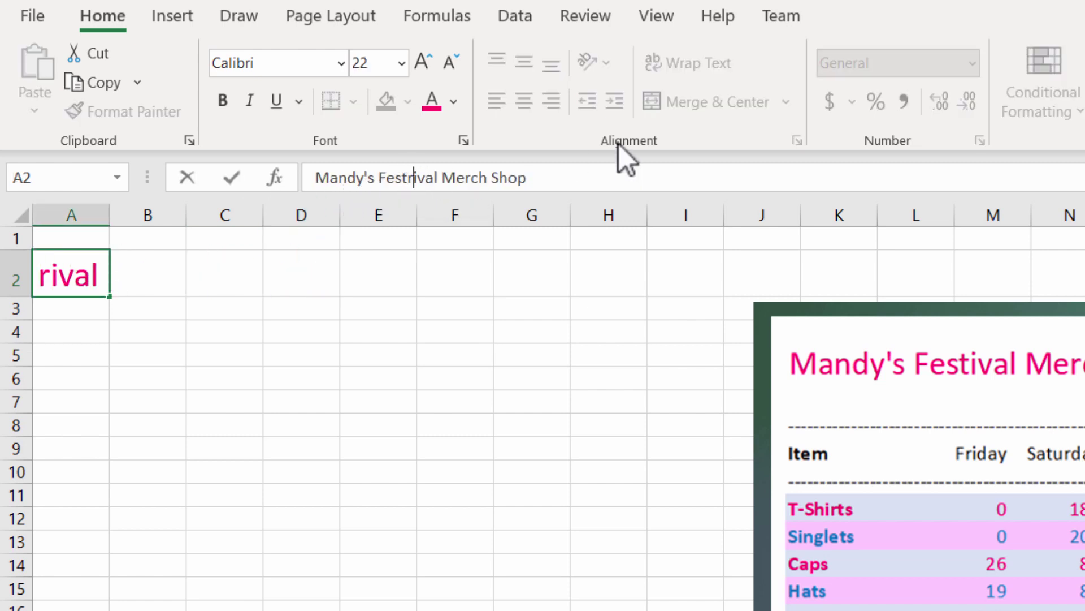
{"action": "key", "text": "BackSpace"}
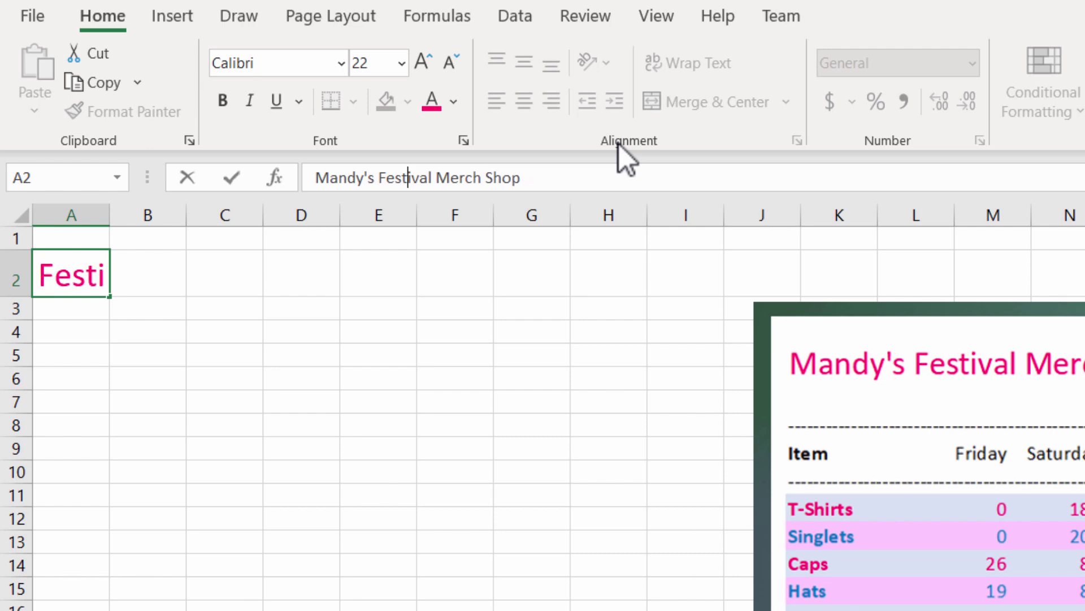
{"action": "left_click", "coordinate": [75, 314]}
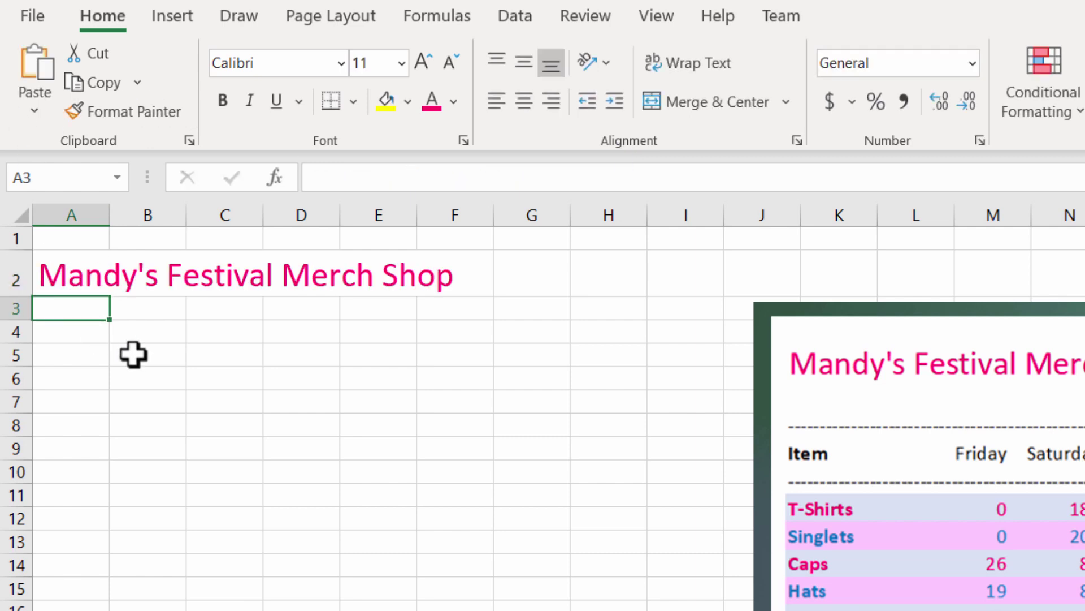
{"action": "left_click", "coordinate": [70, 331]}
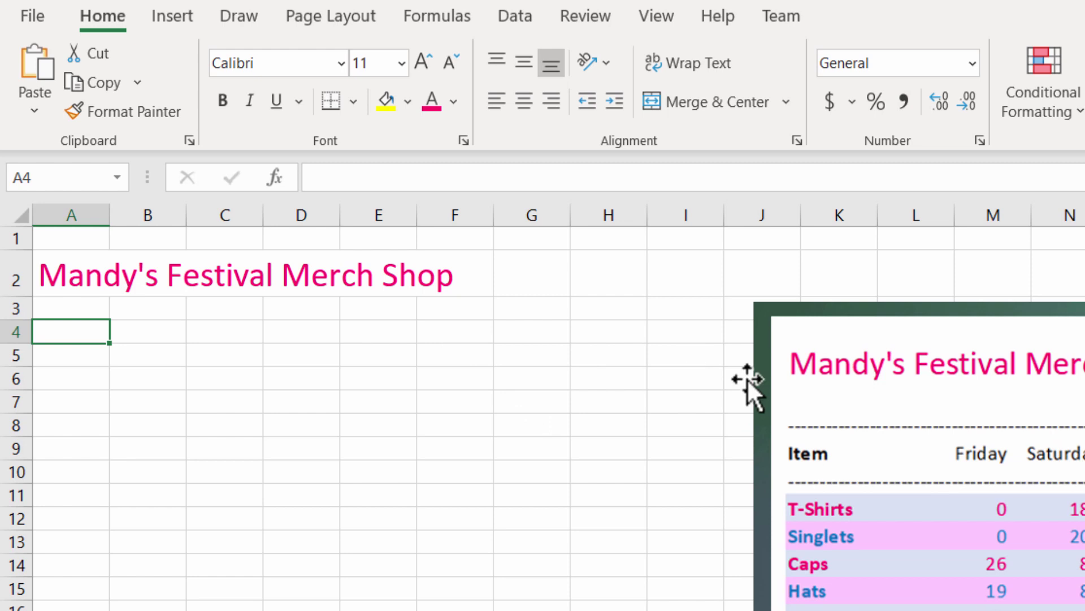
- Fill A4 with a long row of hyphens as a dashed separator, accepting the correction
{"action": "type", "text": "------"}
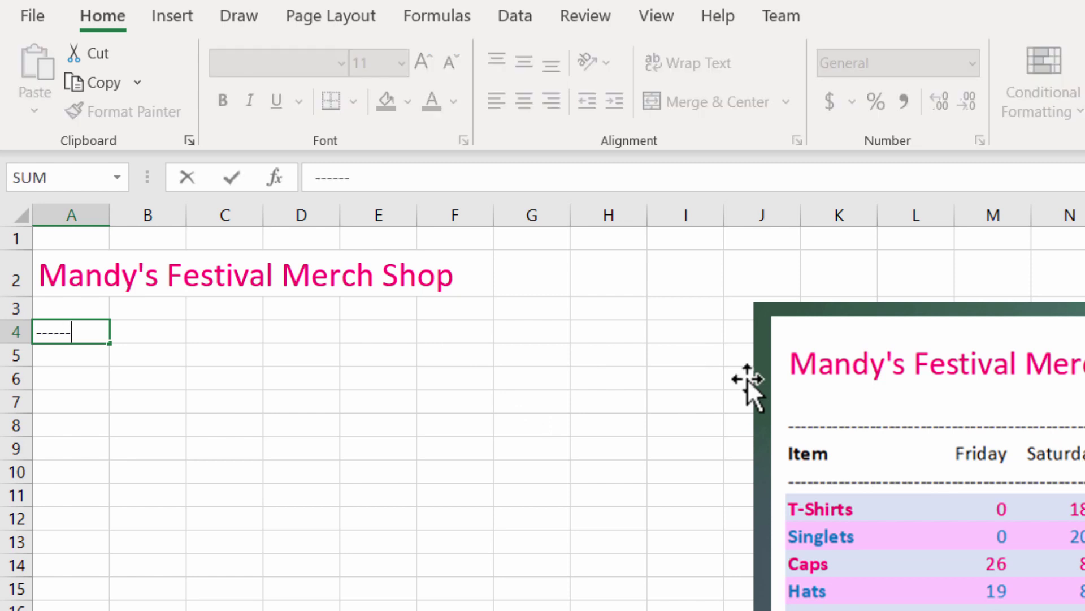
{"action": "type", "text": "---------------------------------------------------------------------"}
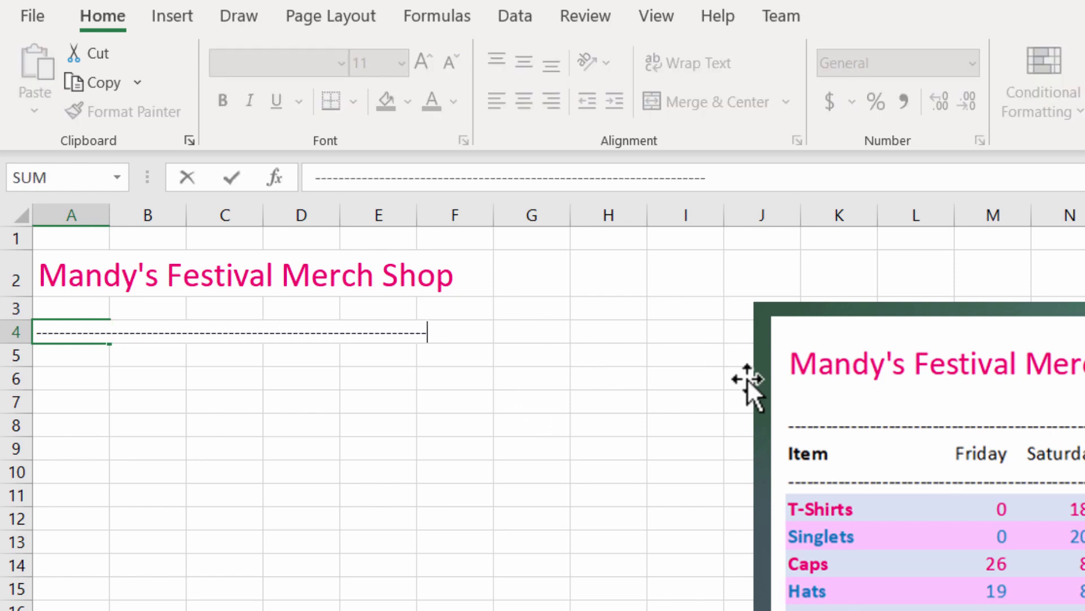
{"action": "type", "text": "------------------------------------------------------------------------------------------------"}
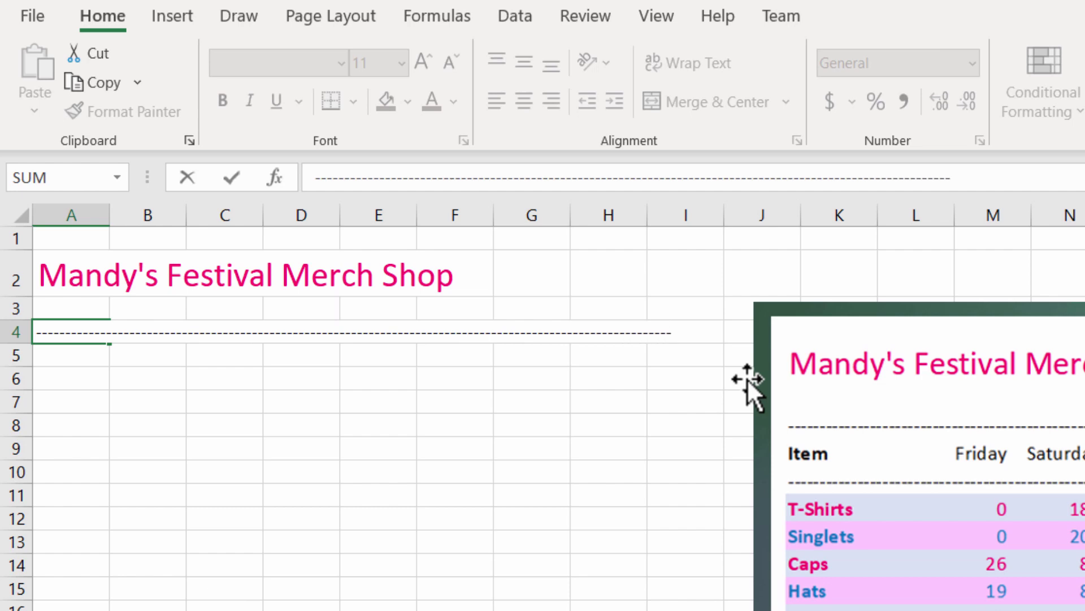
{"action": "key", "text": "Return"}
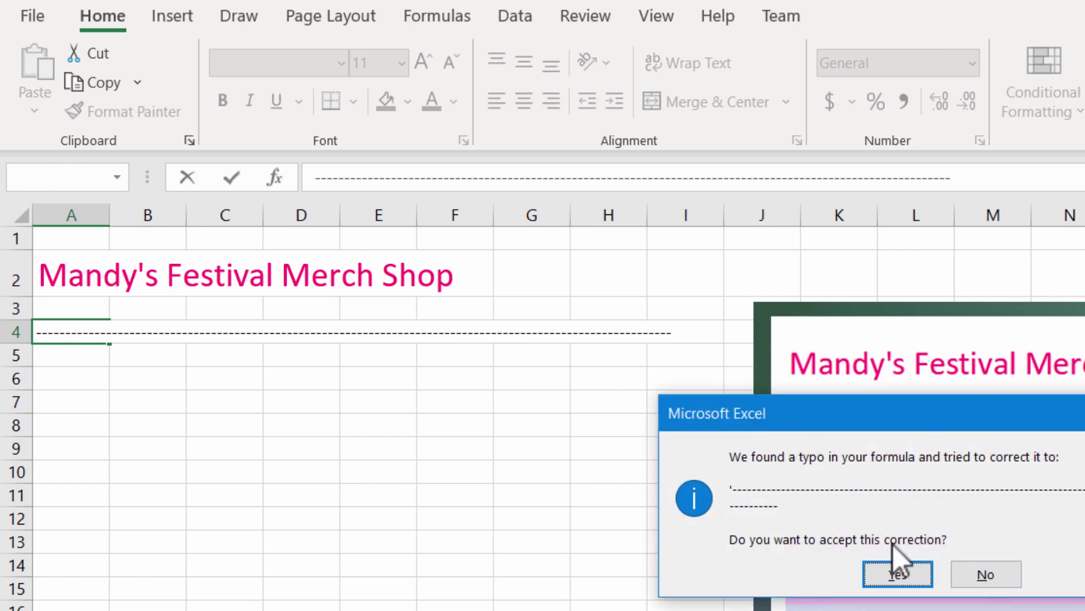
{"action": "left_click", "coordinate": [884, 572]}
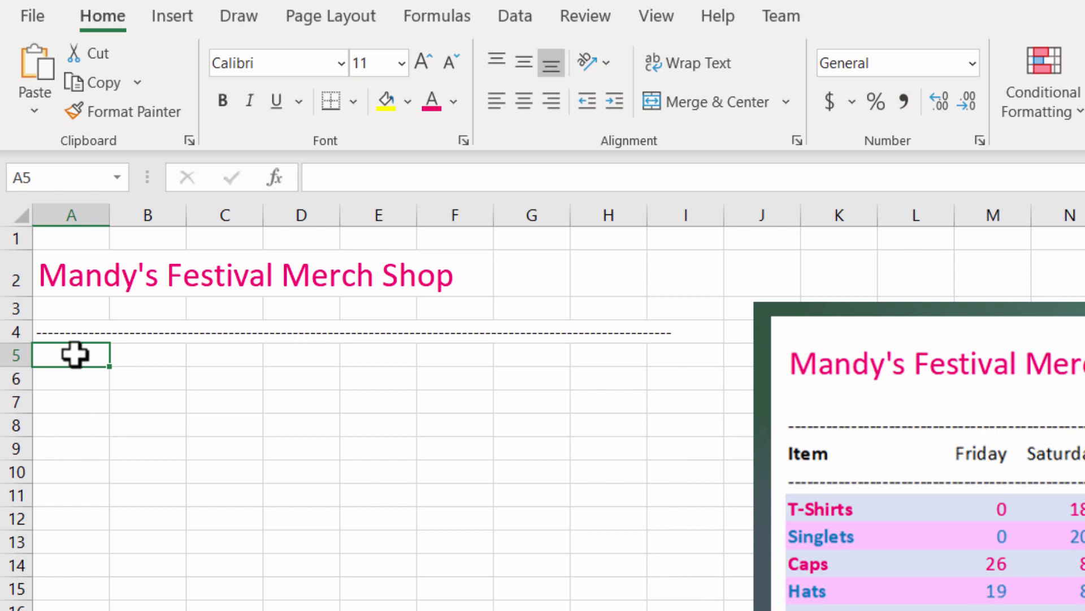
- Enter 'Item' in A5 and widen column A to about 27 characters
{"action": "type", "text": "Item"}
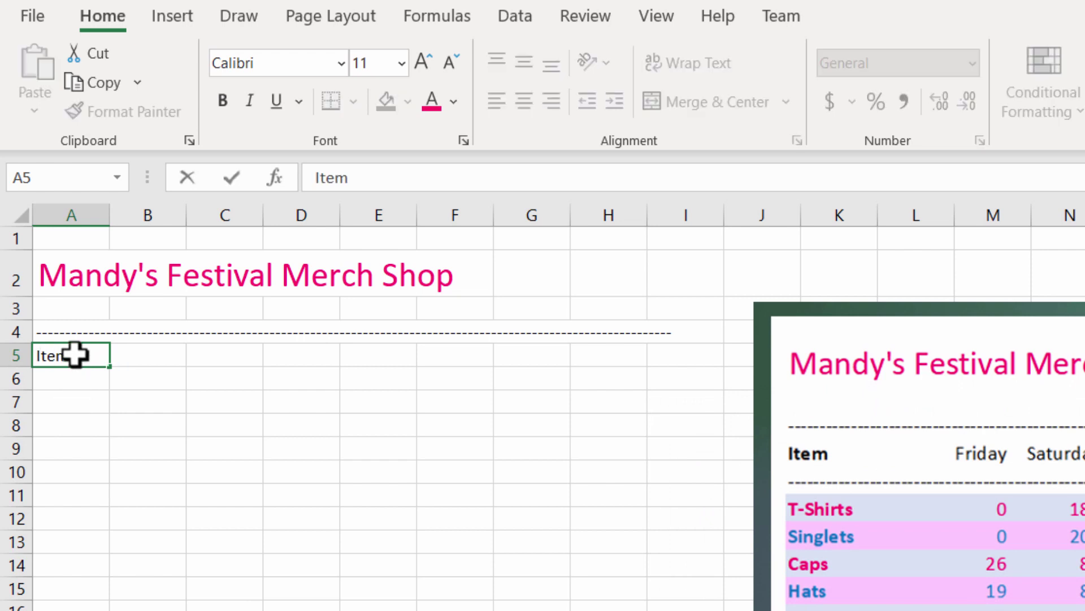
{"action": "key", "text": "Tab"}
{"action": "key", "text": "Tab"}
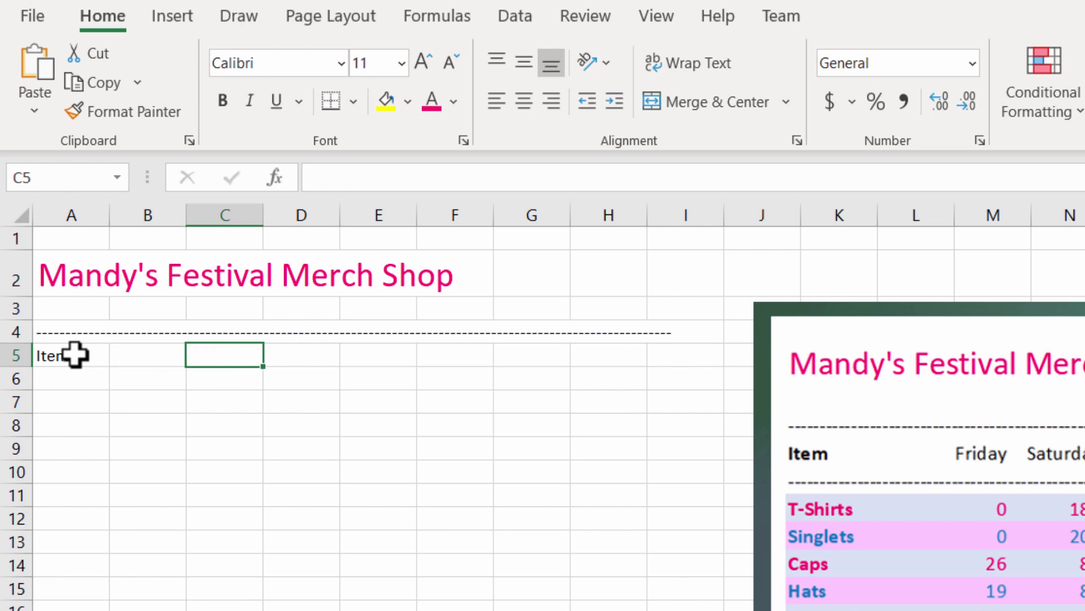
{"action": "key", "text": "shift+Tab"}
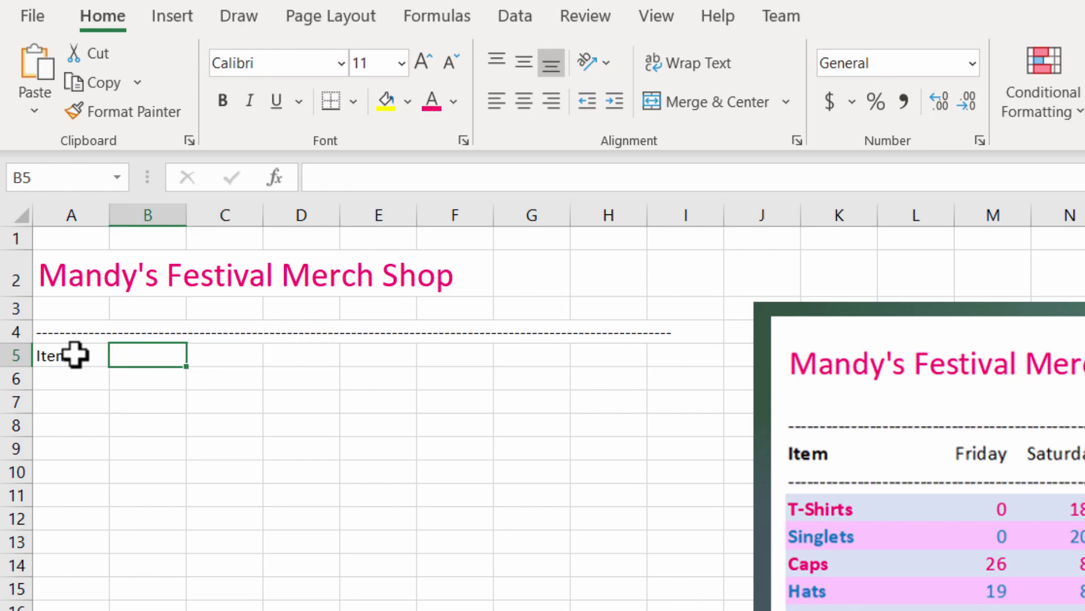
{"action": "key", "text": "Tab"}
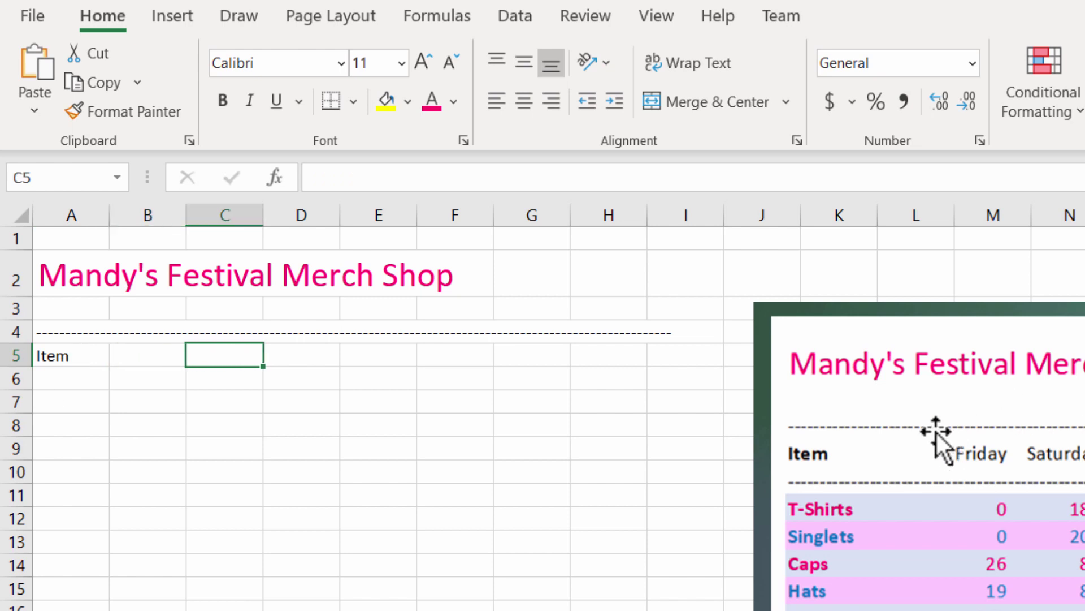
{"action": "left_click", "coordinate": [89, 346]}
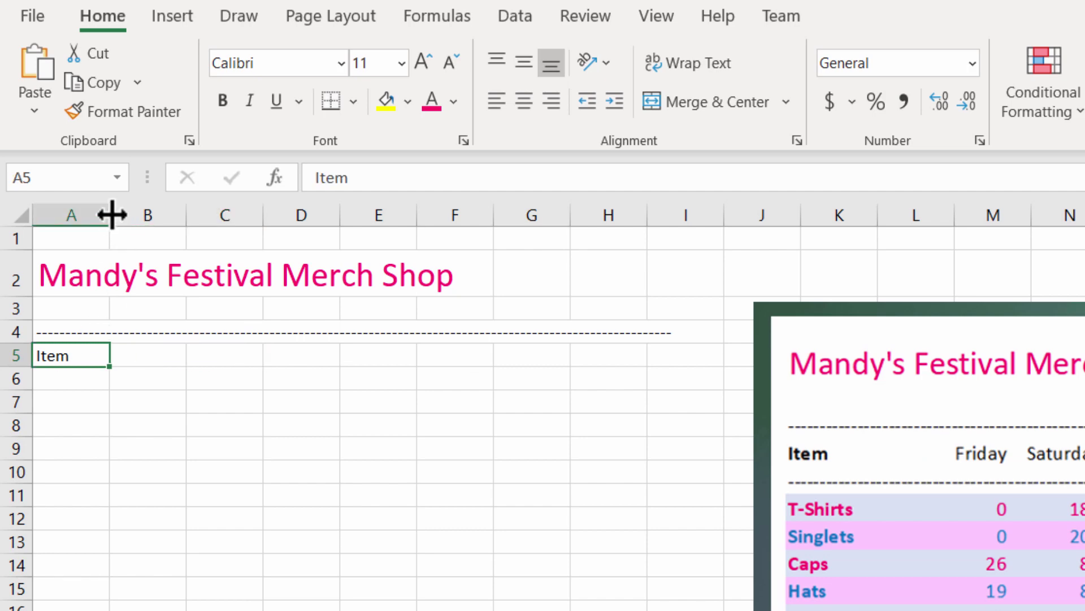
{"action": "left_click_drag", "start_coordinate": [111, 214], "coordinate": [287, 214]}
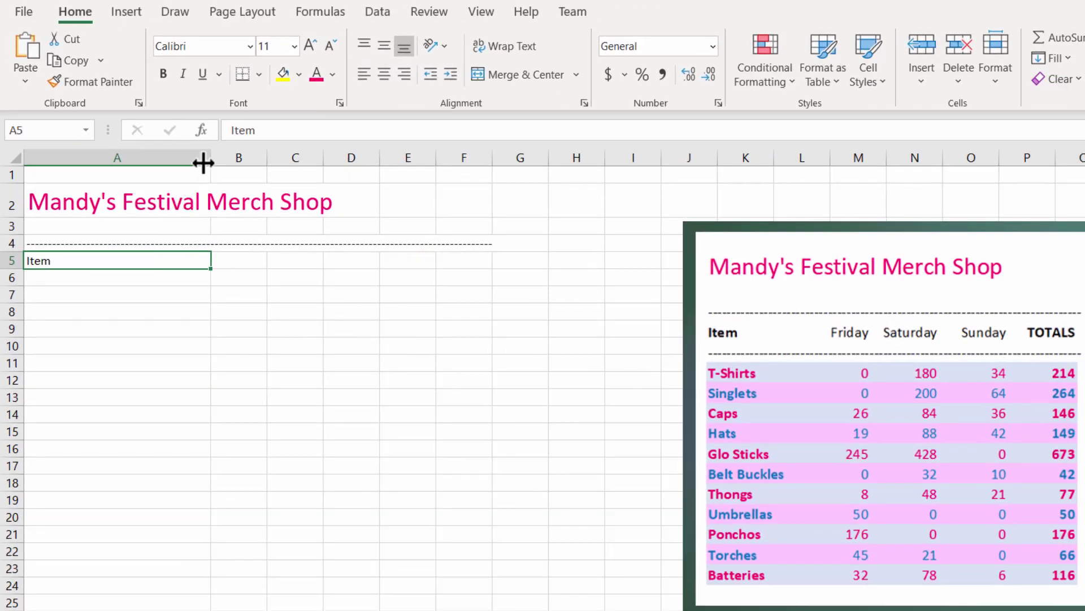
- Fill B5:E5 with the headings Friday, Saturday, Sunday and TOTALS
{"action": "left_click", "coordinate": [230, 260]}
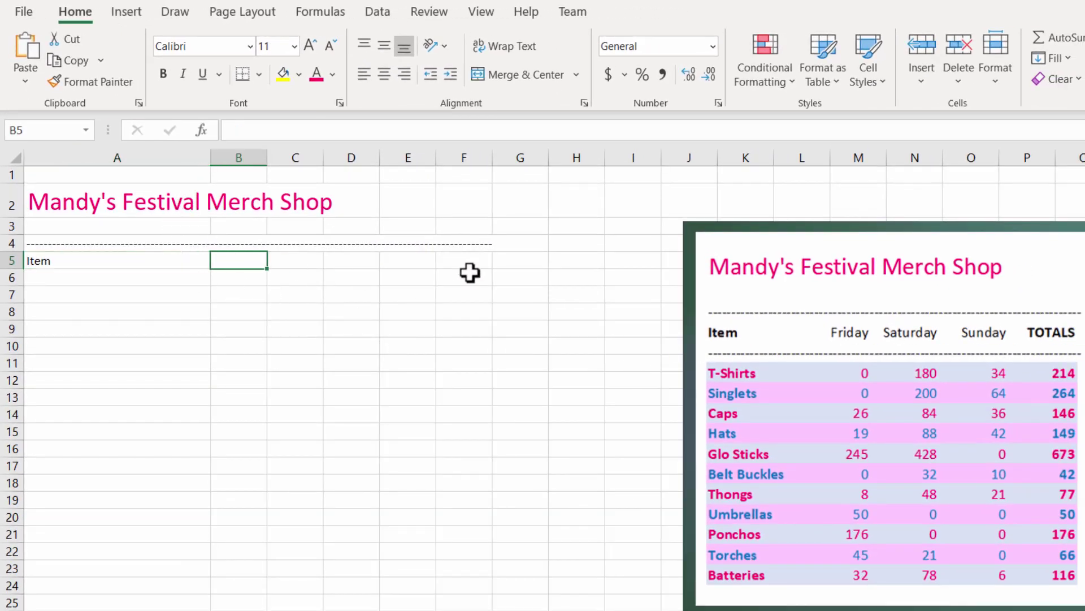
{"action": "type", "text": "ffriday"}
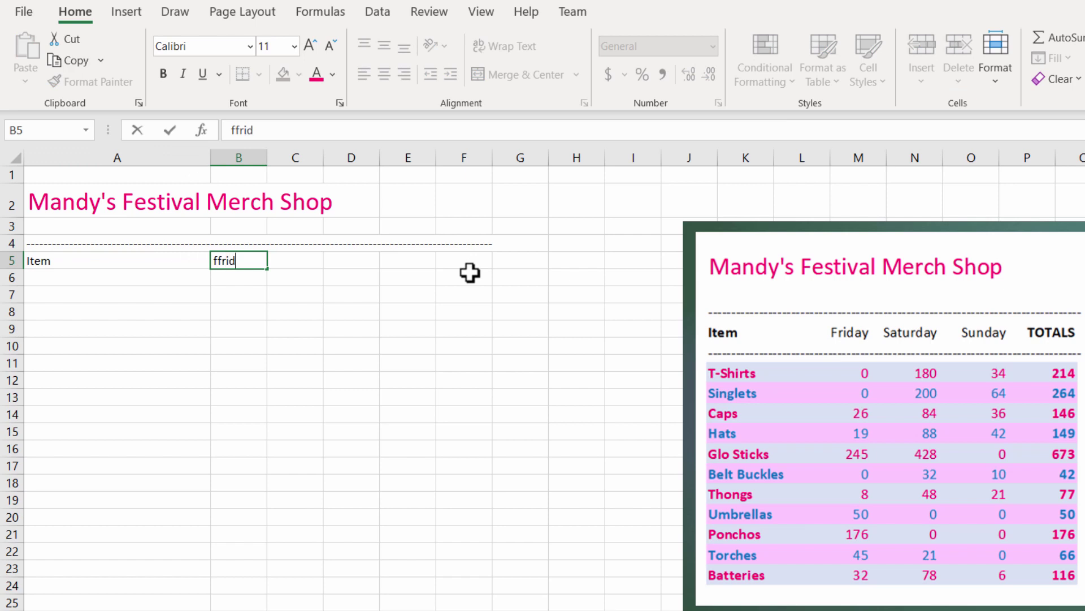
{"action": "key", "text": "BackSpace"}
{"action": "key", "text": "BackSpace"}
{"action": "key", "text": "BackSpace"}
{"action": "key", "text": "BackSpace"}
{"action": "key", "text": "BackSpace"}
{"action": "key", "text": "BackSpace"}
{"action": "type", "text": "riday"}
{"action": "key", "text": "Tab"}
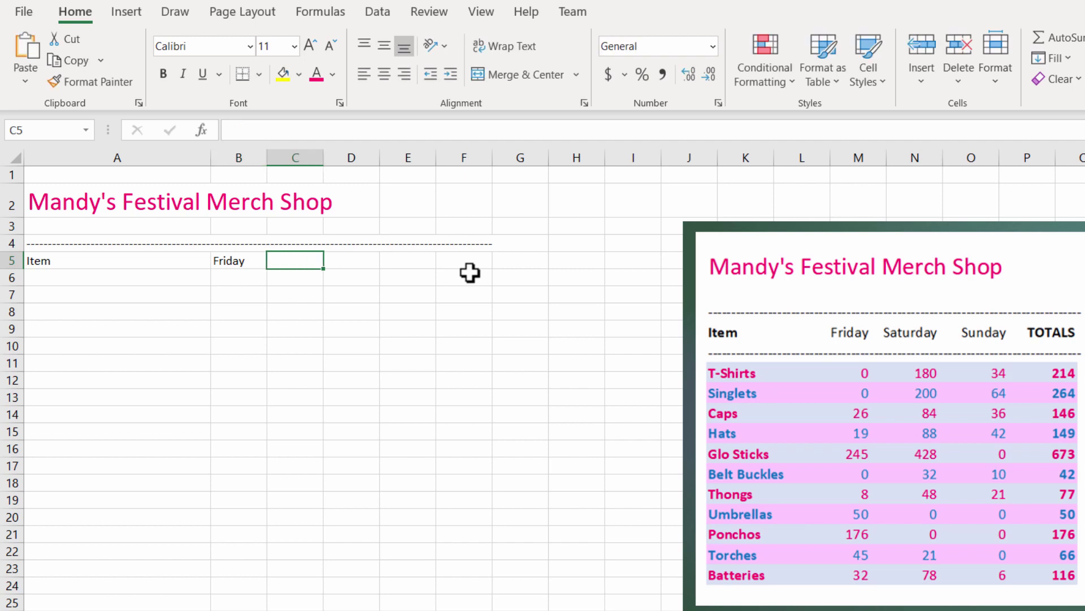
{"action": "type", "text": "Saturday"}
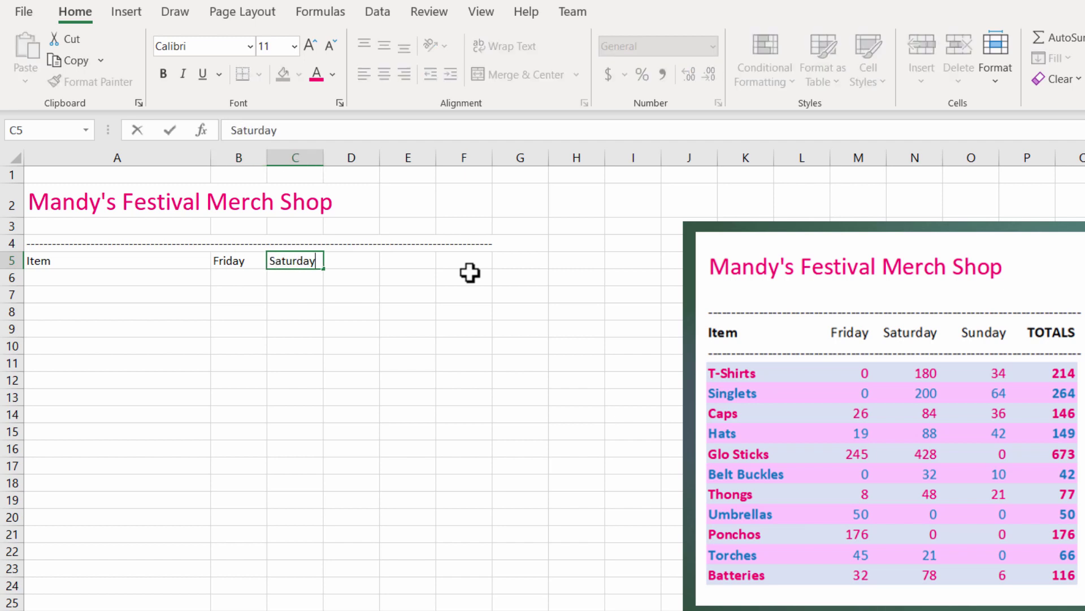
{"action": "key", "text": "Tab"}
{"action": "type", "text": "Sunday"}
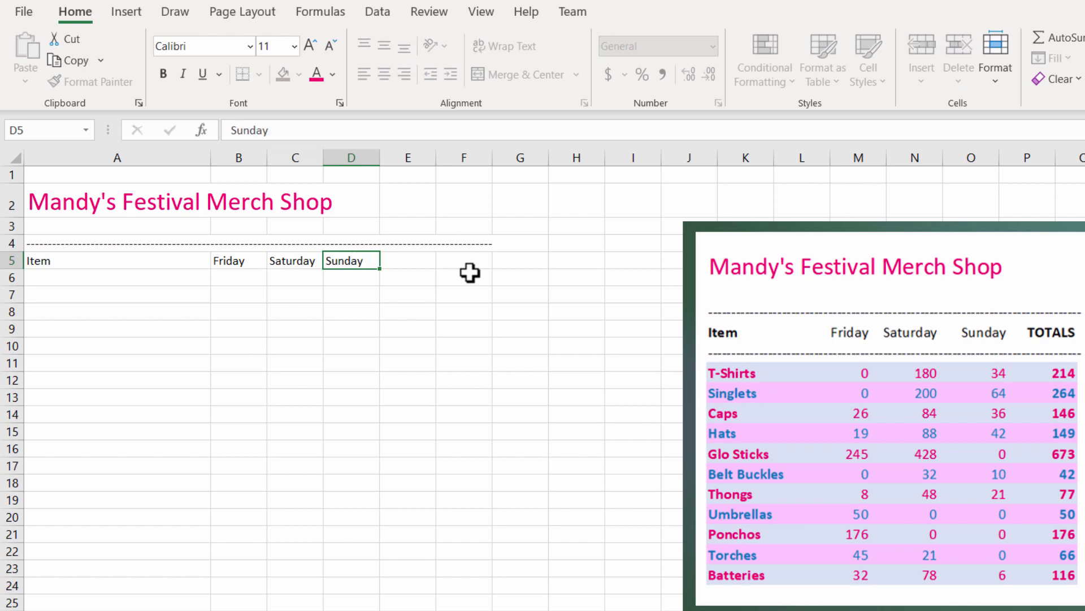
{"action": "key", "text": "Tab"}
{"action": "type", "text": "TOT"}
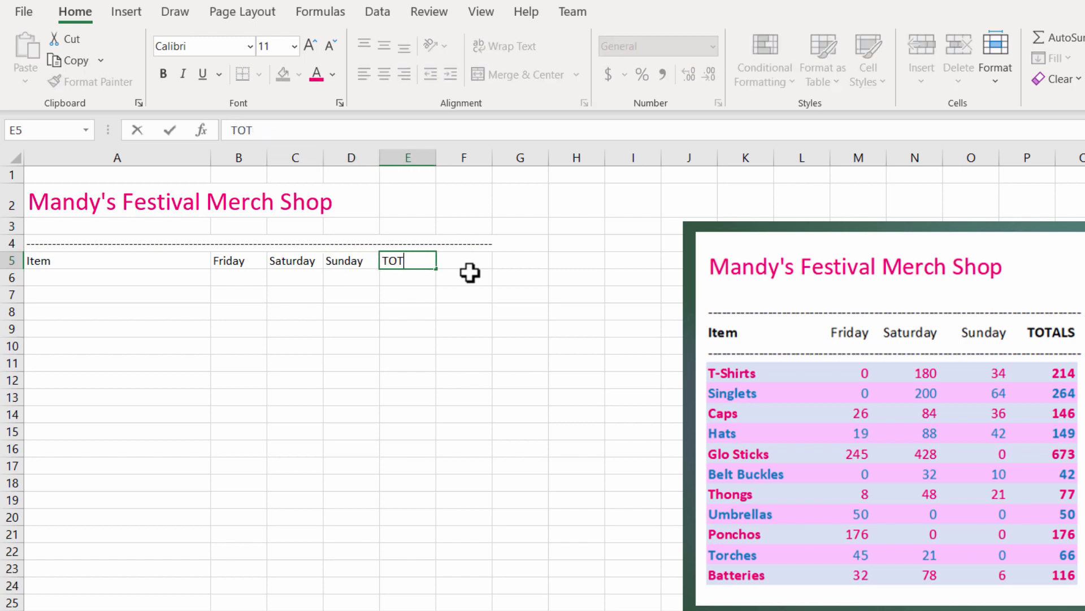
{"action": "type", "text": "Al"}
{"action": "left_click", "coordinate": [374, 292]}
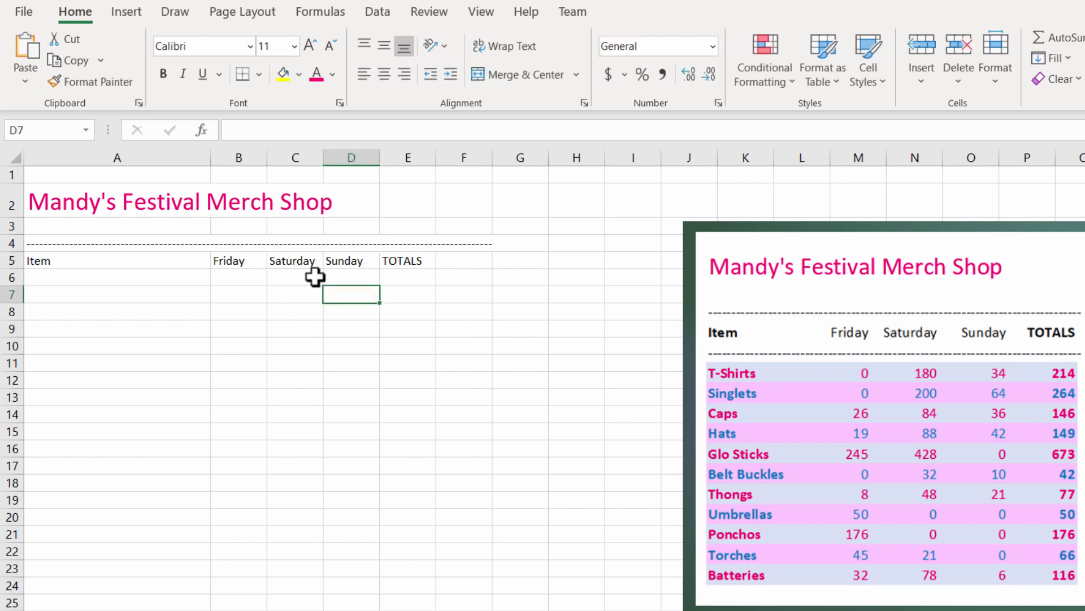
- Adjust the dashes in A4 so the line ends at the TOTALS column
{"action": "left_click", "coordinate": [415, 240]}
{"action": "left_click", "coordinate": [116, 246]}
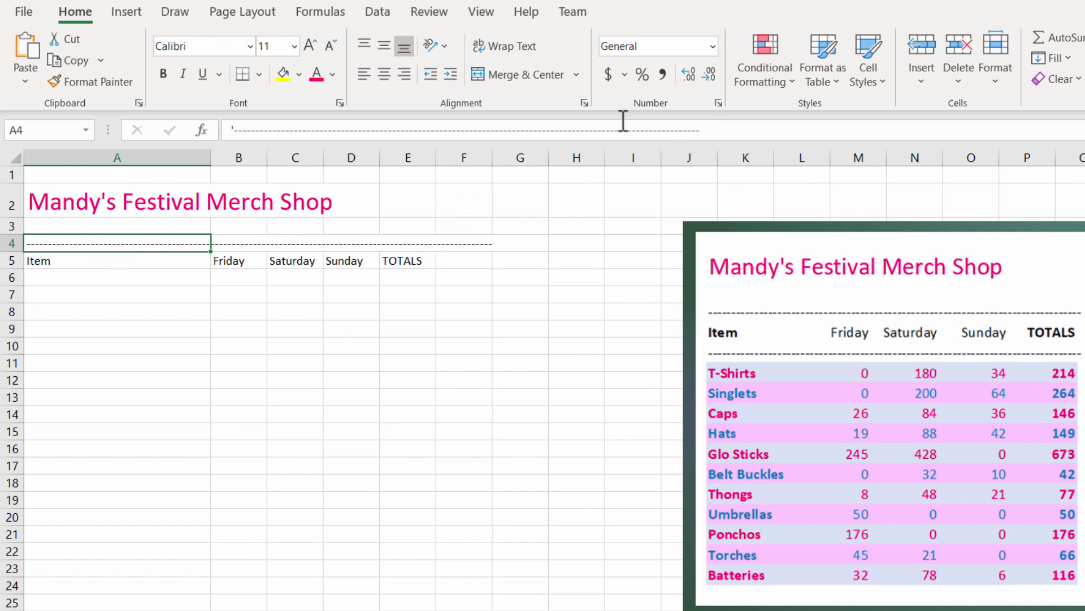
{"action": "left_click", "coordinate": [719, 128]}
{"action": "key", "text": "BackSpace"}
{"action": "key", "text": "BackSpace"}
{"action": "key", "text": "BackSpace"}
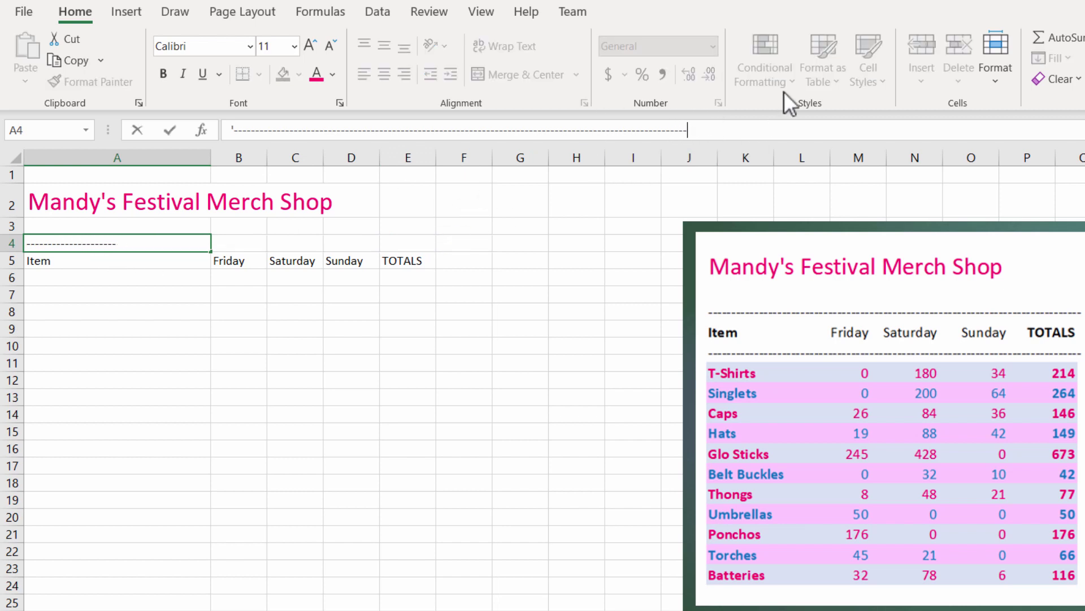
{"action": "key", "text": "BackSpace"}
{"action": "key", "text": "BackSpace"}
{"action": "key", "text": "BackSpace"}
{"action": "key", "text": "BackSpace"}
{"action": "key", "text": "BackSpace"}
{"action": "key", "text": "BackSpace"}
{"action": "key", "text": "BackSpace"}
{"action": "key", "text": "BackSpace"}
{"action": "key", "text": "BackSpace"}
{"action": "key", "text": "BackSpace"}
{"action": "key", "text": "BackSpace"}
{"action": "key", "text": "BackSpace"}
{"action": "left_click", "coordinate": [562, 274]}
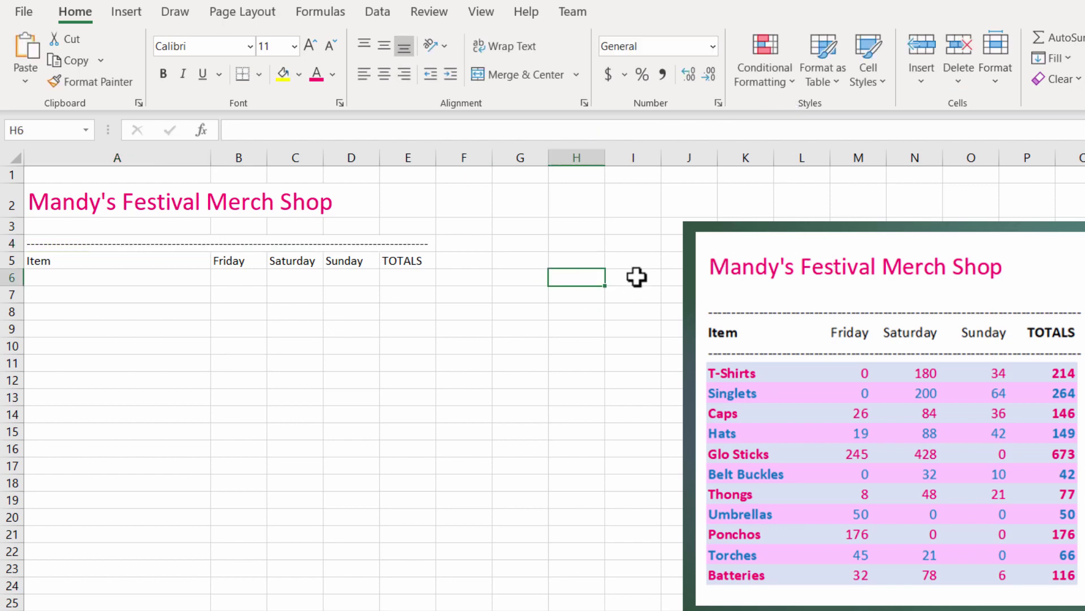
{"action": "left_click", "coordinate": [403, 244]}
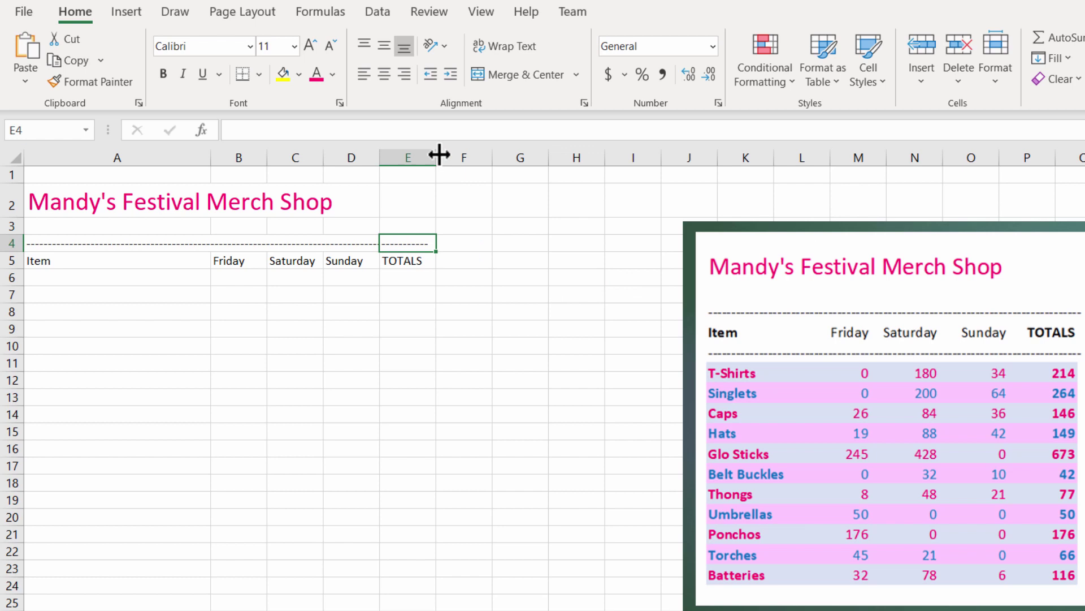
{"action": "left_click", "coordinate": [94, 241]}
{"action": "left_click", "coordinate": [644, 130]}
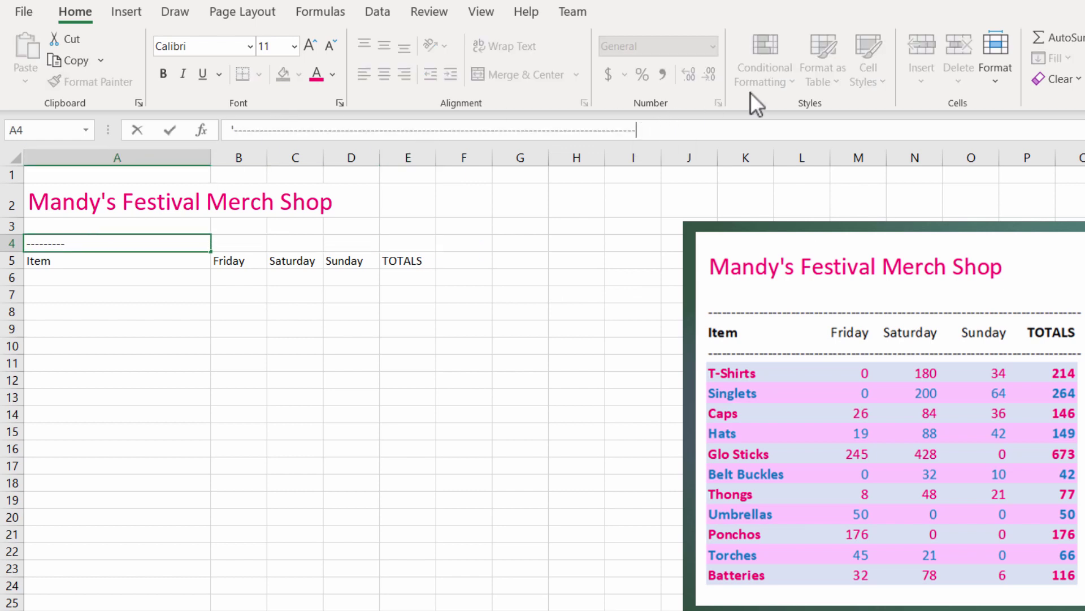
{"action": "type", "text": "--"}
{"action": "left_click", "coordinate": [345, 275]}
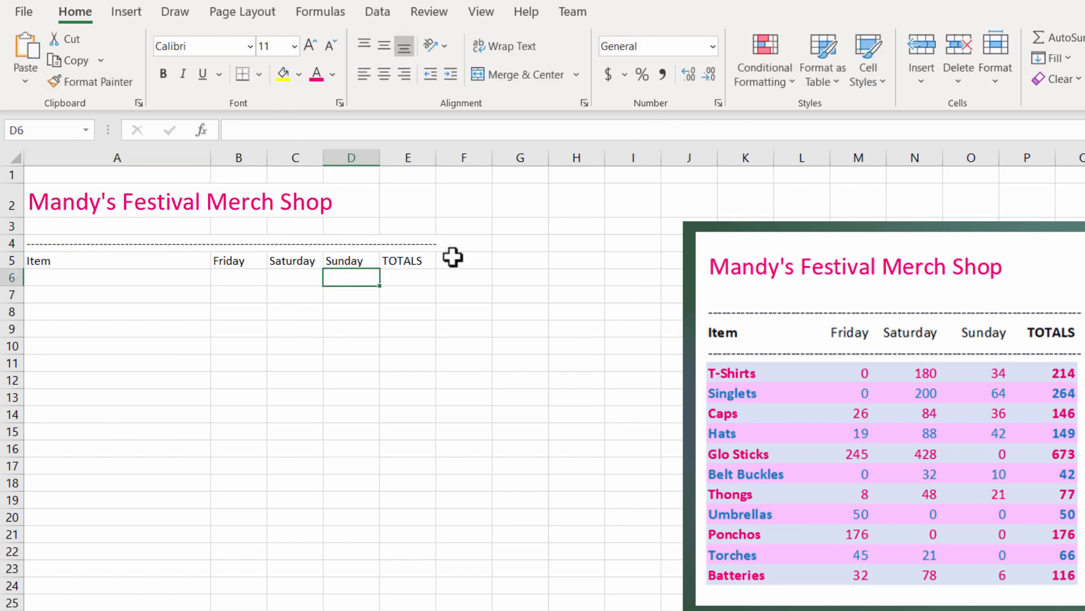
- Copy the A4 dashed line into A6 below the headings
{"action": "left_click", "coordinate": [61, 241]}
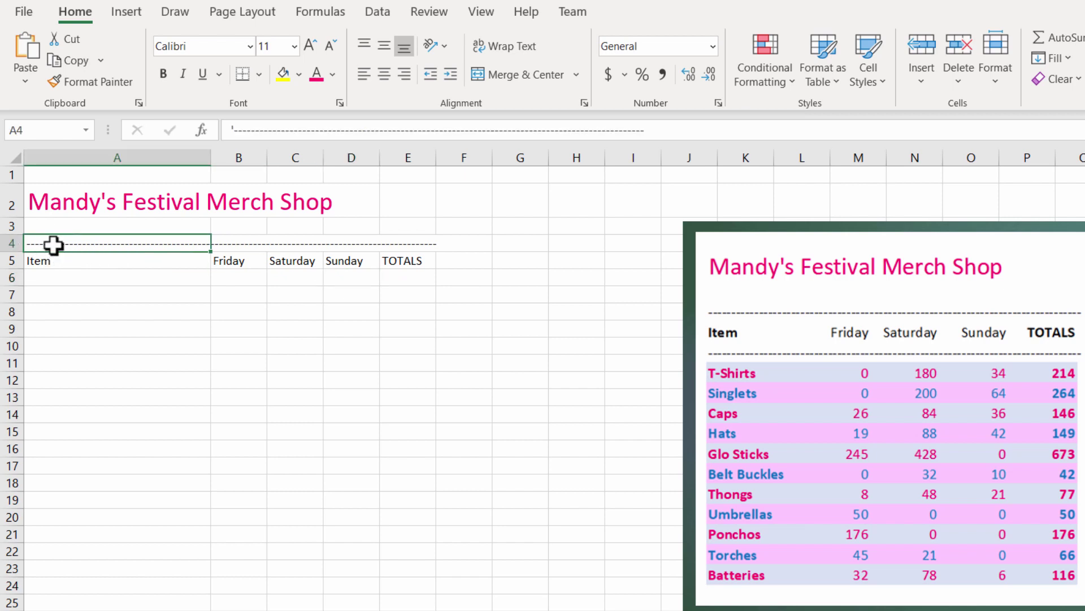
{"action": "right_click", "coordinate": [52, 245]}
{"action": "left_click", "coordinate": [102, 211]}
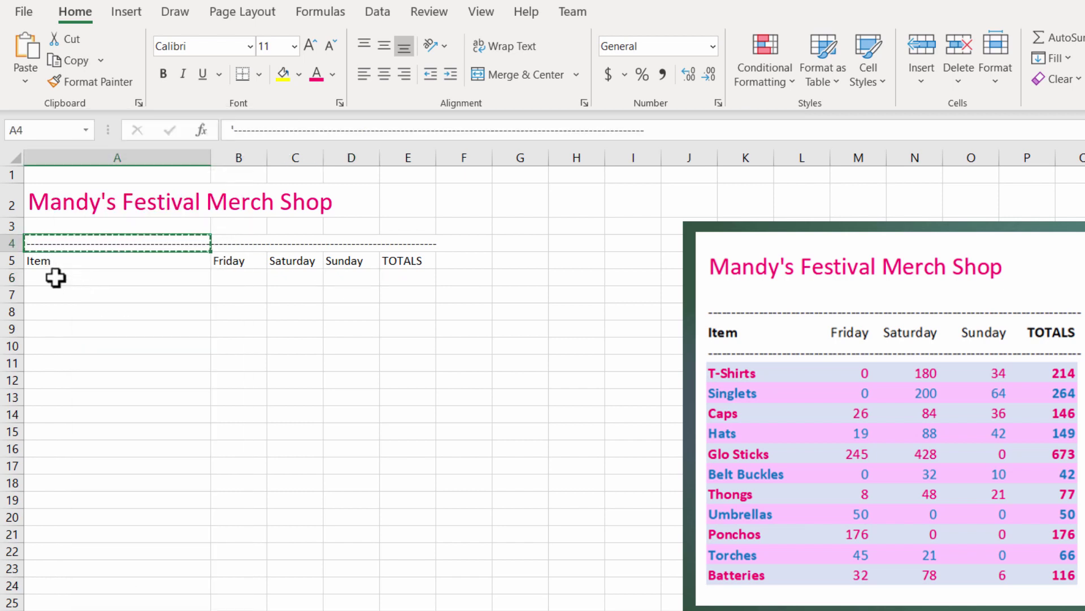
{"action": "left_click", "coordinate": [80, 277]}
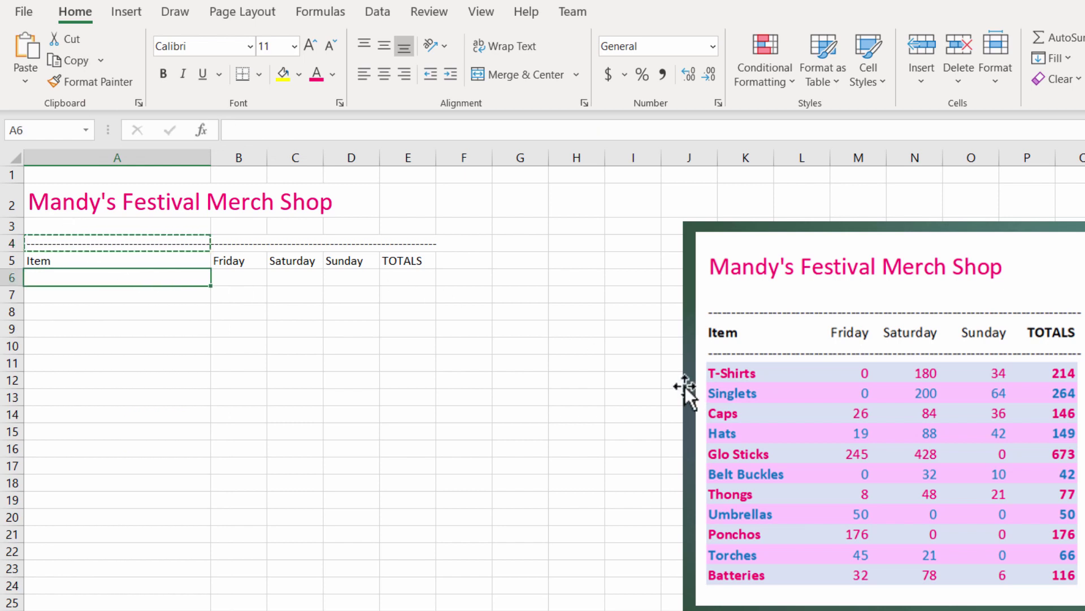
{"action": "key", "text": "Return"}
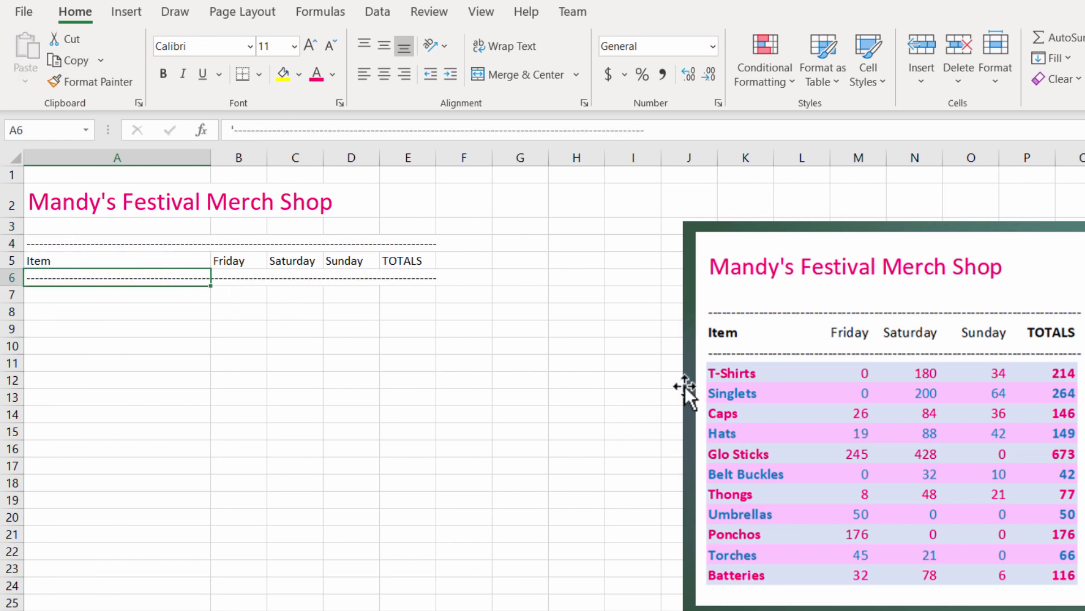
- List T-Shirts, Singlets and Caps in A7:A9
{"action": "left_click", "coordinate": [152, 295]}
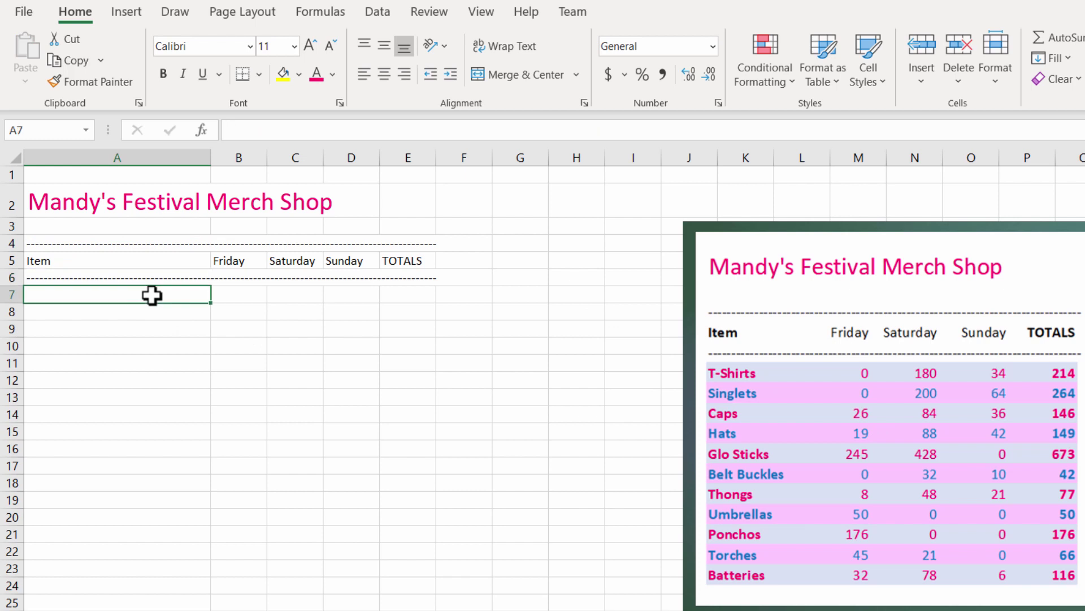
{"action": "type", "text": "T"}
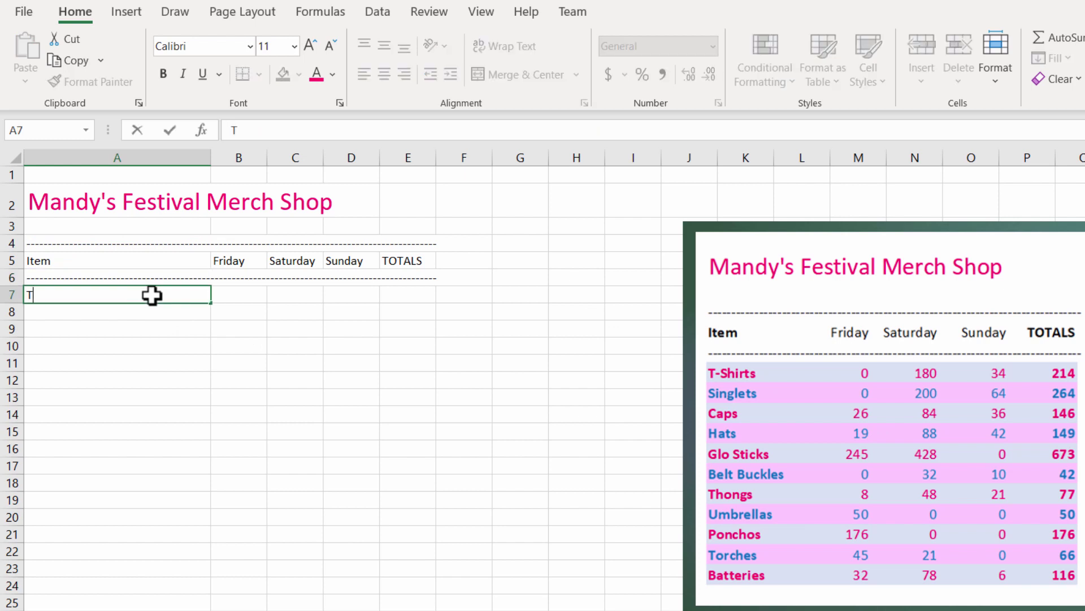
{"action": "type", "text": "-Shirts"}
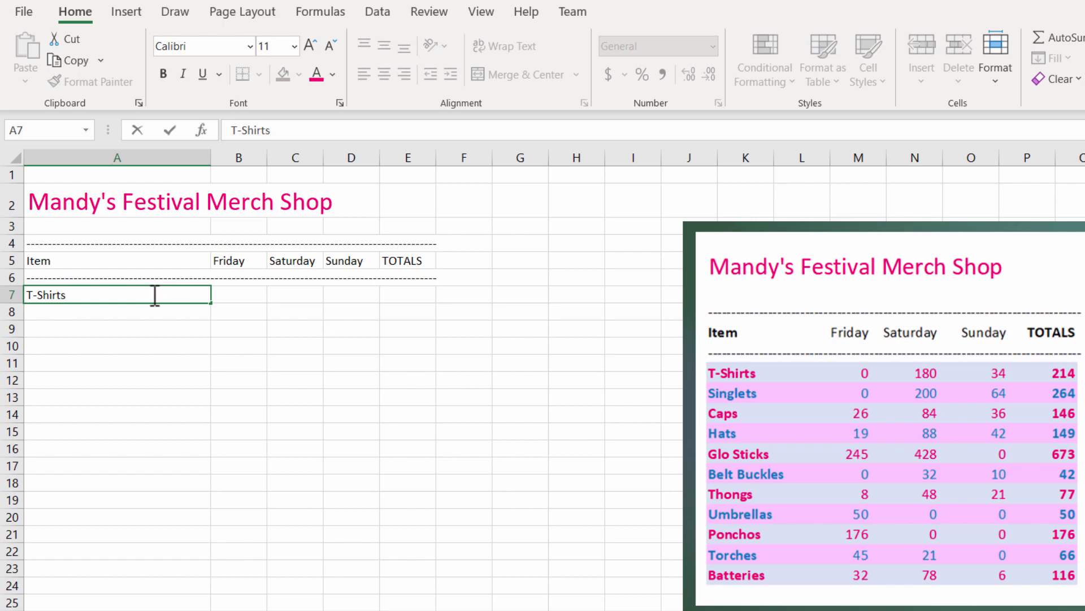
{"action": "key", "text": "Return"}
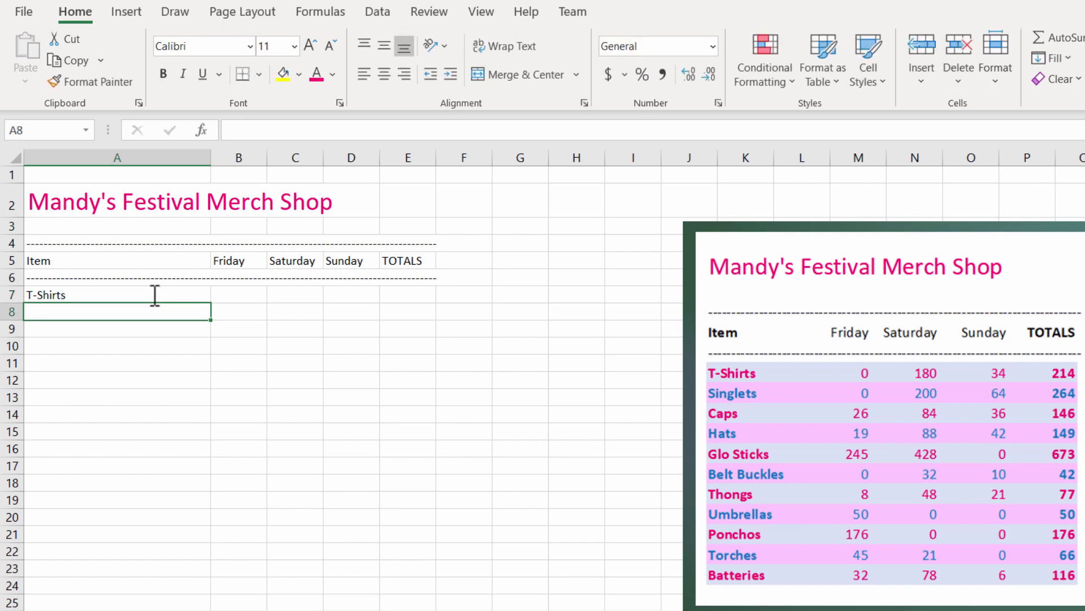
{"action": "type", "text": "Singlets"}
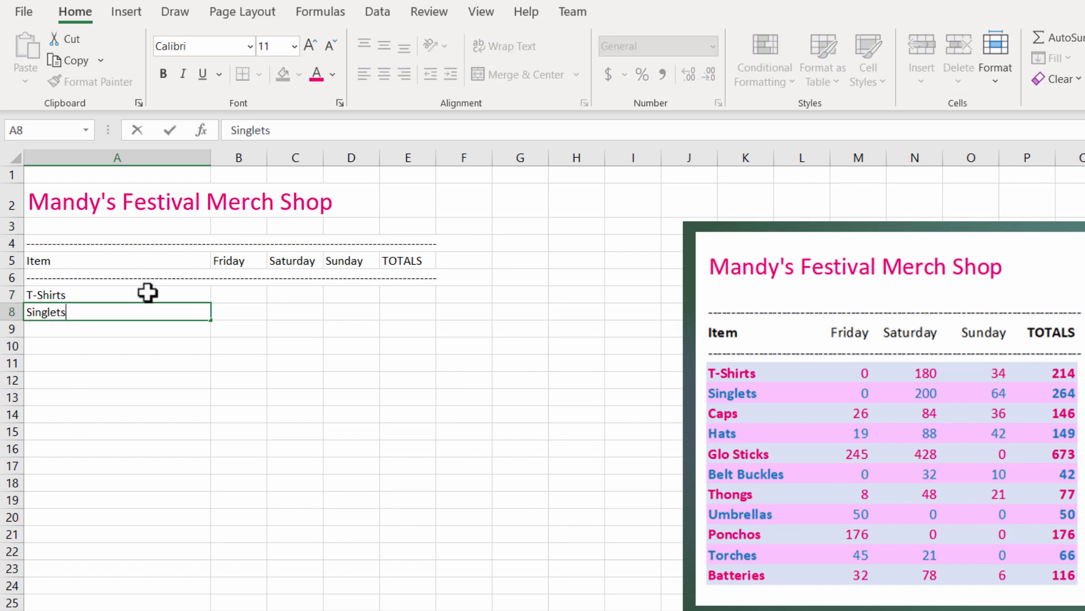
{"action": "key", "text": "Return"}
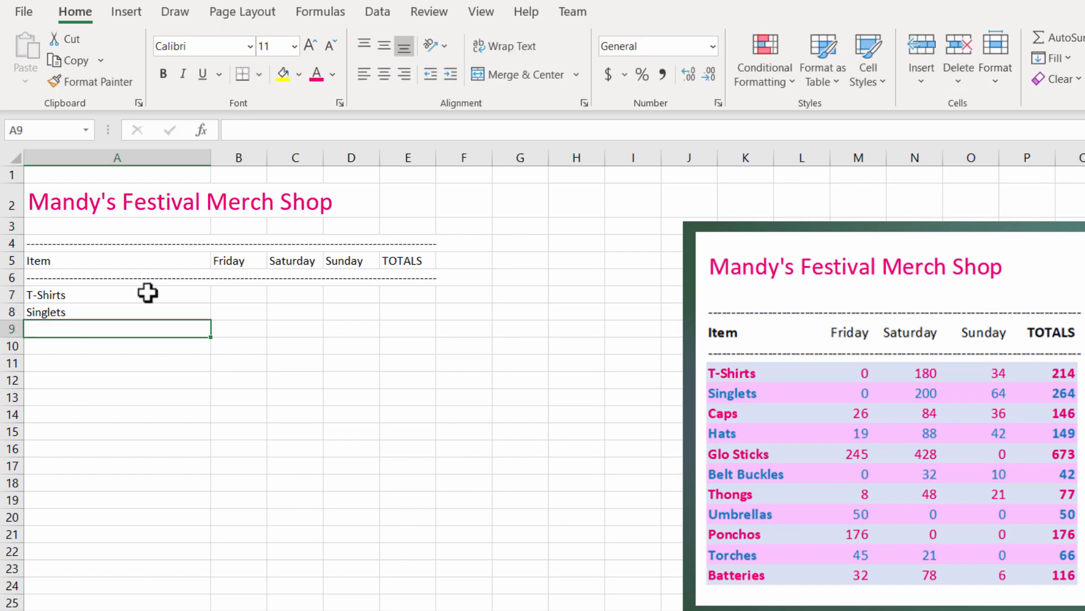
{"action": "type", "text": "Caps"}
{"action": "key", "text": "Return"}
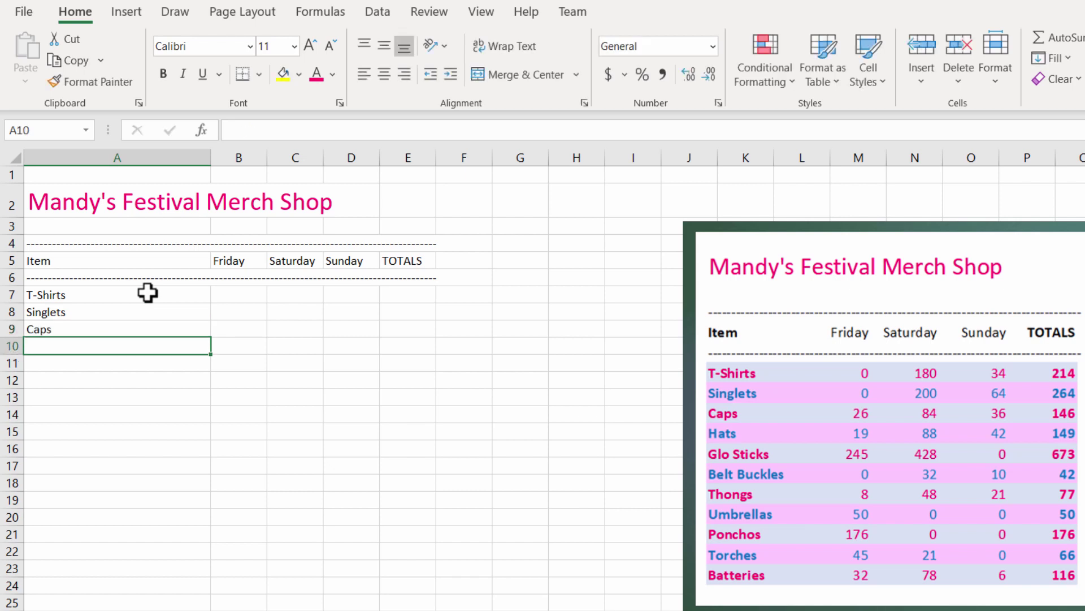
- Make T-Shirts and Caps bold with pink font colour
{"action": "left_click", "coordinate": [144, 291]}
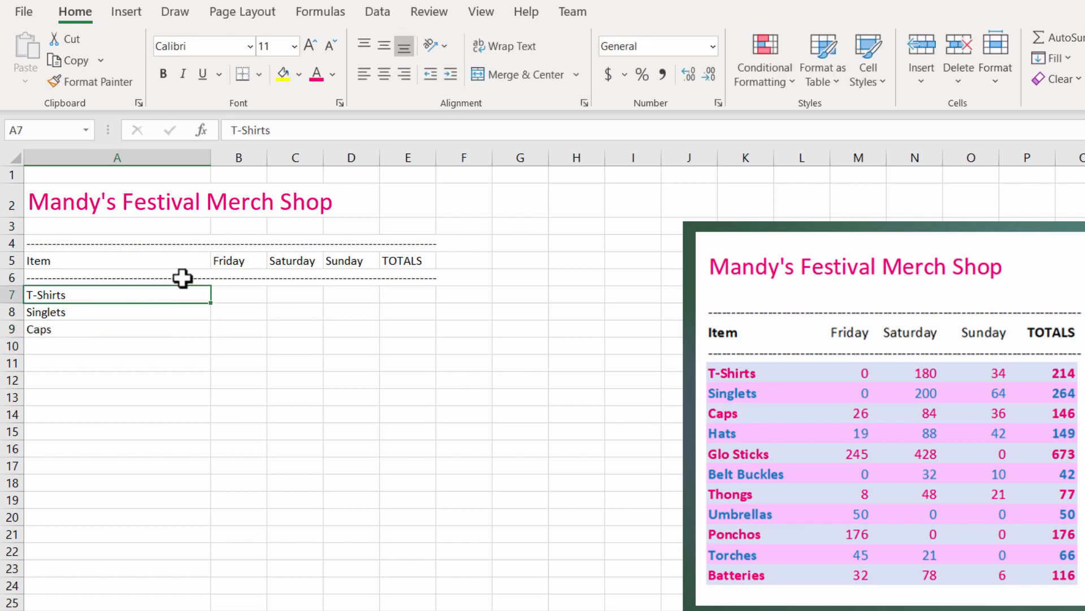
{"action": "left_click", "coordinate": [335, 74]}
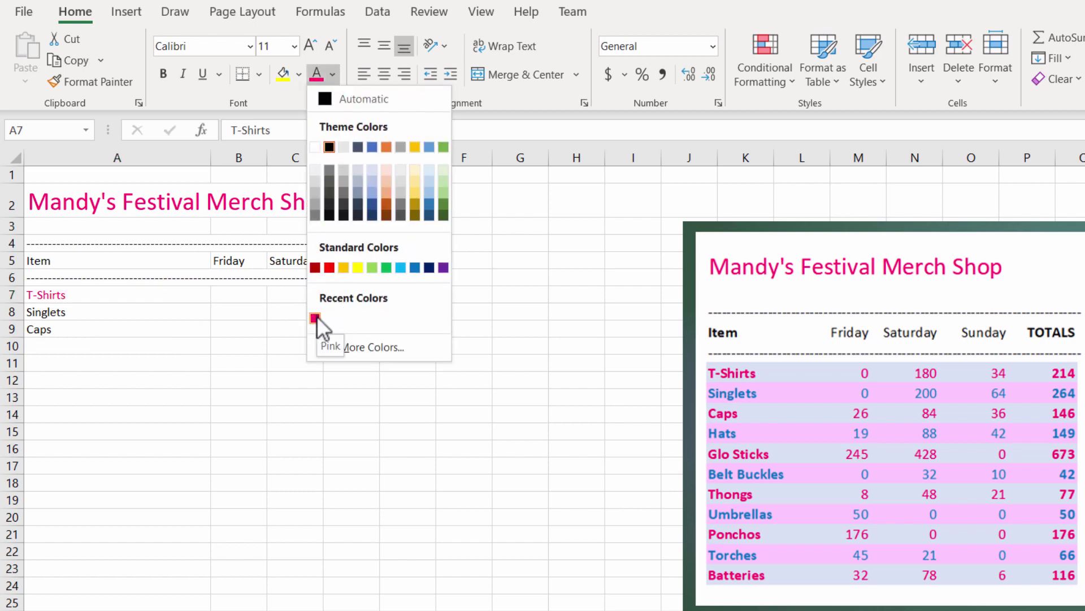
{"action": "left_click", "coordinate": [315, 319]}
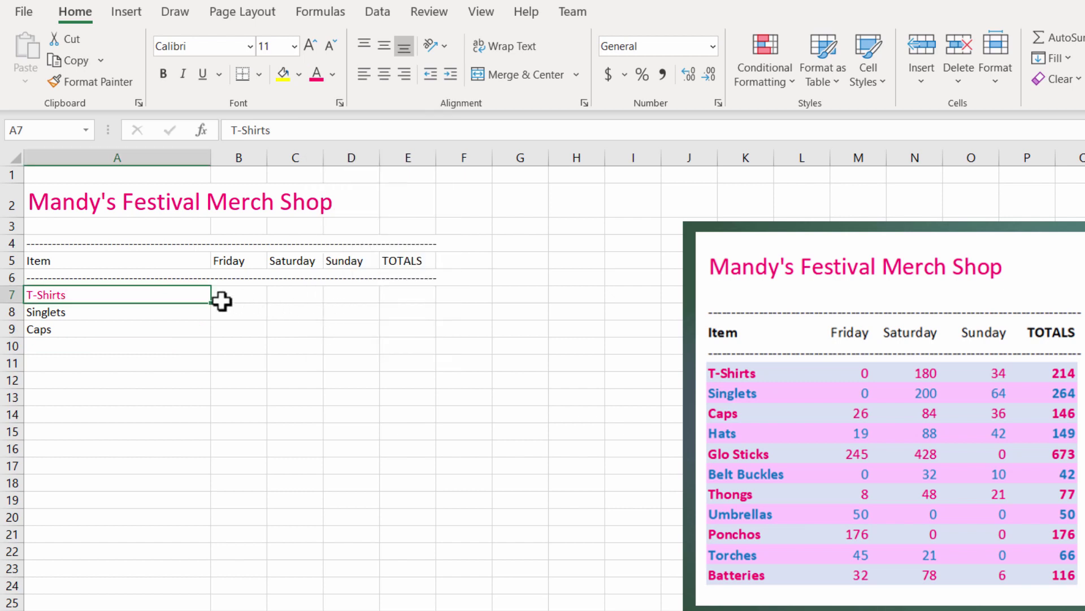
{"action": "left_click", "coordinate": [164, 80]}
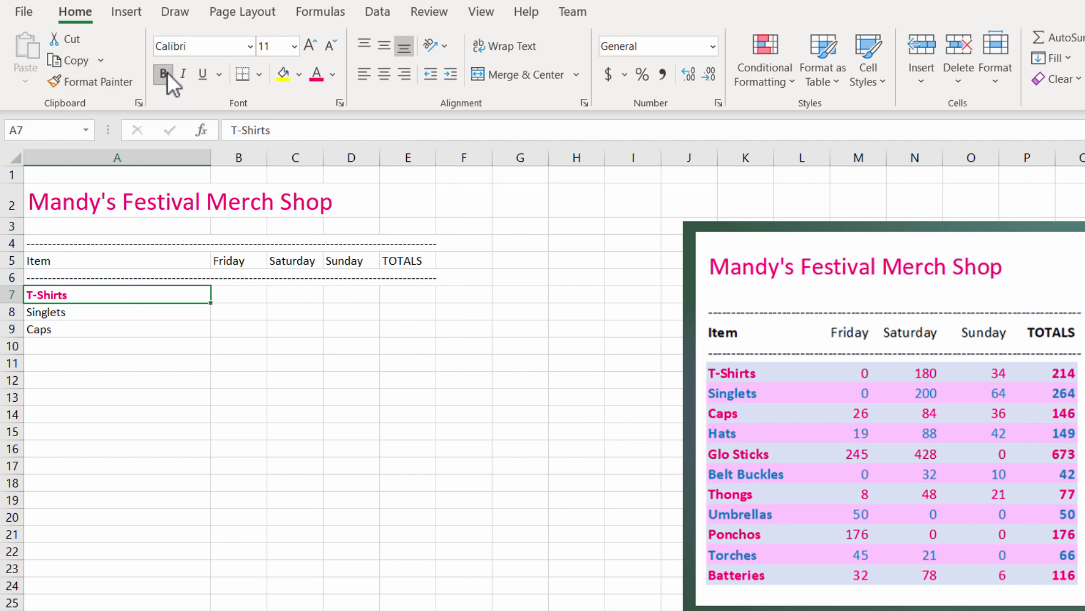
{"action": "left_click", "coordinate": [79, 316]}
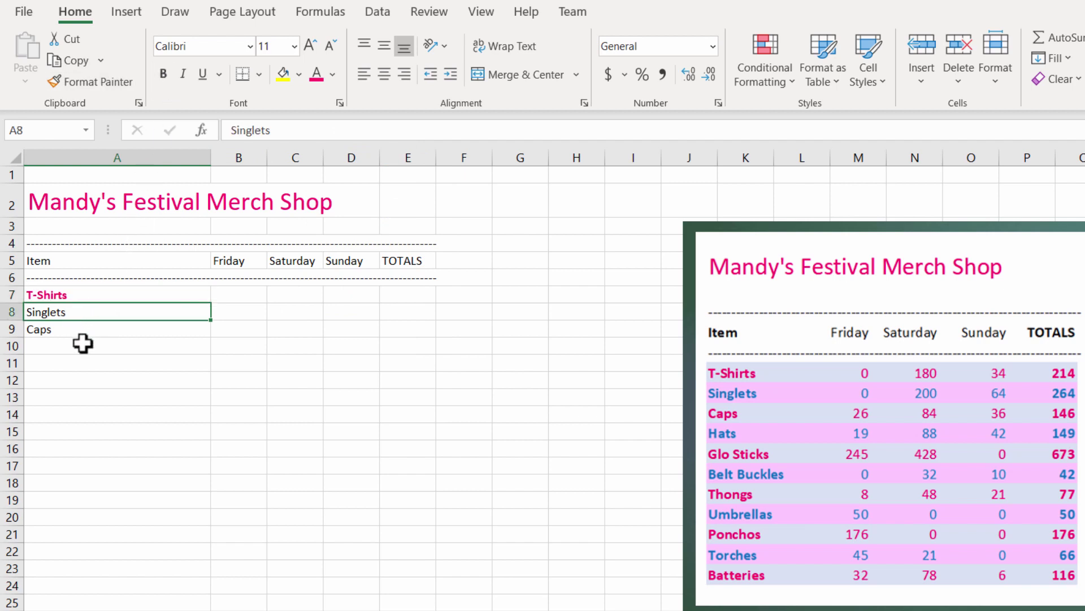
{"action": "left_click", "coordinate": [91, 331]}
{"action": "left_click", "coordinate": [317, 74]}
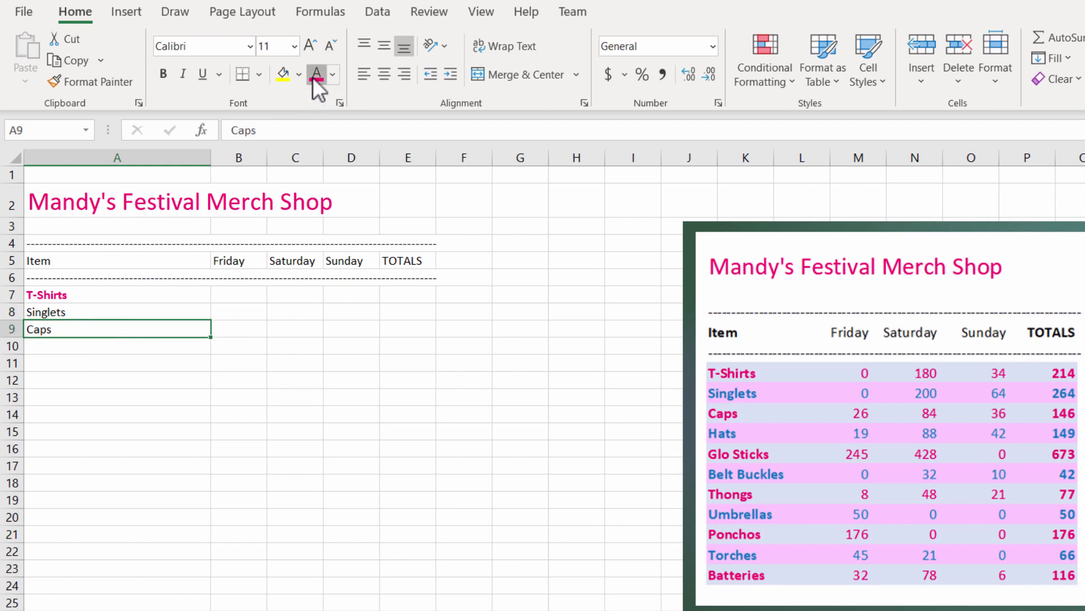
{"action": "left_click", "coordinate": [163, 75]}
- Make Singlets bold with blue font colour
{"action": "left_click", "coordinate": [88, 311]}
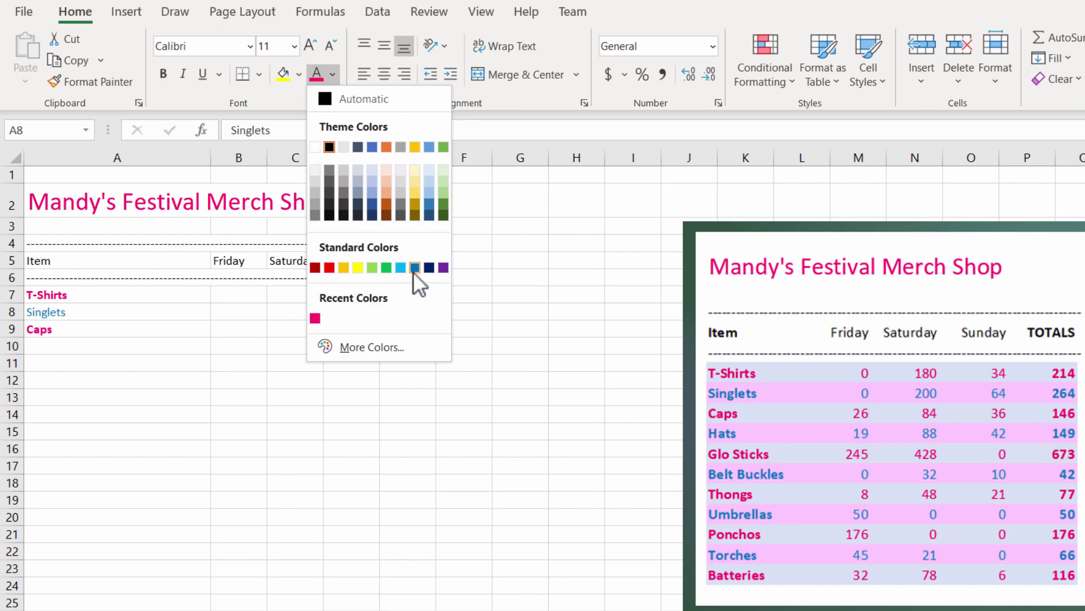
{"action": "left_click", "coordinate": [416, 267]}
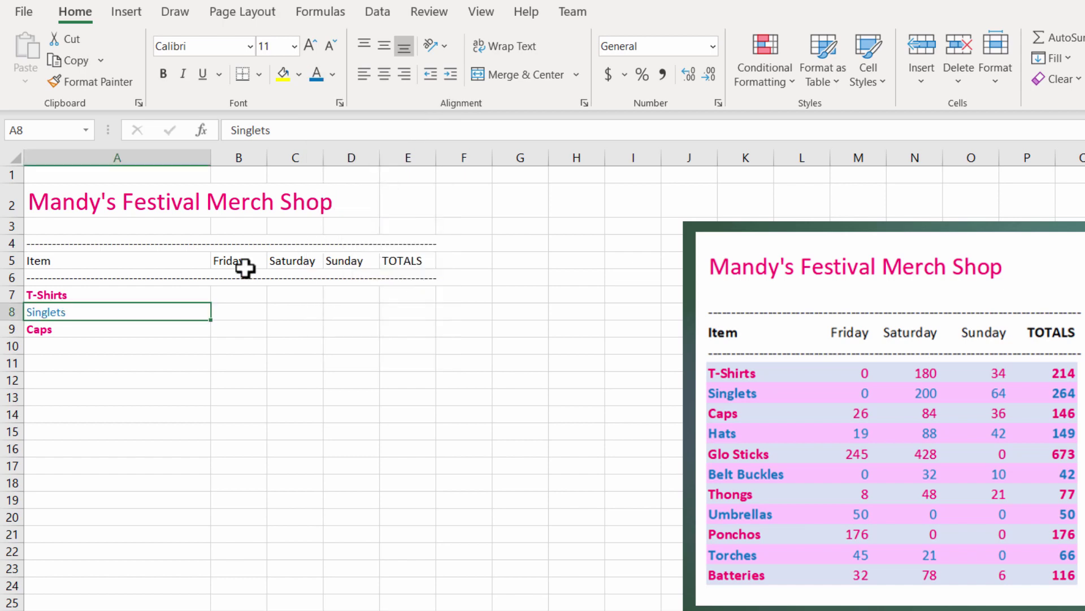
{"action": "left_click", "coordinate": [164, 70]}
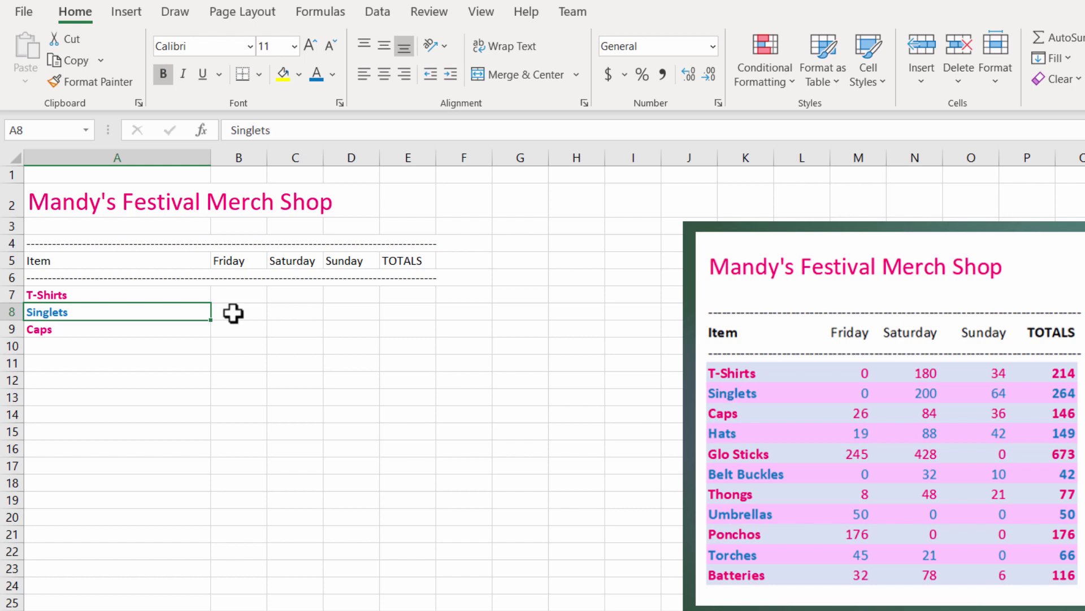
{"action": "left_click", "coordinate": [232, 312]}
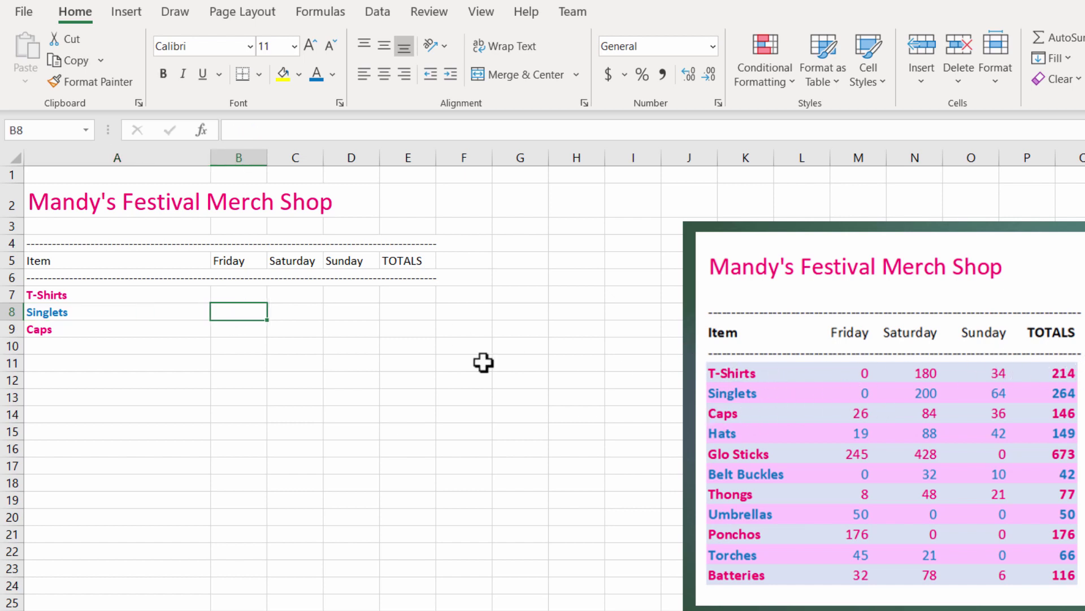
{"action": "left_click", "coordinate": [37, 305]}
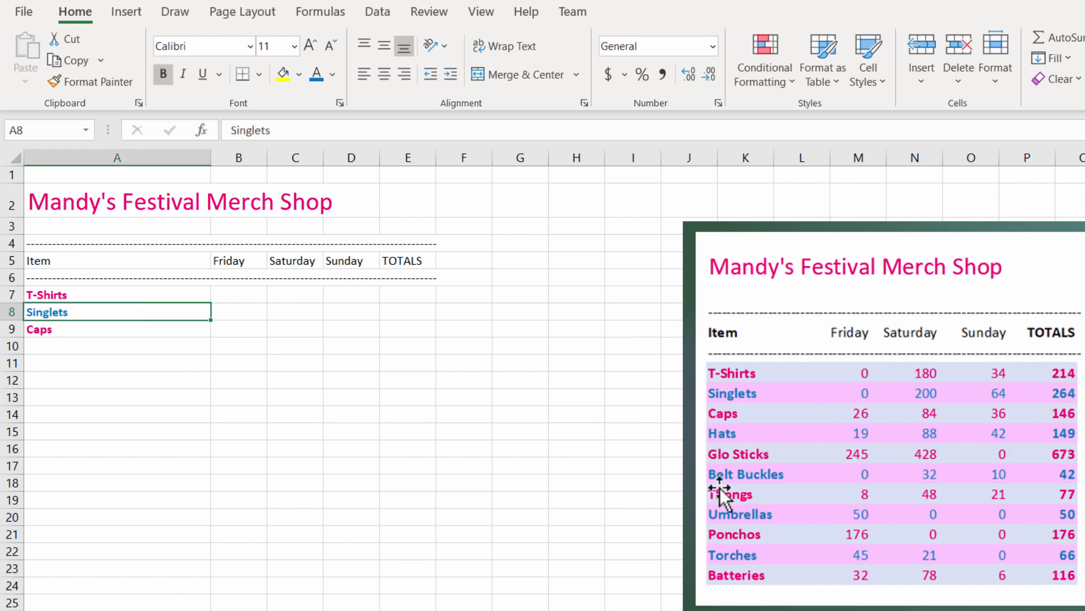
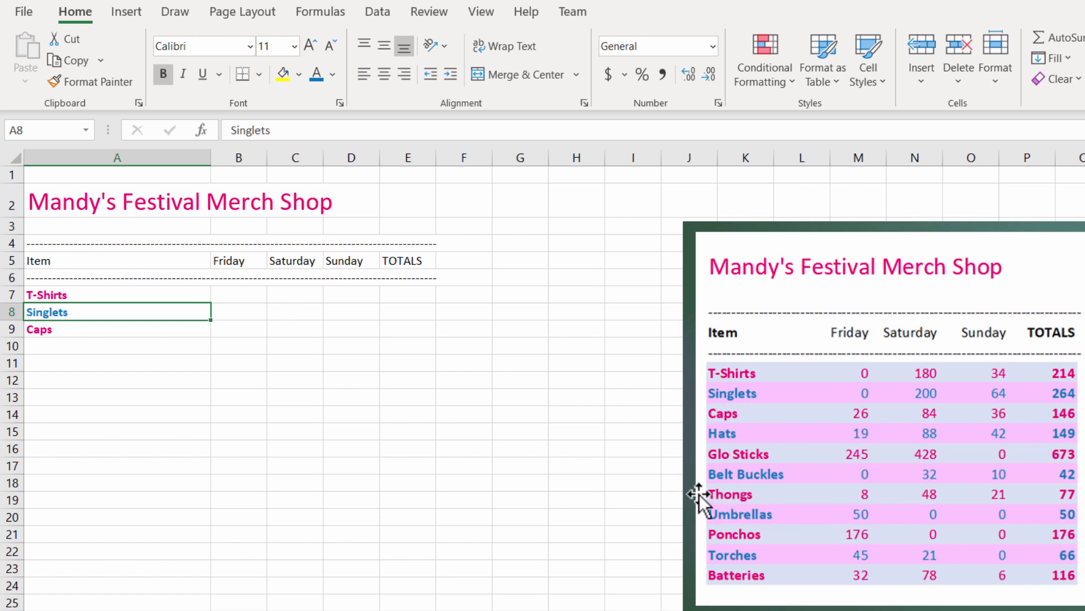
- Fill the T-Shirts row A7:E7 with Blue, Accent 1, Lighter 80%
{"action": "left_click", "coordinate": [89, 295]}
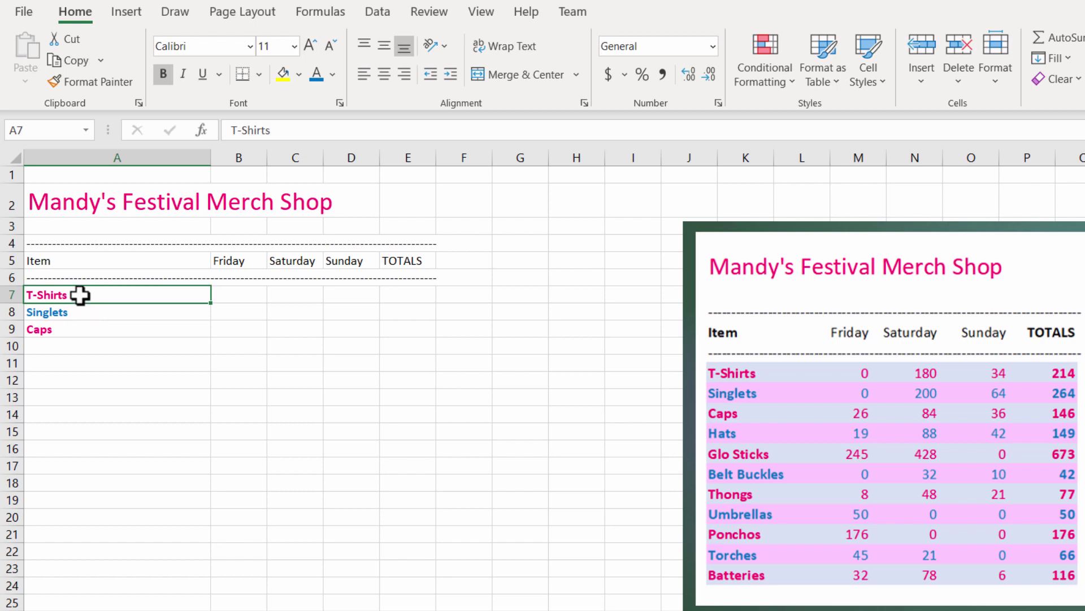
{"action": "left_click_drag", "start_coordinate": [79, 294], "coordinate": [407, 295]}
{"action": "left_click", "coordinate": [299, 75]}
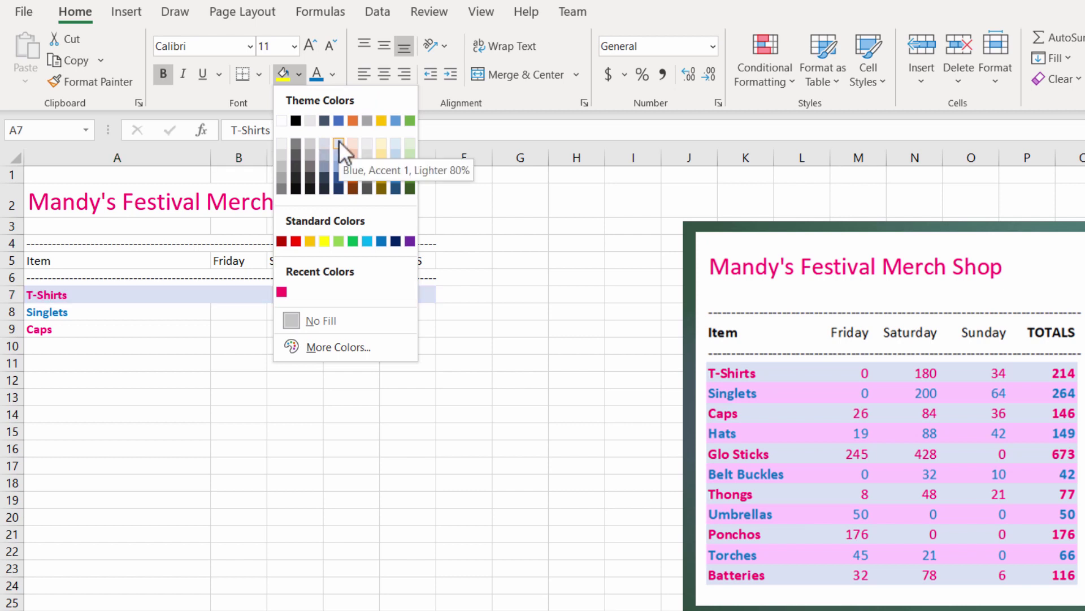
{"action": "left_click", "coordinate": [394, 144]}
- Apply the same light blue fill to A9:E9, A11:E11 and A13:E13
{"action": "left_click", "coordinate": [132, 312]}
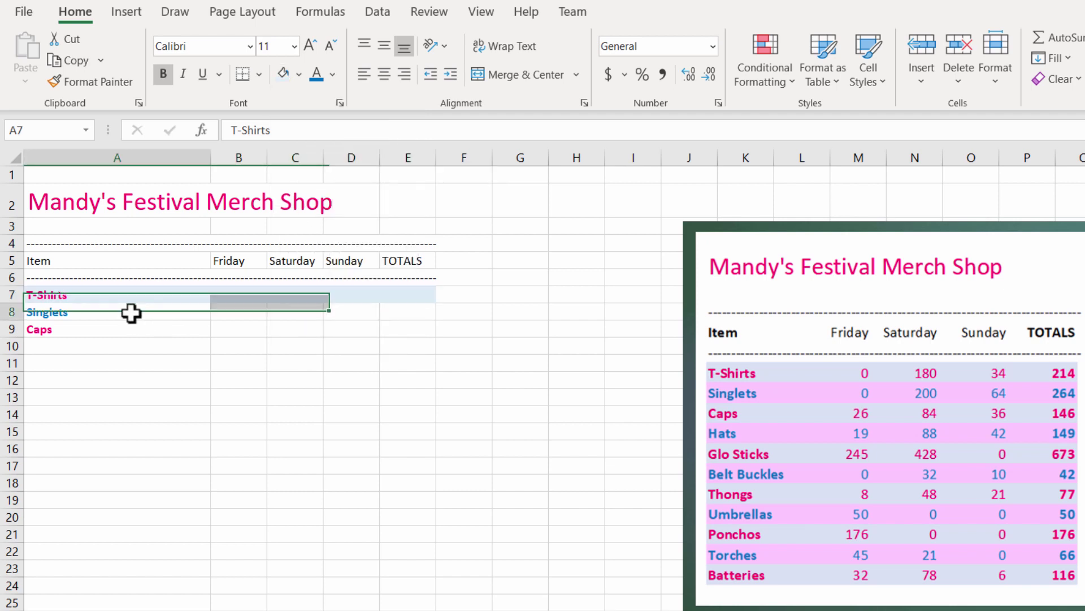
{"action": "left_click", "coordinate": [58, 339]}
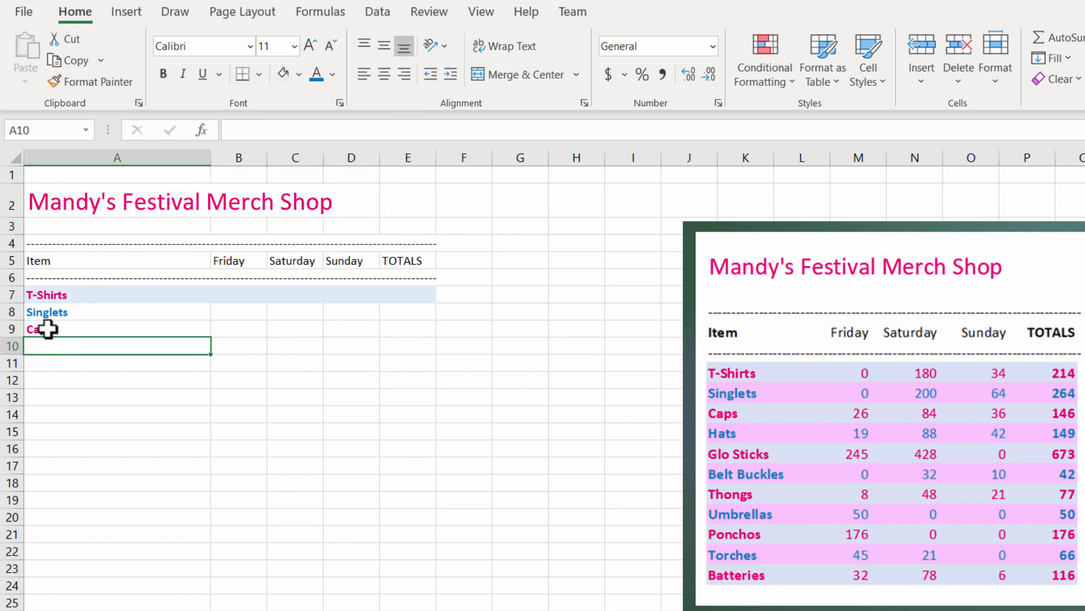
{"action": "left_click_drag", "start_coordinate": [48, 327], "coordinate": [396, 327]}
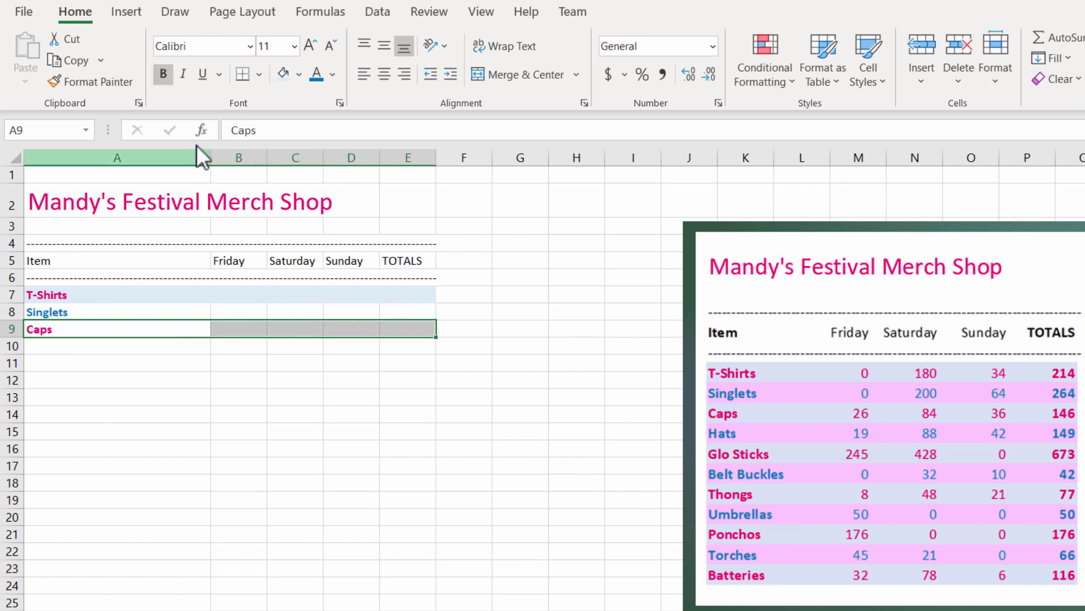
{"action": "left_click", "coordinate": [283, 73]}
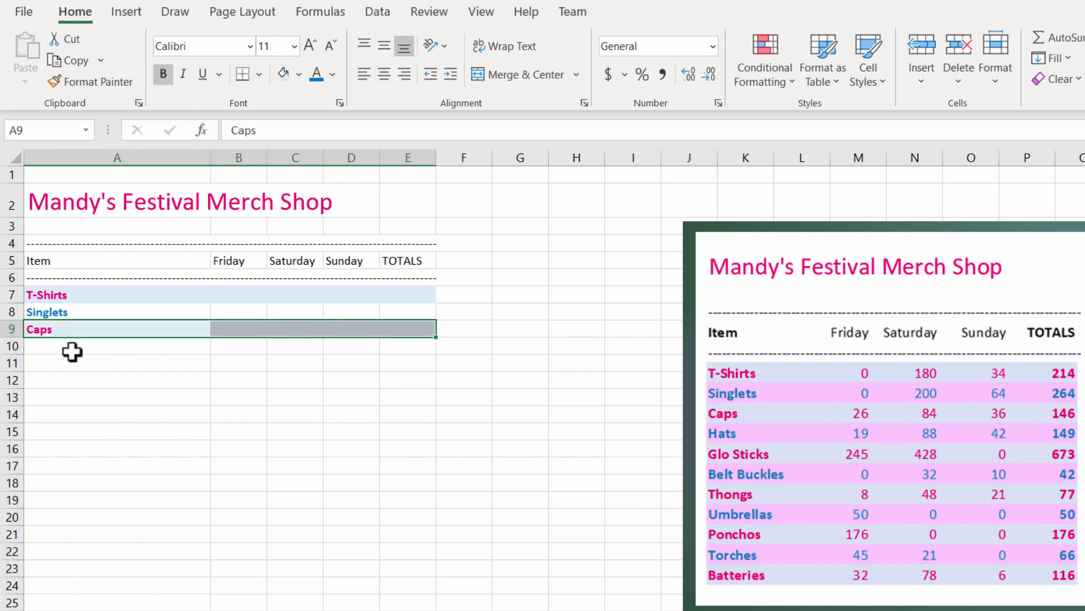
{"action": "left_click_drag", "start_coordinate": [56, 363], "coordinate": [399, 369]}
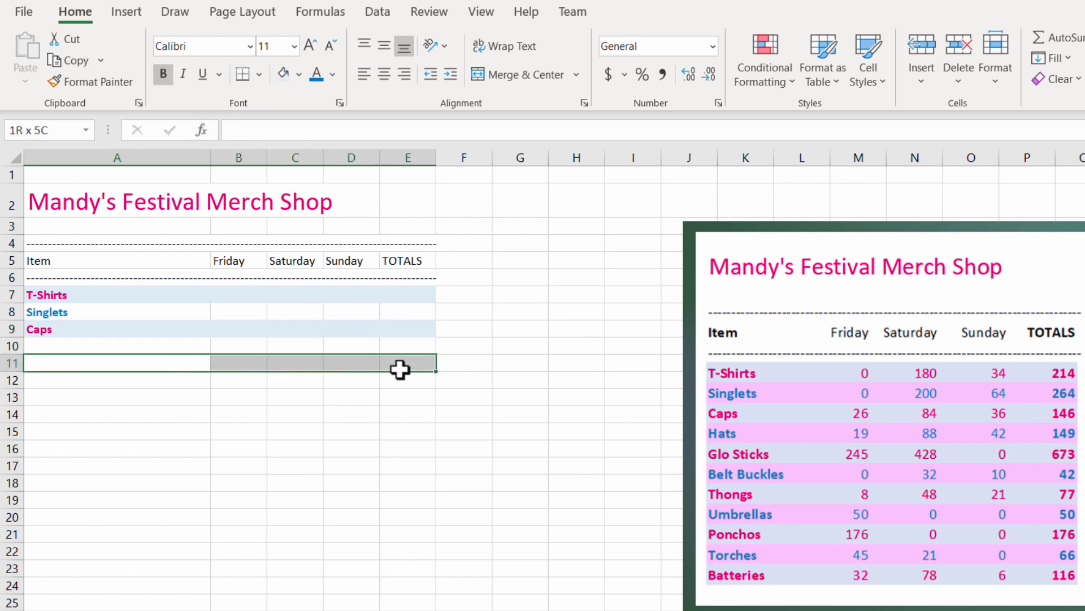
{"action": "left_click", "coordinate": [283, 73]}
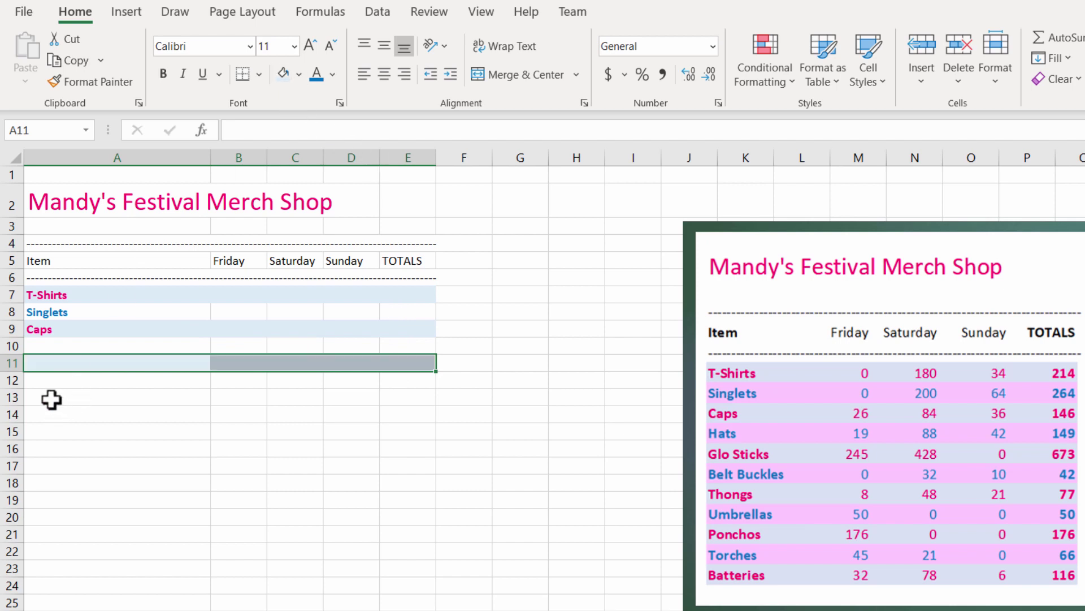
{"action": "left_click_drag", "start_coordinate": [51, 399], "coordinate": [430, 396]}
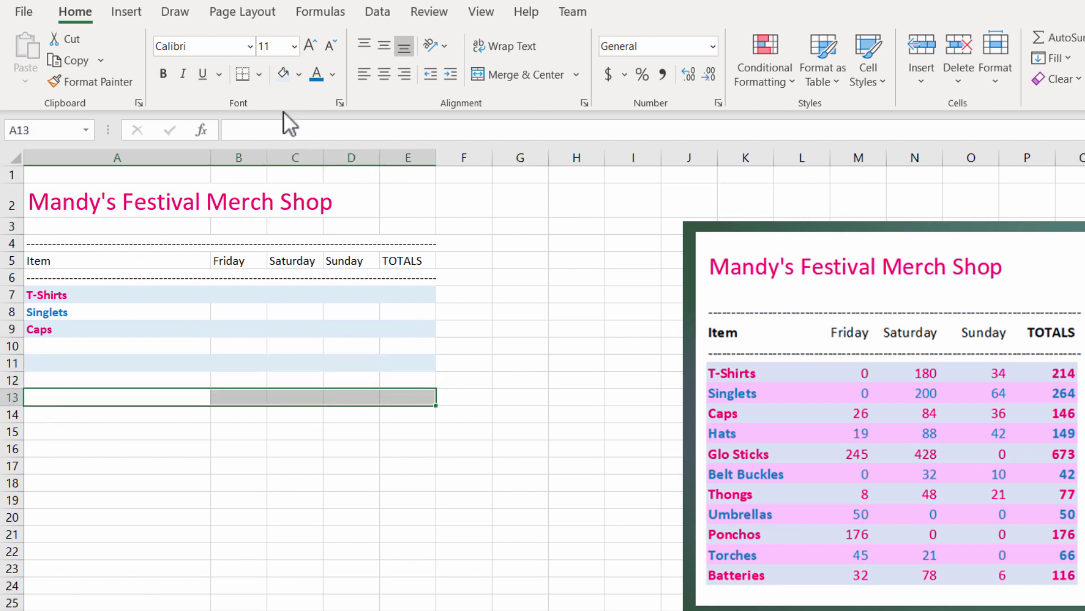
{"action": "left_click", "coordinate": [283, 74]}
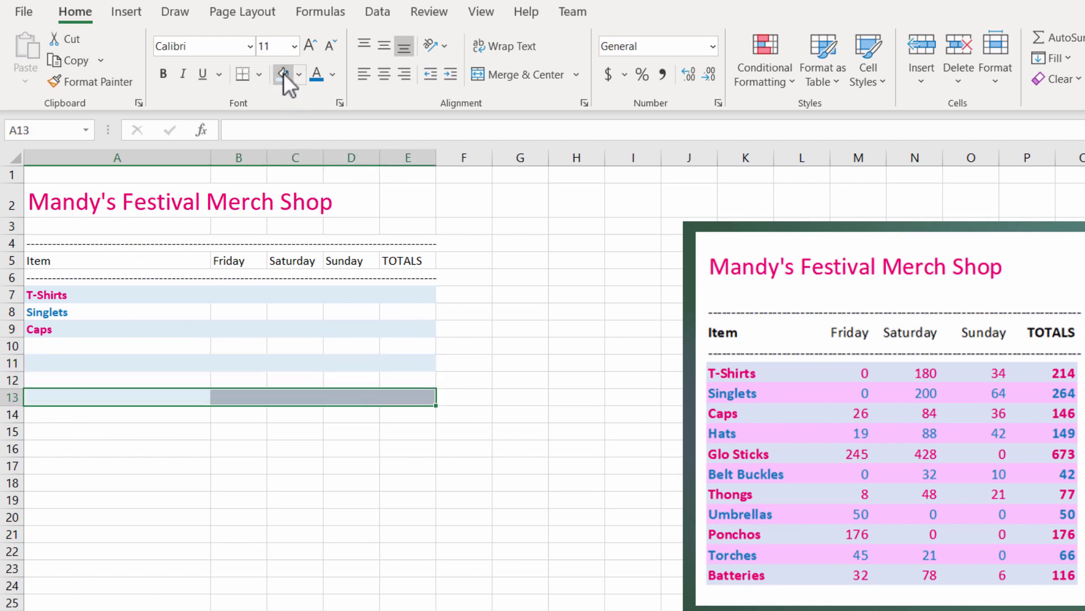
{"action": "left_click", "coordinate": [82, 312]}
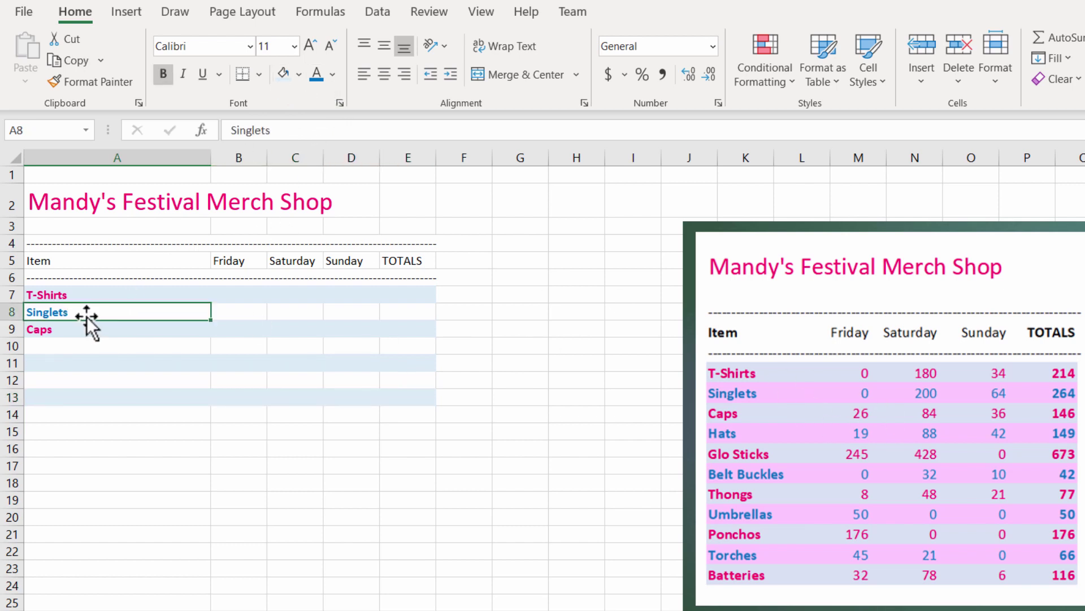
- Fill the Singlets row A8:E8 with a light pink chosen from More Colors
{"action": "left_click_drag", "start_coordinate": [88, 315], "coordinate": [403, 306]}
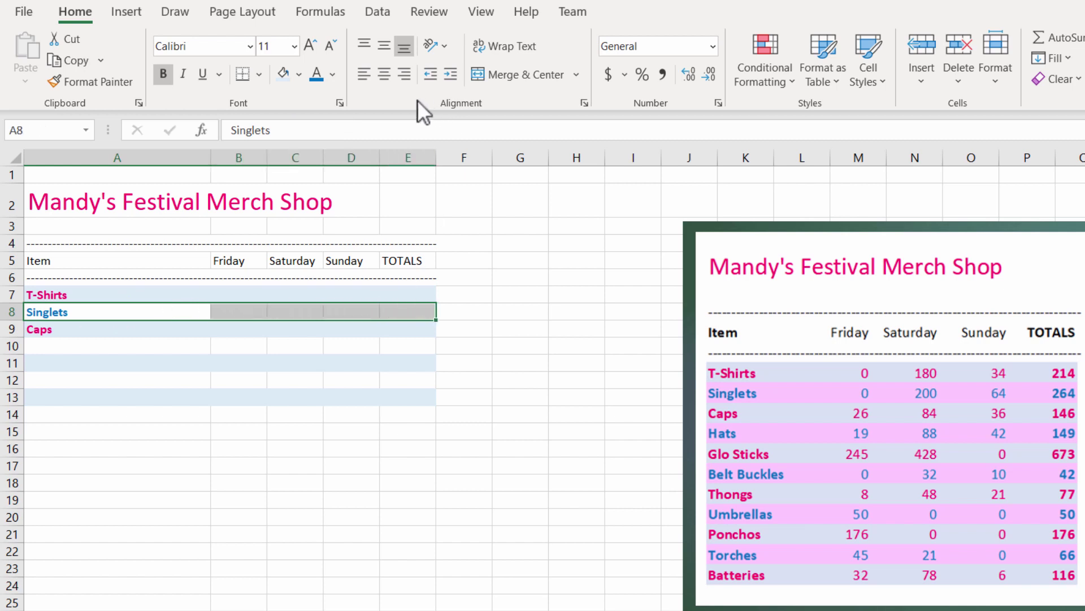
{"action": "left_click", "coordinate": [297, 72]}
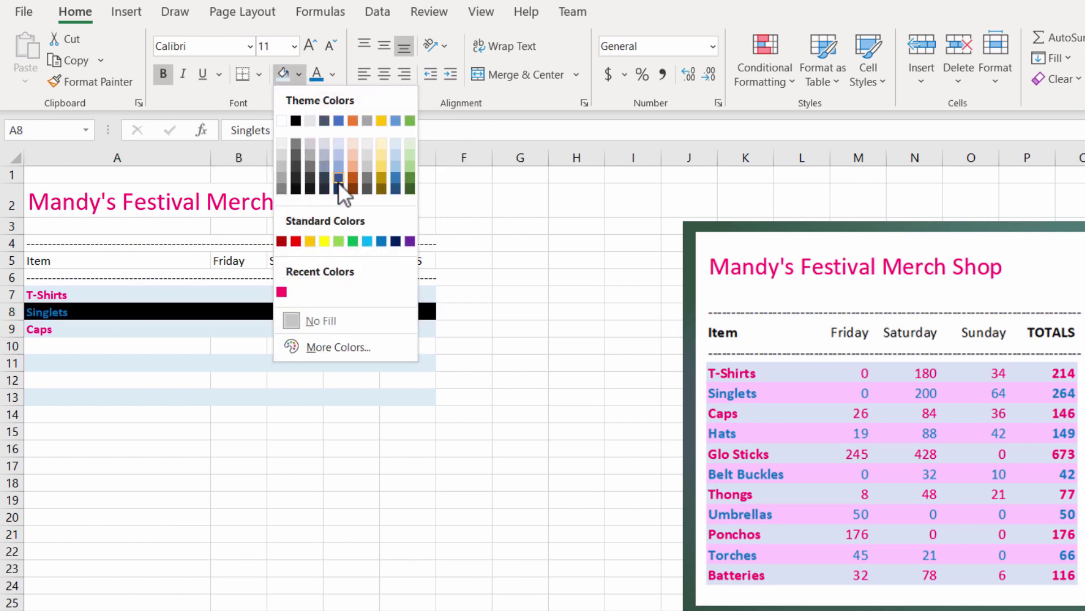
{"action": "left_click", "coordinate": [328, 345]}
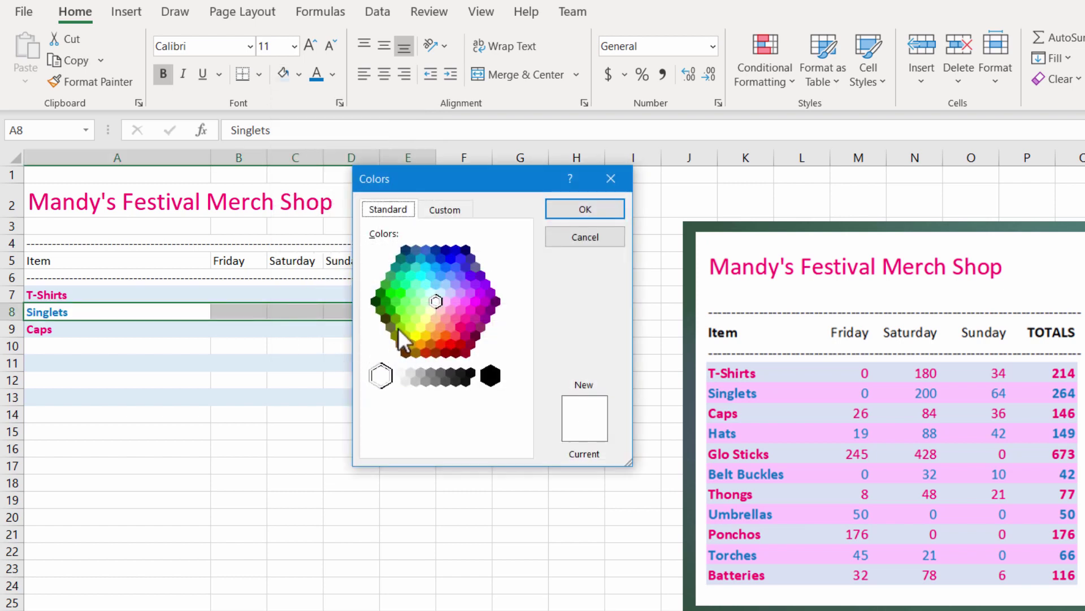
{"action": "left_click", "coordinate": [446, 302]}
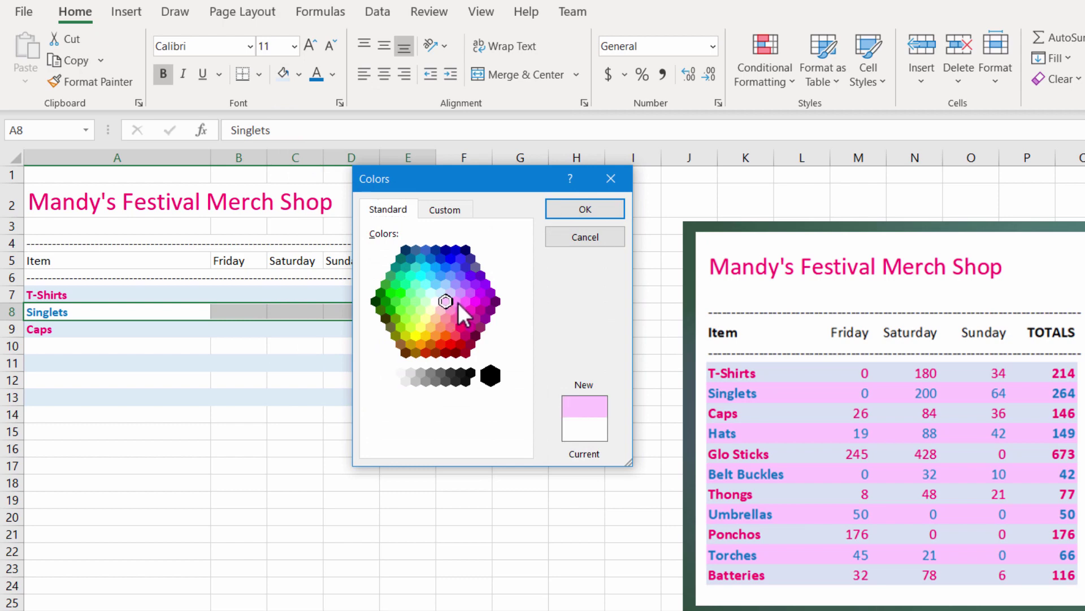
{"action": "left_click", "coordinate": [456, 302]}
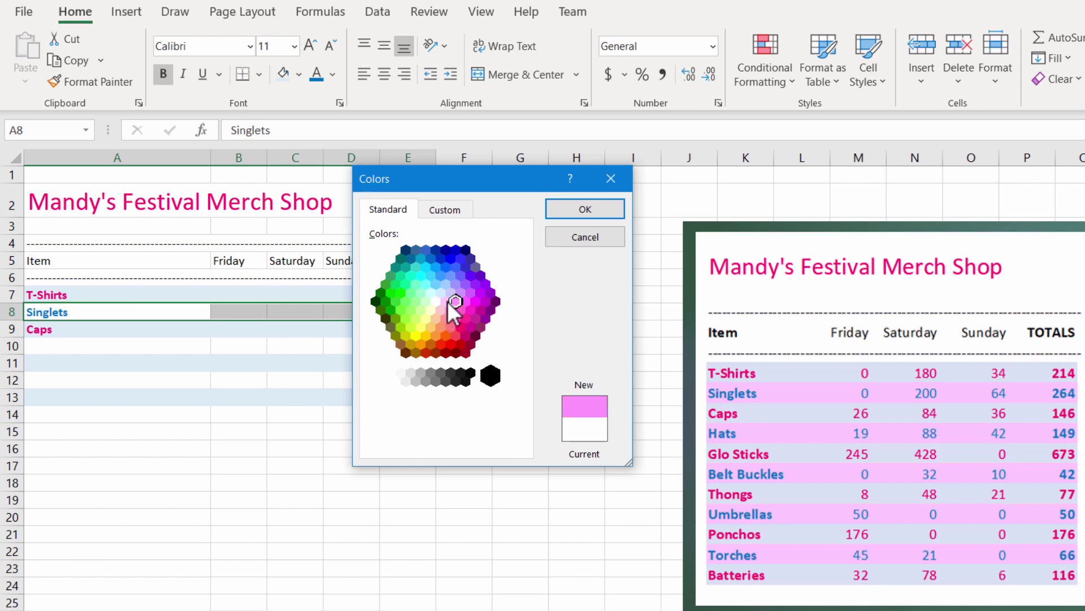
{"action": "left_click", "coordinate": [446, 302]}
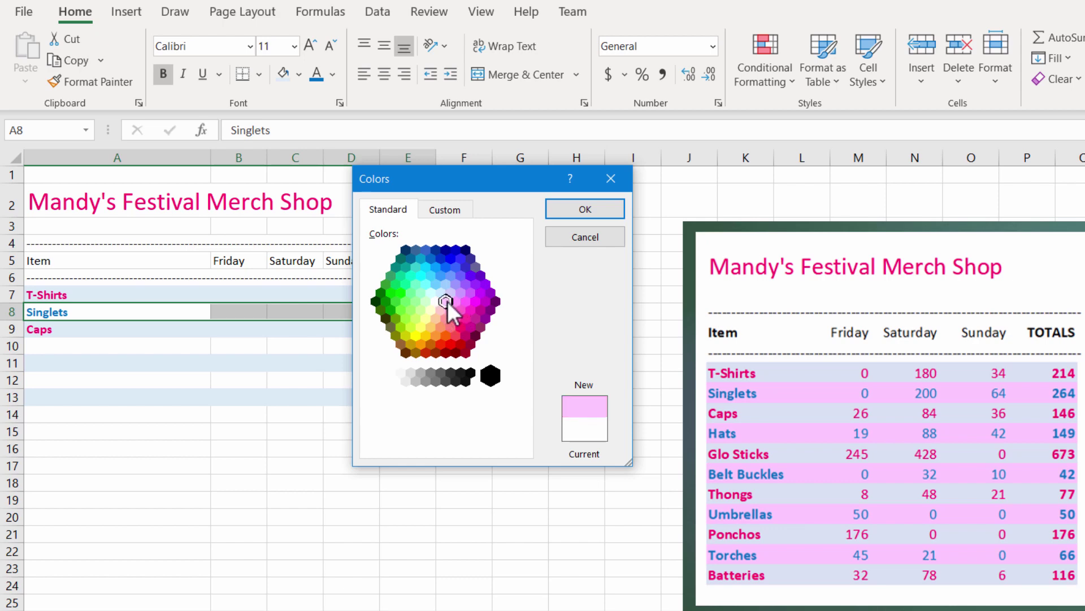
{"action": "left_click", "coordinate": [586, 212]}
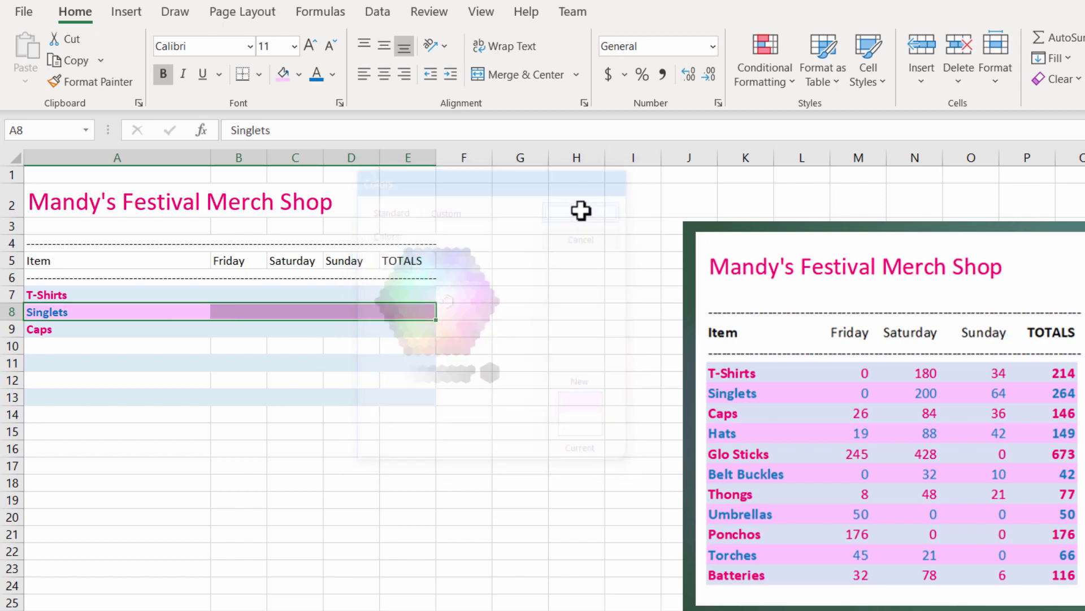
- Apply the same light pink fill to A10:E10 and A12:E12, then check the banding
{"action": "left_click", "coordinate": [148, 348]}
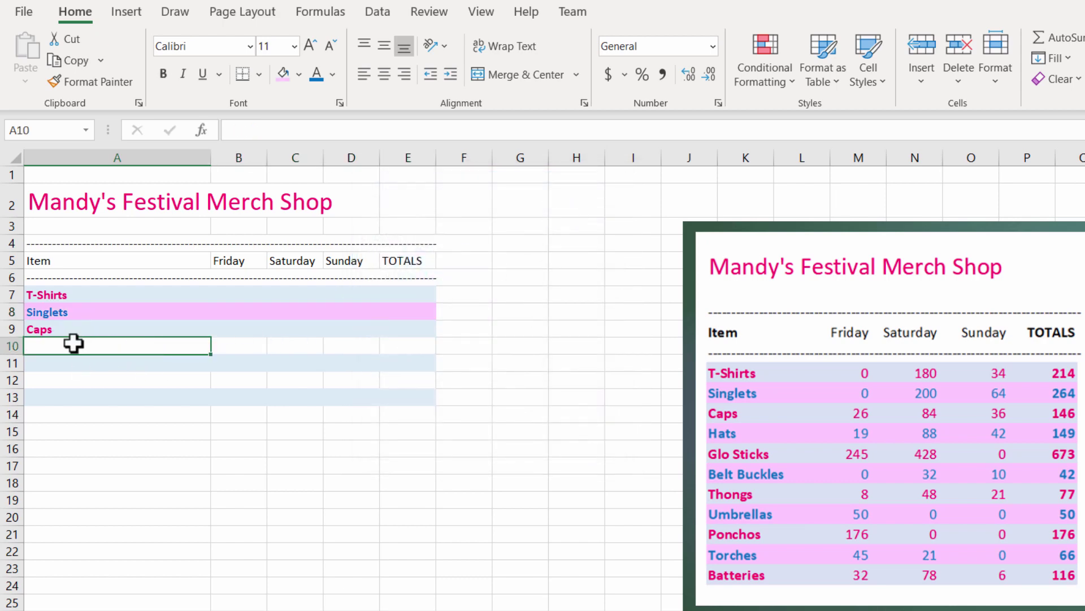
{"action": "mouse_move", "coordinate": [72, 343]}
{"action": "left_mouse_down"}
{"action": "mouse_move", "coordinate": [315, 331]}
{"action": "mouse_move", "coordinate": [337, 348]}
{"action": "mouse_move", "coordinate": [398, 346]}
{"action": "left_mouse_up"}
{"action": "left_click", "coordinate": [283, 74]}
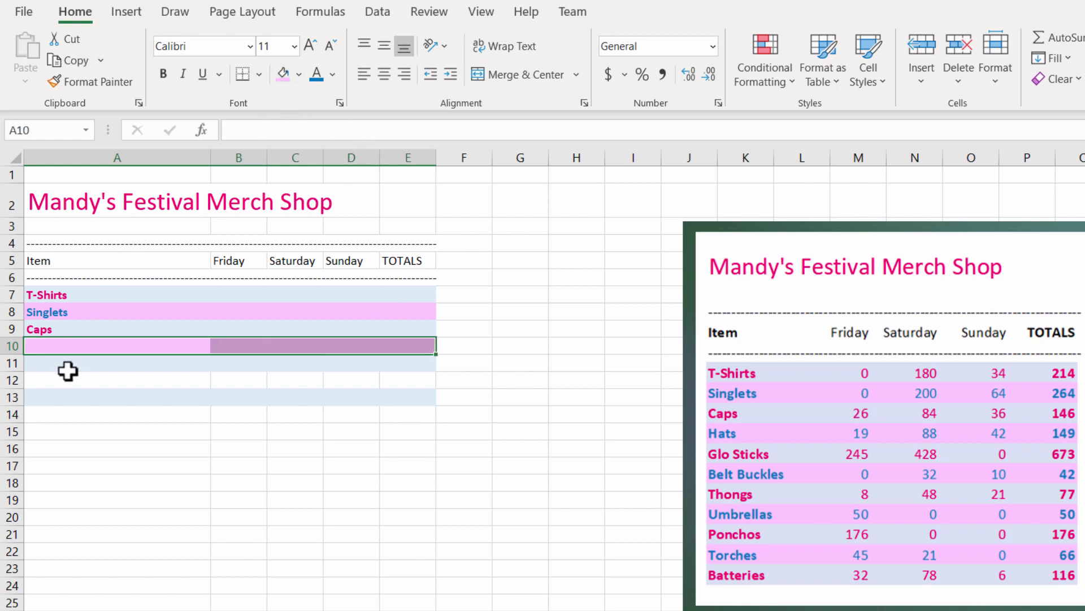
{"action": "left_click_drag", "start_coordinate": [63, 378], "coordinate": [390, 381]}
{"action": "left_click", "coordinate": [283, 73]}
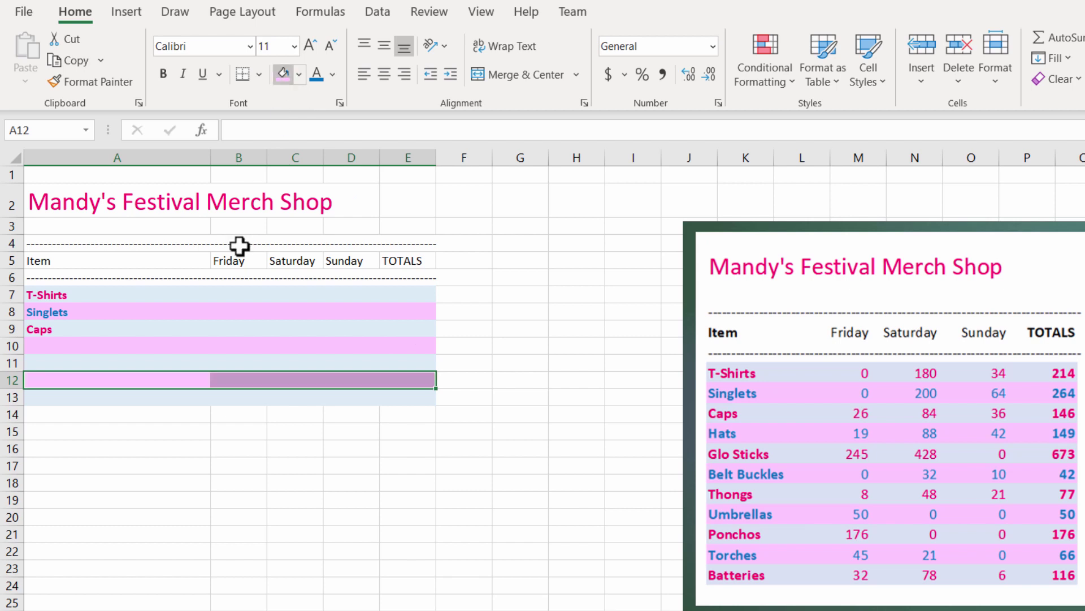
{"action": "left_click", "coordinate": [231, 361]}
{"action": "left_click", "coordinate": [184, 399]}
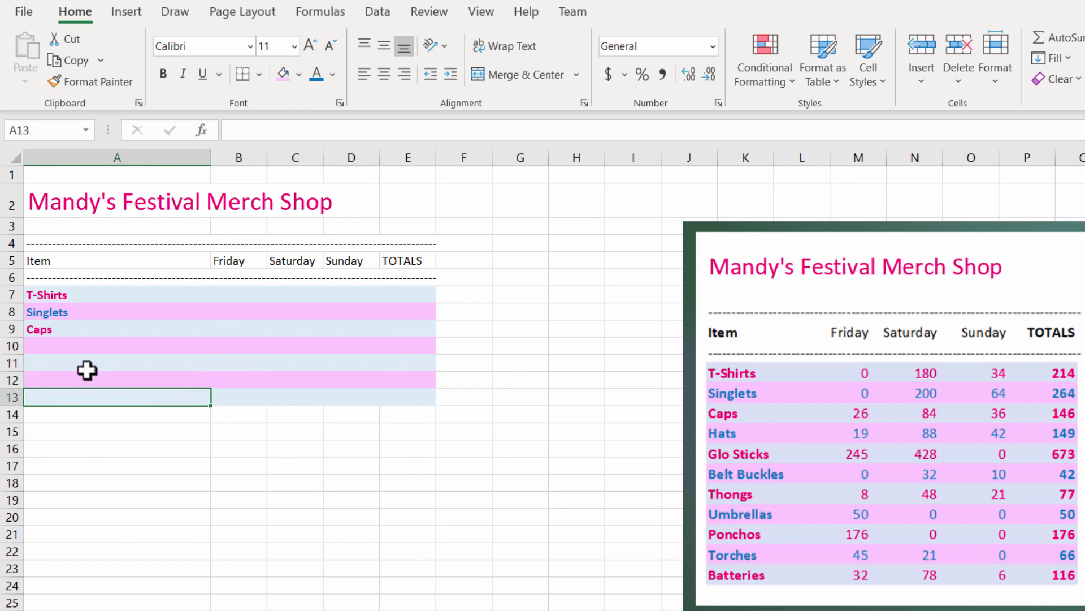
{"action": "left_click", "coordinate": [115, 305]}
- Enter the T-Shirts figures 0, 180 and 34 for Friday to Sunday in B7:D7
{"action": "left_click", "coordinate": [235, 290]}
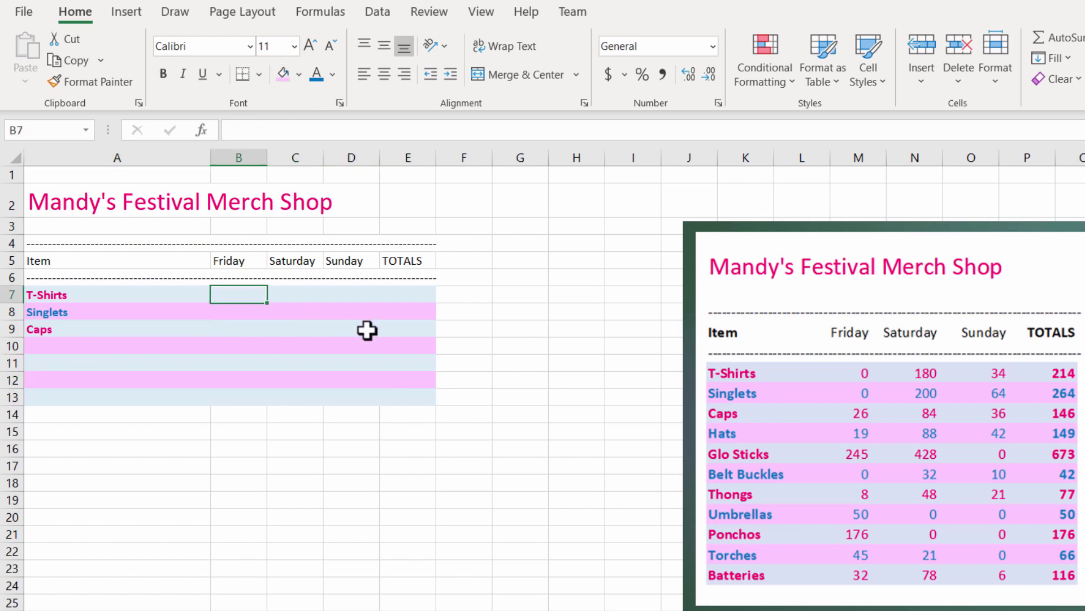
{"action": "type", "text": "0"}
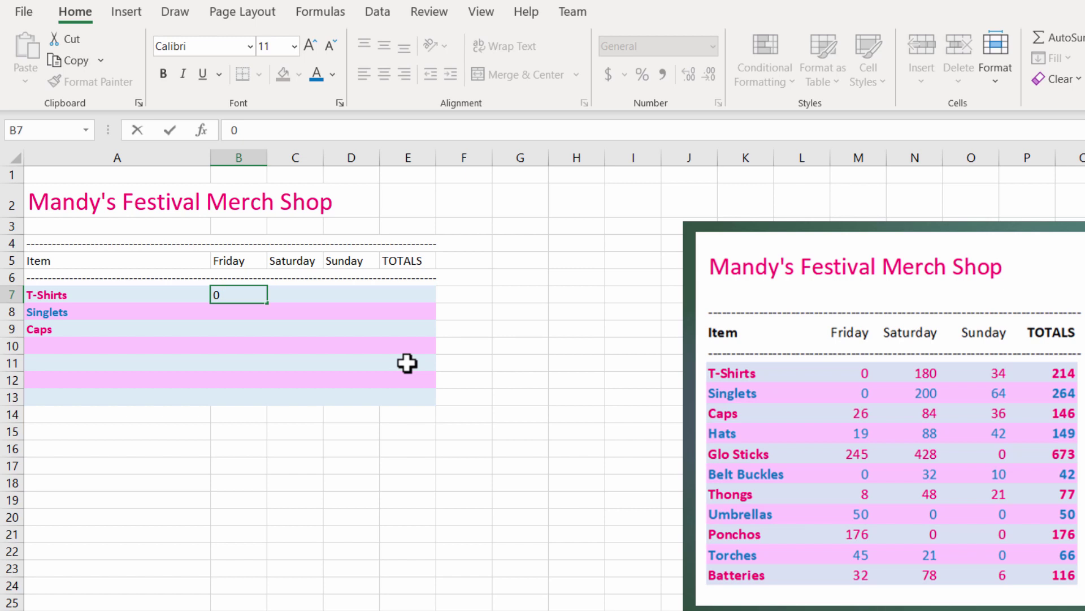
{"action": "key", "text": "Tab"}
{"action": "type", "text": "1"}
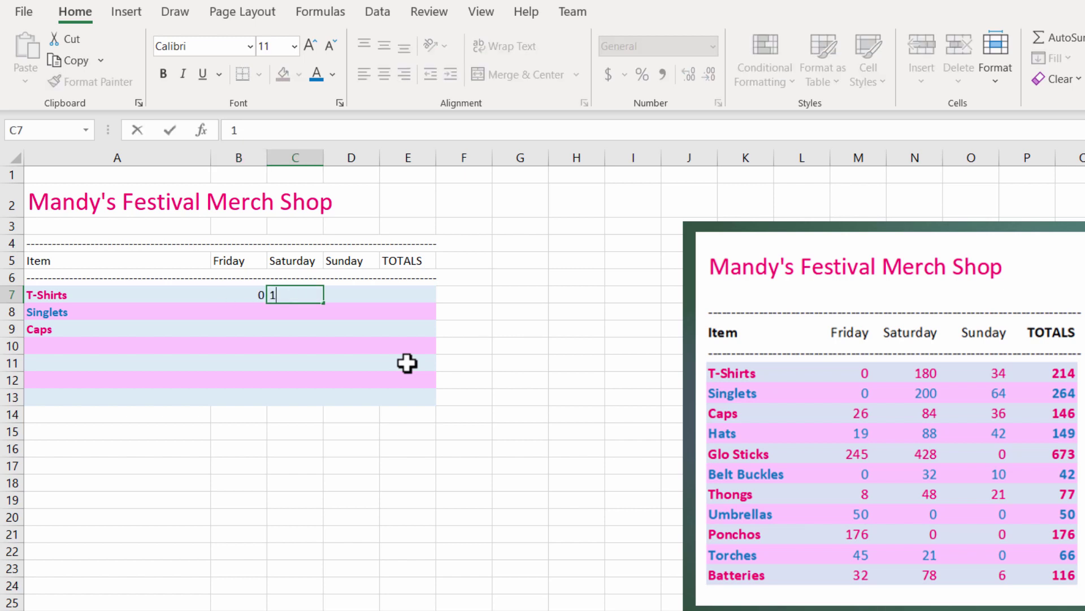
{"action": "key", "text": "Tab"}
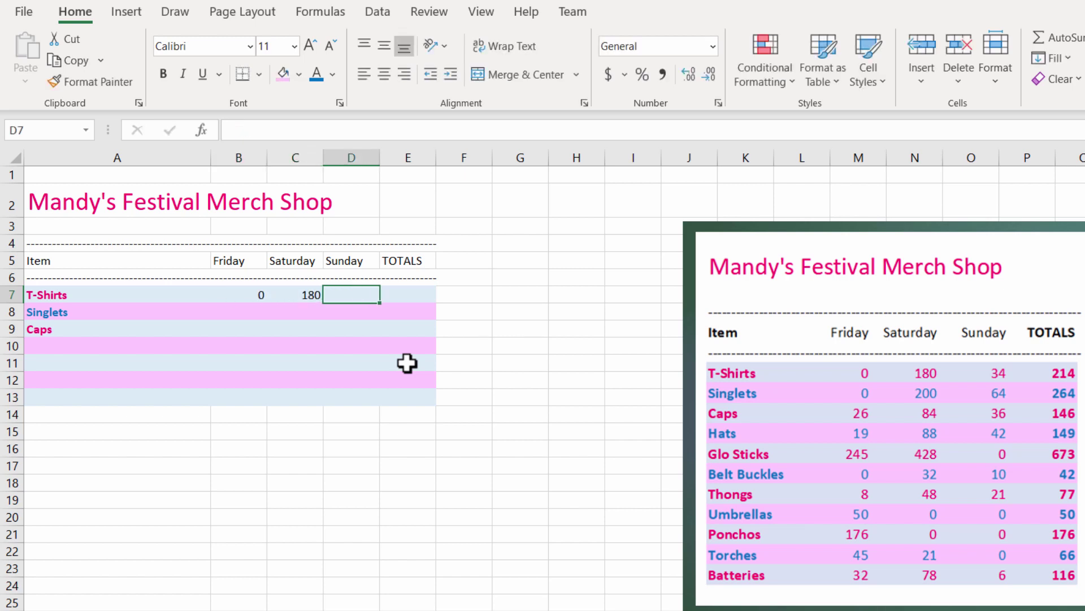
{"action": "key", "text": "Return"}
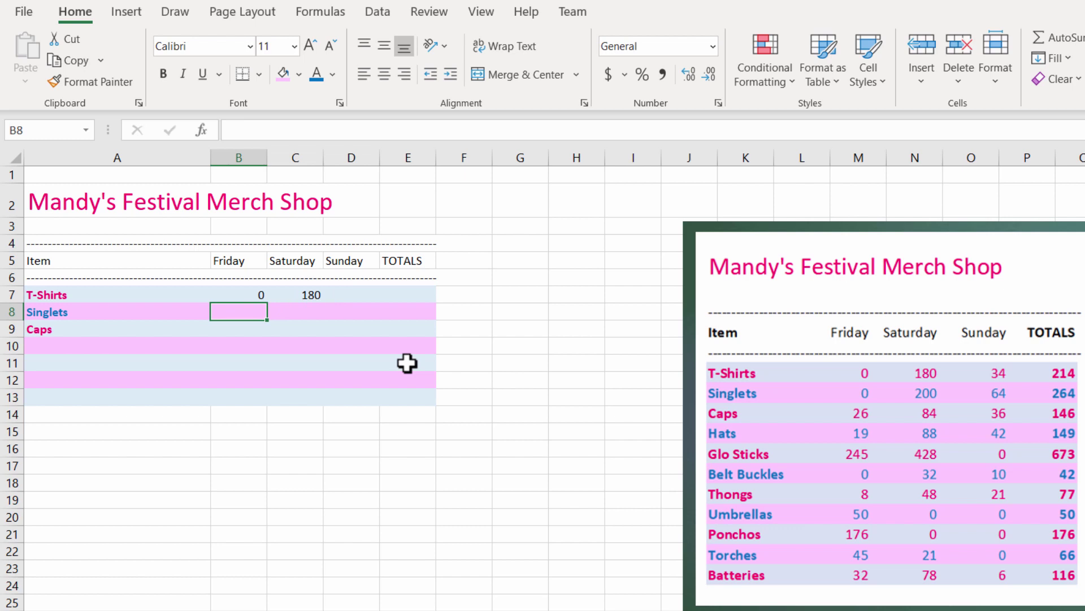
{"action": "key", "text": "Up"}
{"action": "key", "text": "Right"}
{"action": "key", "text": "Right"}
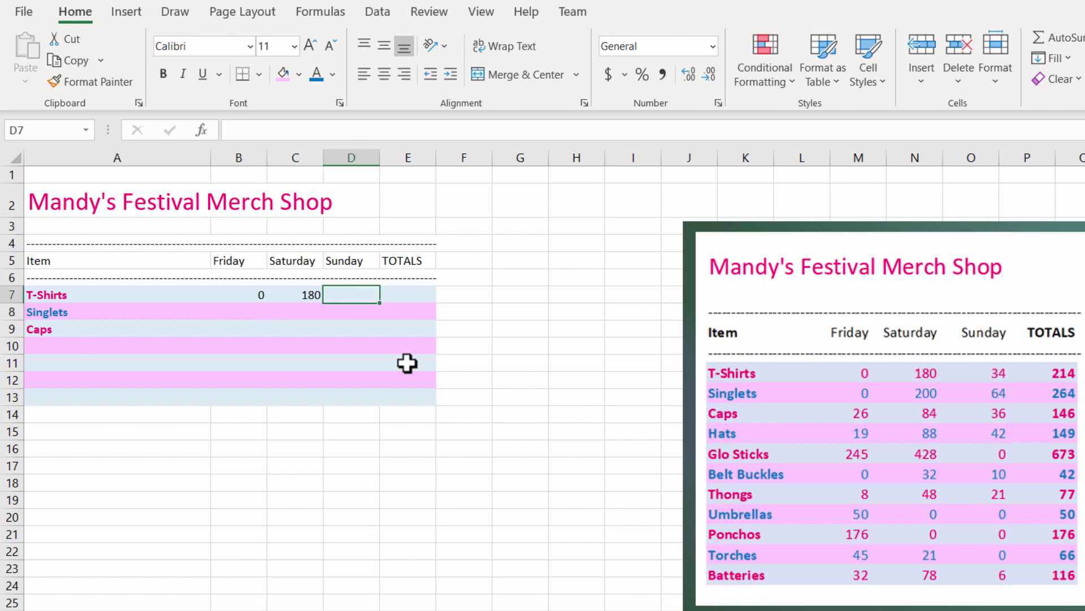
{"action": "key", "text": "Left"}
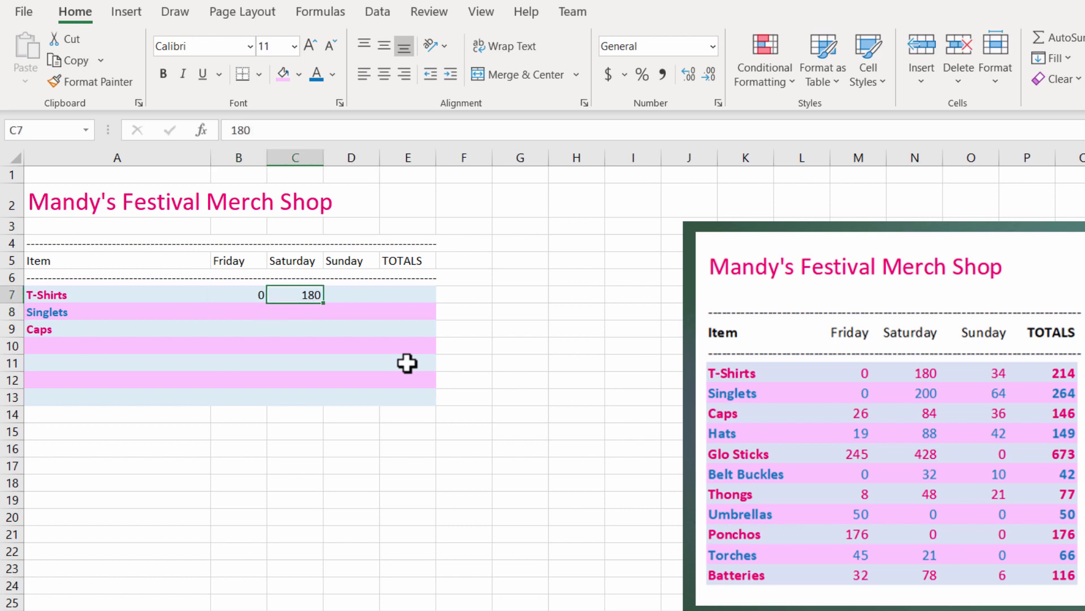
{"action": "key", "text": "Right"}
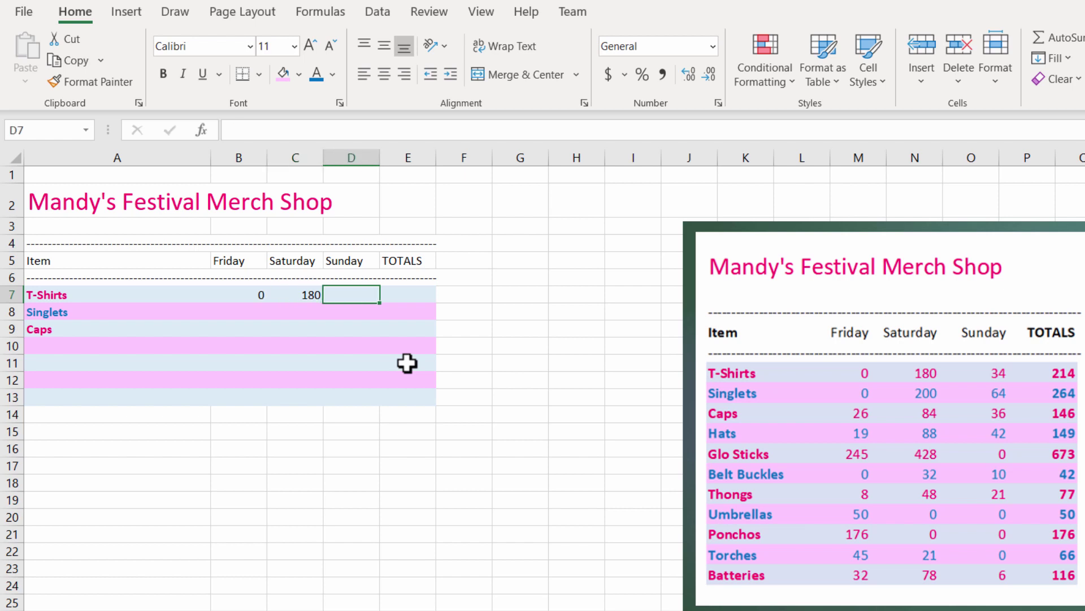
{"action": "type", "text": "34"}
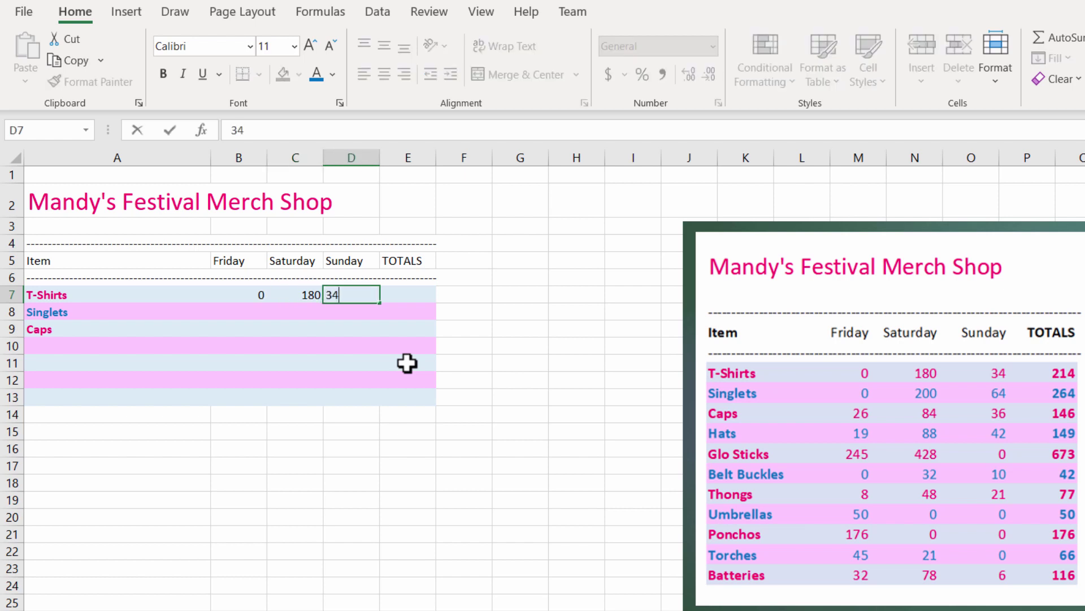
{"action": "key", "text": "Tab"}
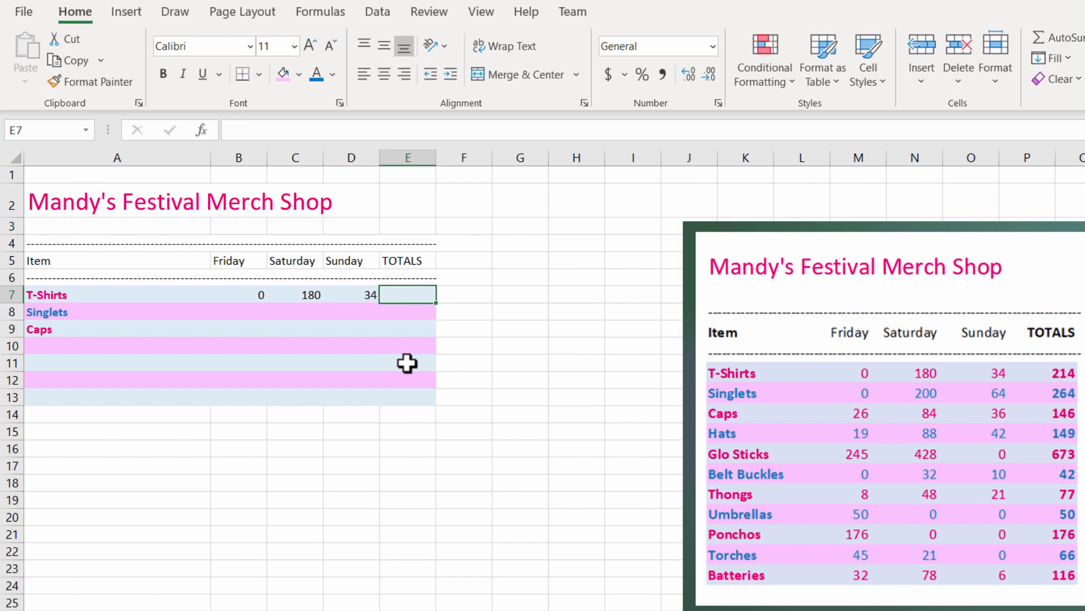
- Enter the Singlets figures 0, 200 and 64 in B8:D8
{"action": "key", "text": "Left"}
{"action": "key", "text": "Left"}
{"action": "key", "text": "Left"}
{"action": "key", "text": "Down"}
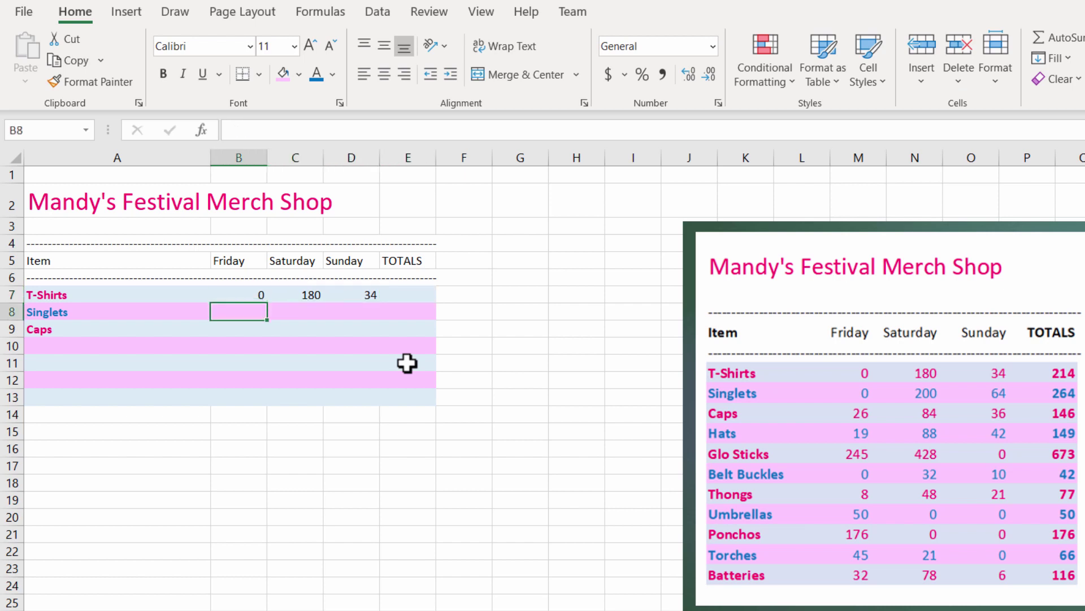
{"action": "type", "text": "0"}
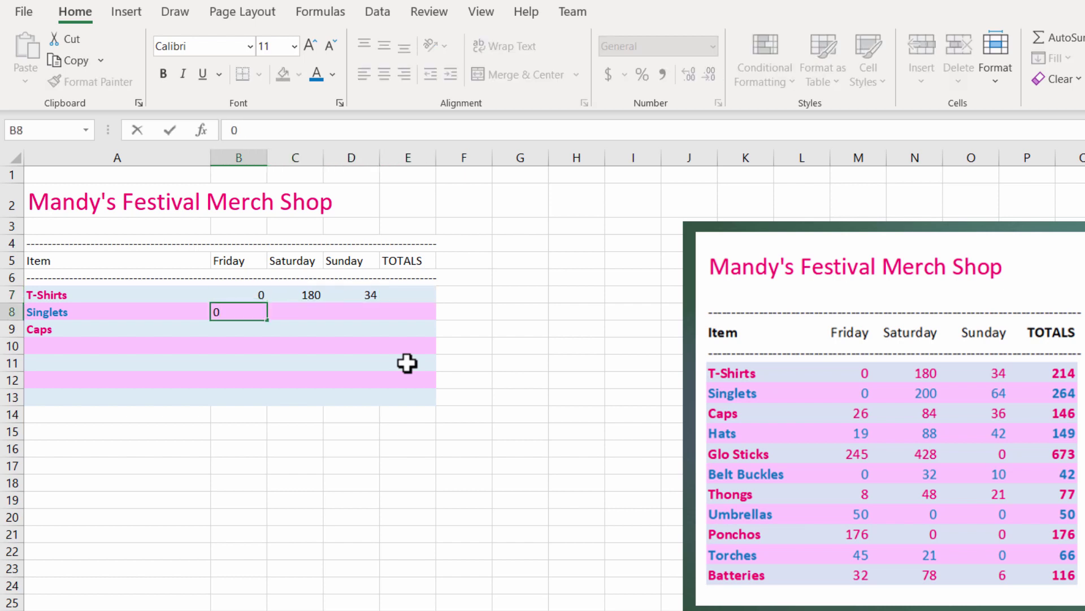
{"action": "key", "text": "Tab"}
{"action": "type", "text": "2"}
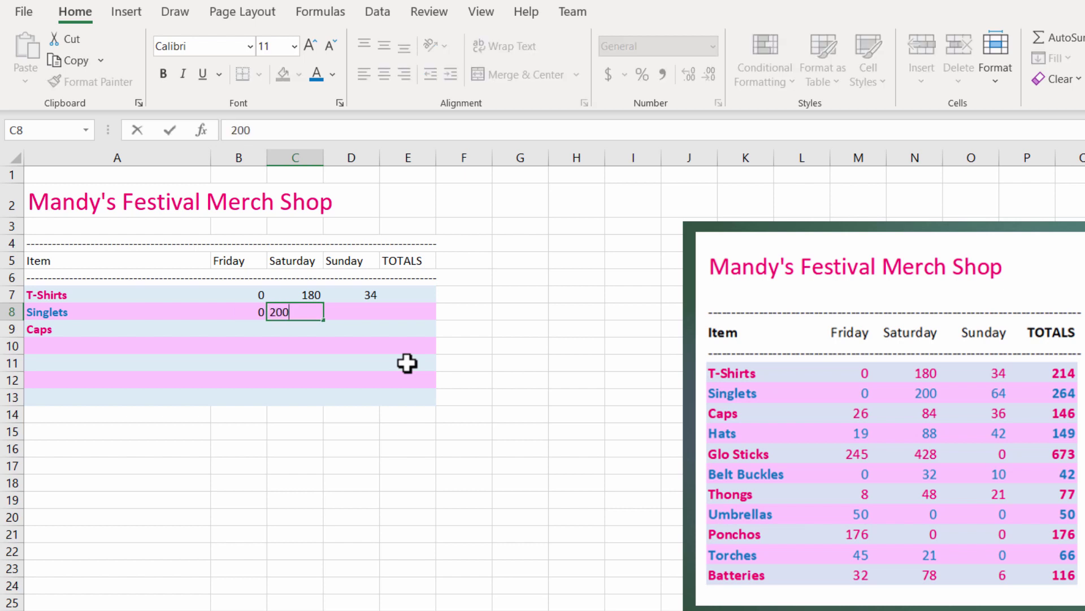
{"action": "key", "text": "Tab"}
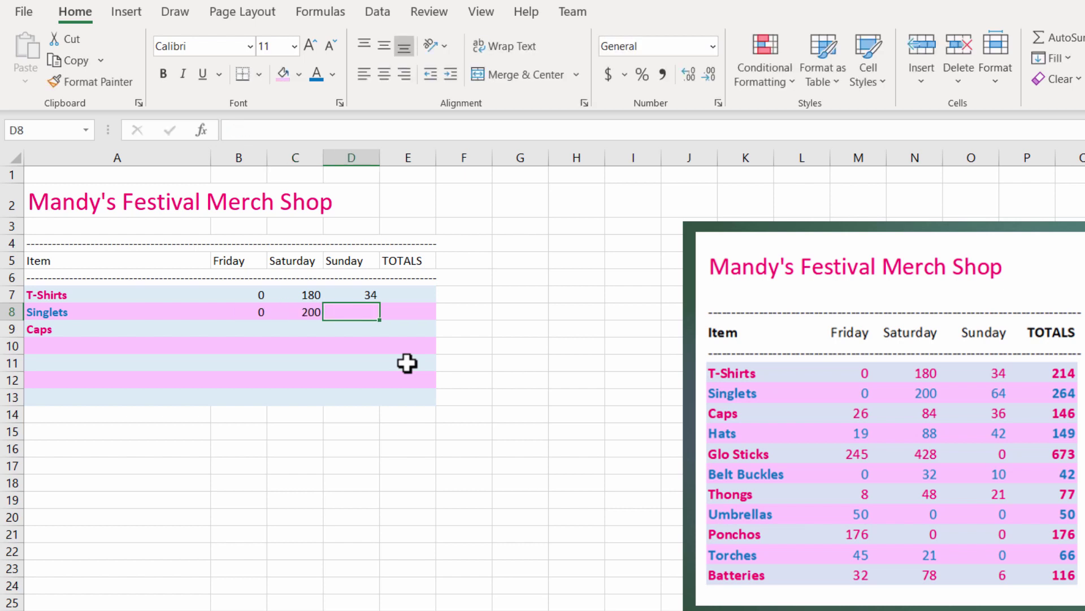
{"action": "type", "text": "64"}
{"action": "key", "text": "ctrl+Return"}
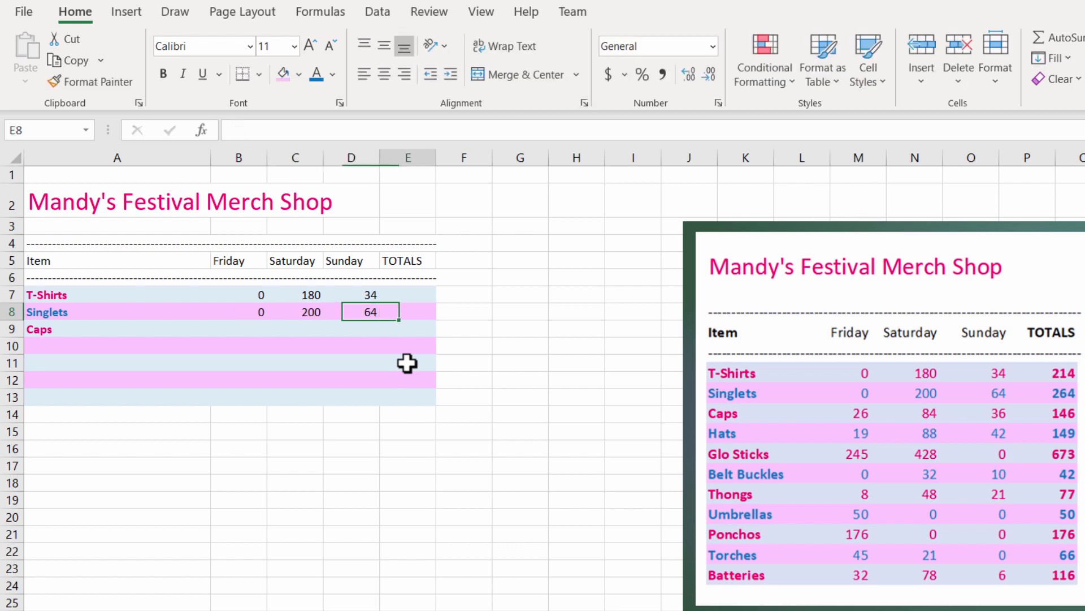
{"action": "key", "text": "Right"}
{"action": "key", "text": "Up"}
{"action": "key", "text": "Left"}
{"action": "key", "text": "Left"}
{"action": "key", "text": "Left"}
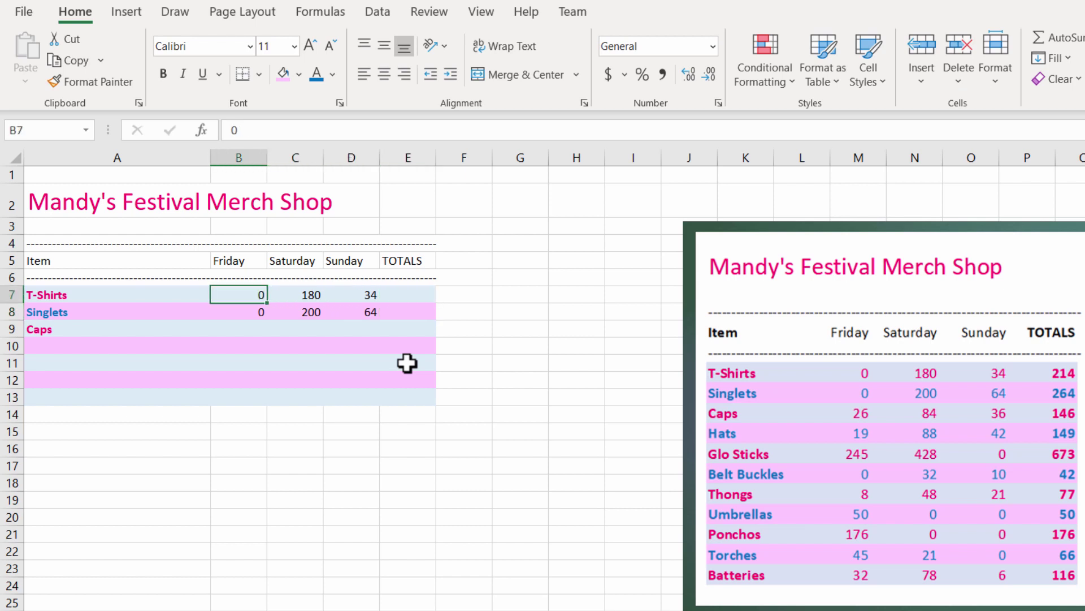
- Make the T-Shirts figures B7:E7 pink using the recent font colour
{"action": "key", "text": "shift+Right"}
{"action": "key", "text": "shift+Right"}
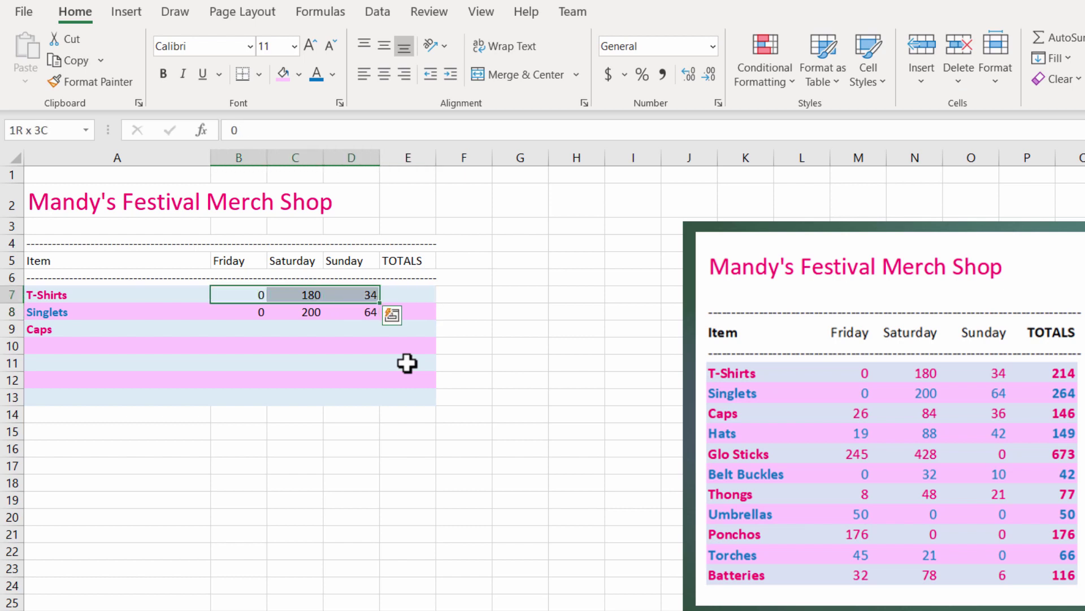
{"action": "key", "text": "shift+Right"}
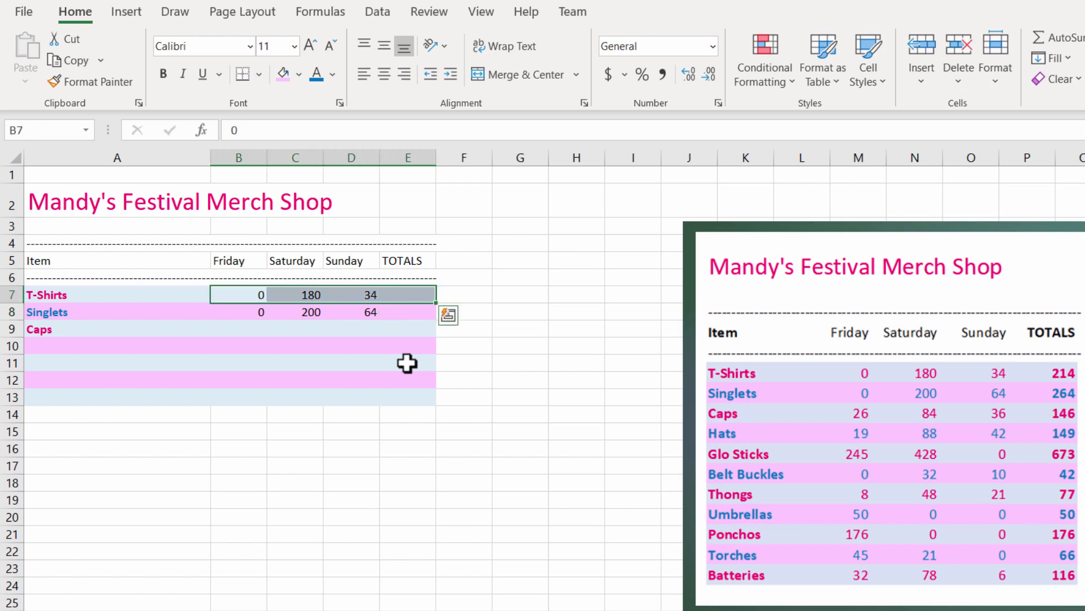
{"action": "left_click", "coordinate": [333, 74]}
{"action": "left_click", "coordinate": [330, 317]}
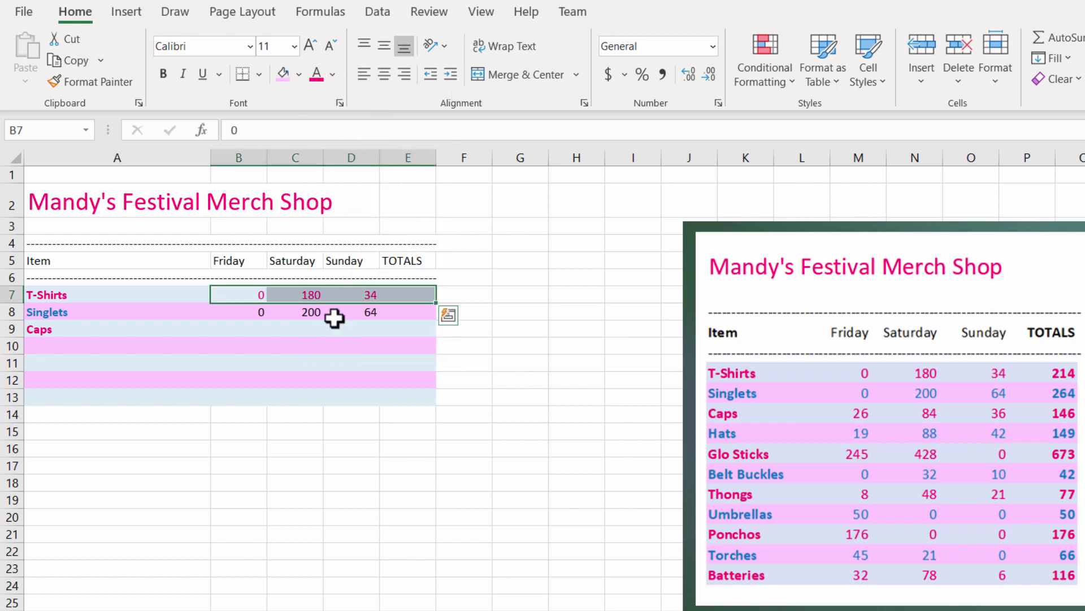
- Make the Singlets figures B8:E8 Standard Blue
{"action": "left_click_drag", "start_coordinate": [249, 310], "coordinate": [395, 311]}
{"action": "left_click", "coordinate": [333, 75]}
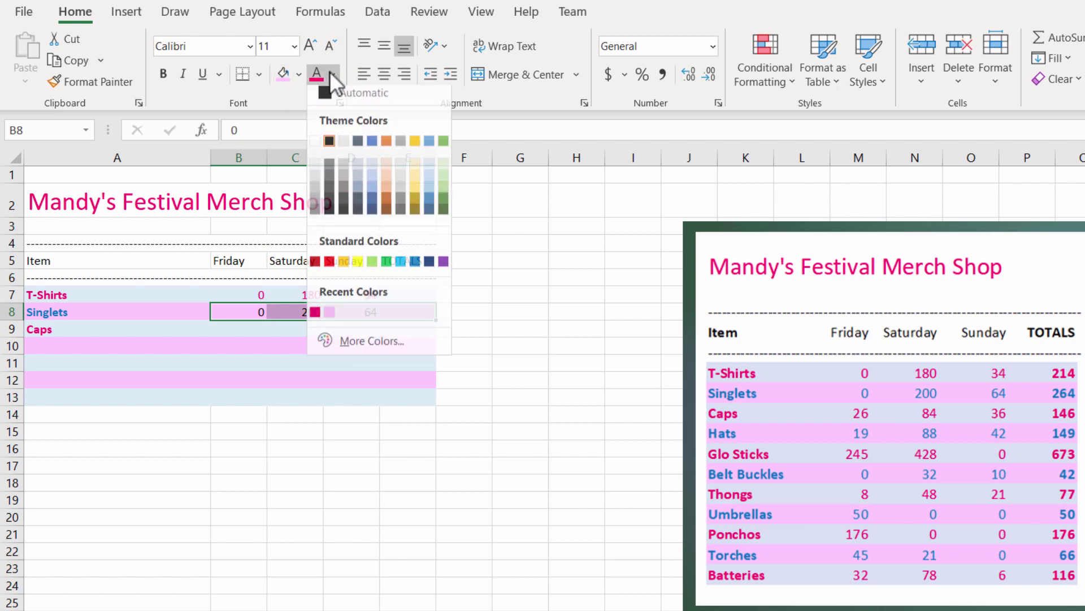
{"action": "left_click", "coordinate": [415, 261]}
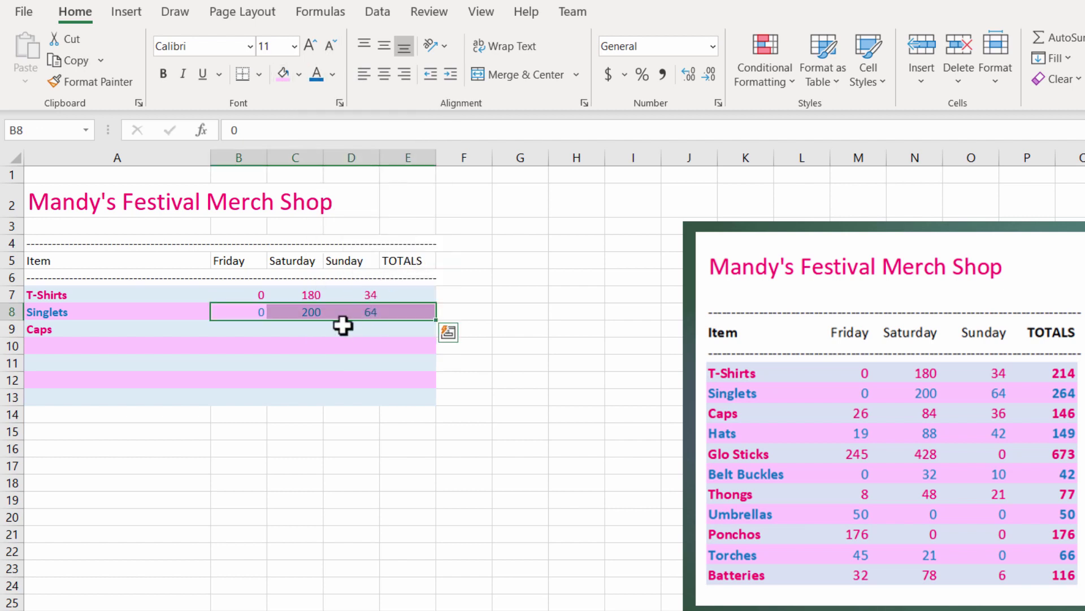
{"action": "left_click", "coordinate": [341, 328]}
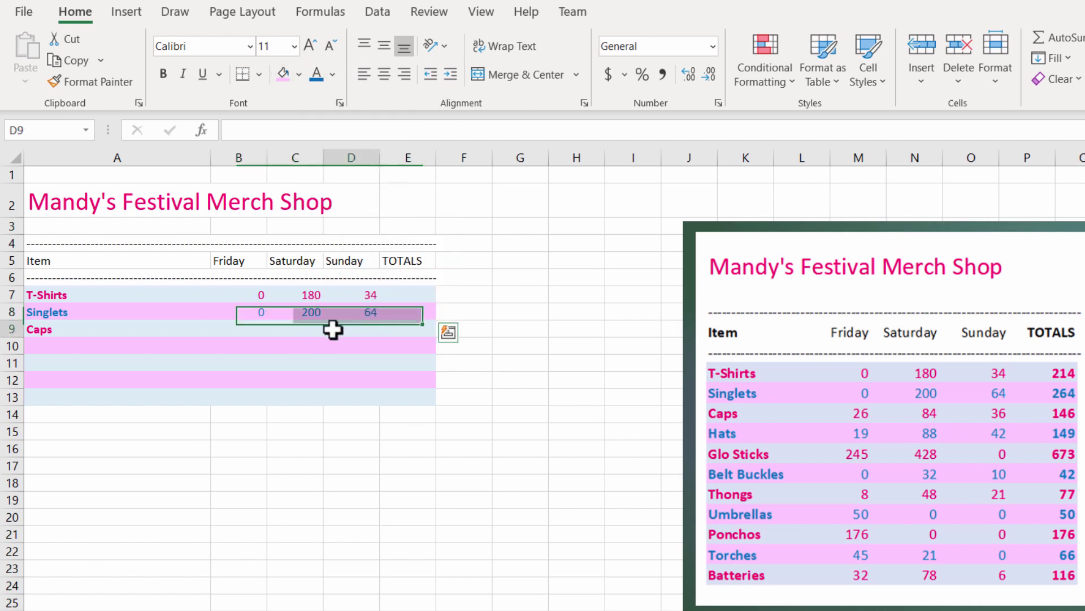
{"action": "left_click", "coordinate": [416, 296]}
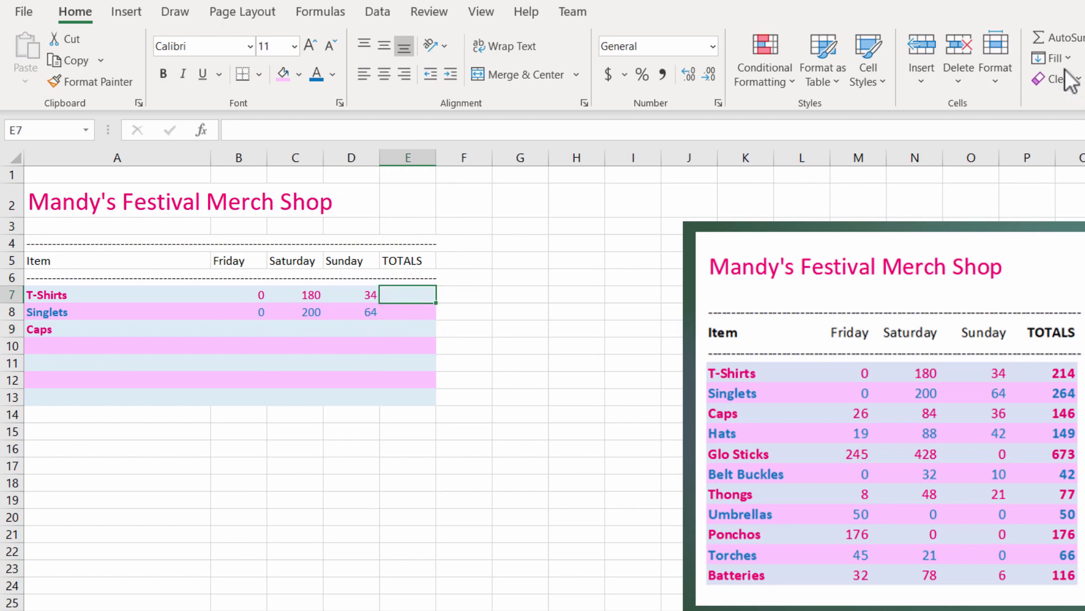
- AutoSum E7 and E8, giving totals of 214 for T-Shirts and 264 for Singlets
{"action": "left_click", "coordinate": [1057, 40]}
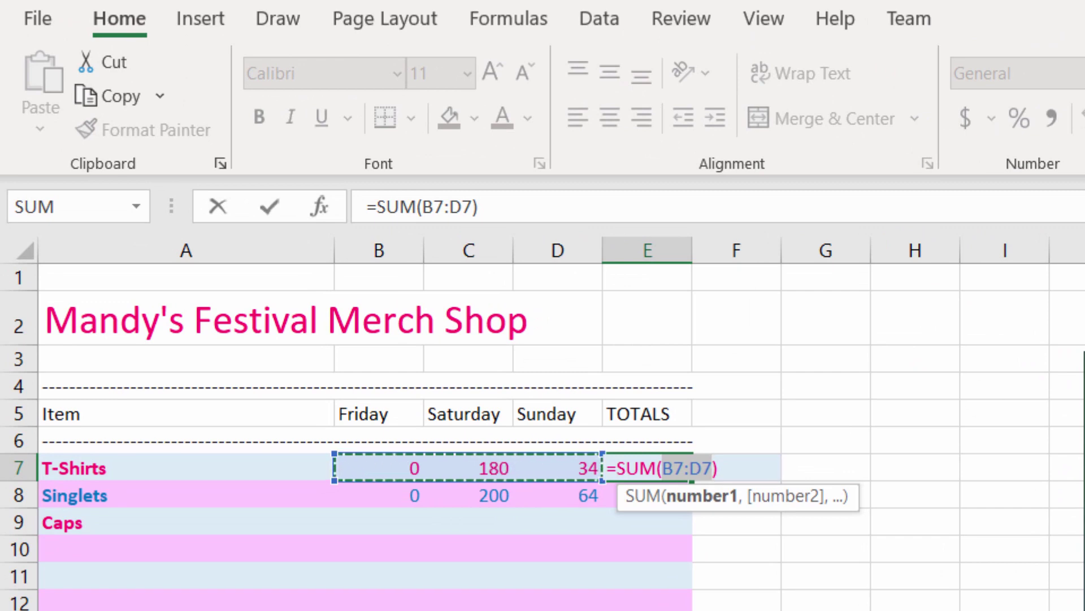
{"action": "key", "text": "Return"}
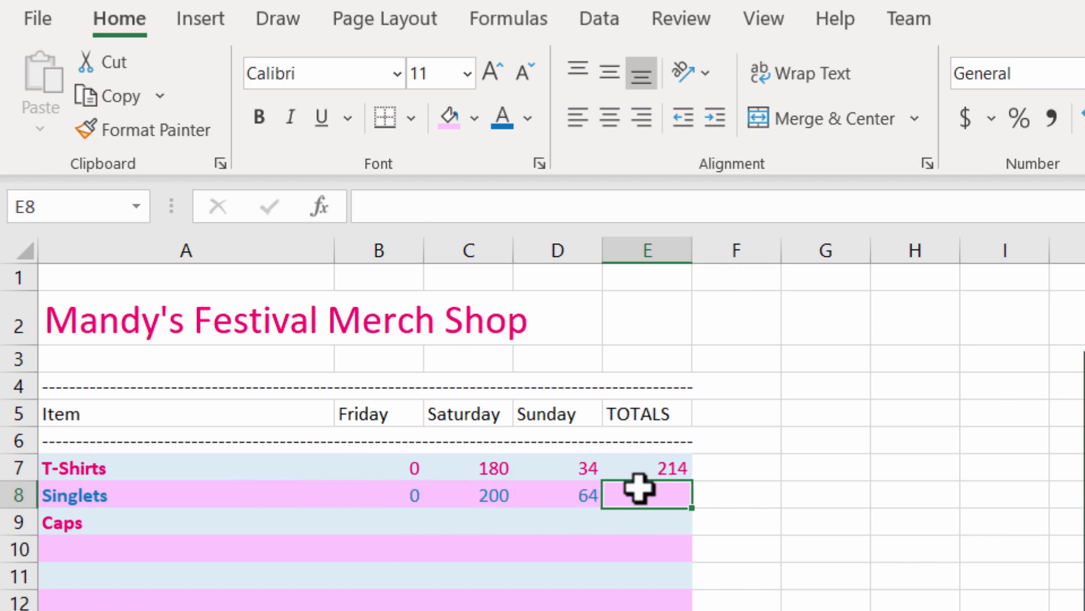
{"action": "key", "text": "alt+equal"}
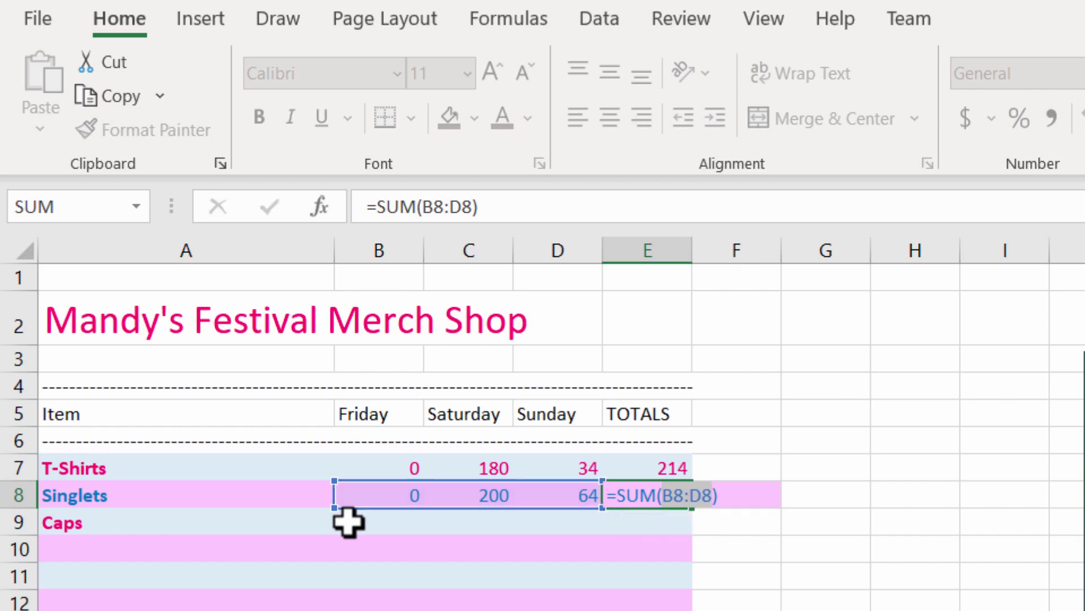
{"action": "key", "text": "shift+Return"}
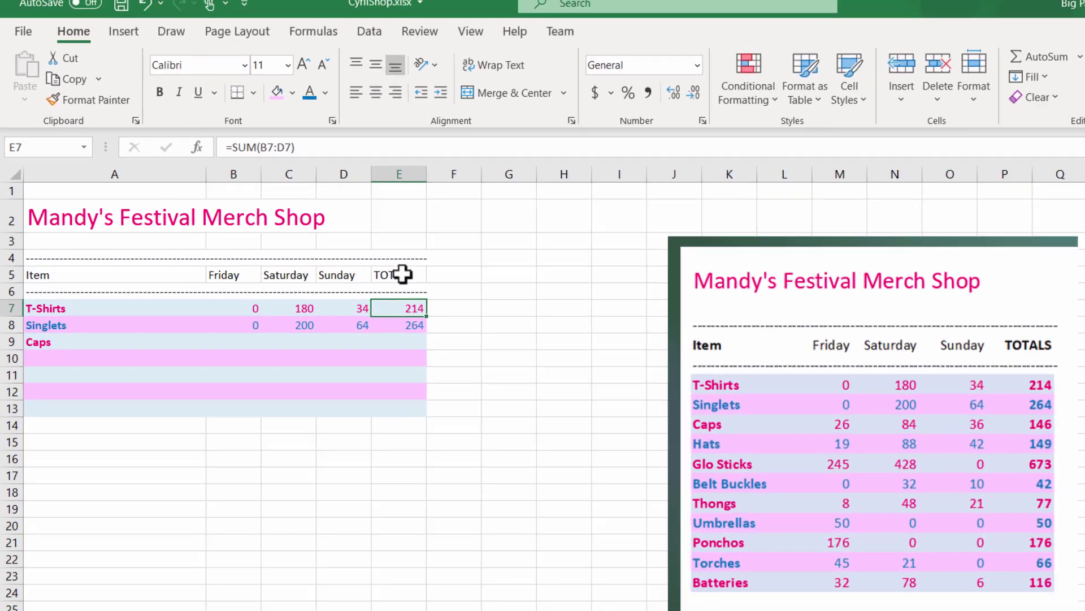
- Bold the TOTALS heading in E5 and the total cells E7:E13
{"action": "left_click", "coordinate": [665, 413]}
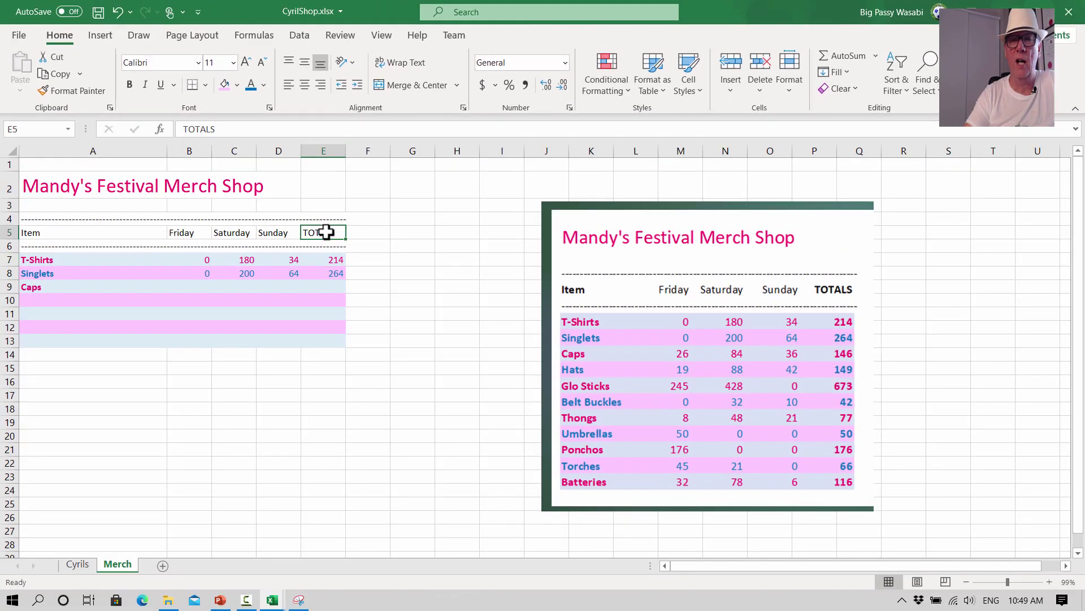
{"action": "left_click", "coordinate": [128, 84]}
{"action": "left_click_drag", "start_coordinate": [330, 261], "coordinate": [325, 341]}
{"action": "left_click", "coordinate": [129, 85]}
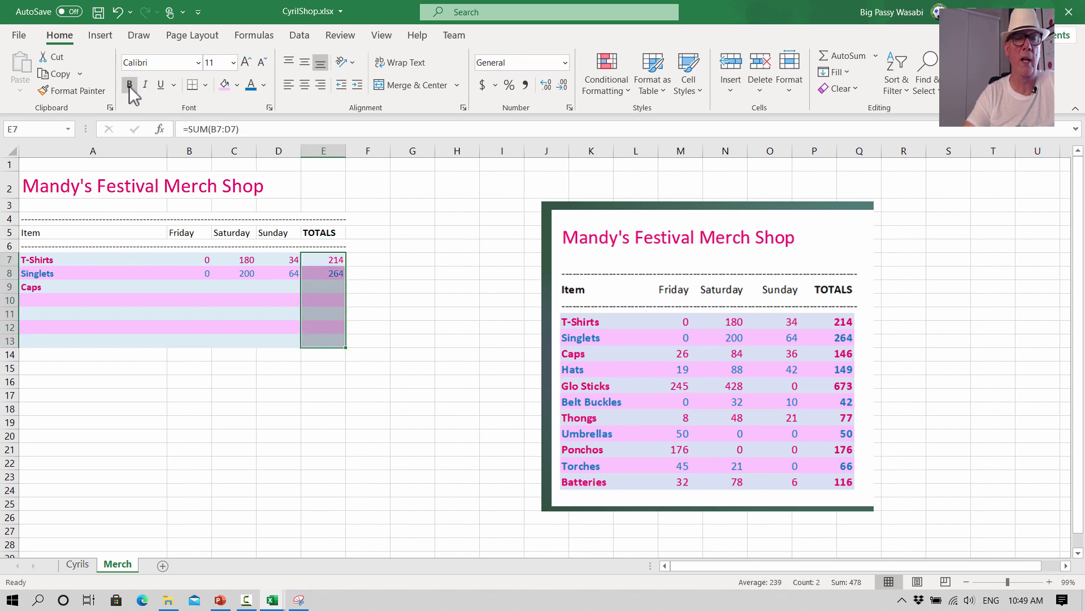
{"action": "left_click", "coordinate": [323, 287]}
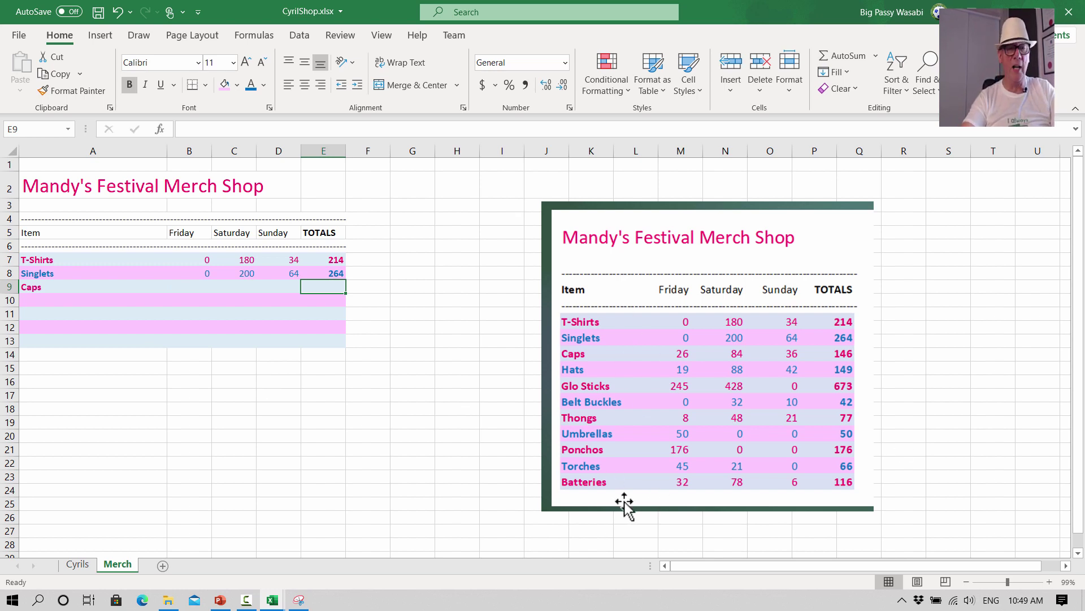
{"action": "left_click", "coordinate": [407, 394]}
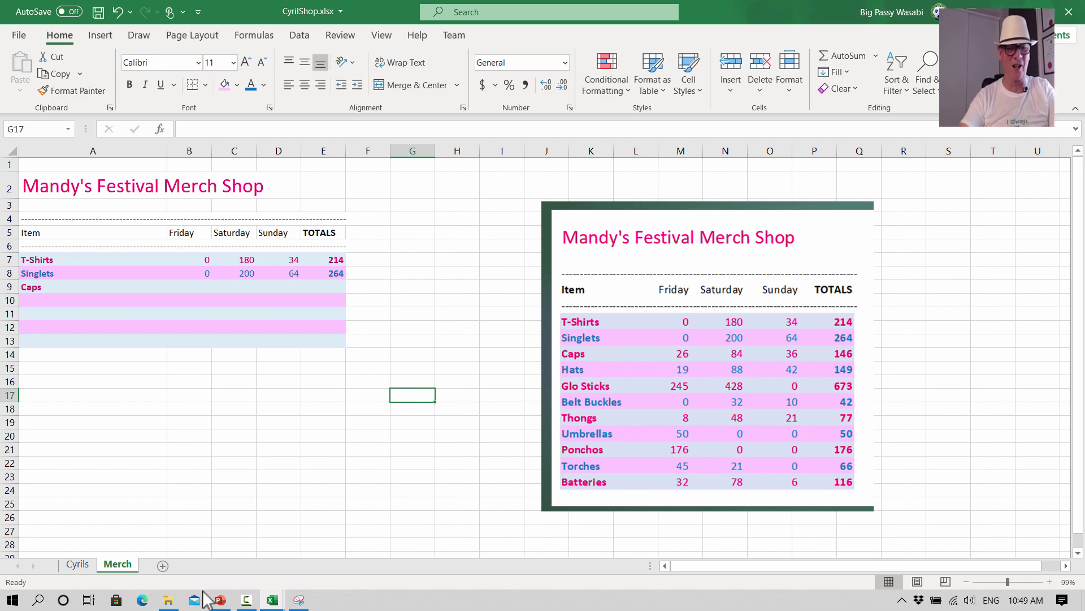
- Run the PowerPoint slide show from the current slide up to the Challenge Task slide
{"action": "left_click", "coordinate": [220, 600]}
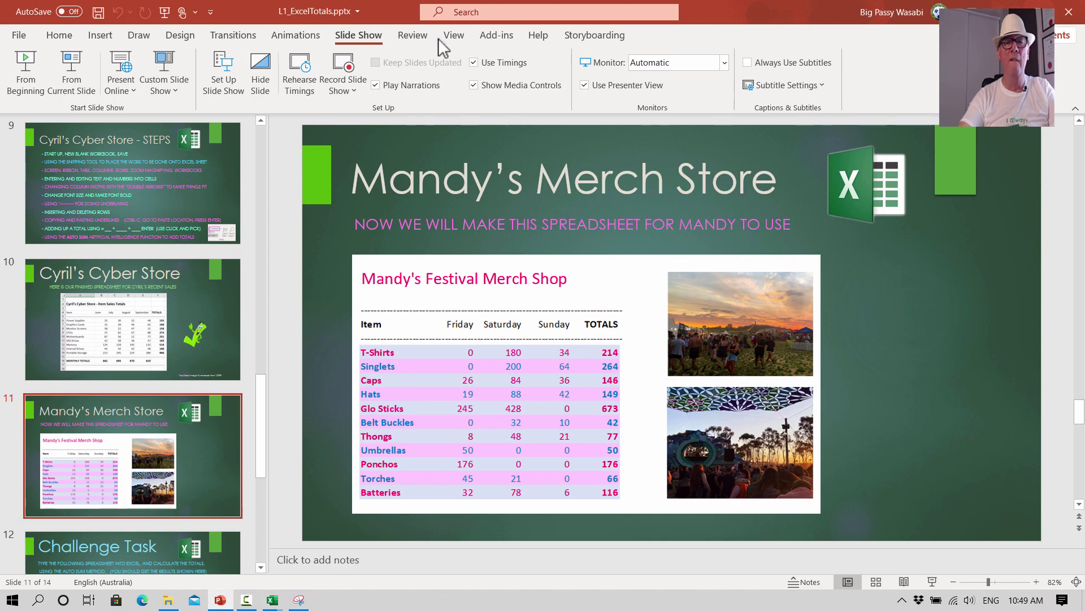
{"action": "left_click", "coordinate": [83, 67]}
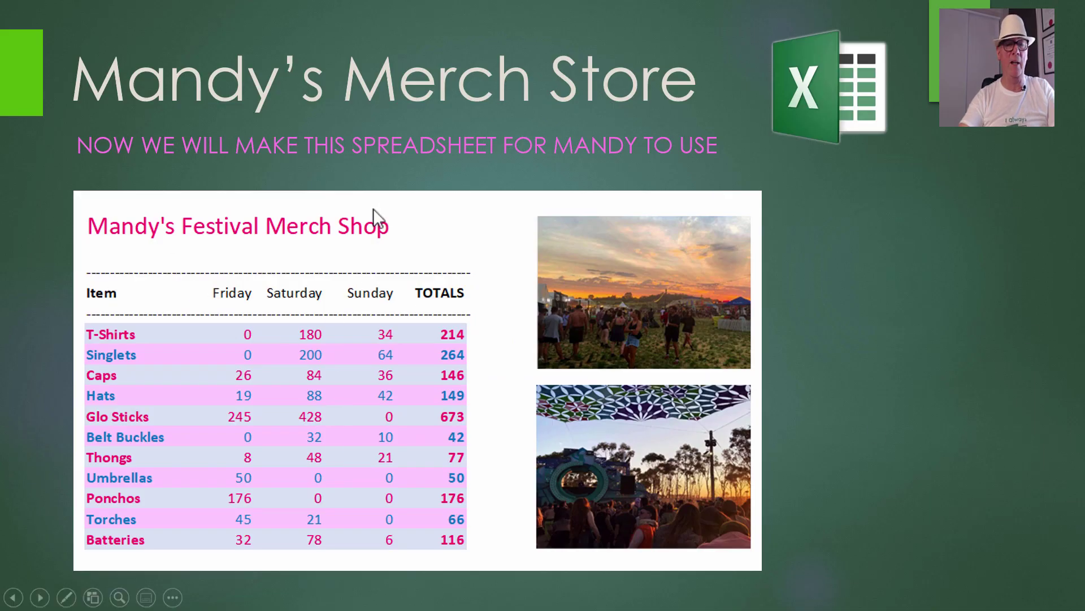
{"action": "left_click", "coordinate": [952, 314]}
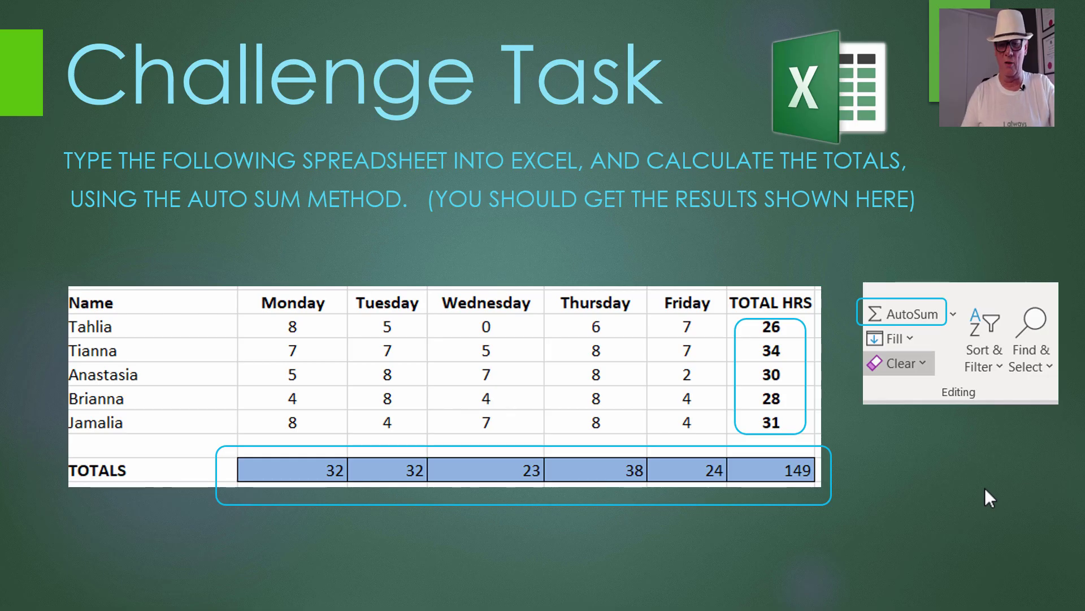
- Advance the slide show through the Excel Merch Store slide to Next Steps
{"action": "key", "text": "Right"}
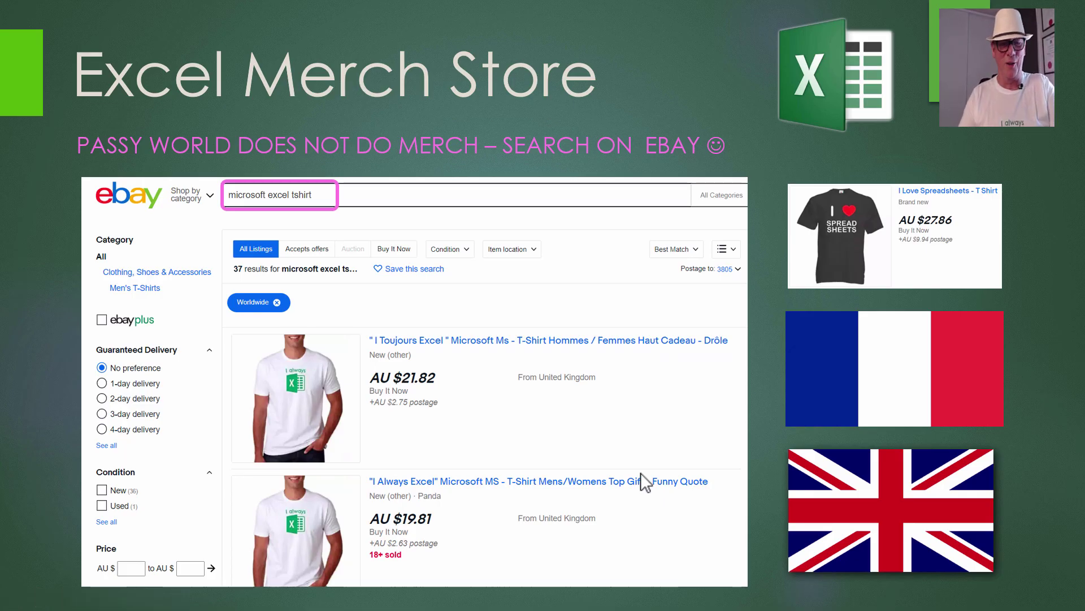
{"action": "key", "text": "Right"}
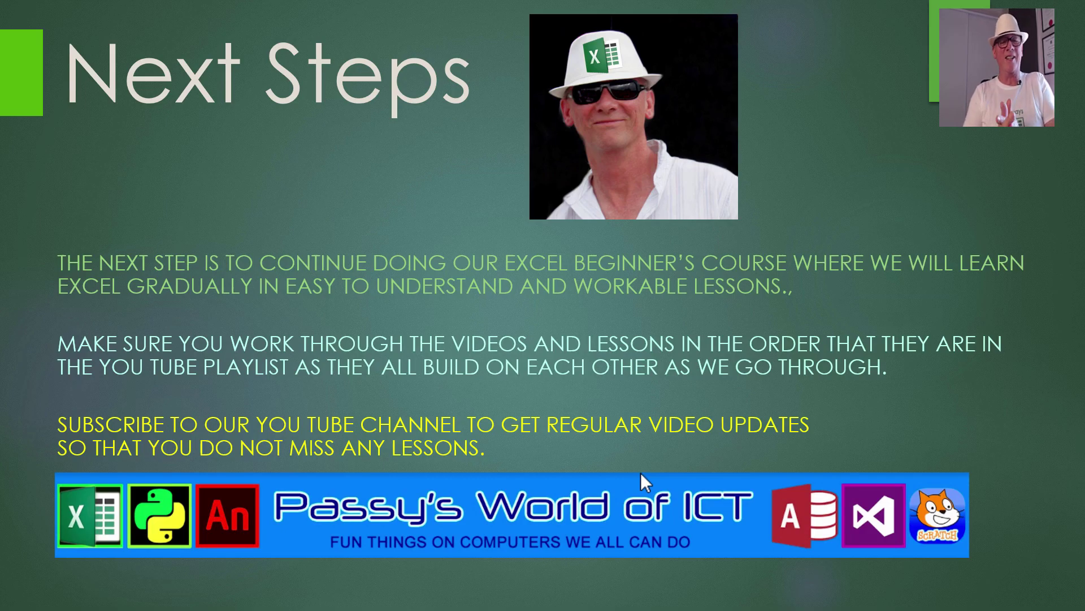